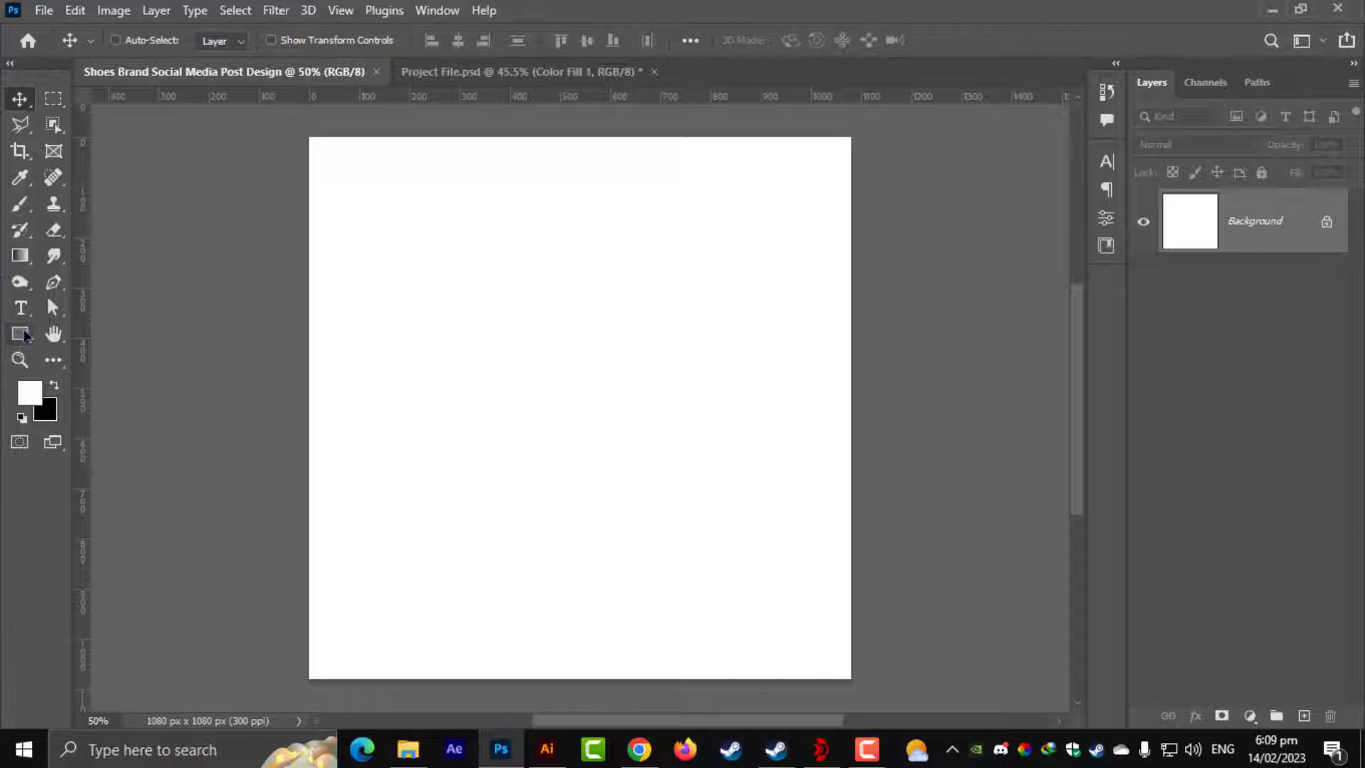
Step: Draw a rectangle shape slightly larger than the canvas, about 1104 × 1110 px, and fill it with colour #00173d
left_click(21, 333)
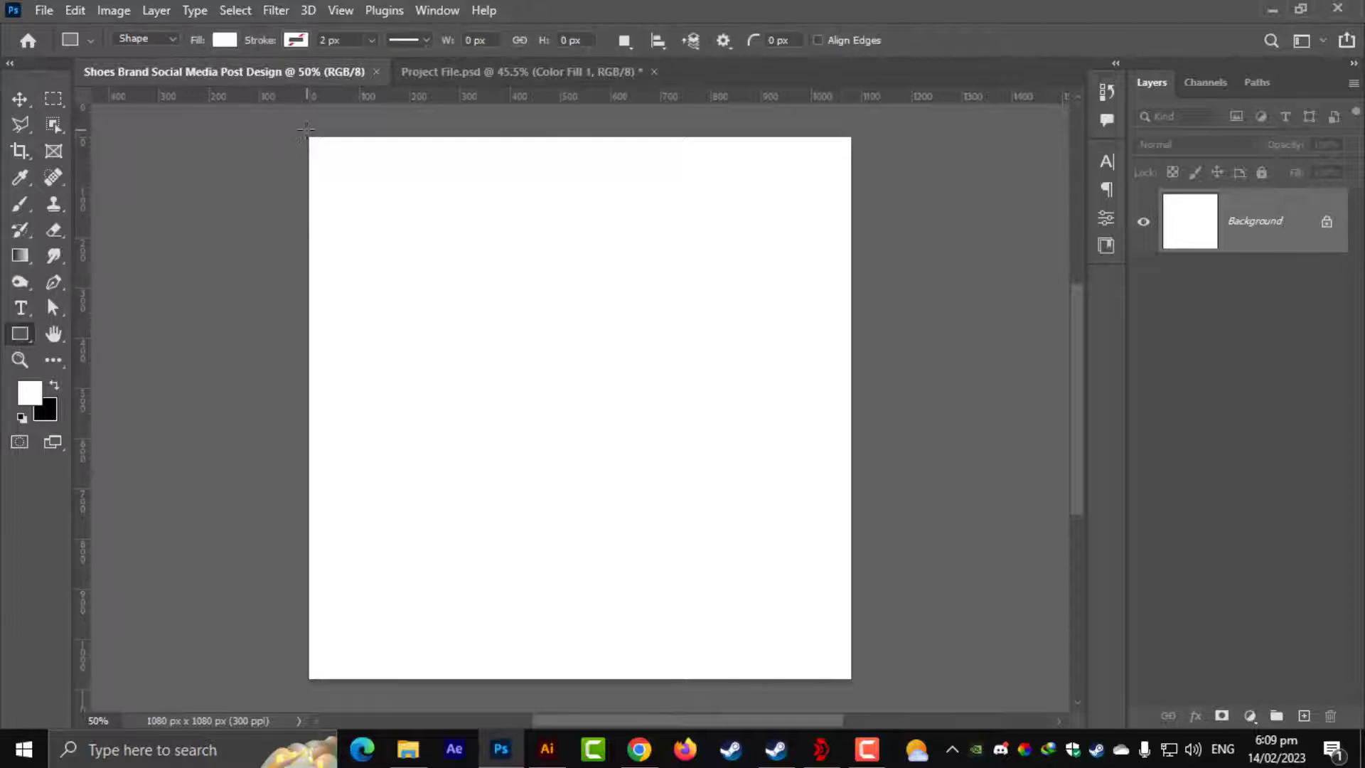
left_click_drag(306, 129, 856, 687)
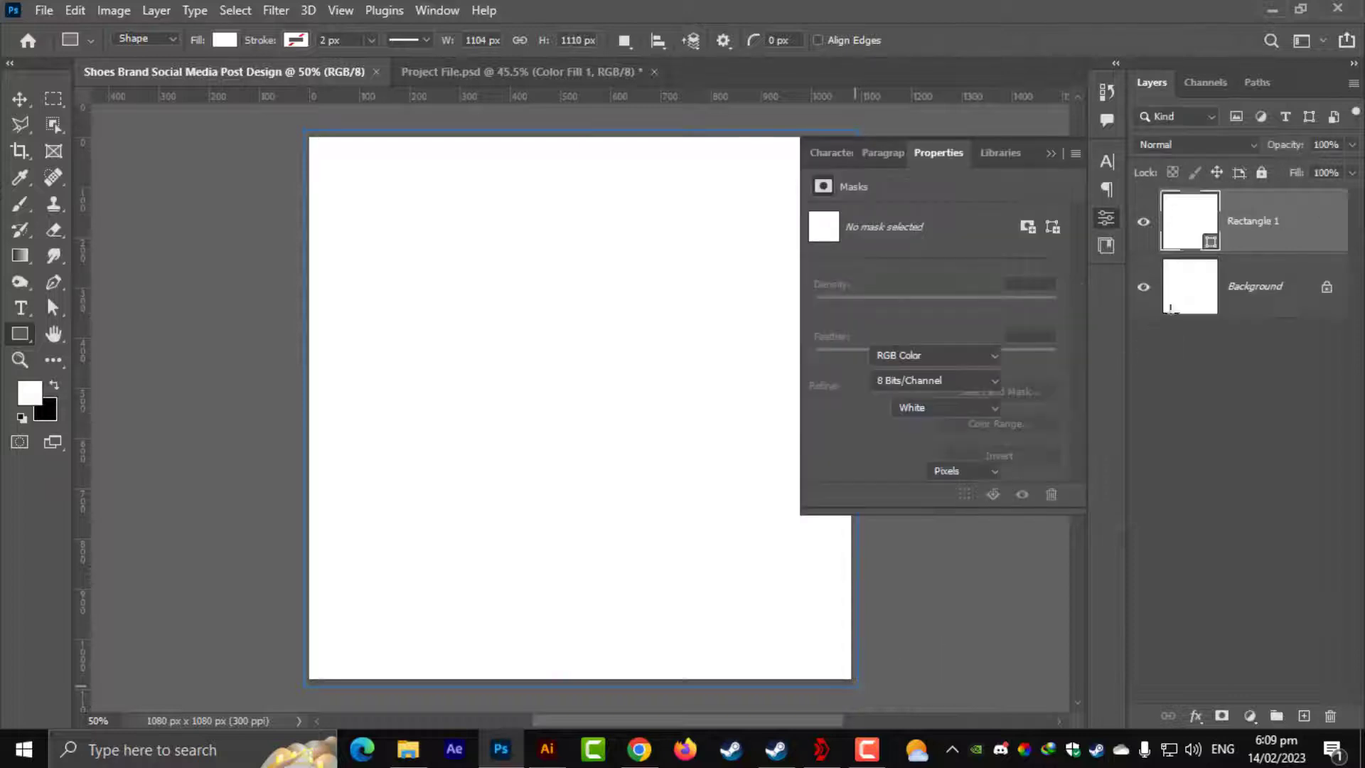
double_click(1201, 235)
type("00173d")
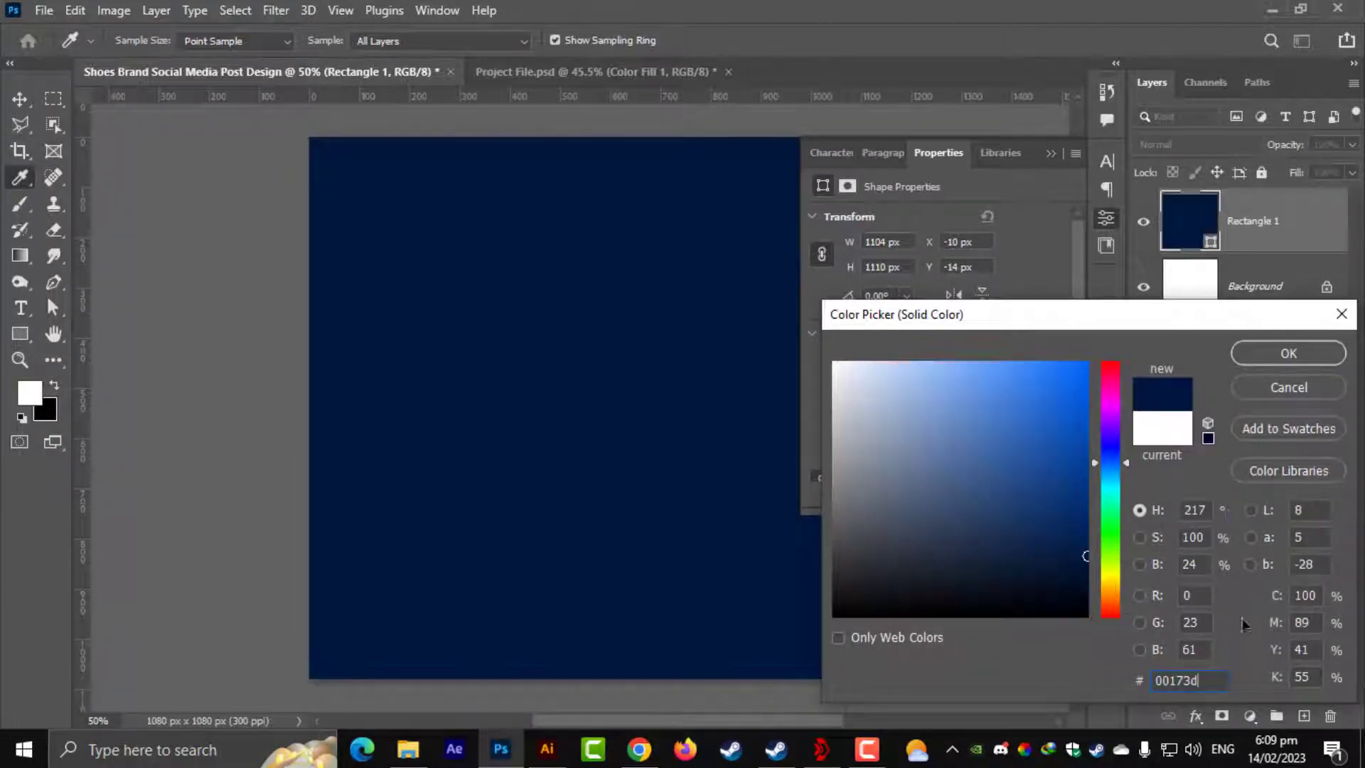
left_click(1258, 357)
Step: Delete the original white background layer and rename the navy rectangle layer "Background"
left_click(1258, 276)
key("Delete")
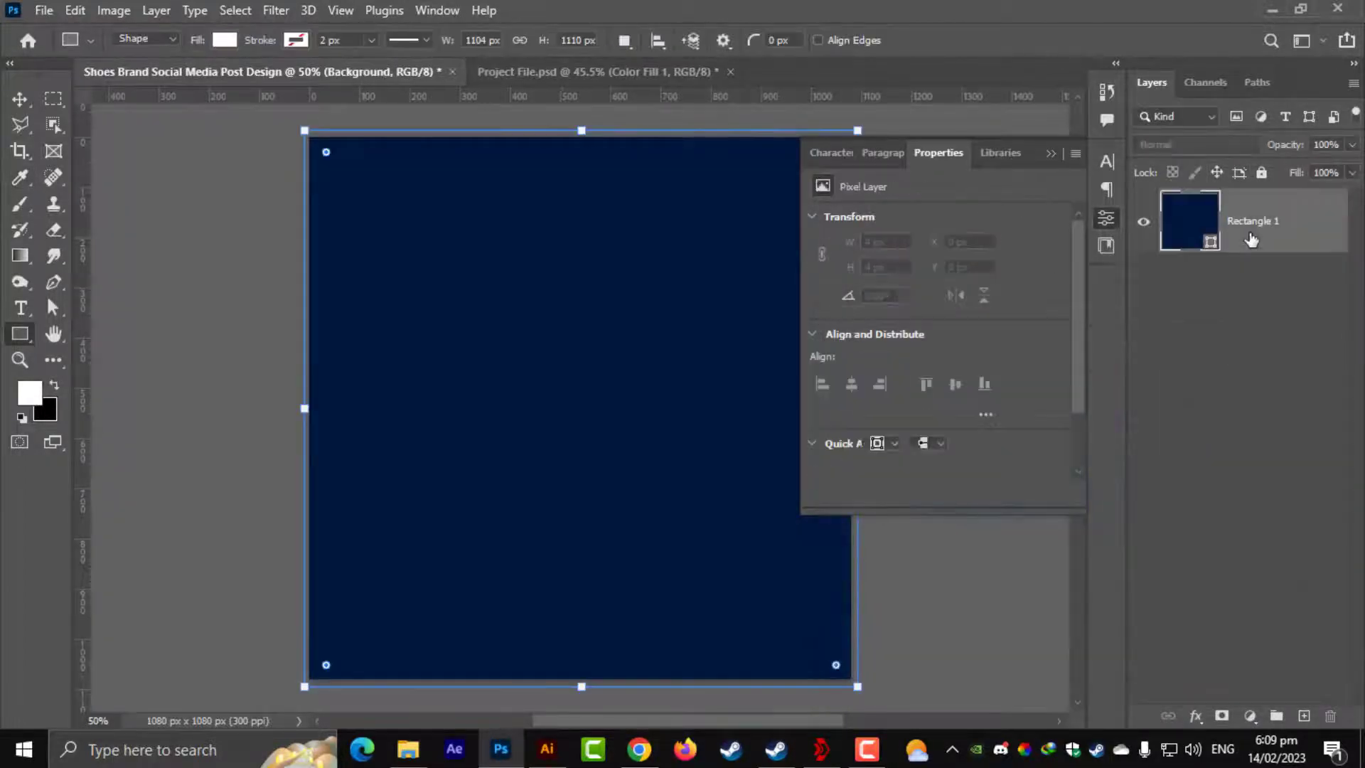
double_click(1251, 235)
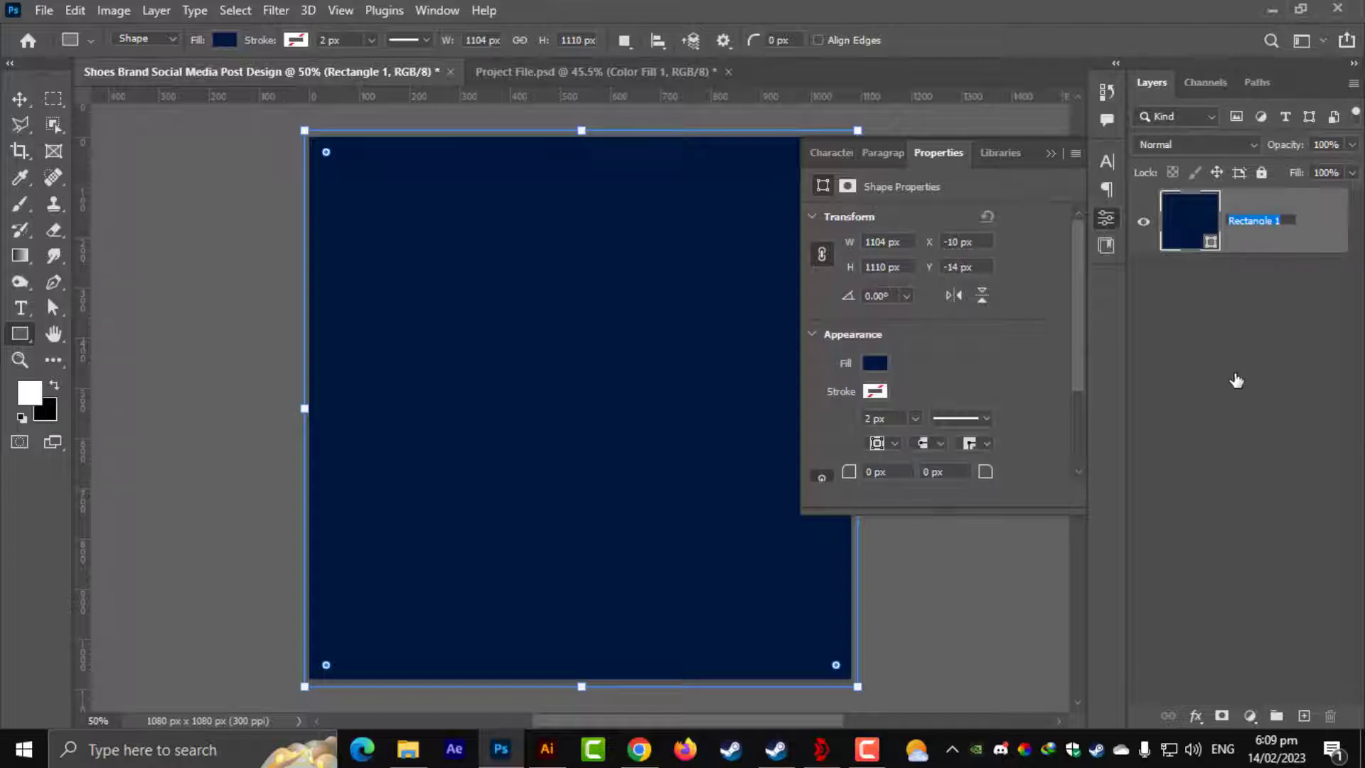
type("Backgr")
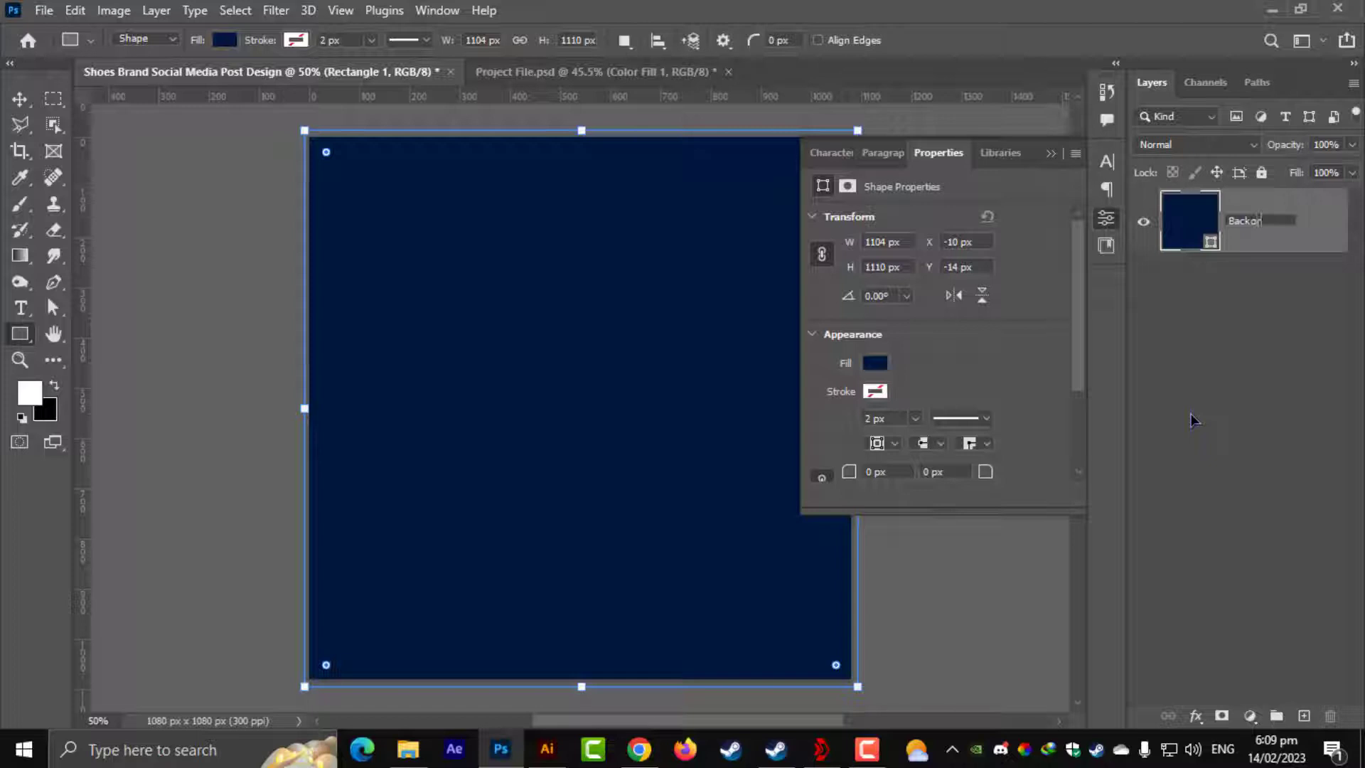
type("ound")
key("Return")
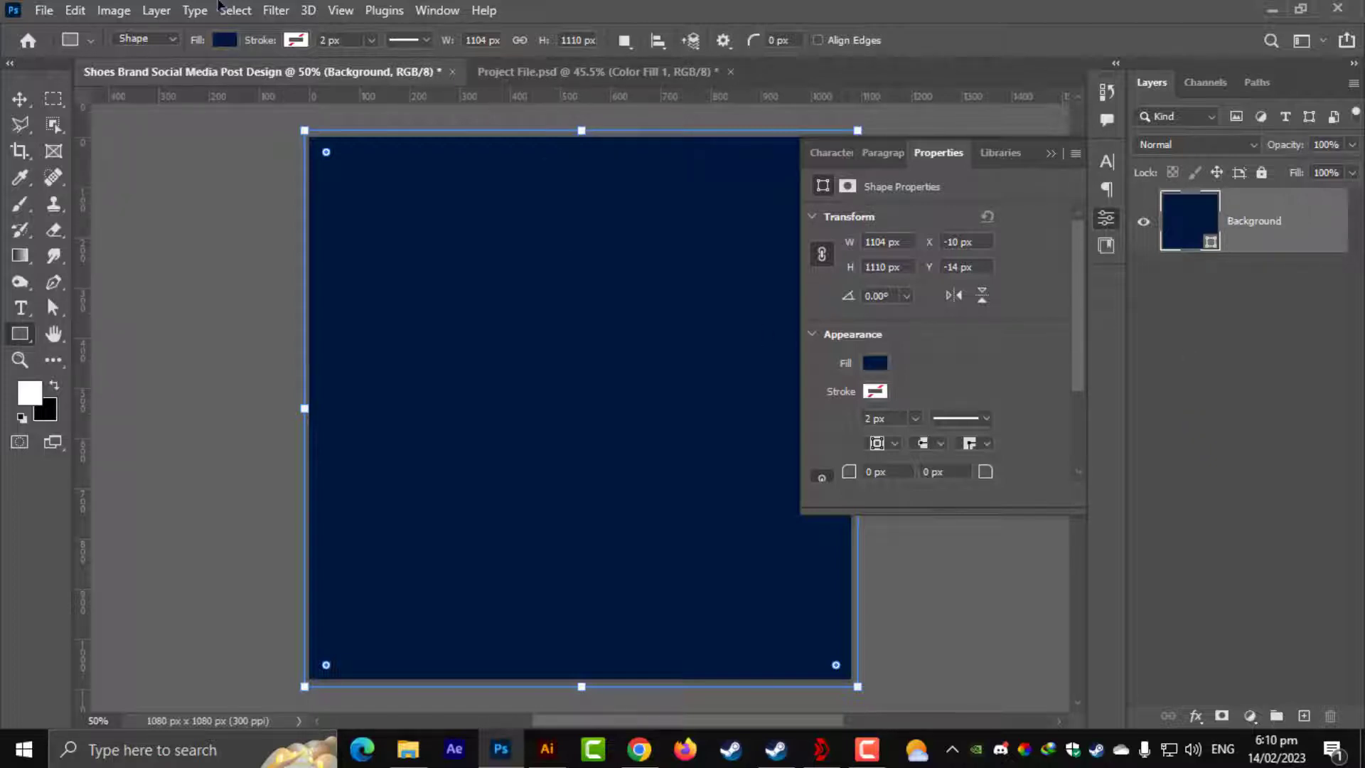
Step: Place the blue abstract grunge wall texture image and scale it to about 12.94% so it covers the whole canvas
left_click(17, 94)
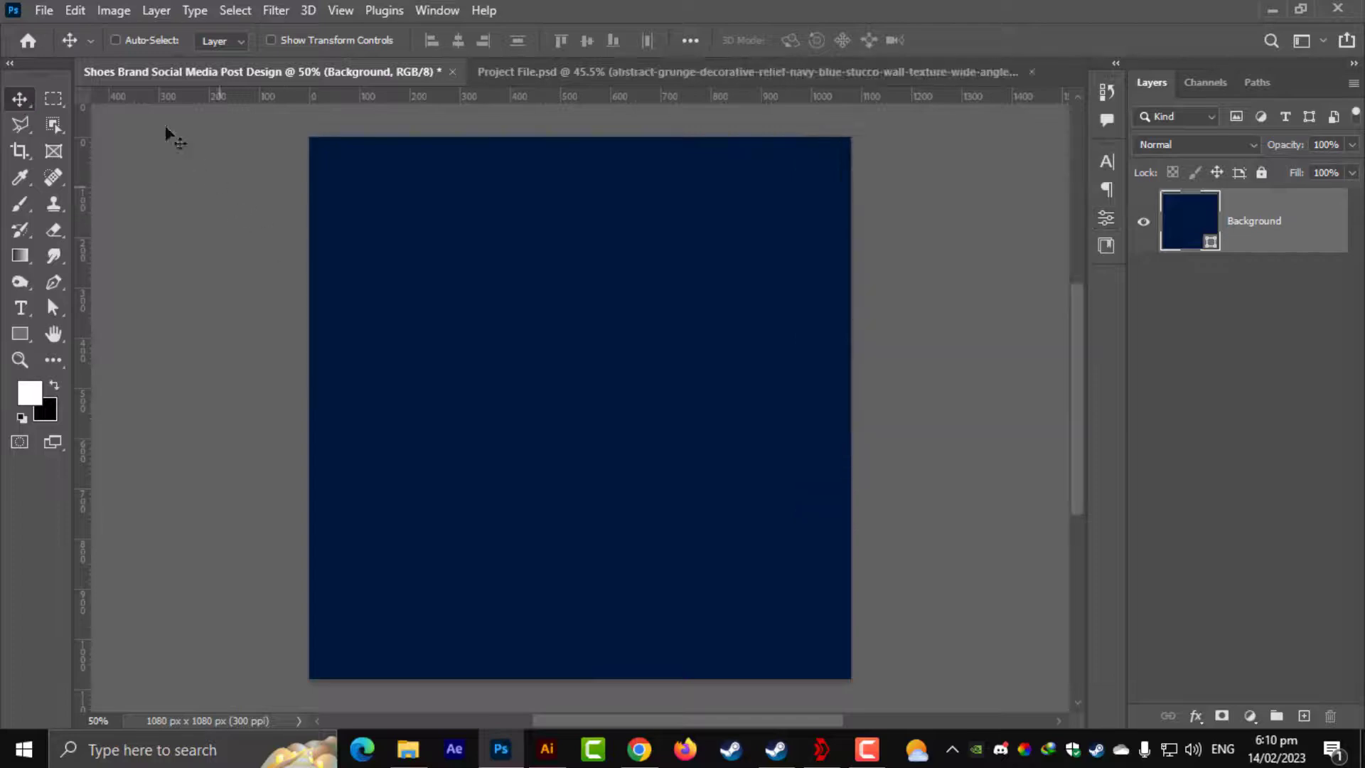
left_click(44, 10)
left_click(263, 407)
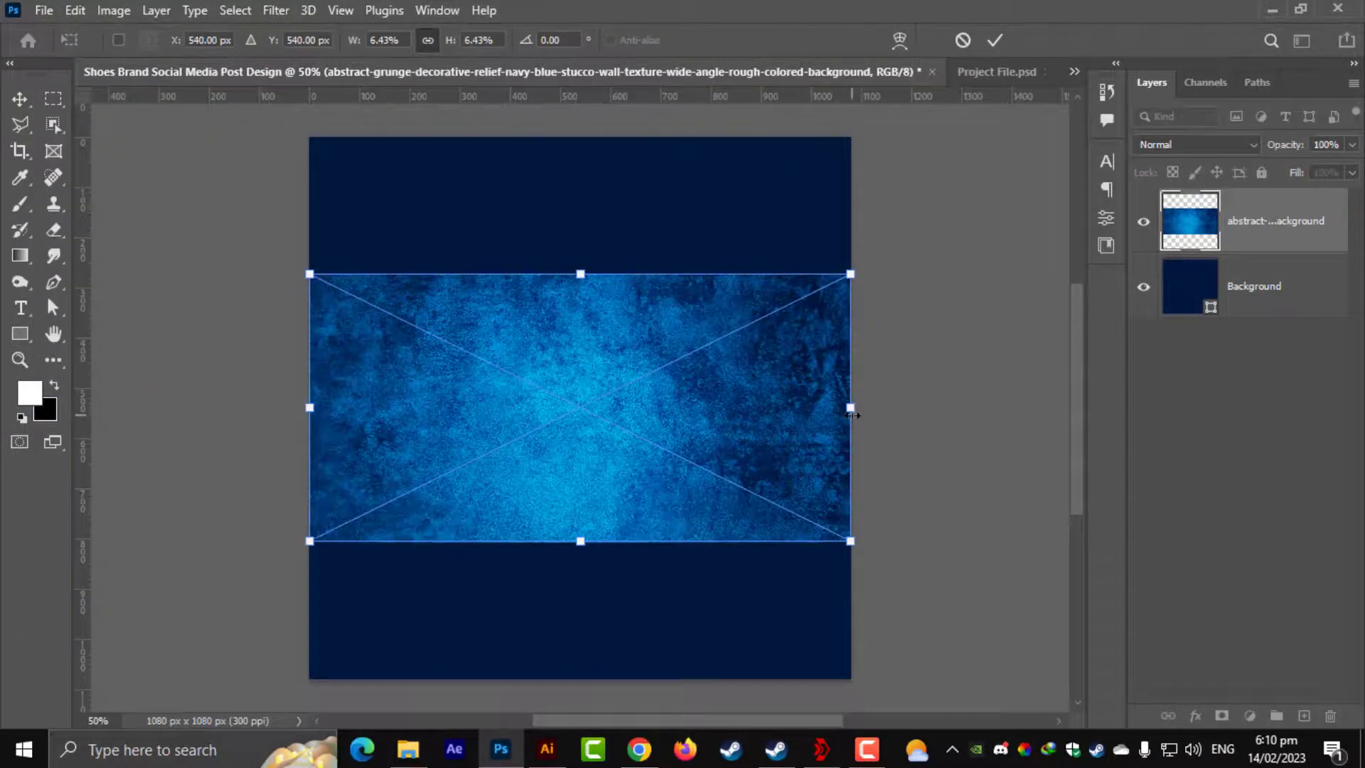
left_click_drag(850, 408, 944, 445)
scroll(844, 491, "left", 5)
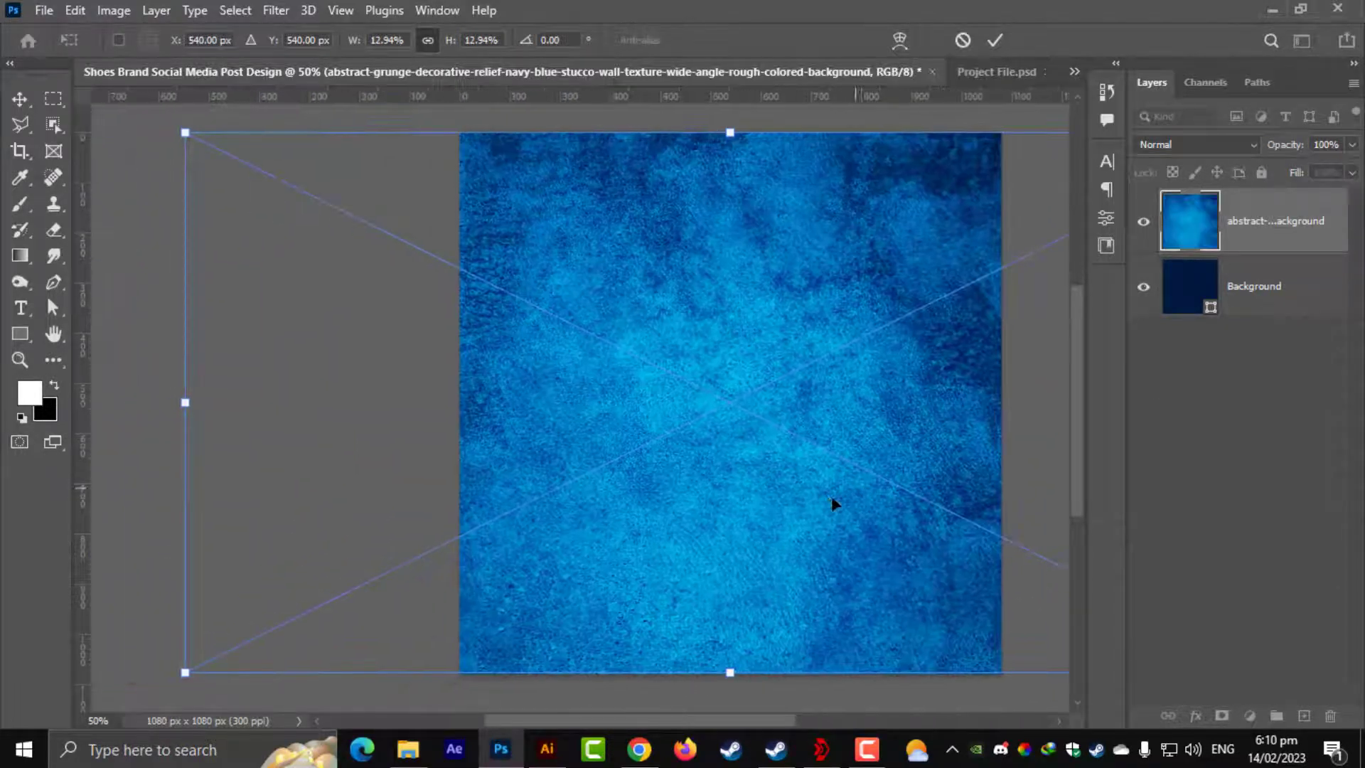
mouse_move(834, 503)
left_mouse_down()
mouse_move(804, 502)
mouse_move(850, 503)
mouse_move(829, 503)
left_mouse_up()
key("Return")
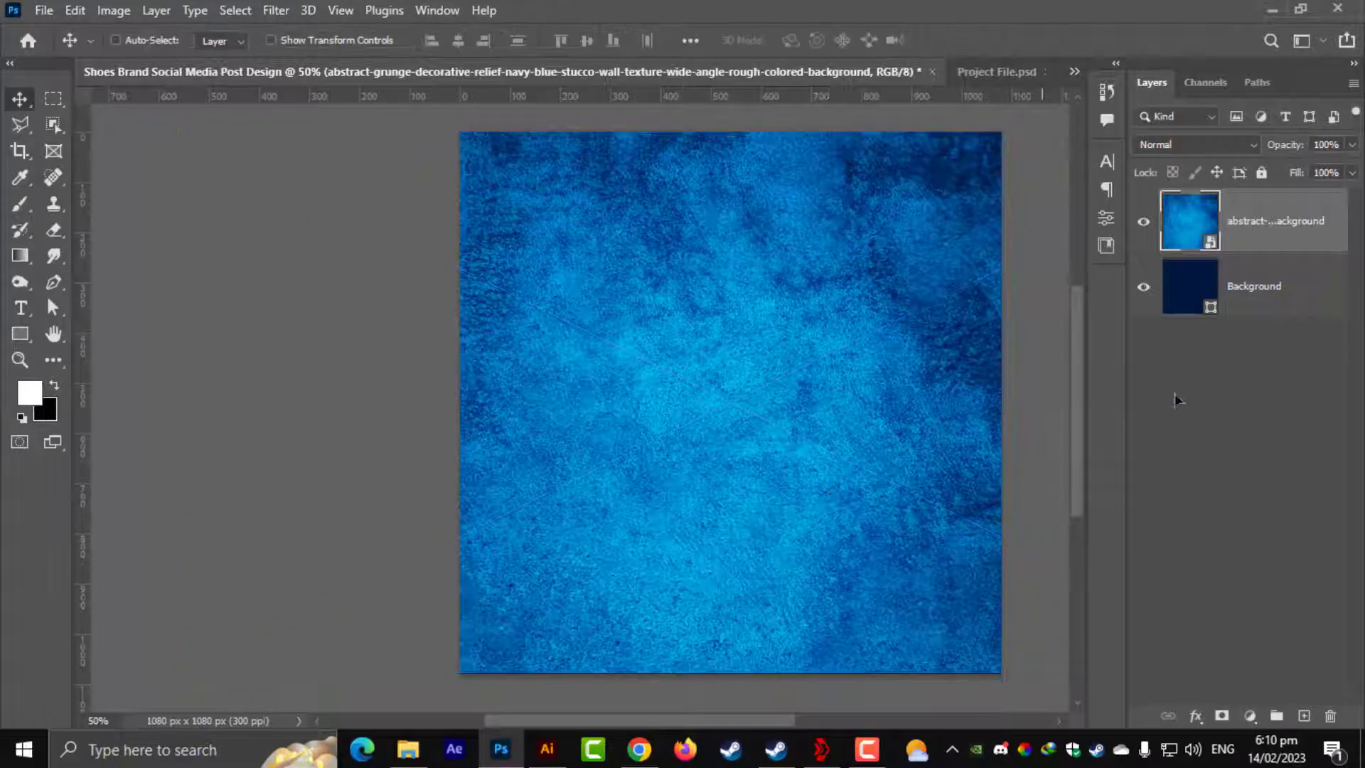
Step: Set the blue grunge texture layer's blending mode to Soft Light and its opacity to 50%
left_click(1197, 145)
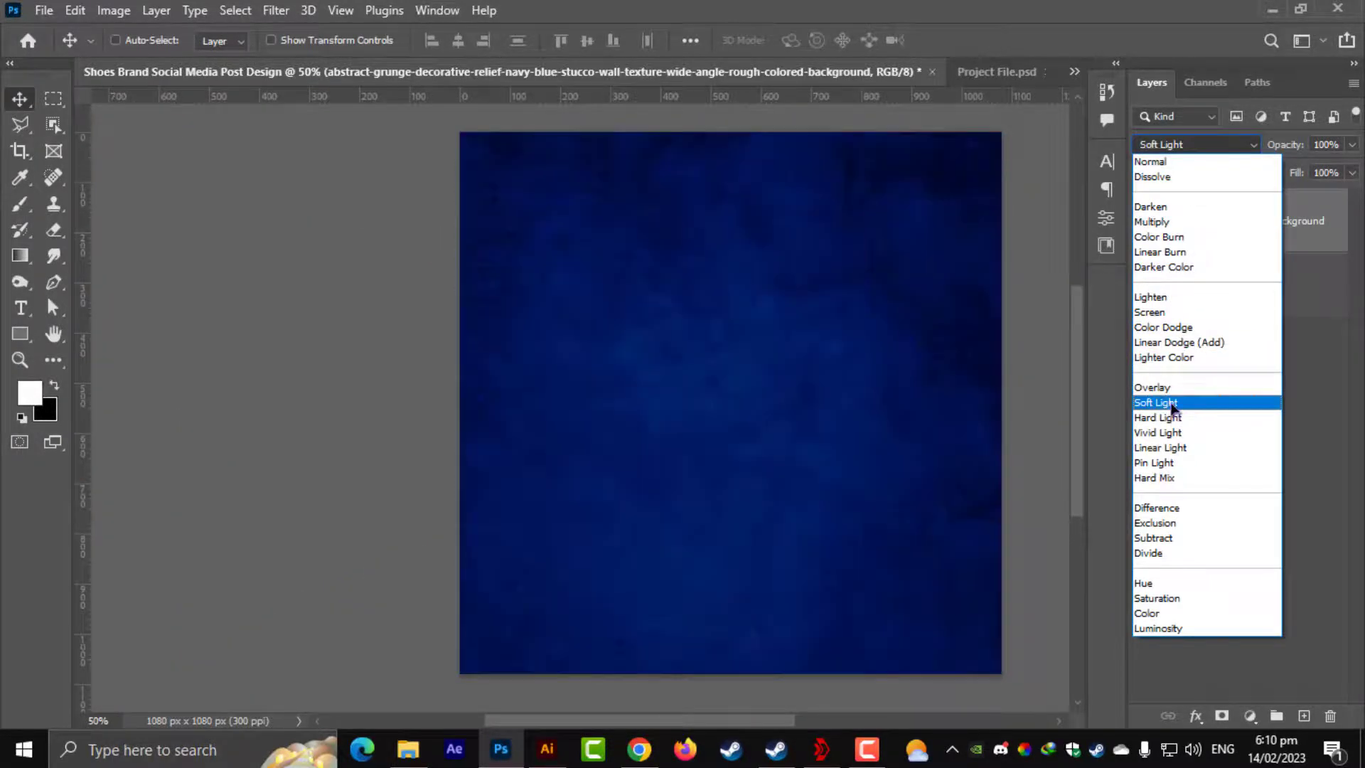
left_click(1172, 404)
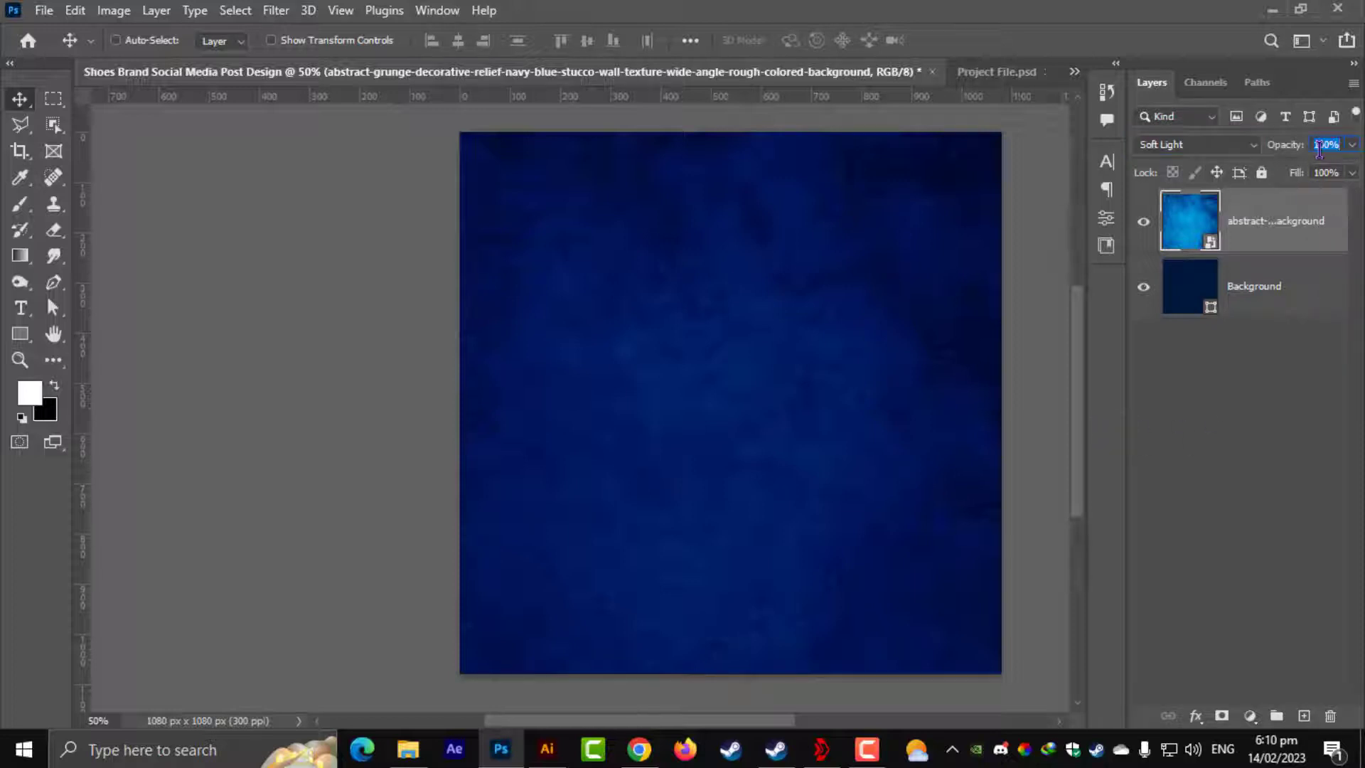
type("50")
Step: Place the dark scratched Textures image above the grunge layer and blend it with Exclusion at 40% opacity
left_click(44, 10)
left_click(198, 413)
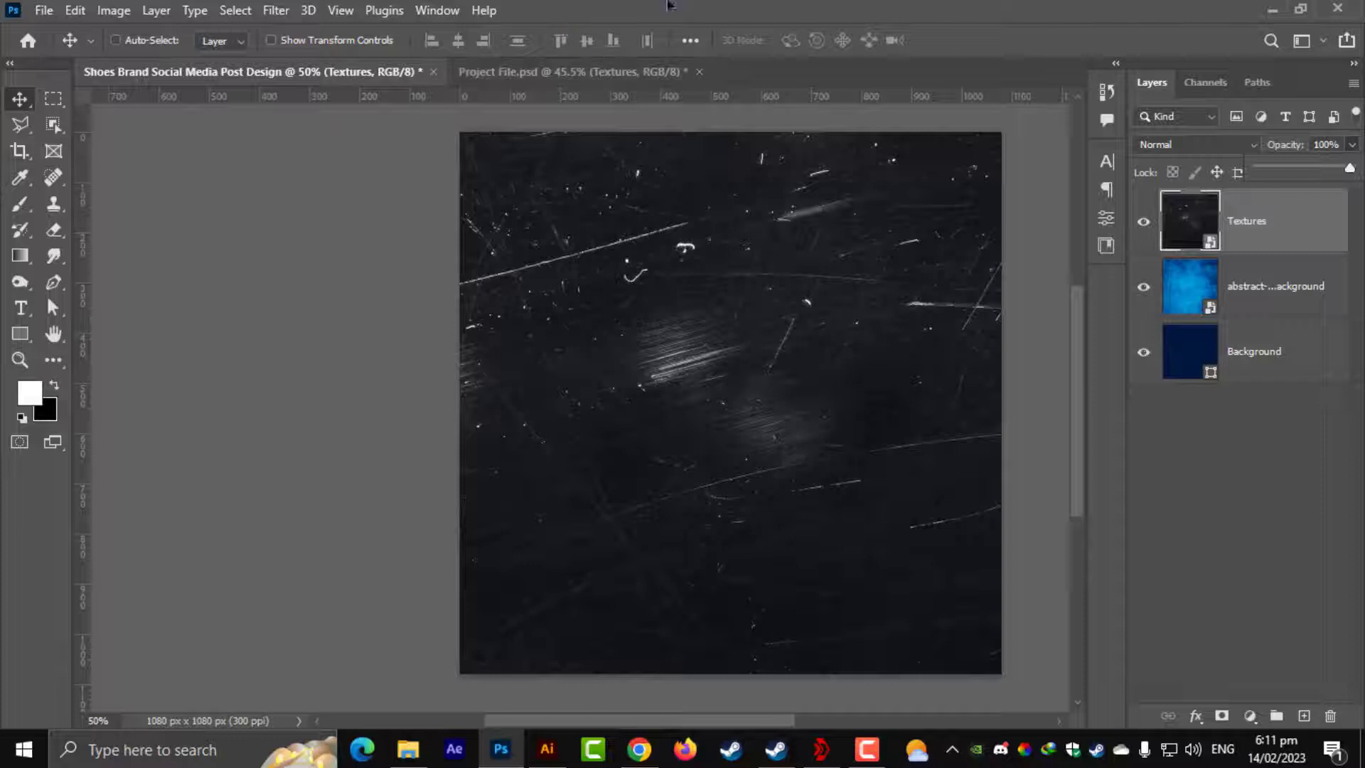
left_click(1172, 144)
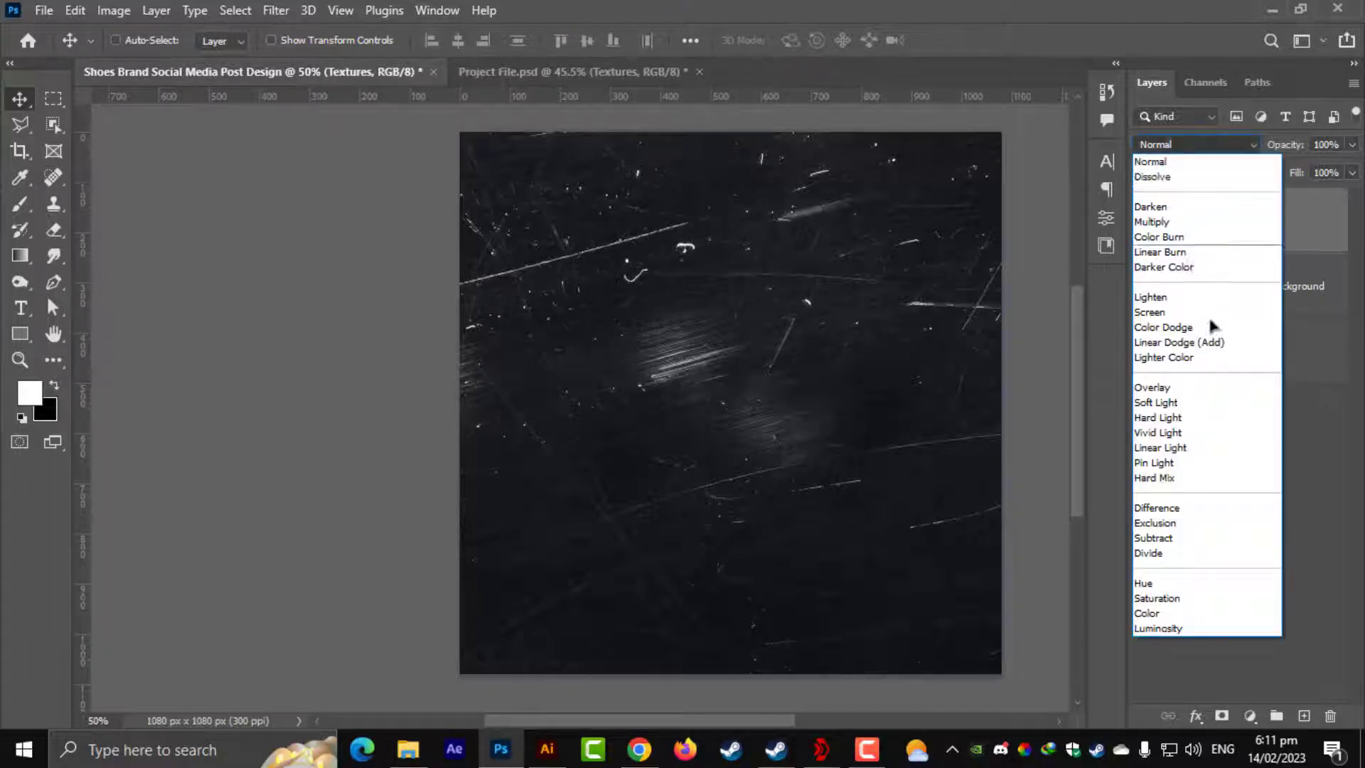
left_click(1197, 526)
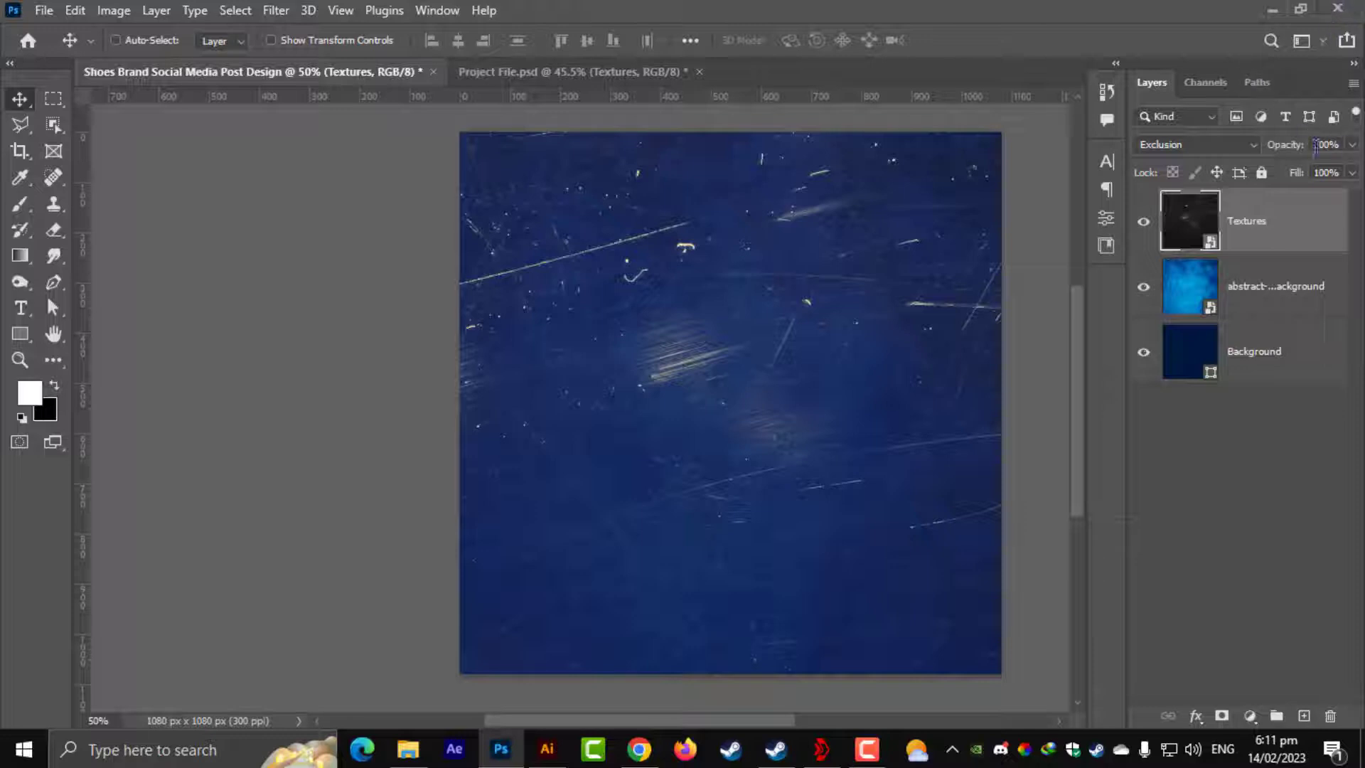
type("40")
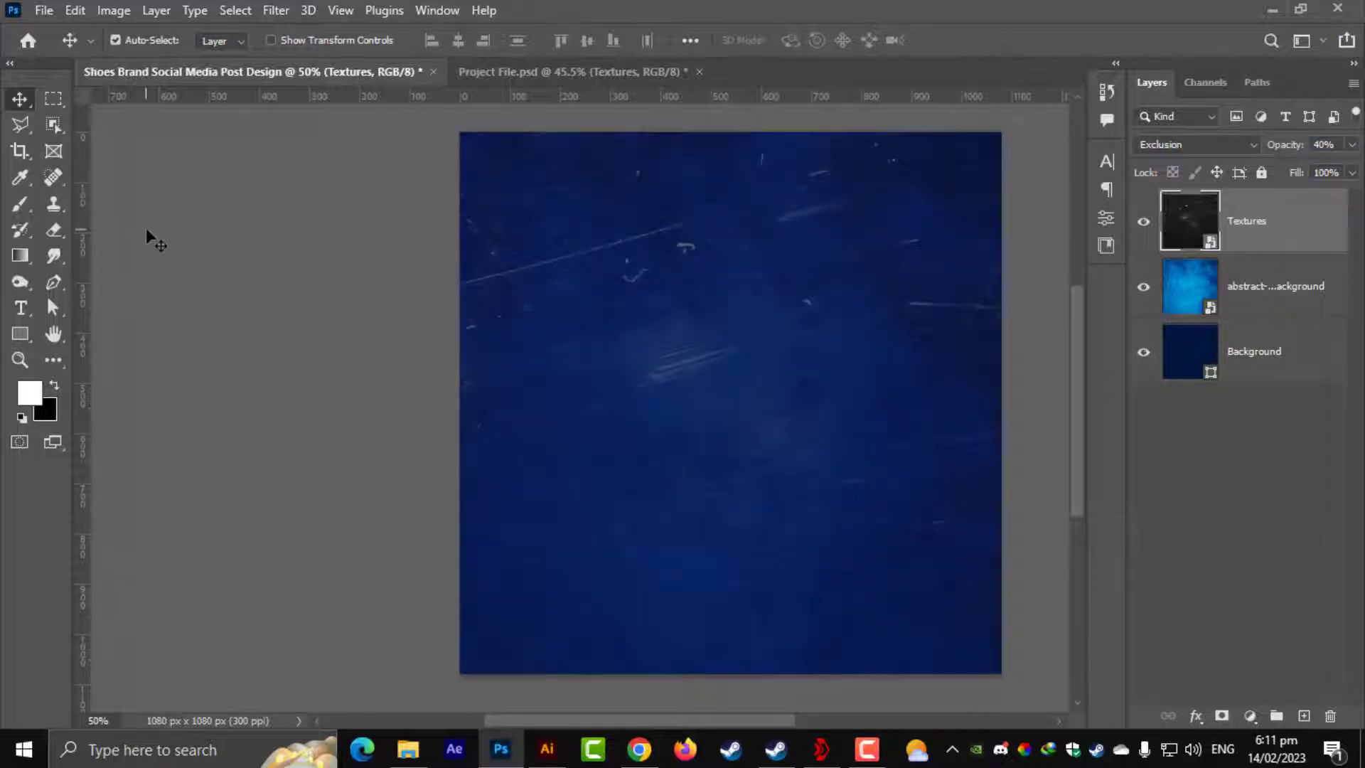
Step: Add a new layer and paint a soft blue glow at the canvas centre with a 600 px brush
scroll(147, 237, "up", 1)
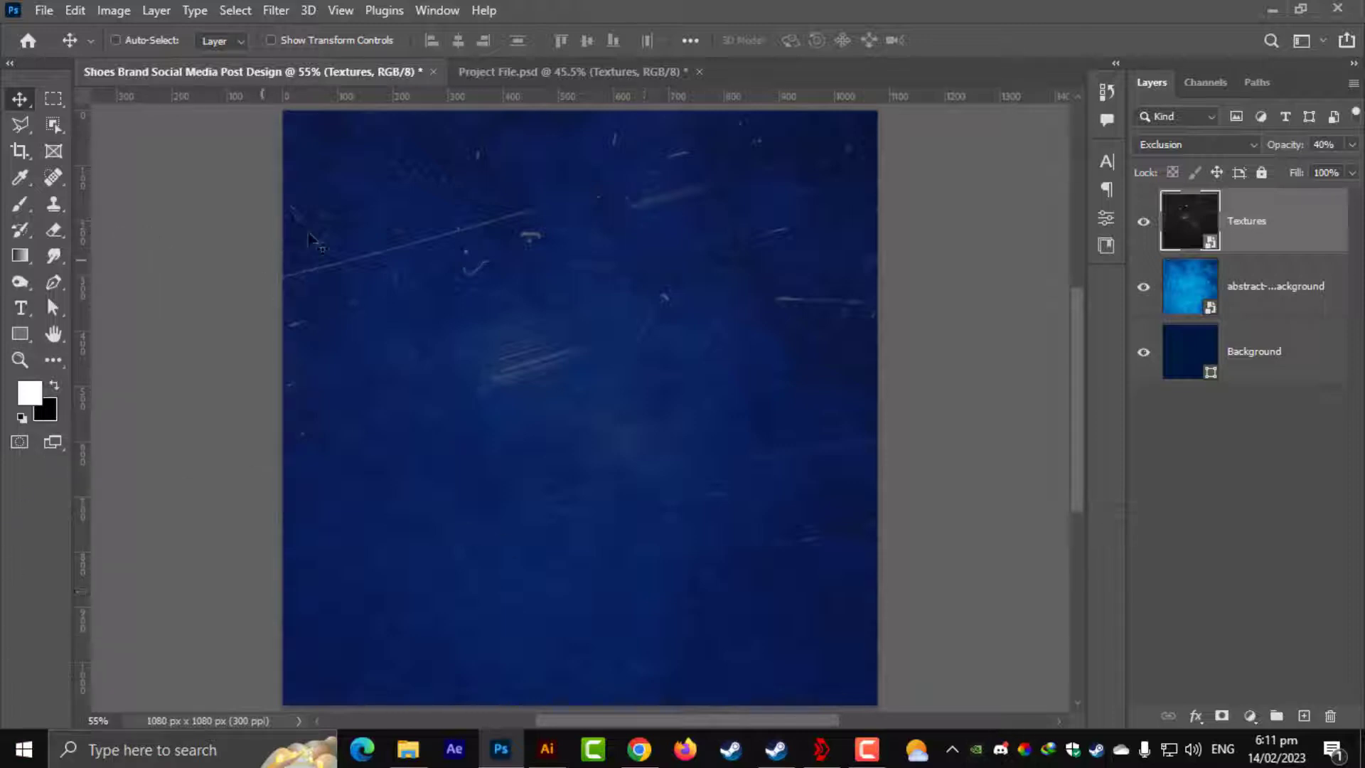
scroll(544, 410, "down", 1)
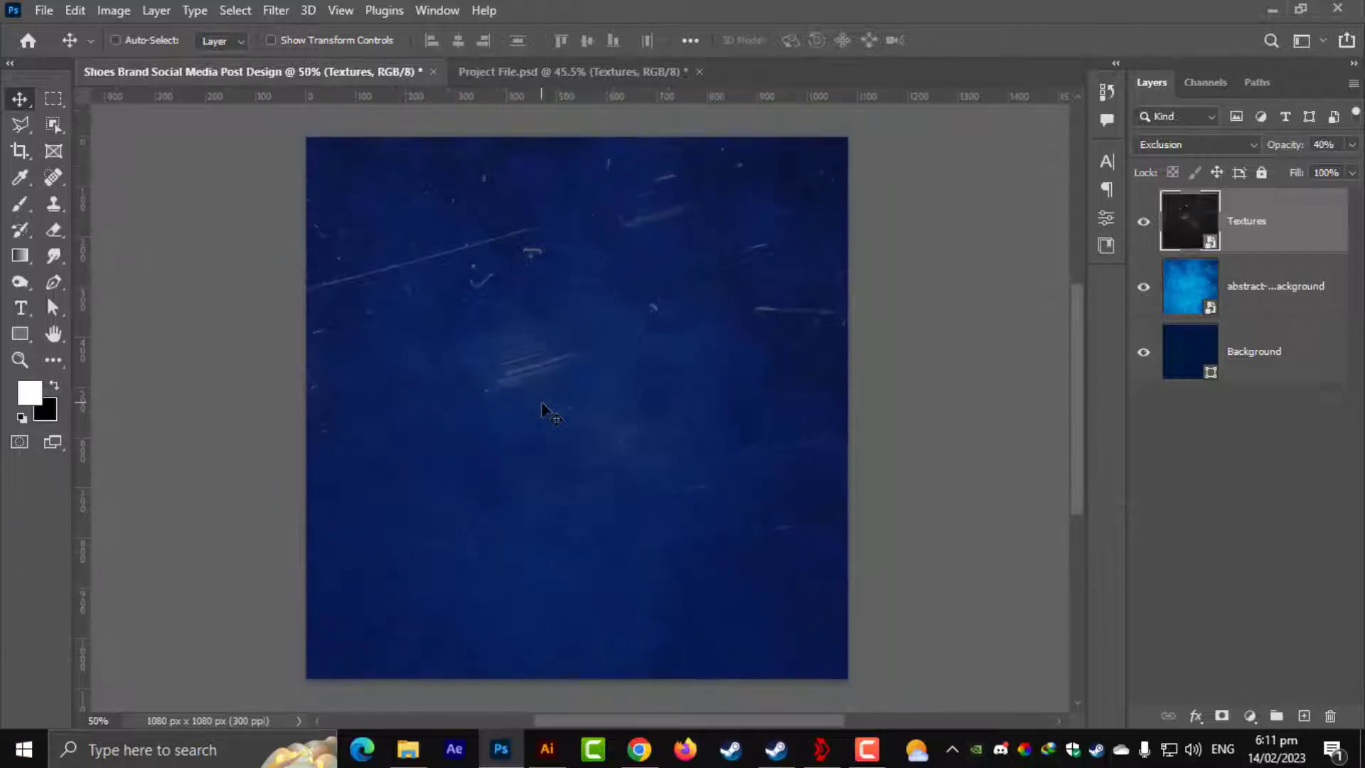
key("b")
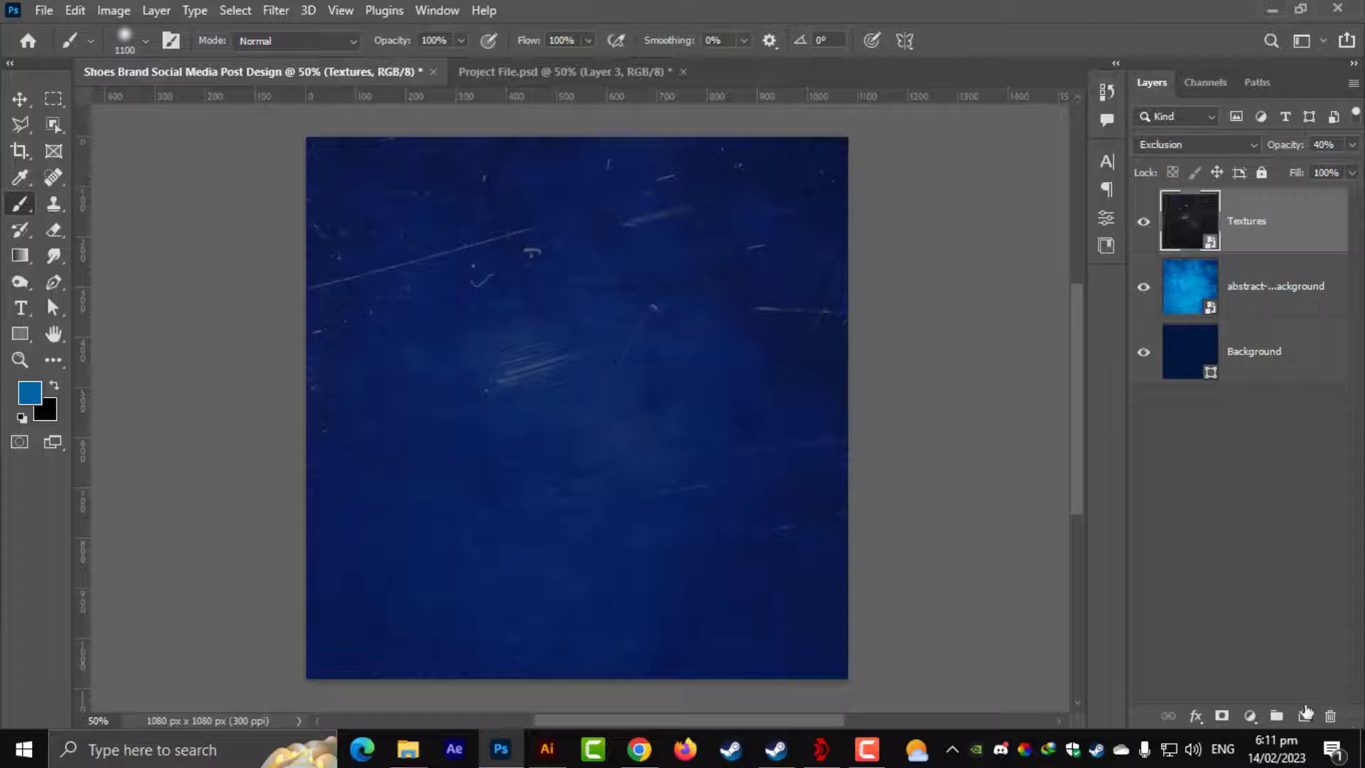
left_click(1305, 714)
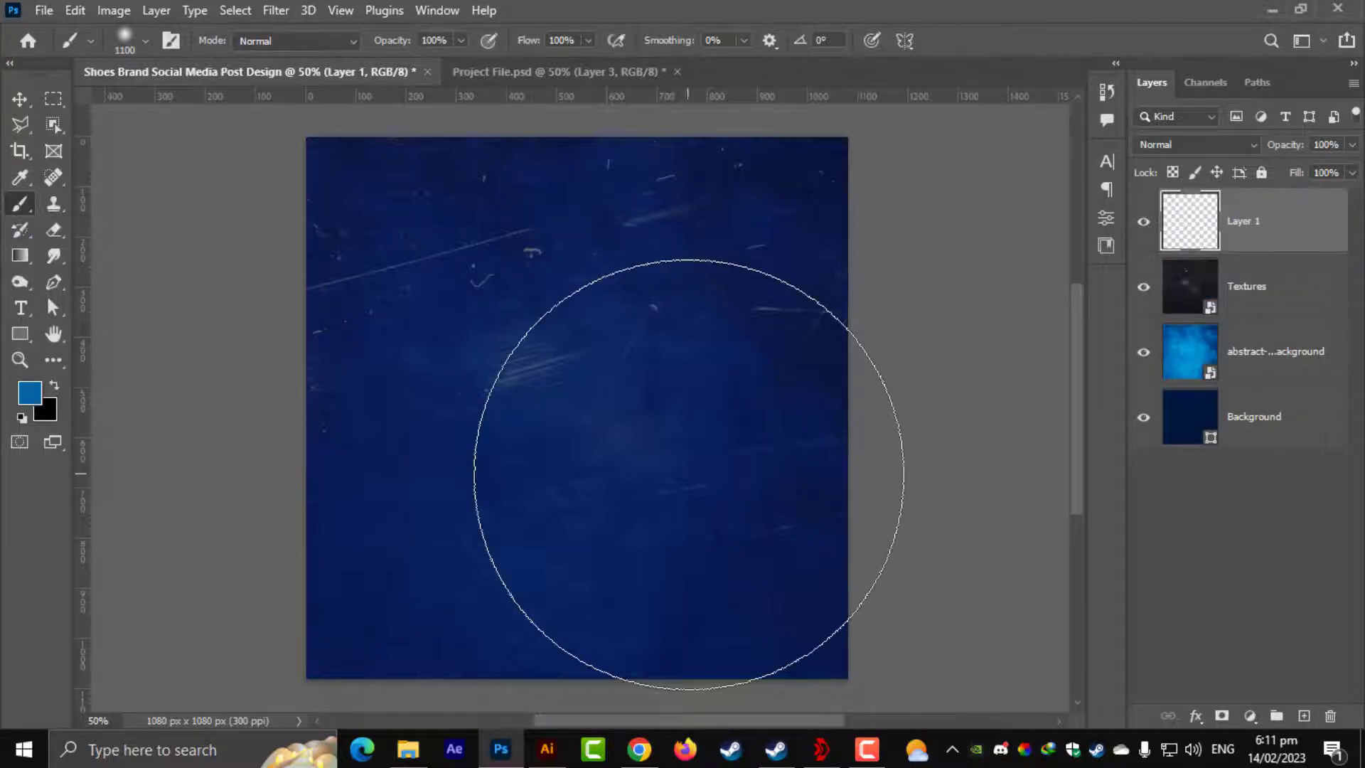
key("bracketleft")
key("bracketleft")
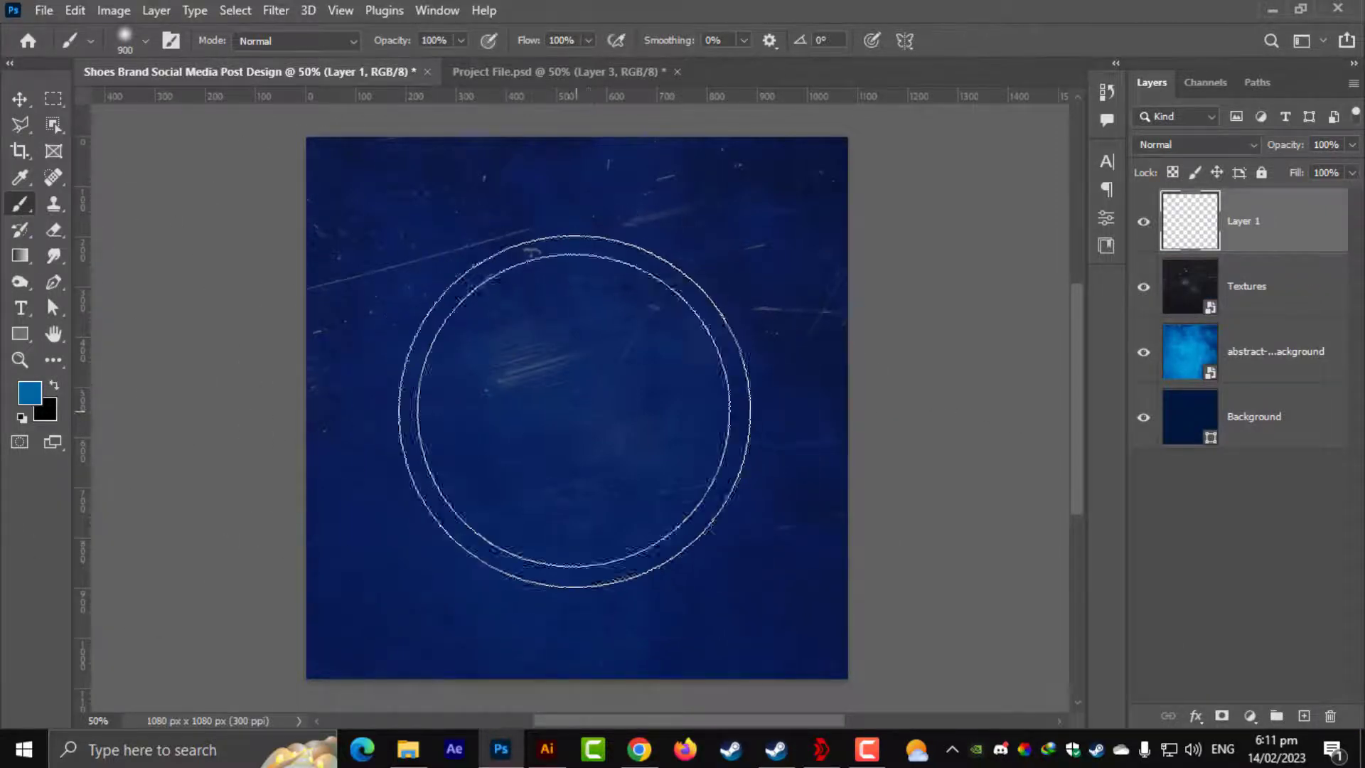
key("bracketleft")
key("bracketleft")
key("bracketleft")
left_click(575, 411)
left_click(574, 411)
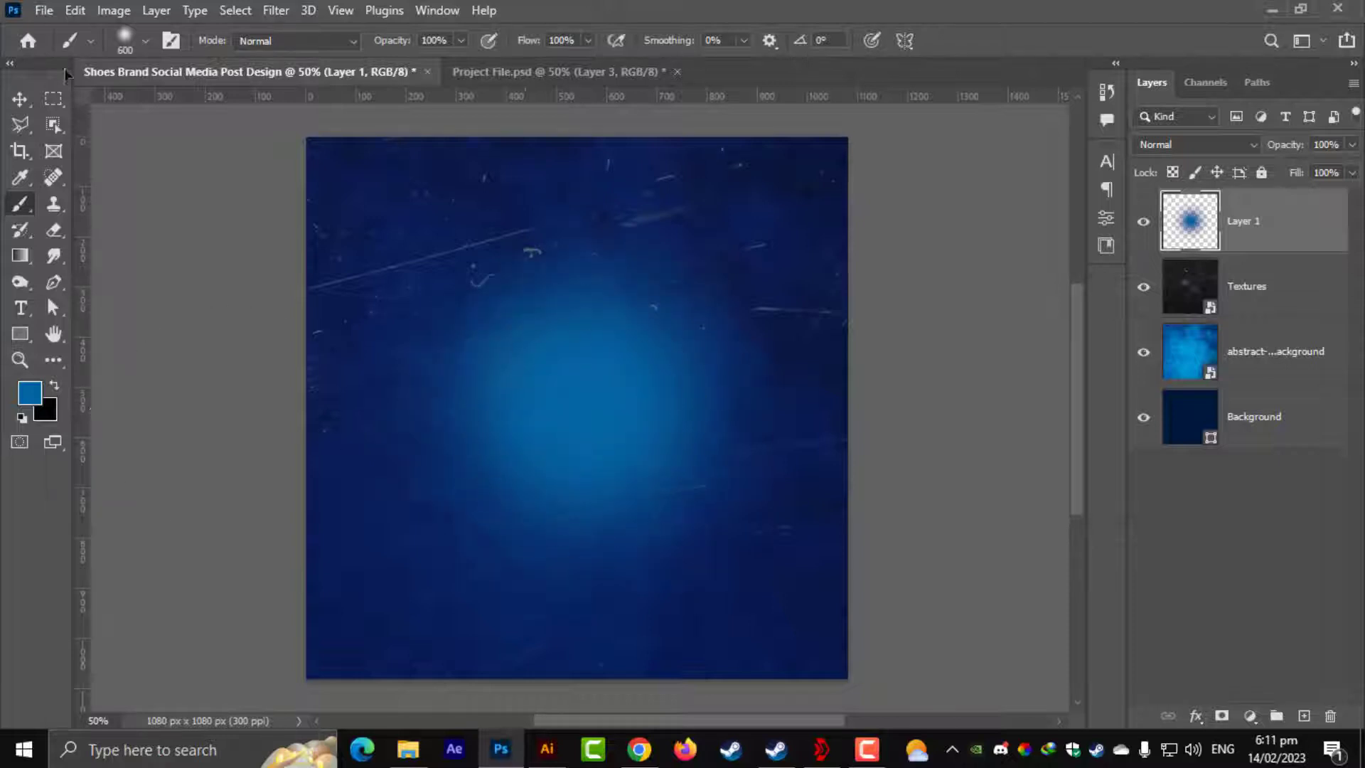
Step: Transform the blue glow into a flat ellipse about 170% wide and centre it in the lower part of the canvas
key("v")
key("ctrl+t")
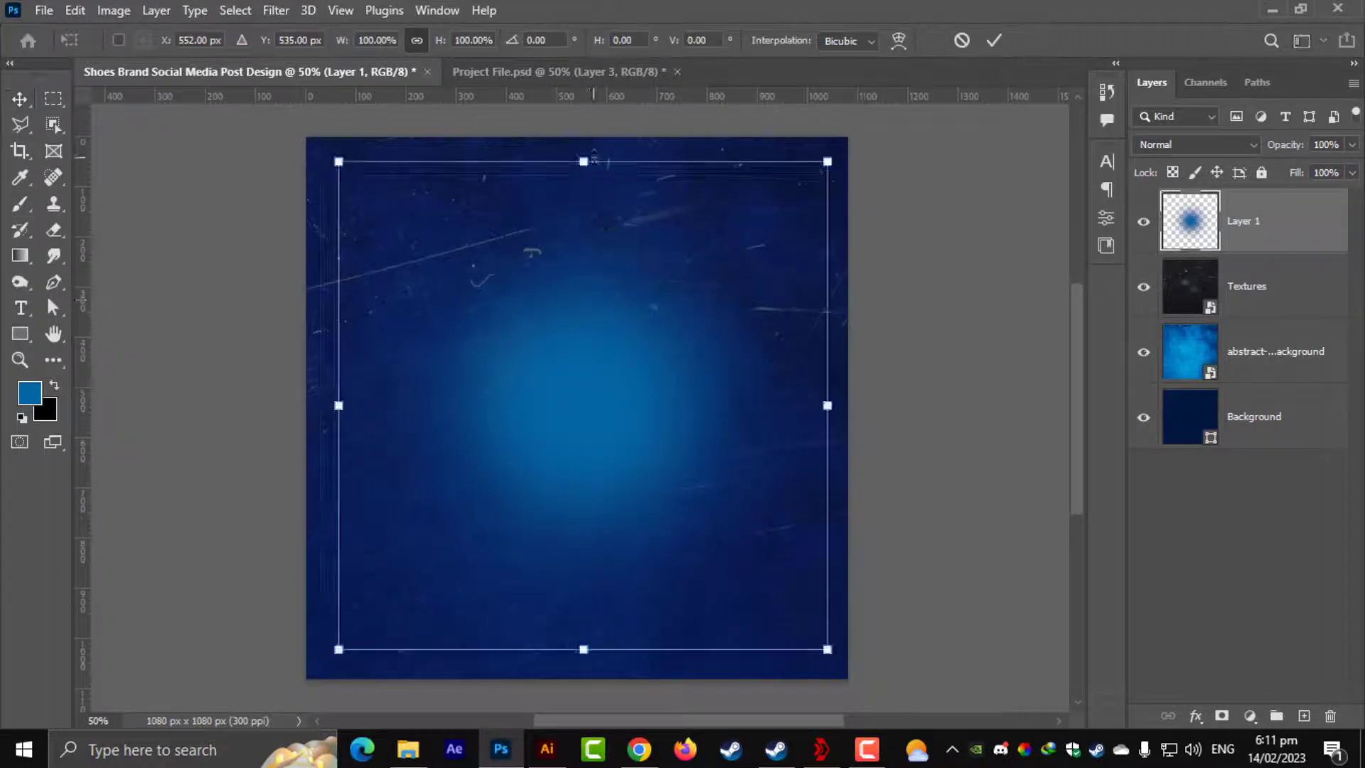
left_click_drag(584, 162, 584, 431)
left_click_drag(829, 539, 999, 539)
mouse_move(768, 600)
left_mouse_down()
mouse_move(752, 616)
mouse_move(771, 598)
mouse_move(772, 610)
left_mouse_up()
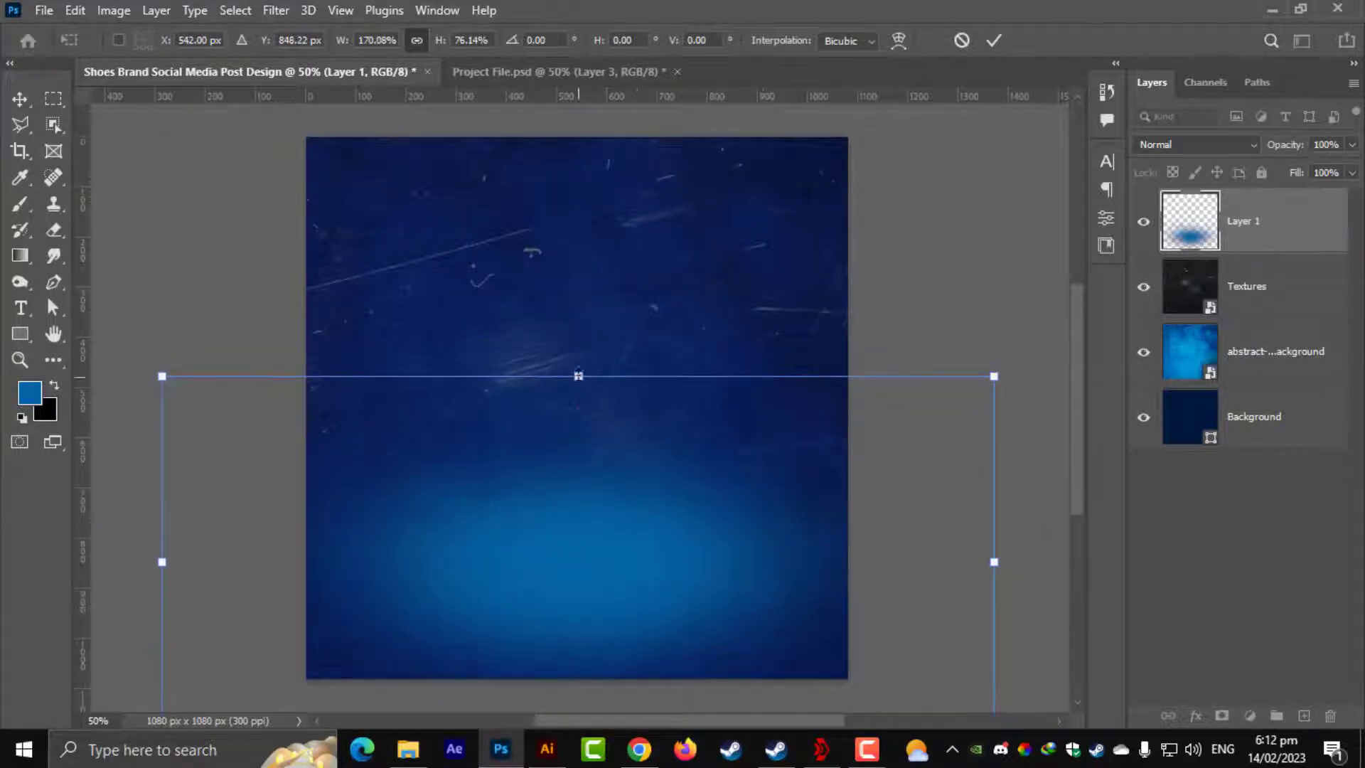
left_click_drag(578, 375, 578, 417)
left_click_drag(592, 563, 588, 532)
key("Return")
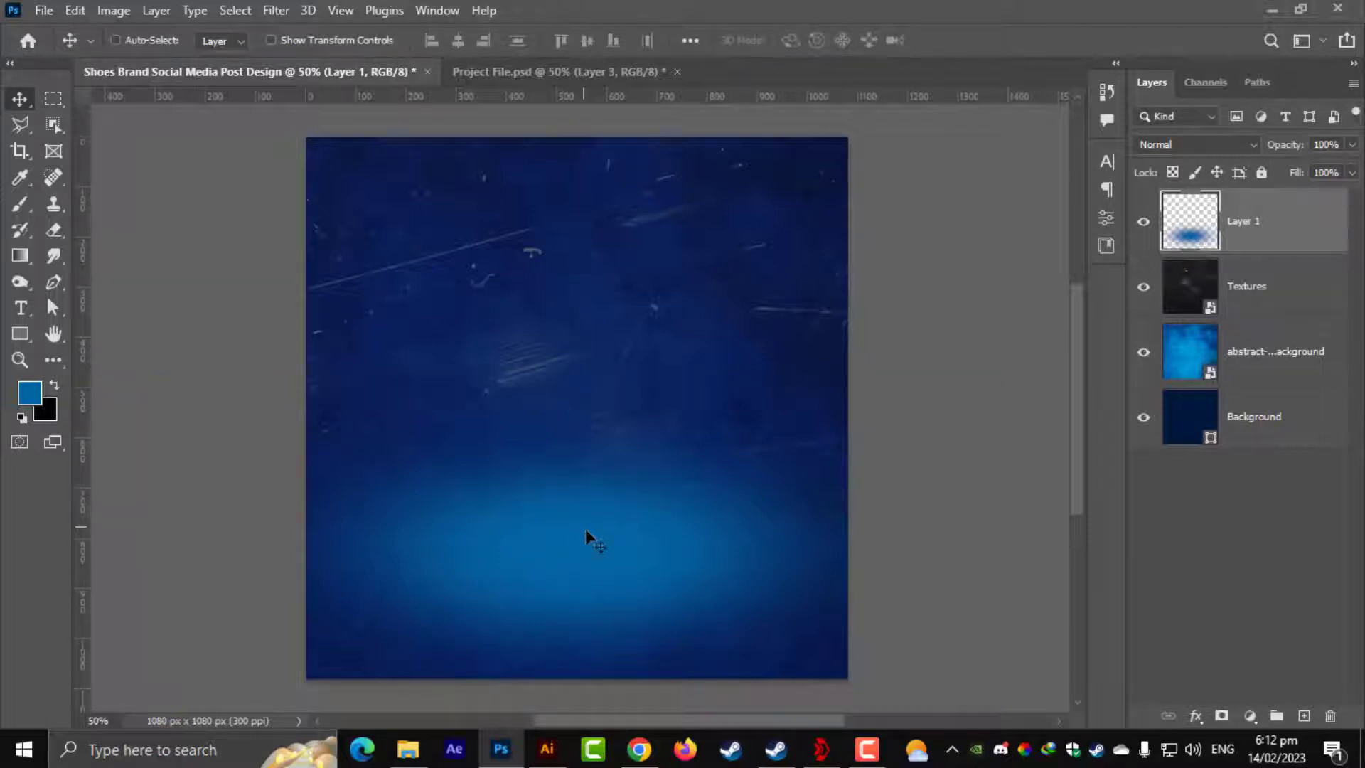
Step: Enlarge the blue floor glow to about 131% width and 106% height, keeping it centred in the canvas's lower part
key("ctrl+t")
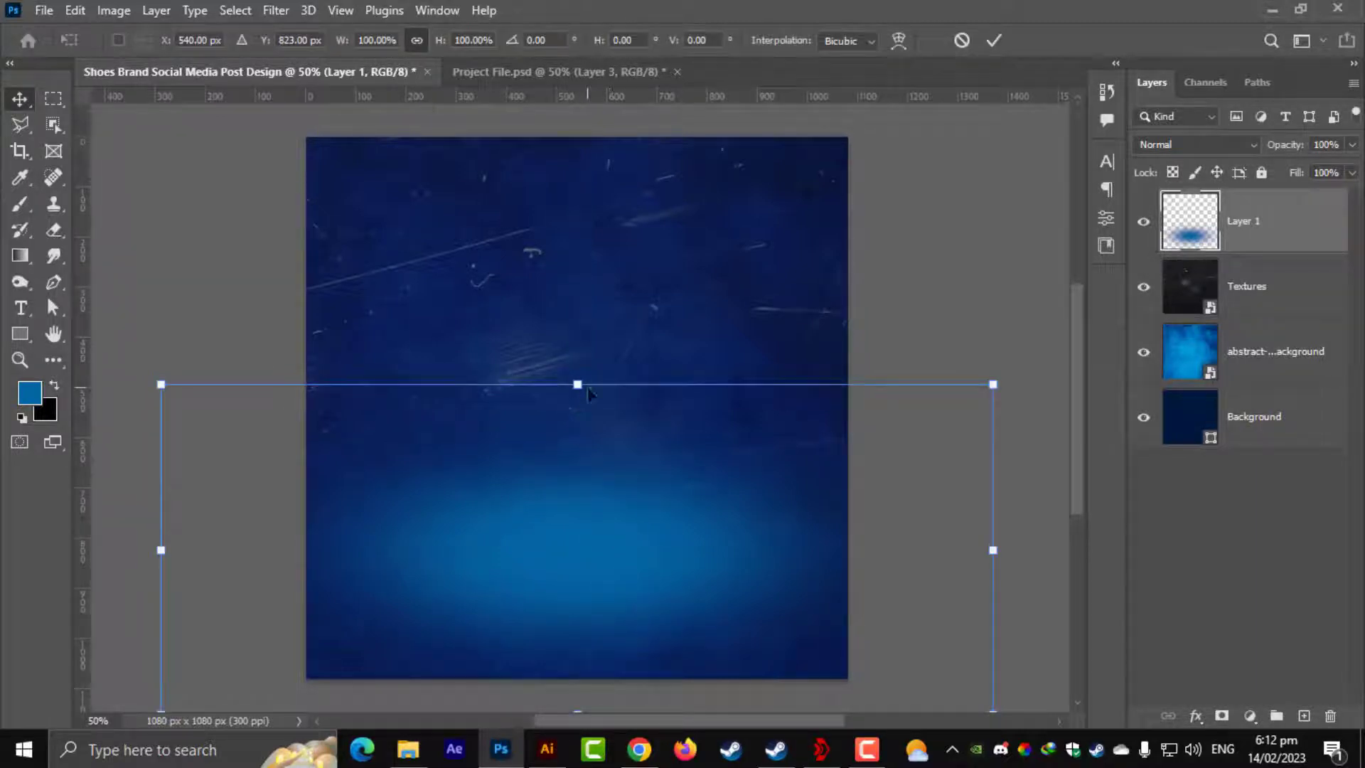
left_click_drag(587, 394, 588, 352)
left_click_drag(993, 342, 1087, 290)
mouse_move(613, 528)
left_mouse_down()
mouse_move(625, 562)
mouse_move(605, 530)
mouse_move(613, 551)
mouse_move(599, 544)
left_mouse_up()
left_click_drag(537, 313, 524, 536)
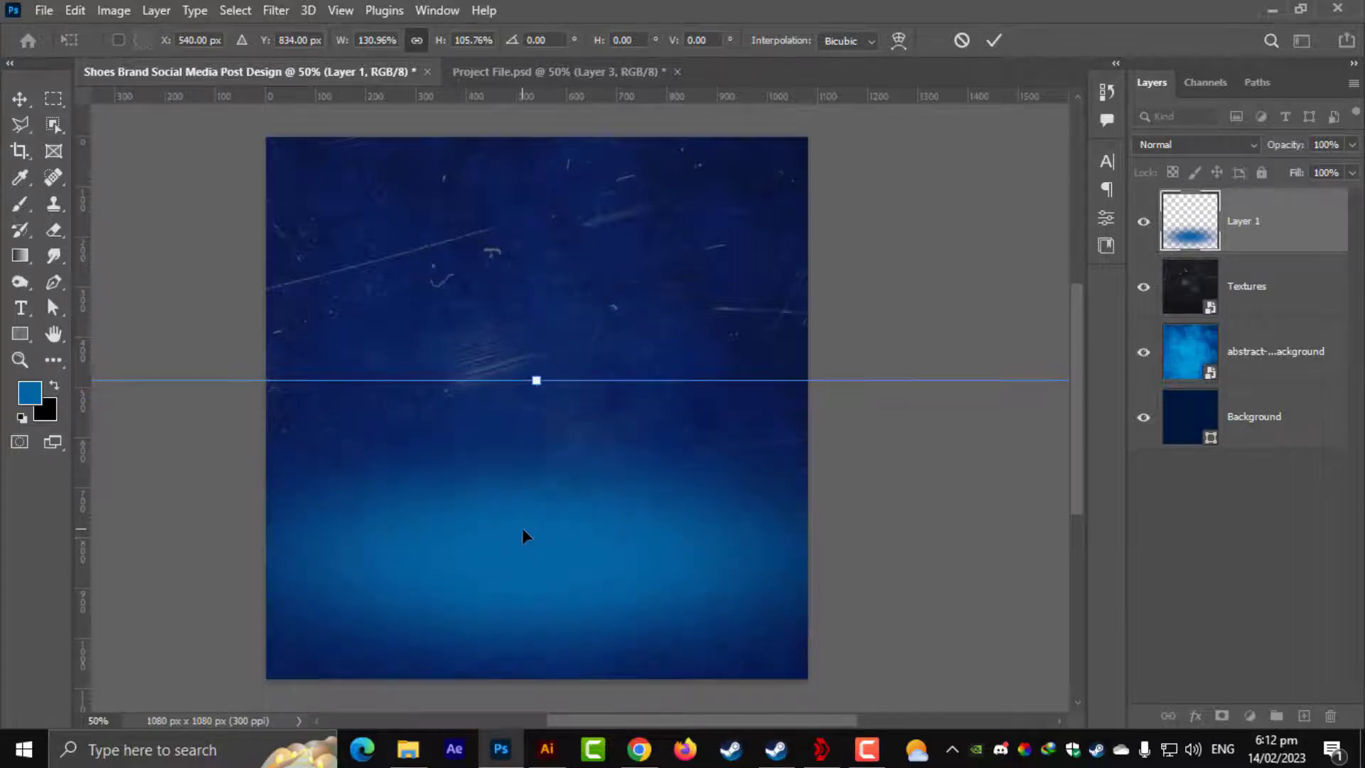
key("Return")
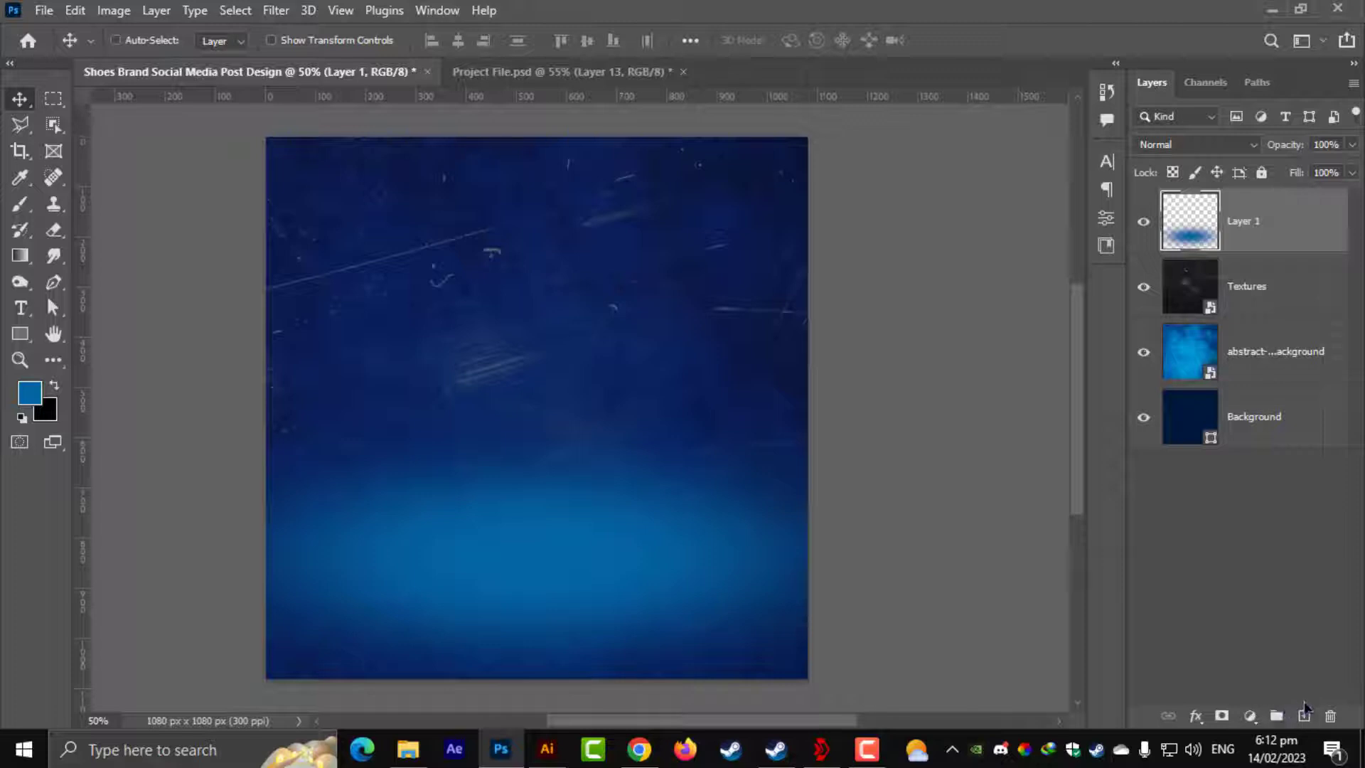
Step: Add a new layer and paint a soft white spot in the upper middle of the canvas with a 600 px brush
left_click(1305, 714)
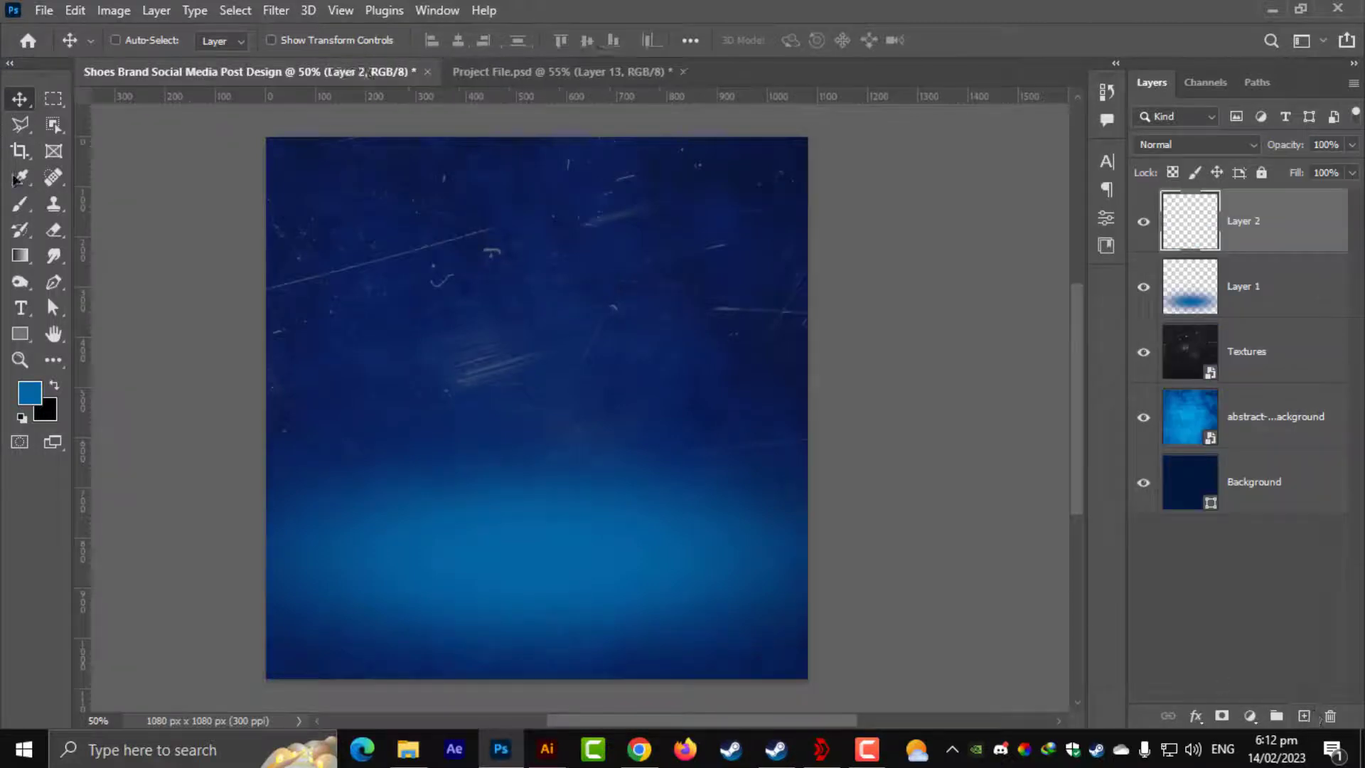
left_click(20, 204)
left_click(23, 418)
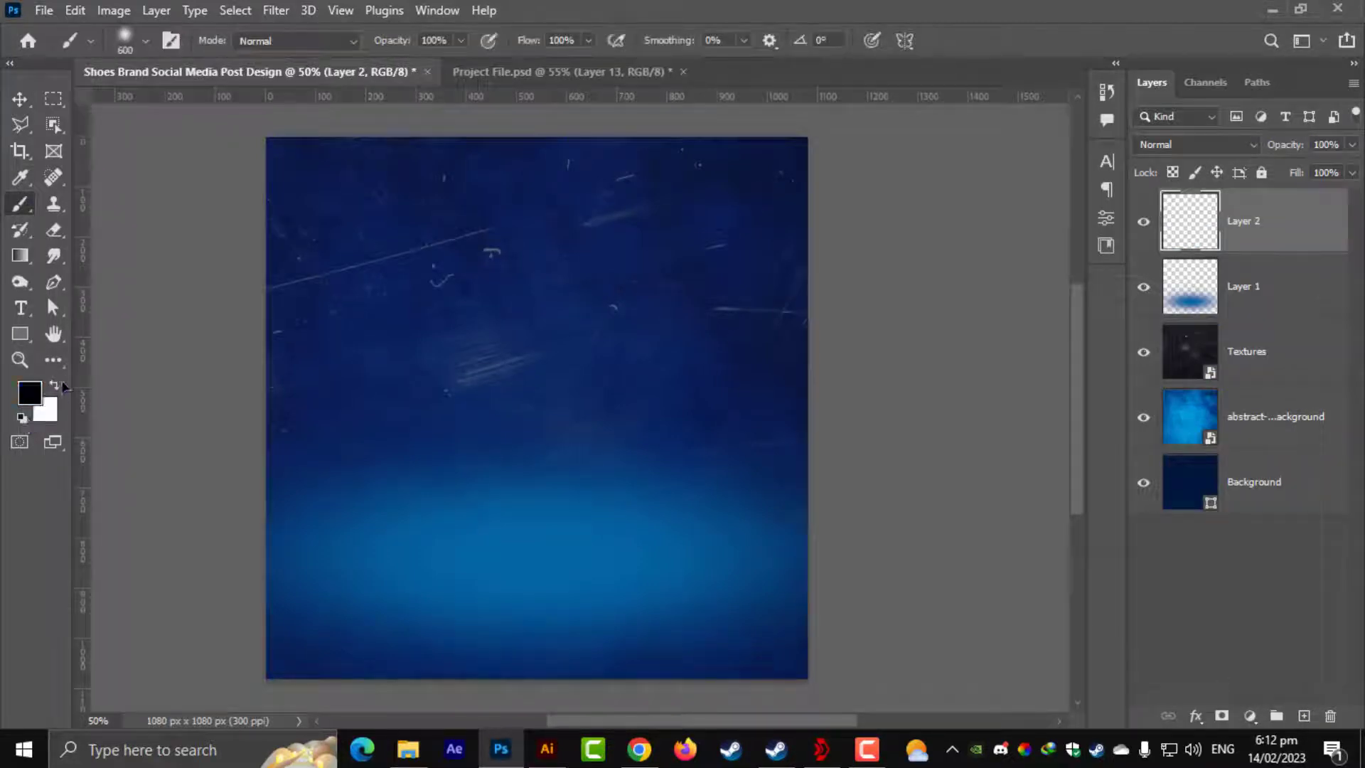
left_click(57, 385)
left_click(540, 337)
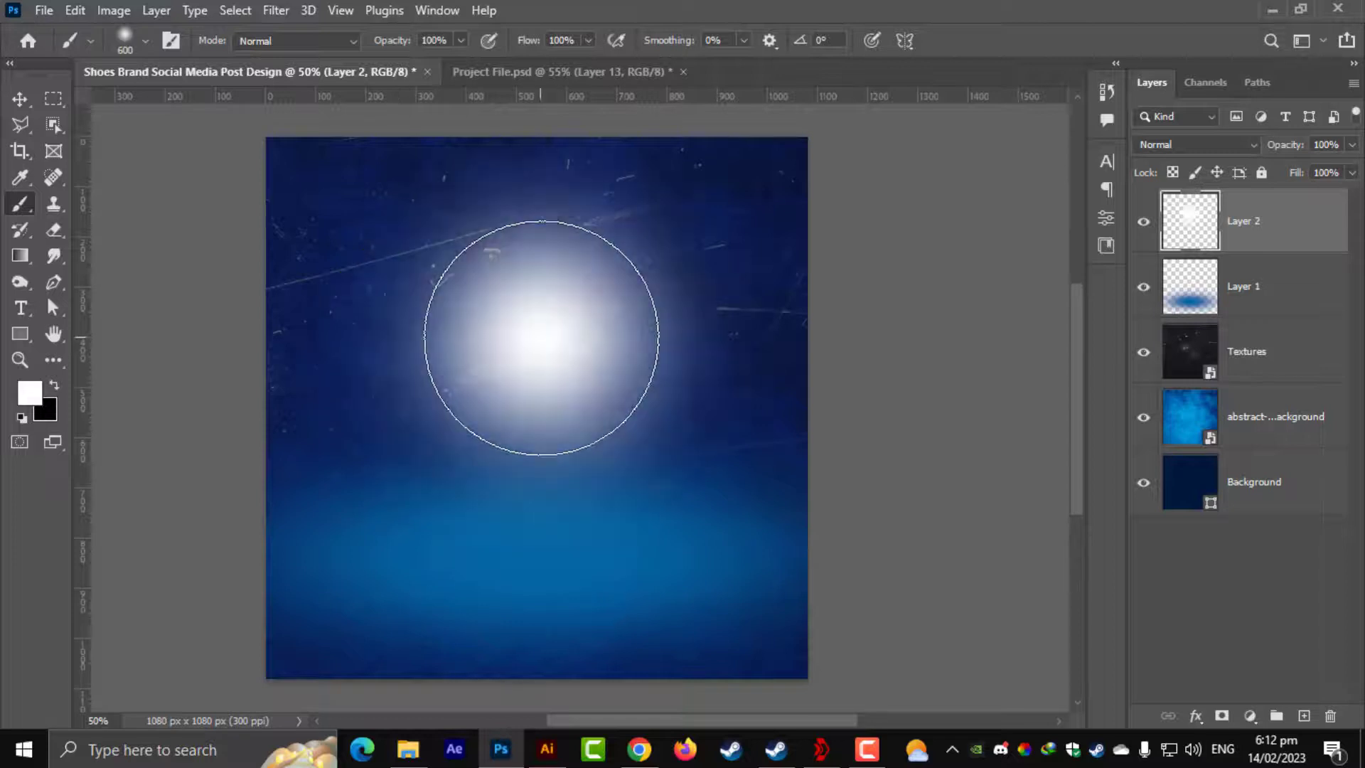
Step: Distort the white spot in perspective, narrowing its top edge to form a spotlight cone from the canvas's upper edge
left_click(20, 99)
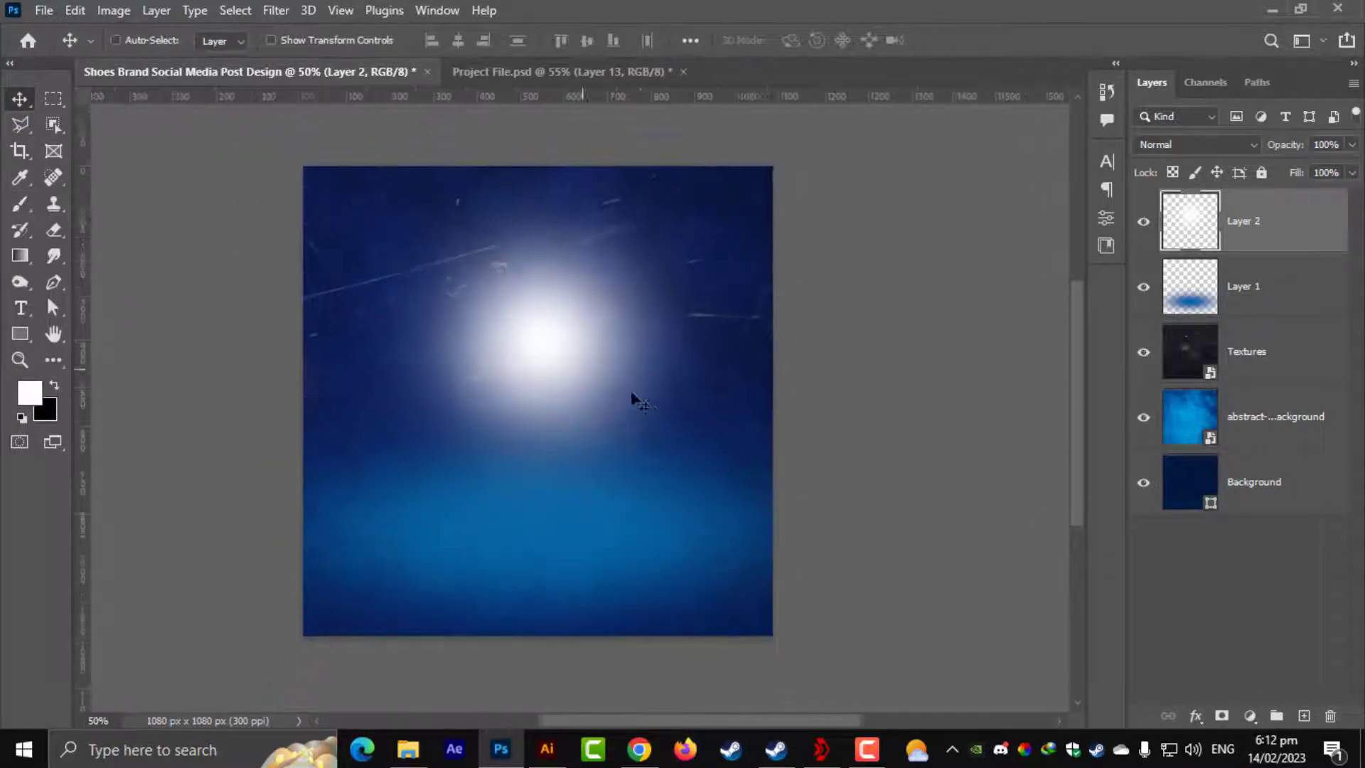
scroll(632, 393, "down", 2)
key("ctrl+t")
left_click_drag(713, 209, 561, 208)
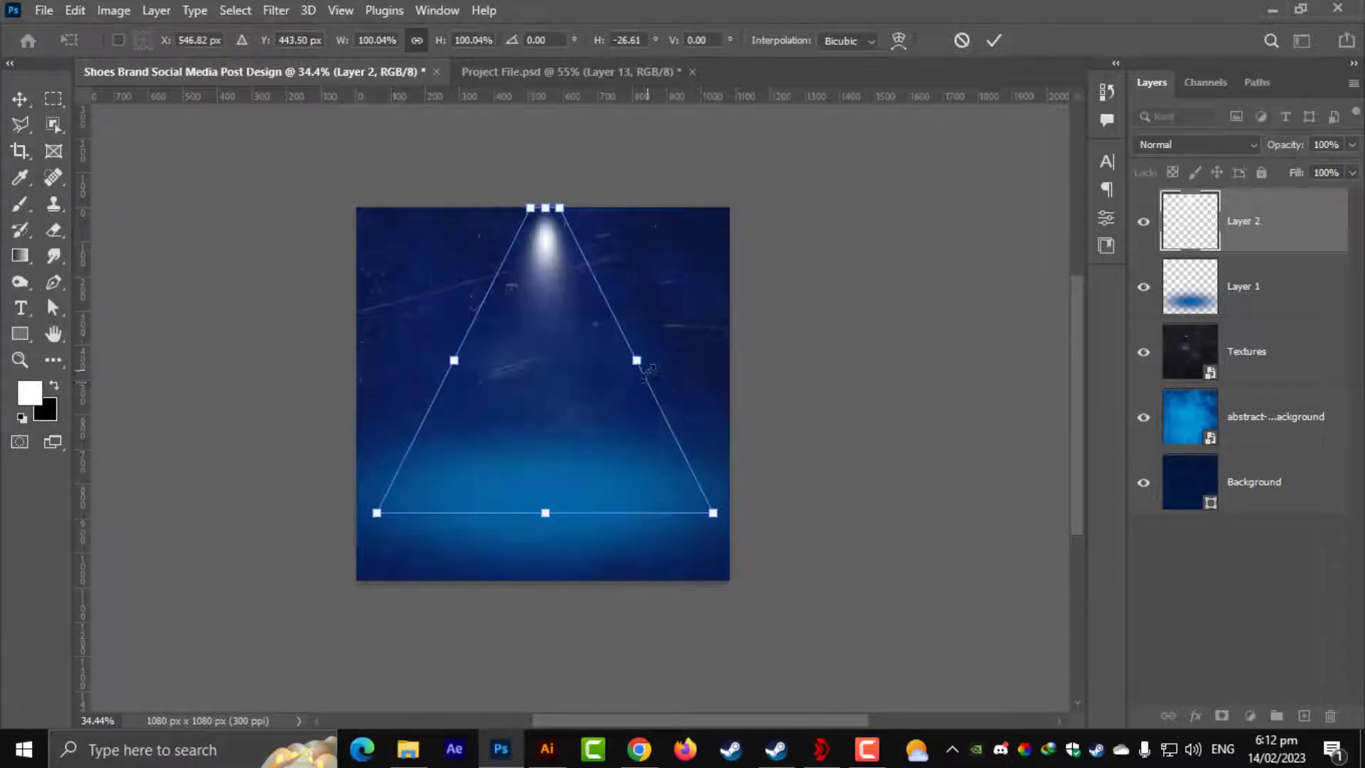
left_click_drag(638, 361, 740, 379)
key("ctrl+z")
key("Return")
Step: Enlarge the white spotlight and position it so its soft beam spreads downward from the canvas's upper edge
key("ctrl+t")
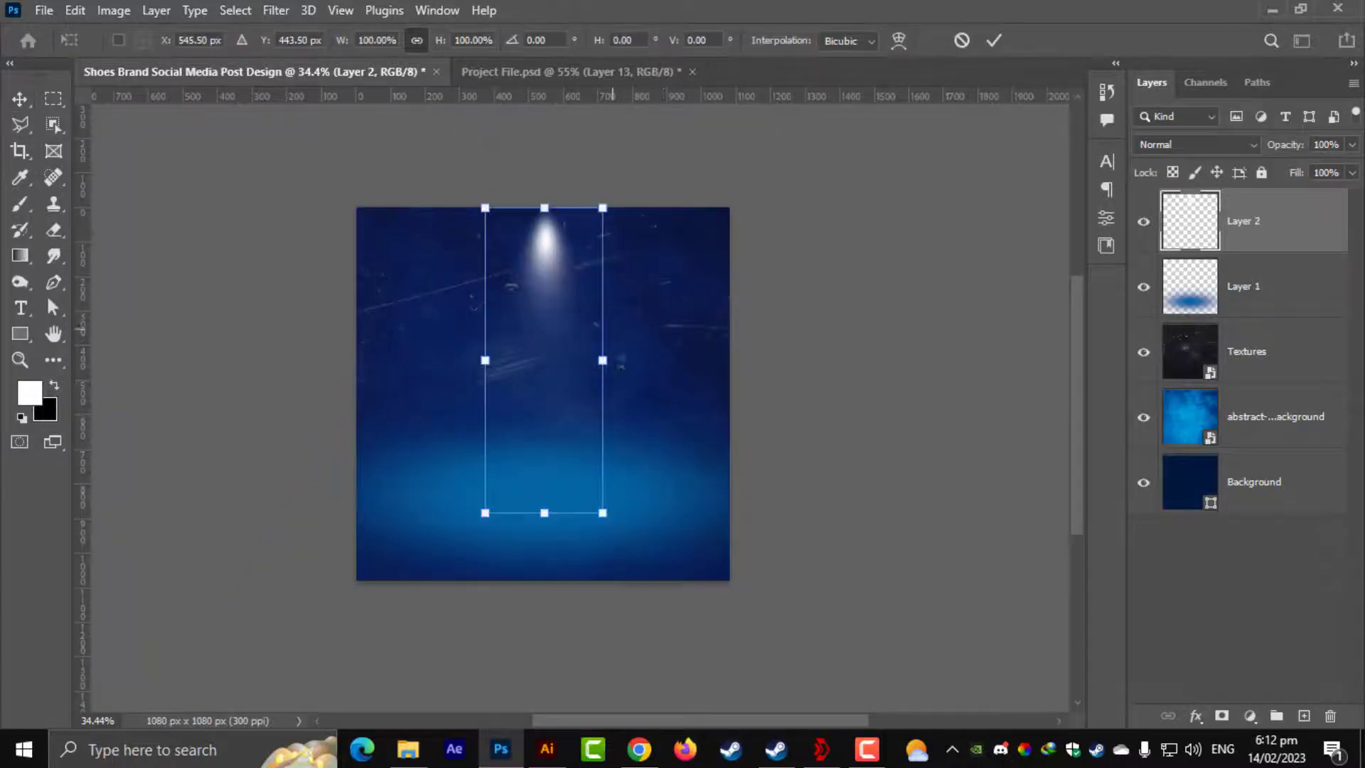
left_click_drag(607, 382, 594, 426)
key("Return")
key("ctrl+0")
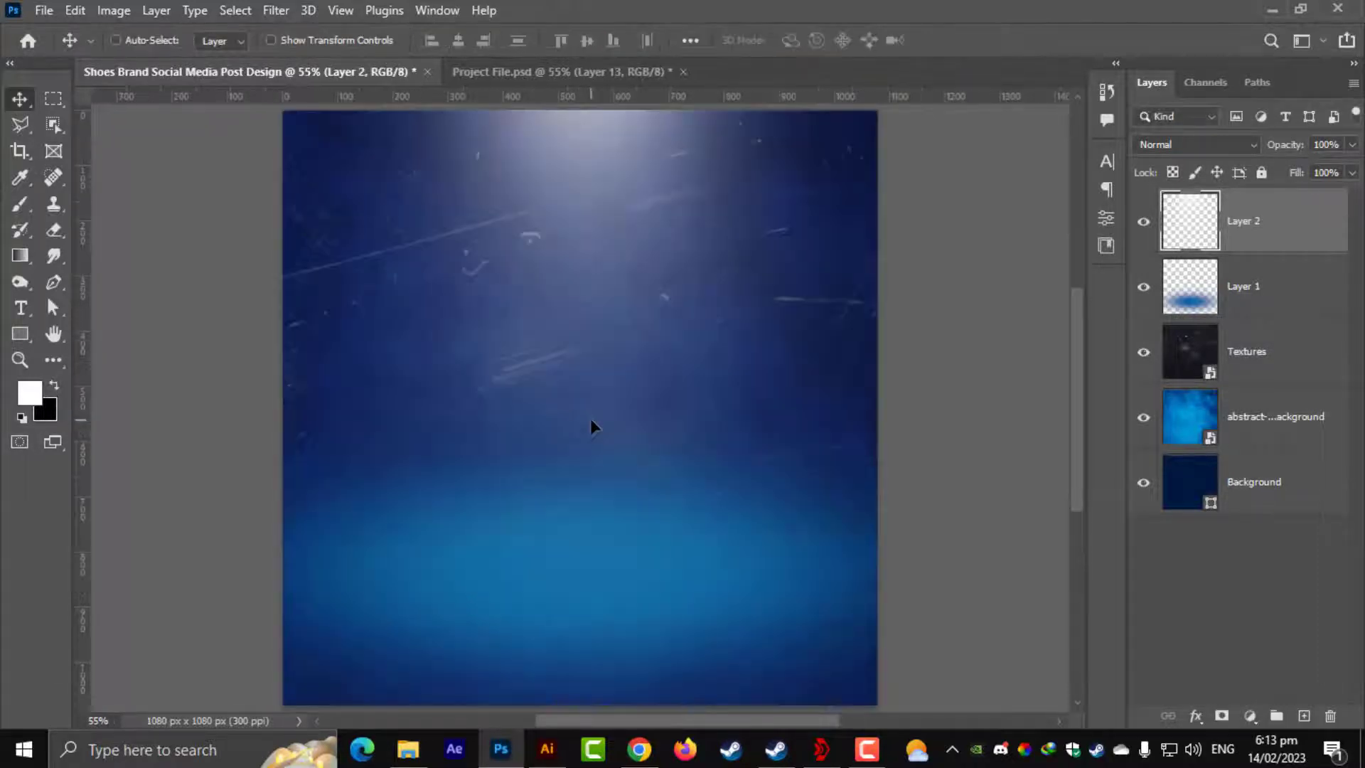
Step: Set the opacity of the spotlight layer, Layer 2, to 50%
scroll(594, 426, "down", 3)
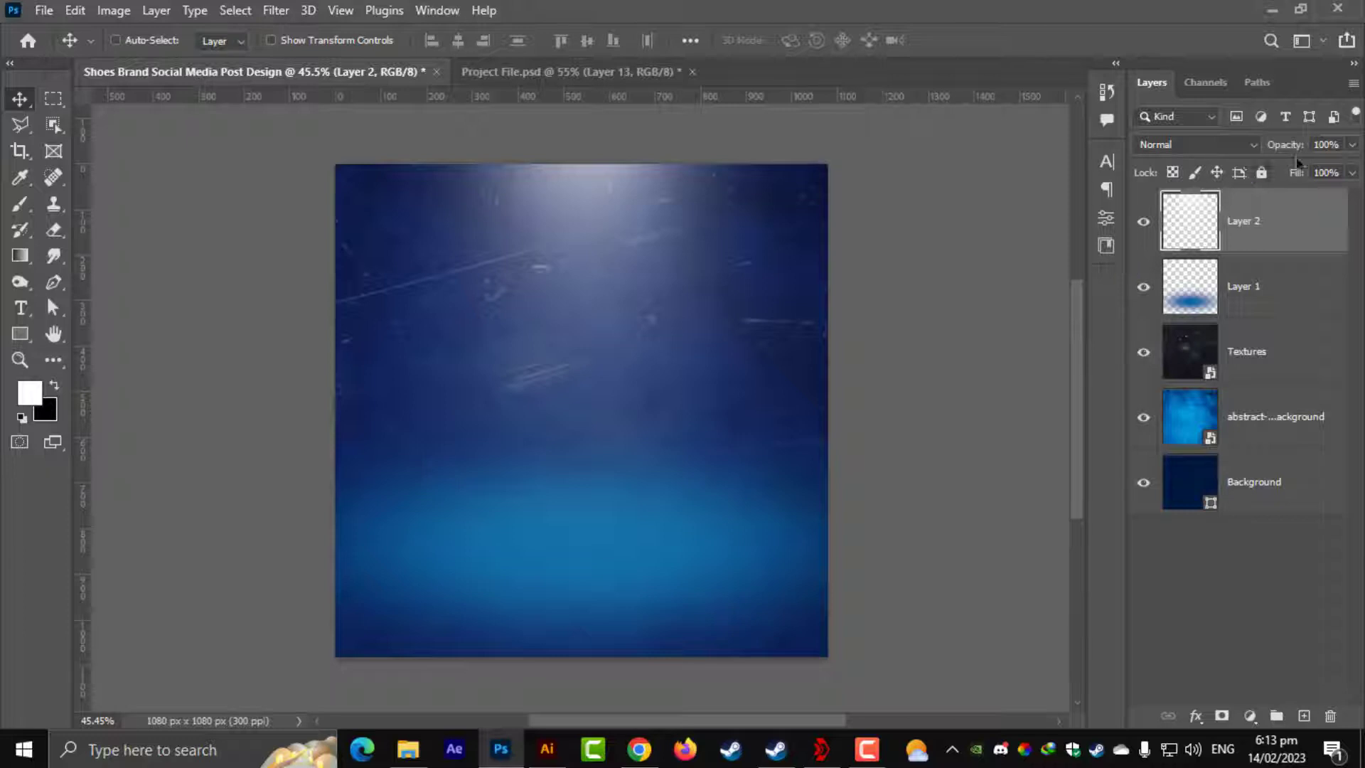
type("50")
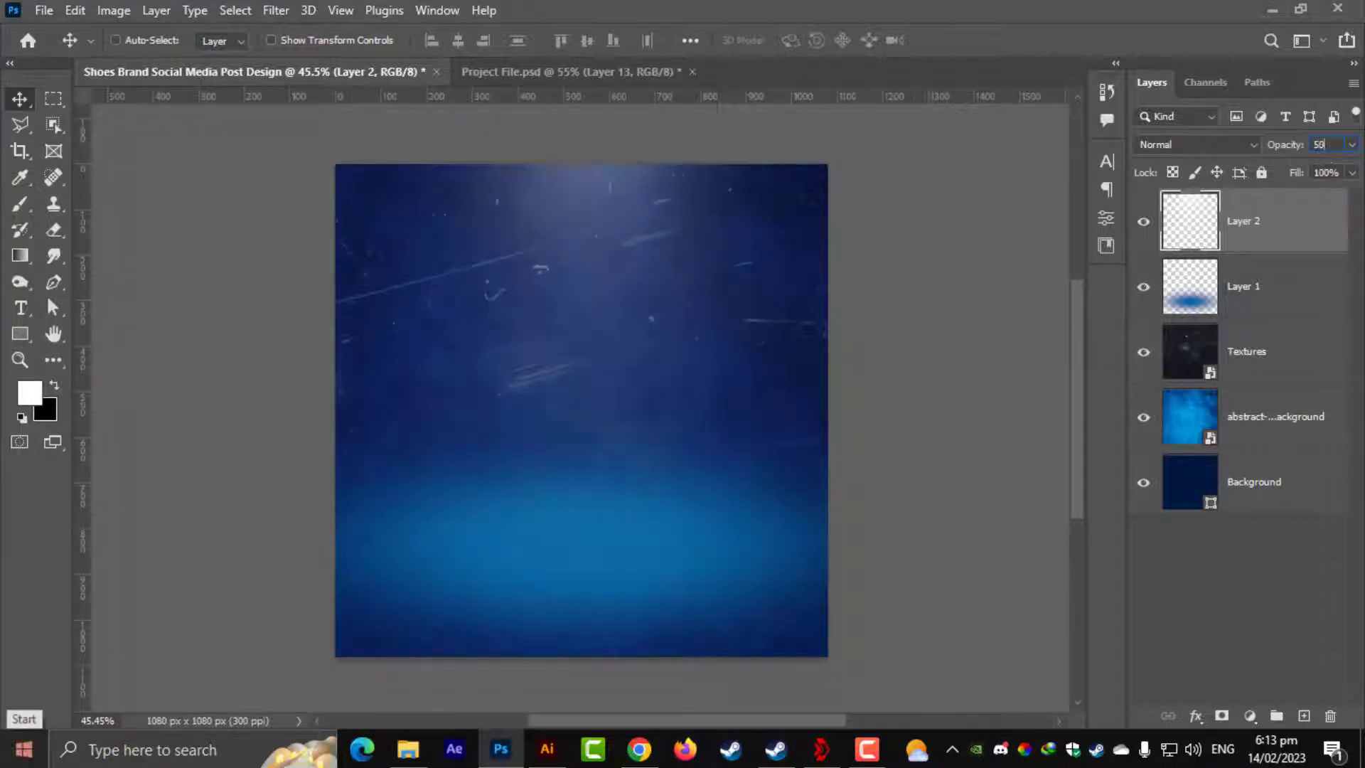
key("Return")
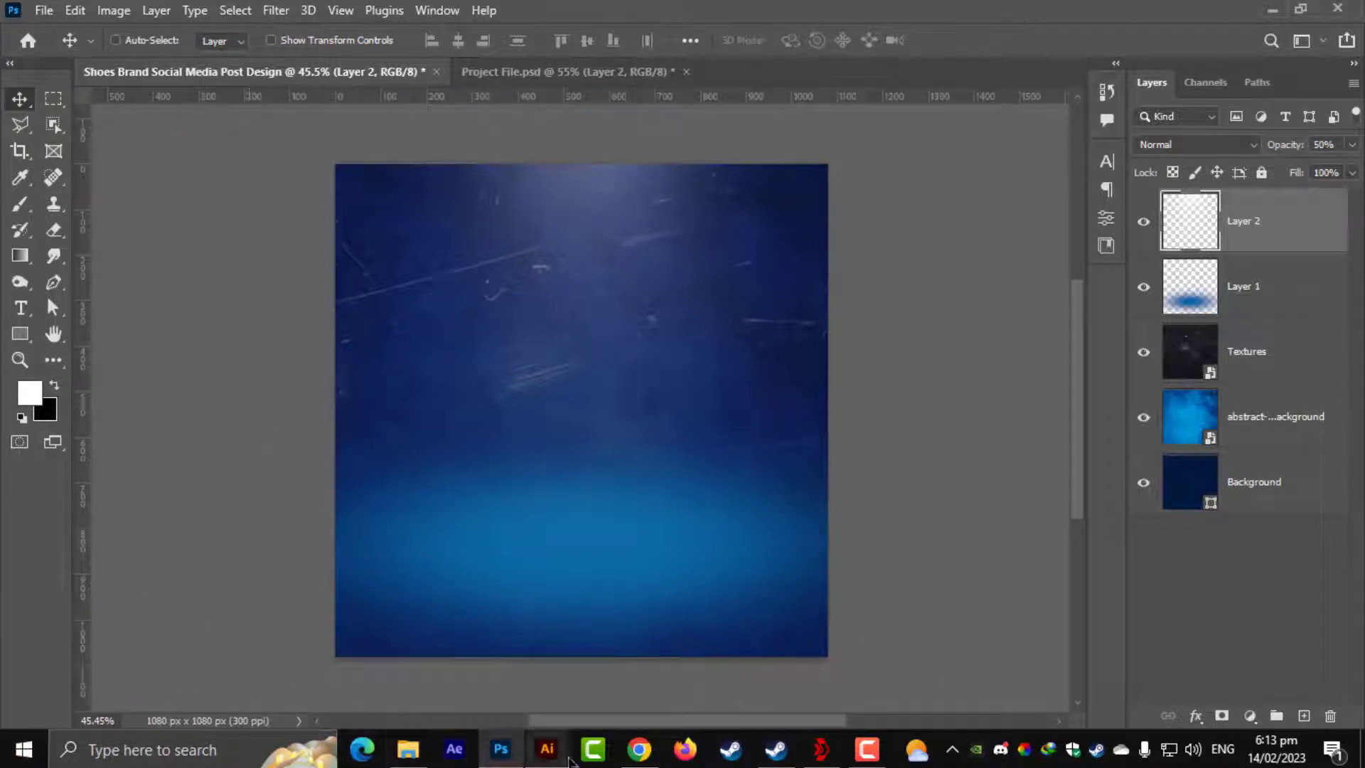
Step: Switch to Illustrator and create a new document from the Web-Large 1920 x 1080 px preset
left_click(547, 757)
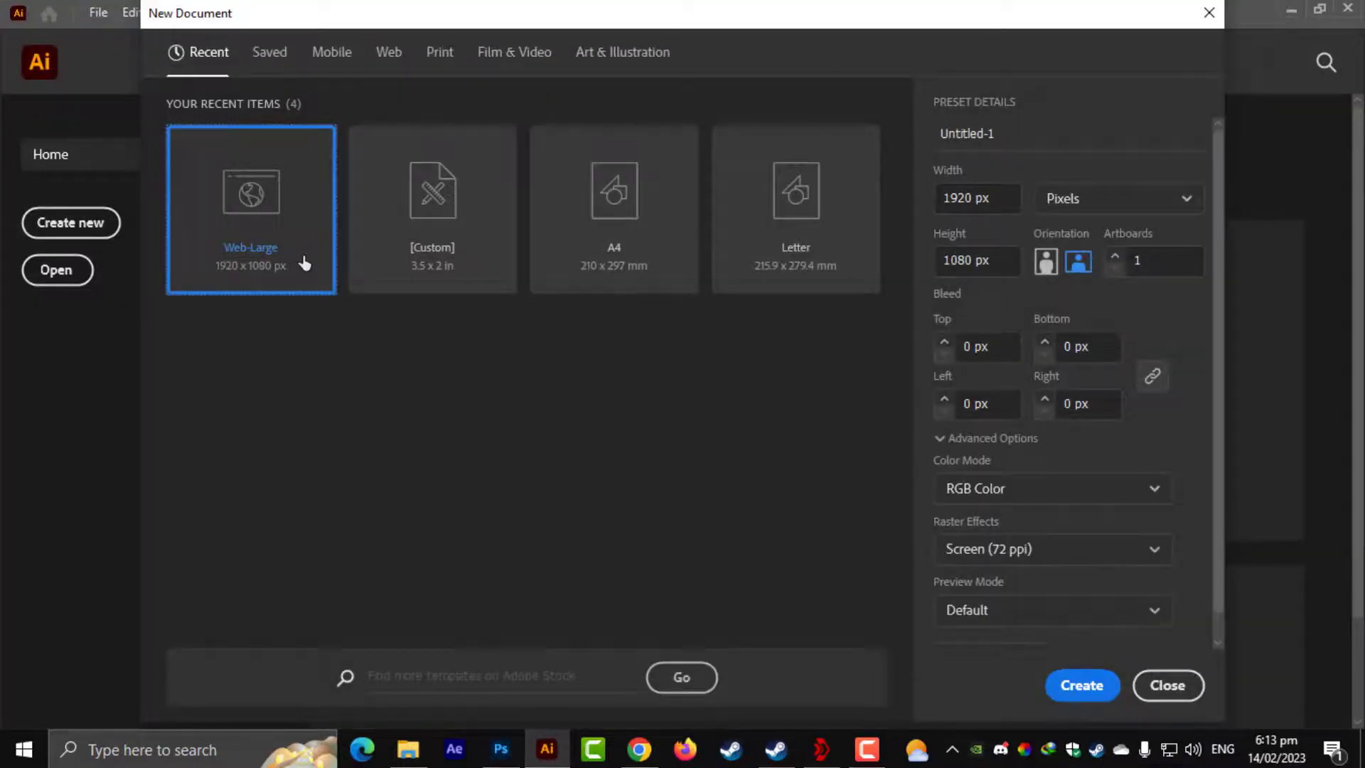
double_click(308, 259)
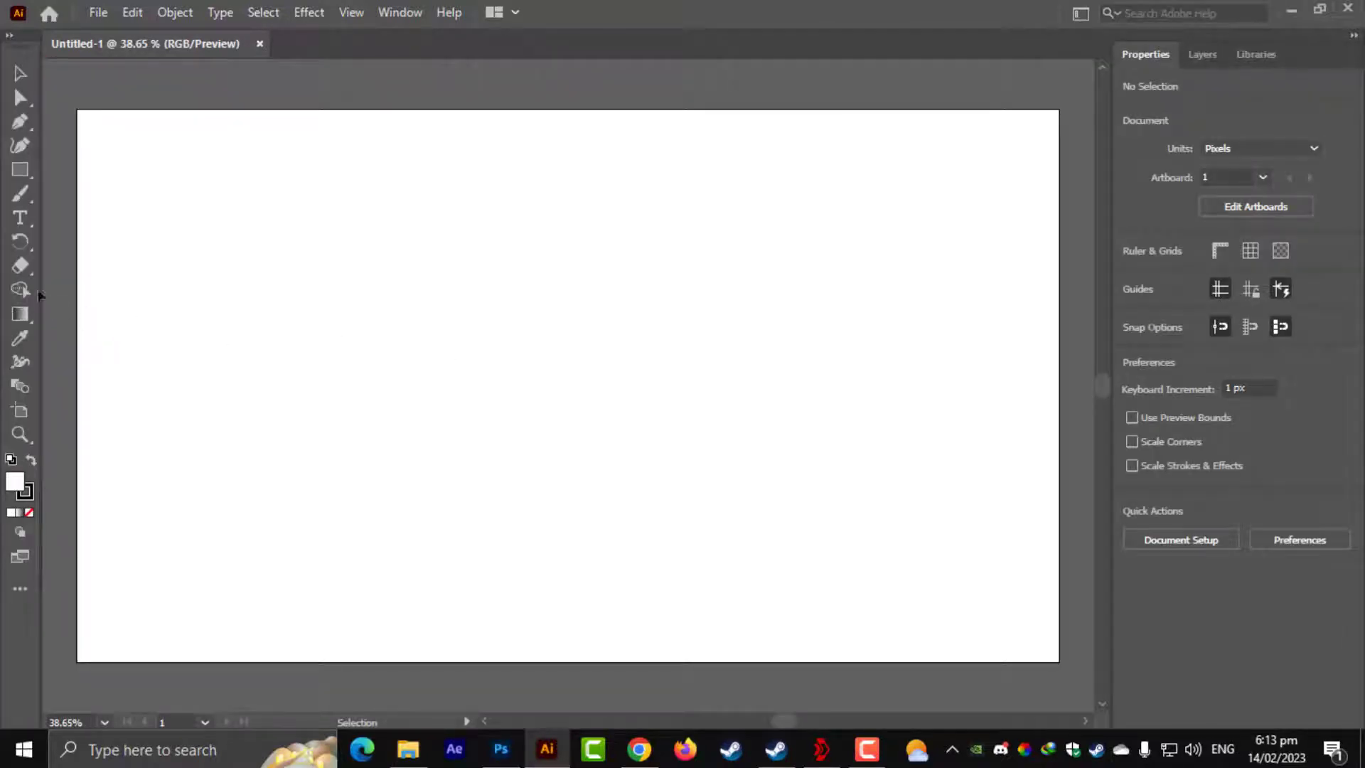
Step: Draw a circle about 580 px in diameter with the Ellipse tool, left of the artboard's centre
left_click(20, 170)
left_click(64, 192)
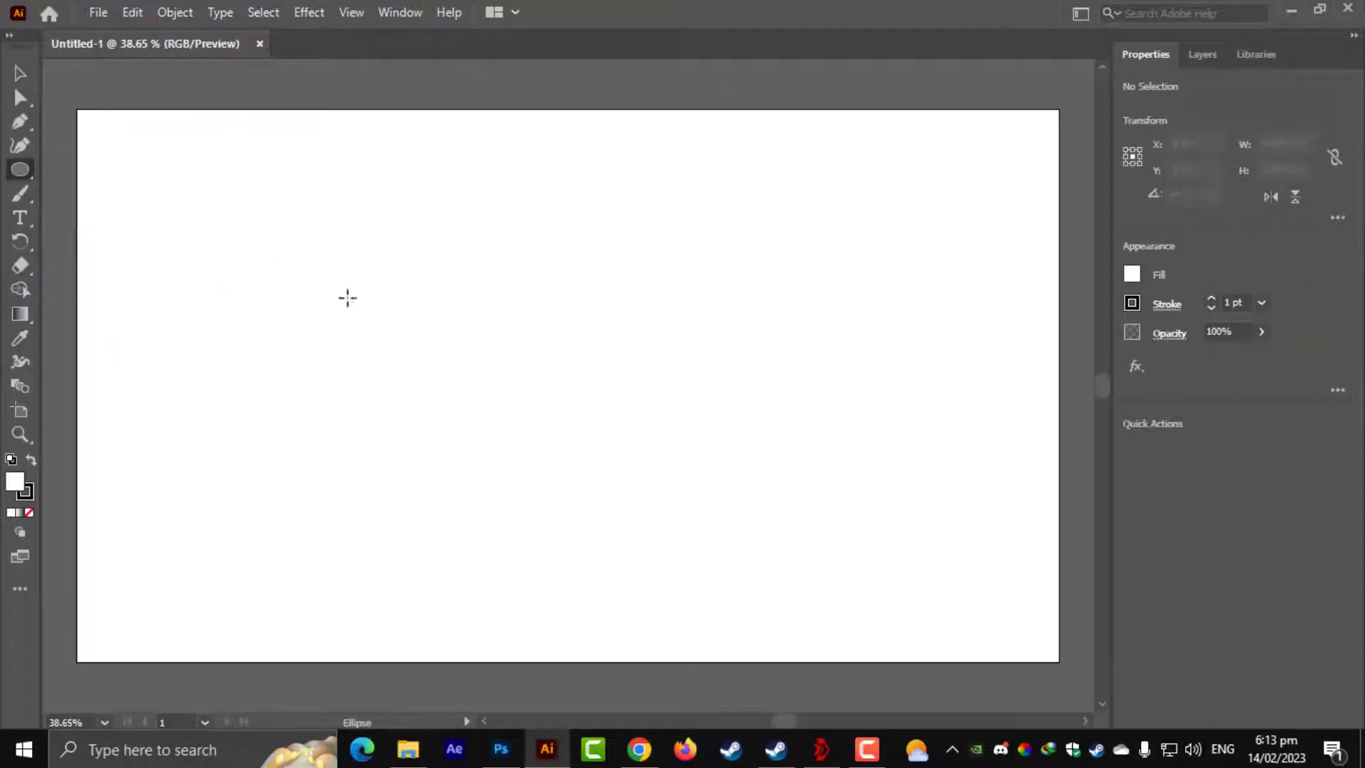
left_click_drag(284, 276, 583, 322)
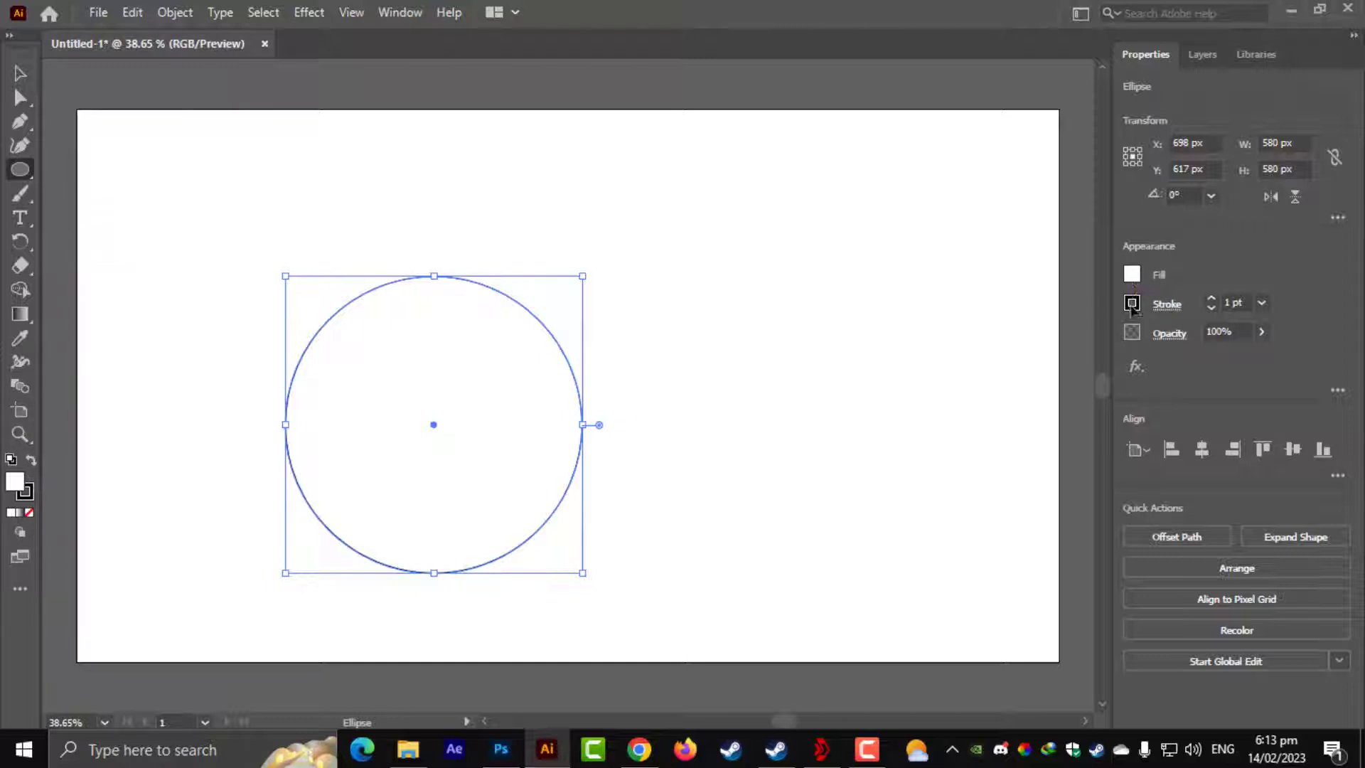
Step: Remove the circle's stroke and fill it with the medium blue swatch
left_click(1133, 305)
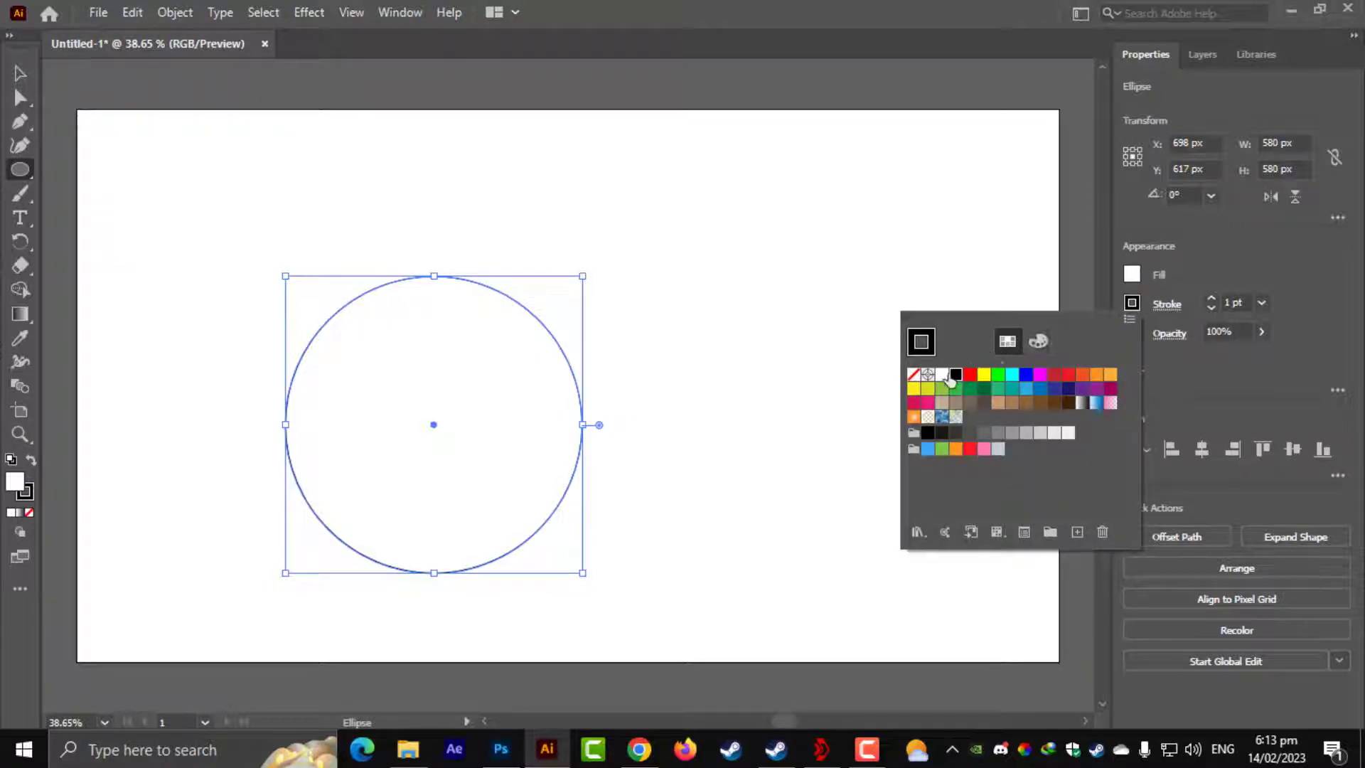
left_click(915, 375)
left_click(1129, 280)
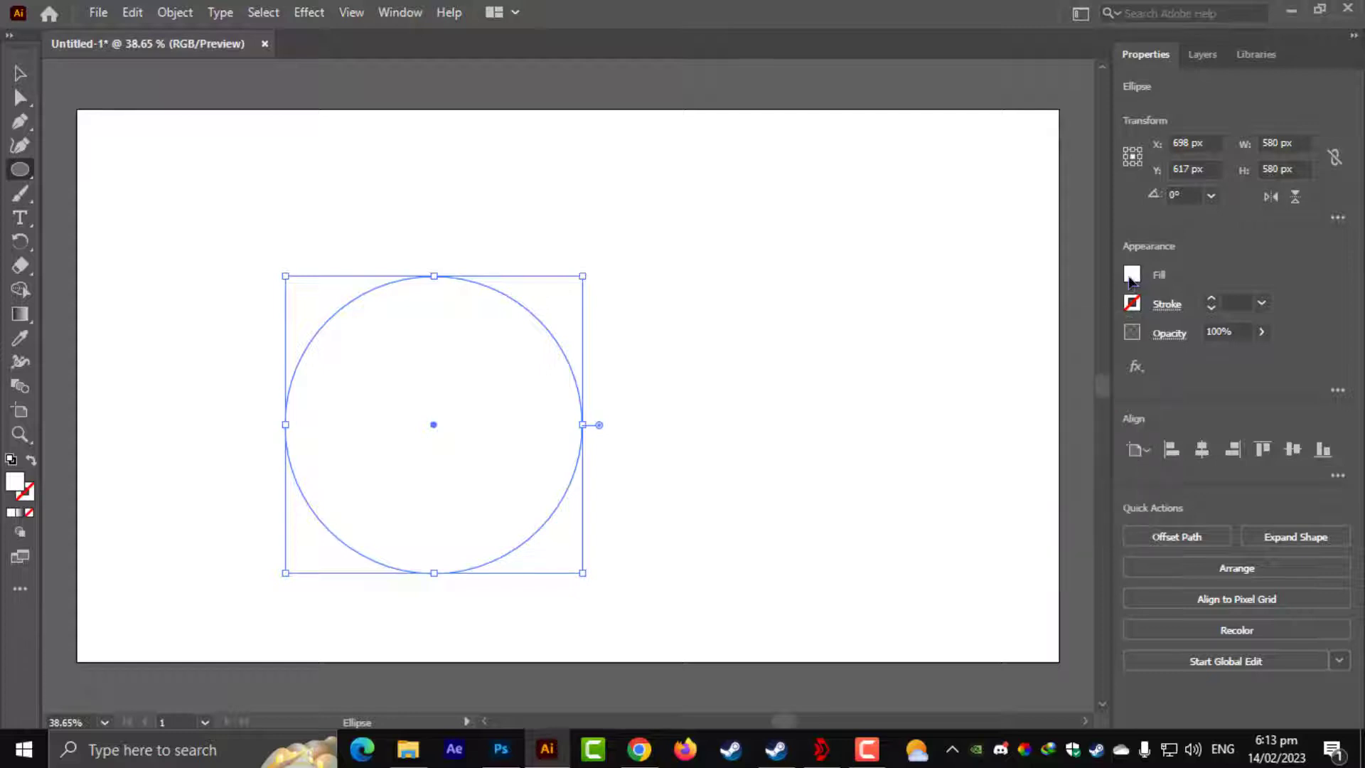
left_click(1129, 280)
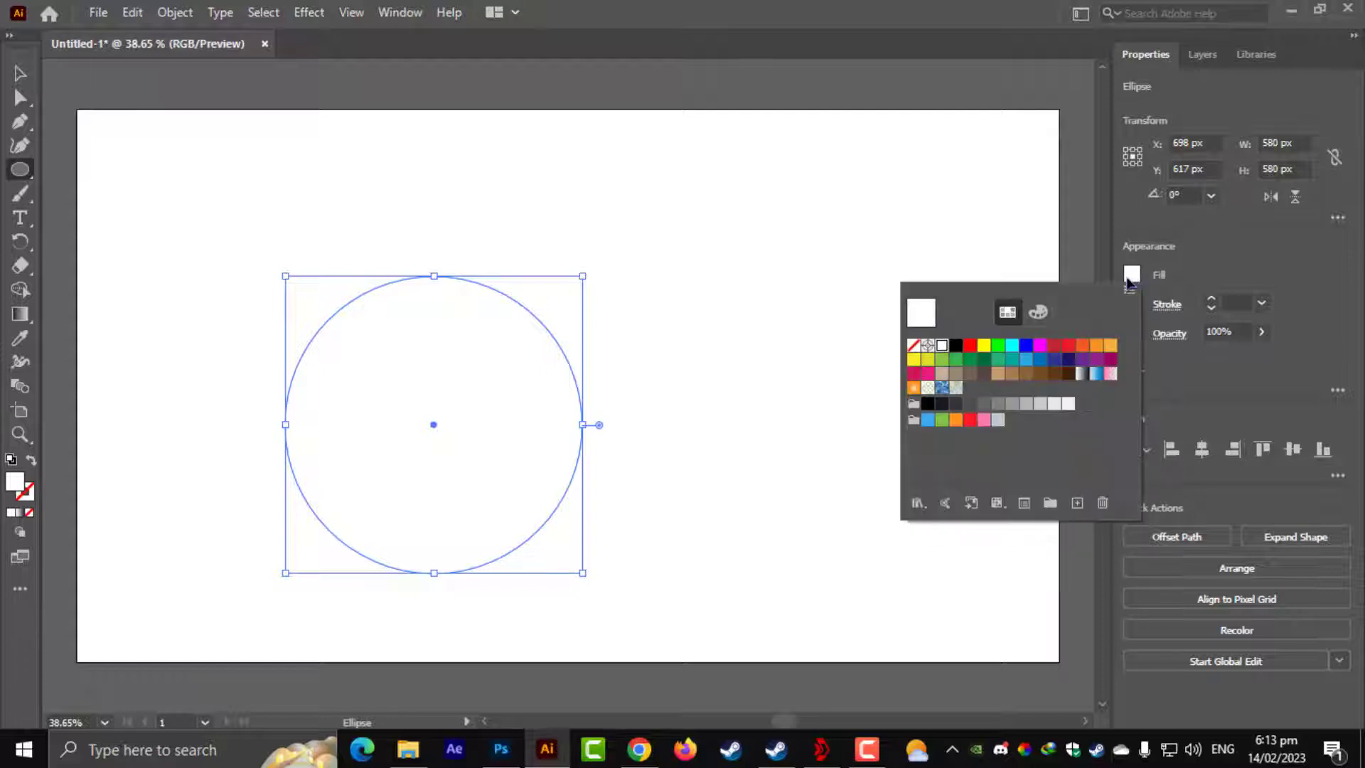
left_click(1026, 345)
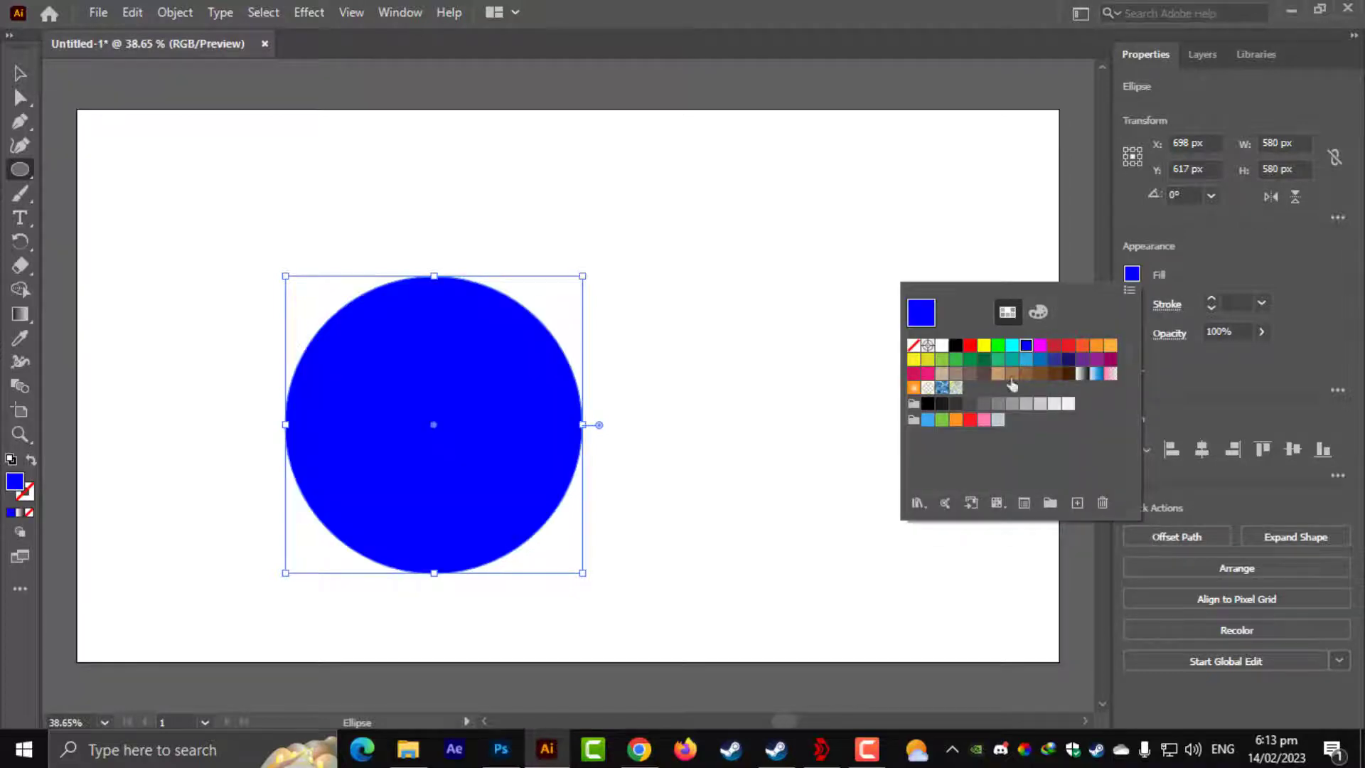
left_click(1053, 361)
left_click(1040, 360)
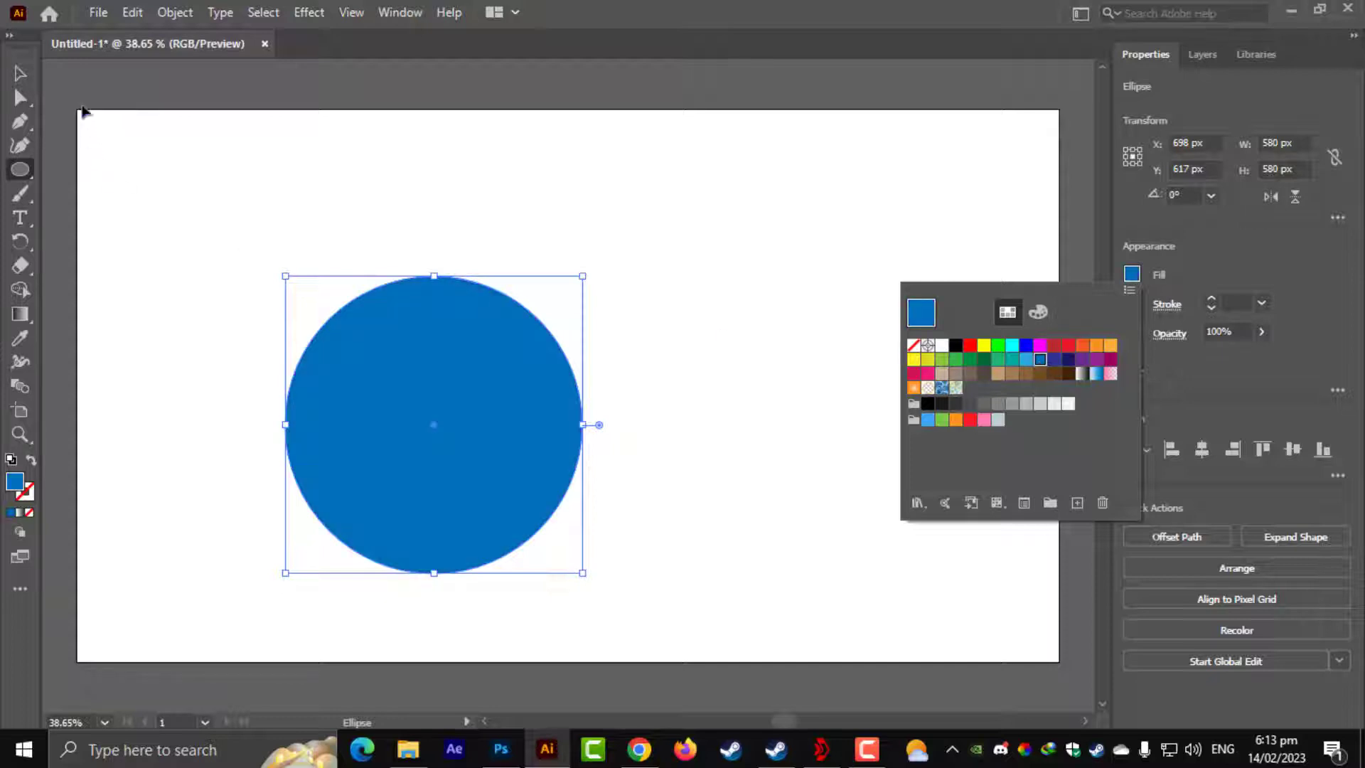
Step: Move the blue circle toward the artboard's centre, to about X 900 px, Y 582 px
left_click(21, 75)
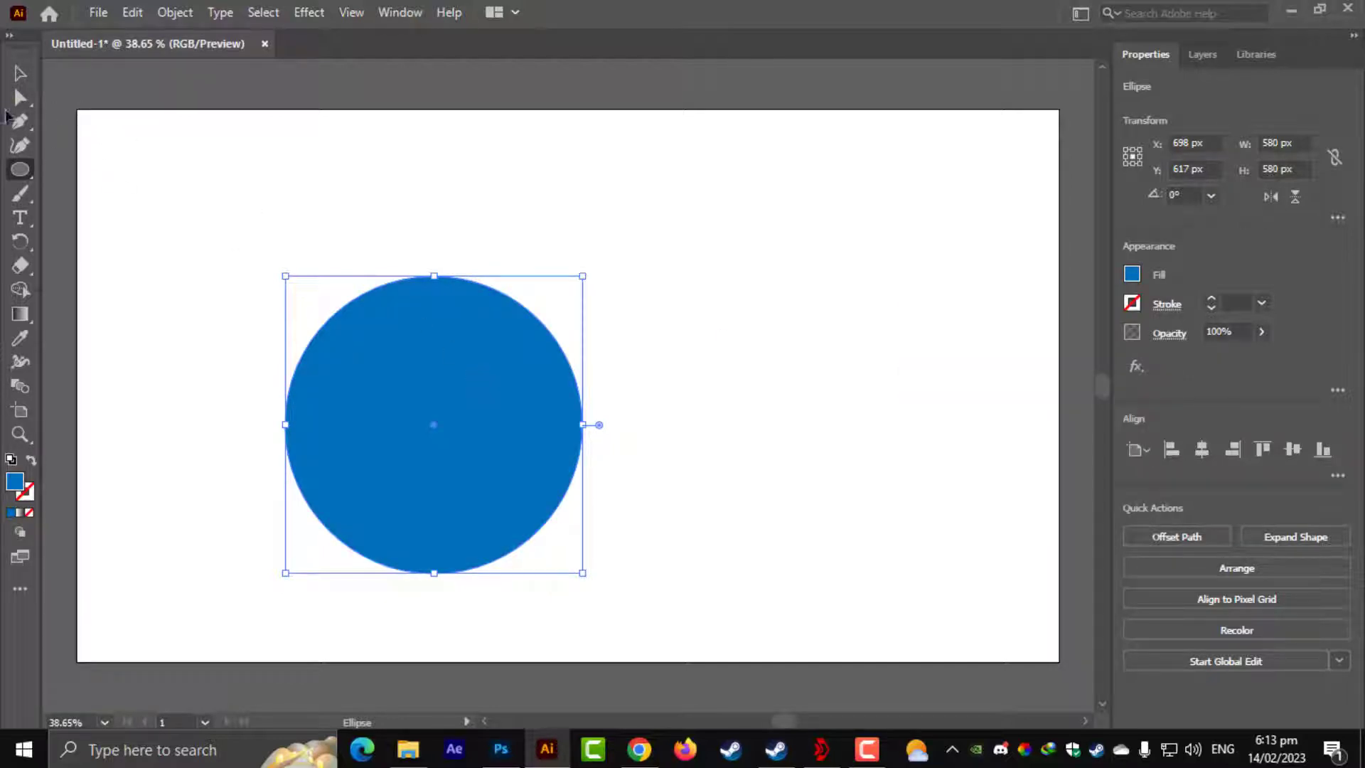
left_click(21, 73)
left_click_drag(481, 363, 543, 335)
Step: Start a 3D Extrude & Bevel effect on the circle and rotate it into a flat disc at about 80°, -47° and 8°
left_click(309, 12)
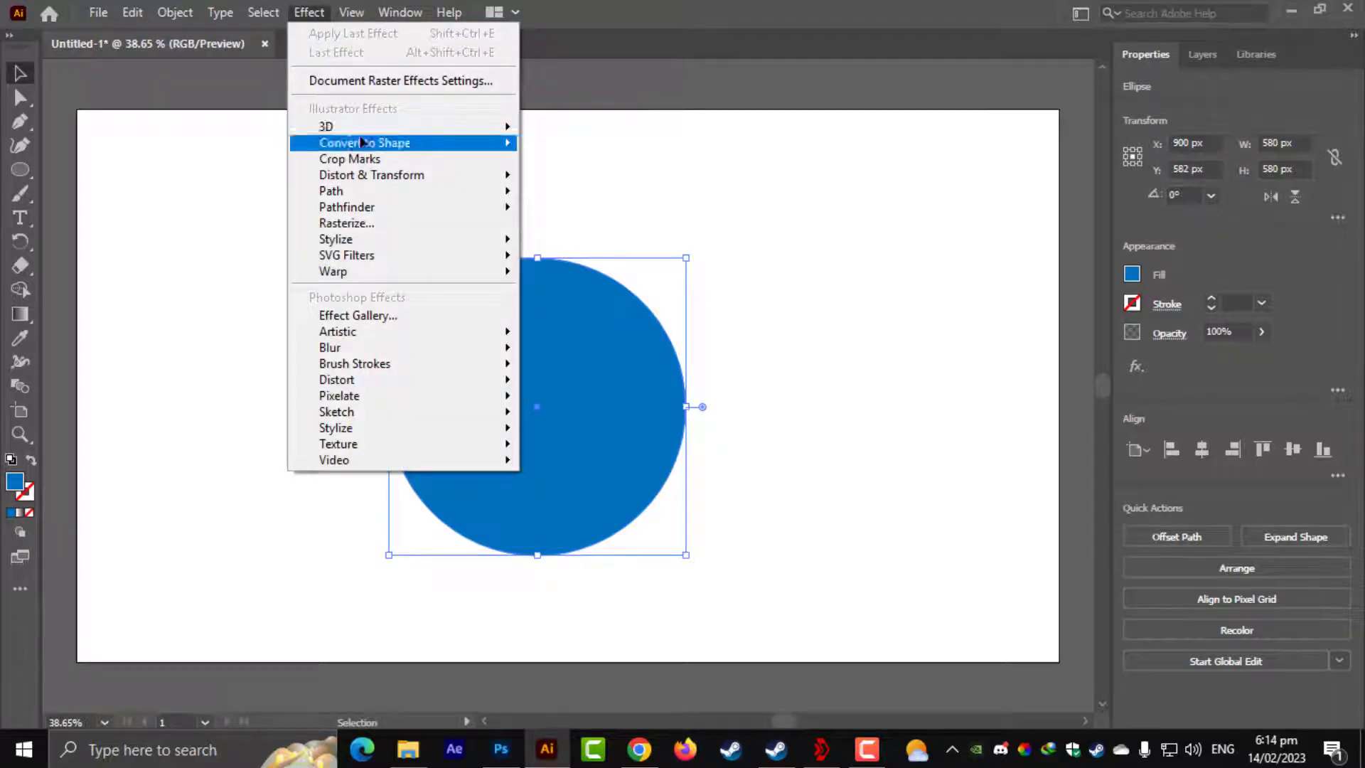
mouse_move(327, 126)
left_click(583, 129)
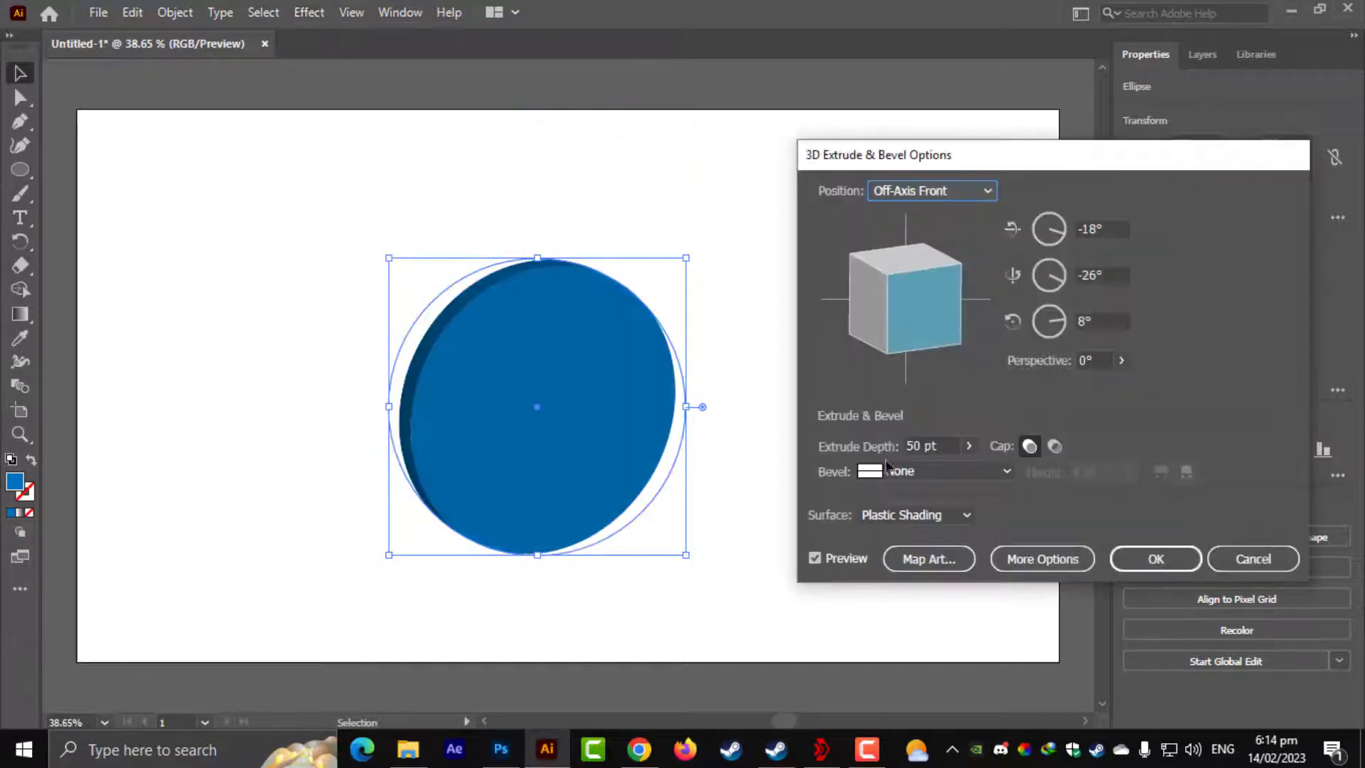
mouse_move(902, 338)
left_mouse_down()
mouse_move(902, 284)
mouse_move(943, 272)
mouse_move(921, 279)
mouse_move(936, 283)
mouse_move(928, 268)
mouse_move(907, 300)
mouse_move(904, 336)
mouse_move(885, 310)
mouse_move(893, 198)
mouse_move(886, 341)
left_mouse_up()
left_click_drag(905, 263, 922, 363)
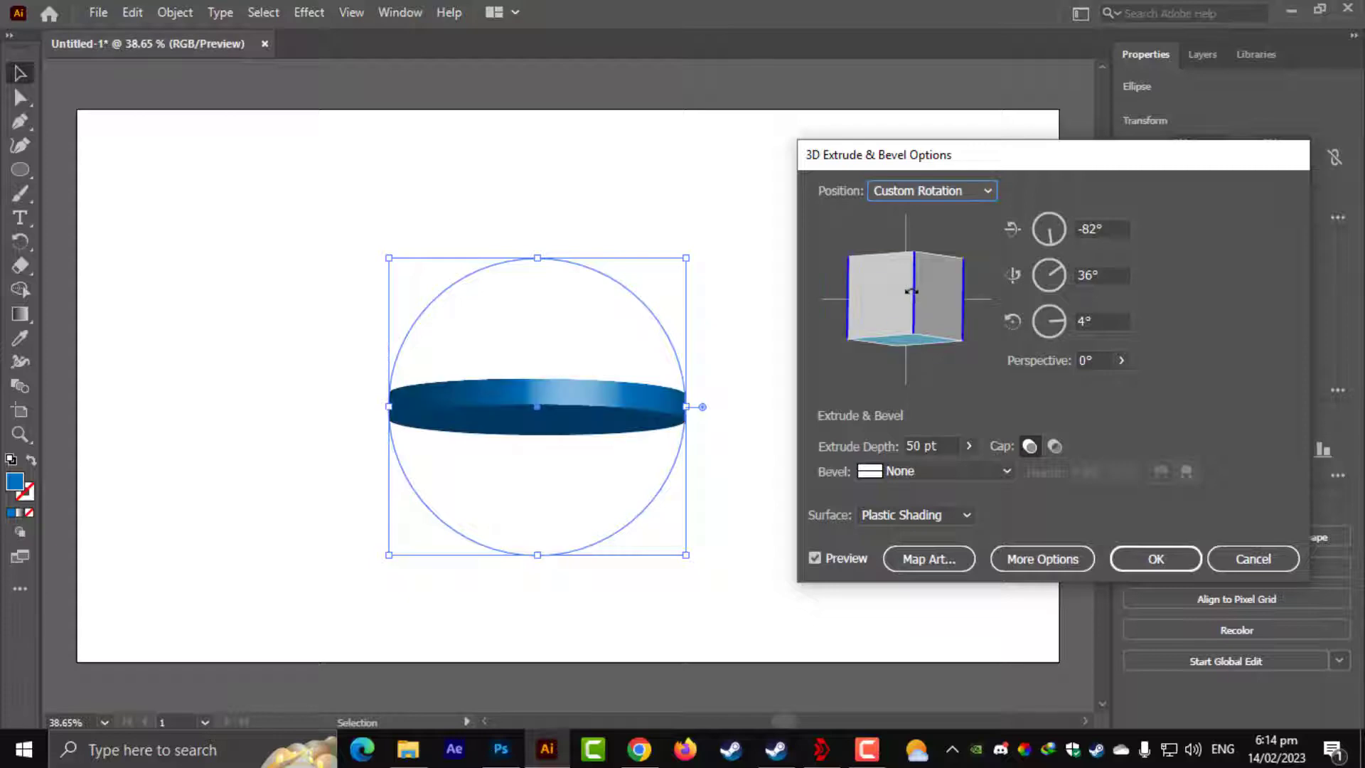
left_click_drag(911, 292, 924, 316)
mouse_move(918, 280)
left_mouse_down()
mouse_move(915, 313)
mouse_move(906, 236)
mouse_move(948, 277)
mouse_move(933, 303)
mouse_move(963, 296)
mouse_move(900, 261)
left_mouse_up()
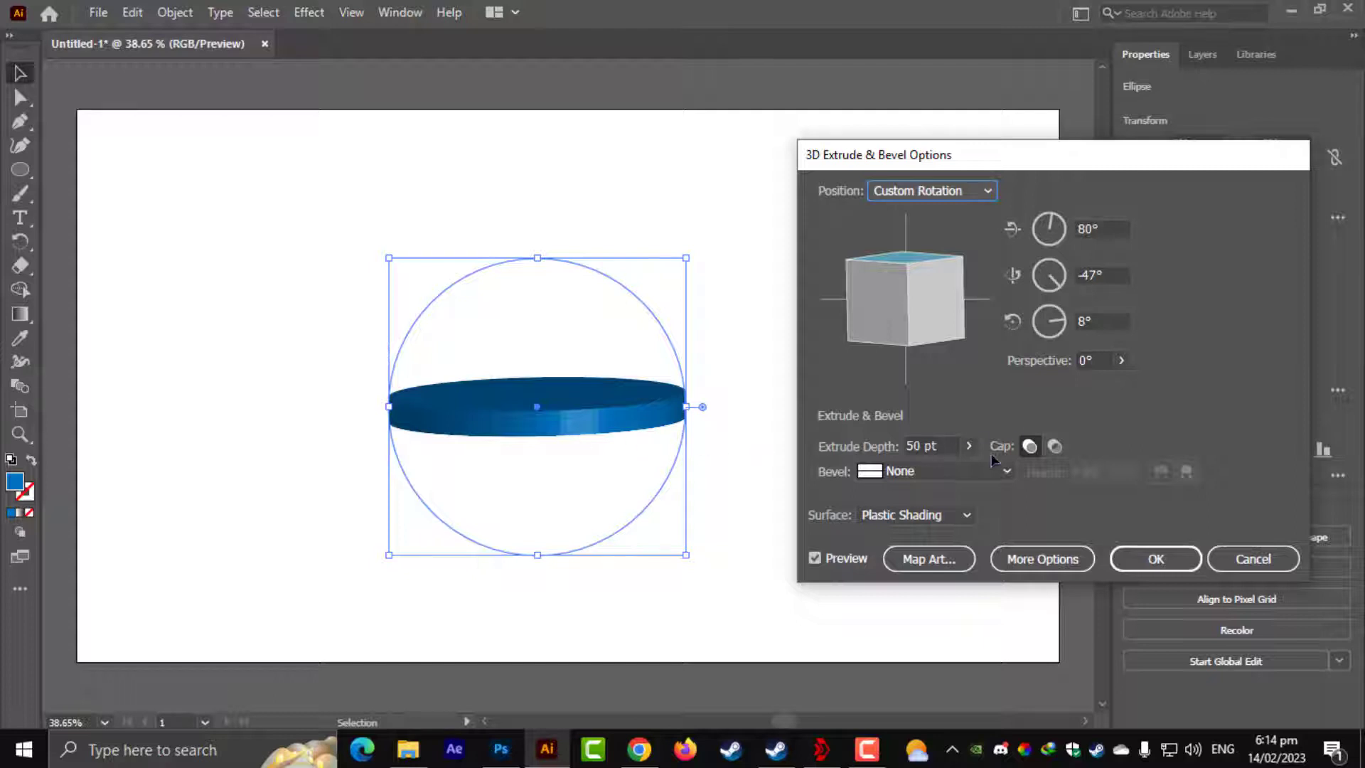
Step: Give the extruded disc a Classic bevel 1 pt high, trying the hollow cap and outward bevel extent but keeping the original options
left_click(936, 470)
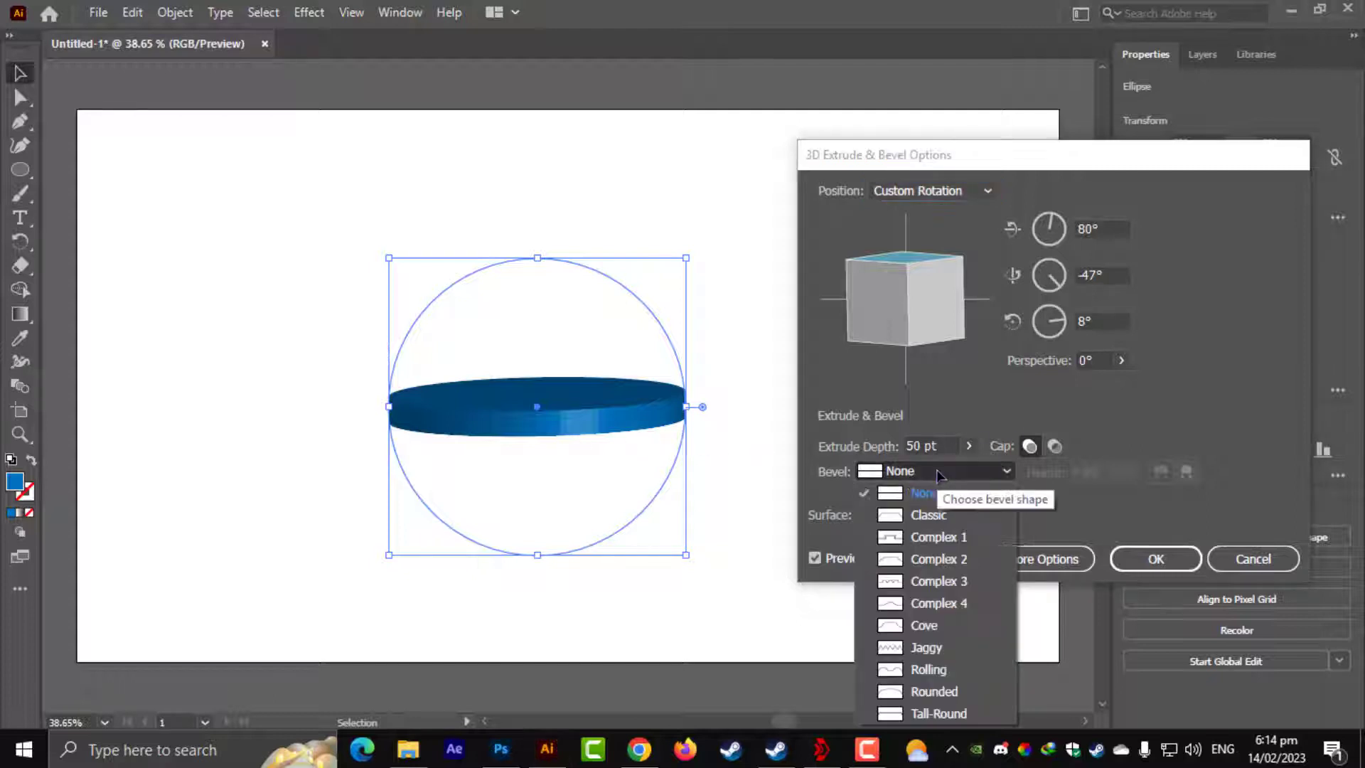
left_click(930, 514)
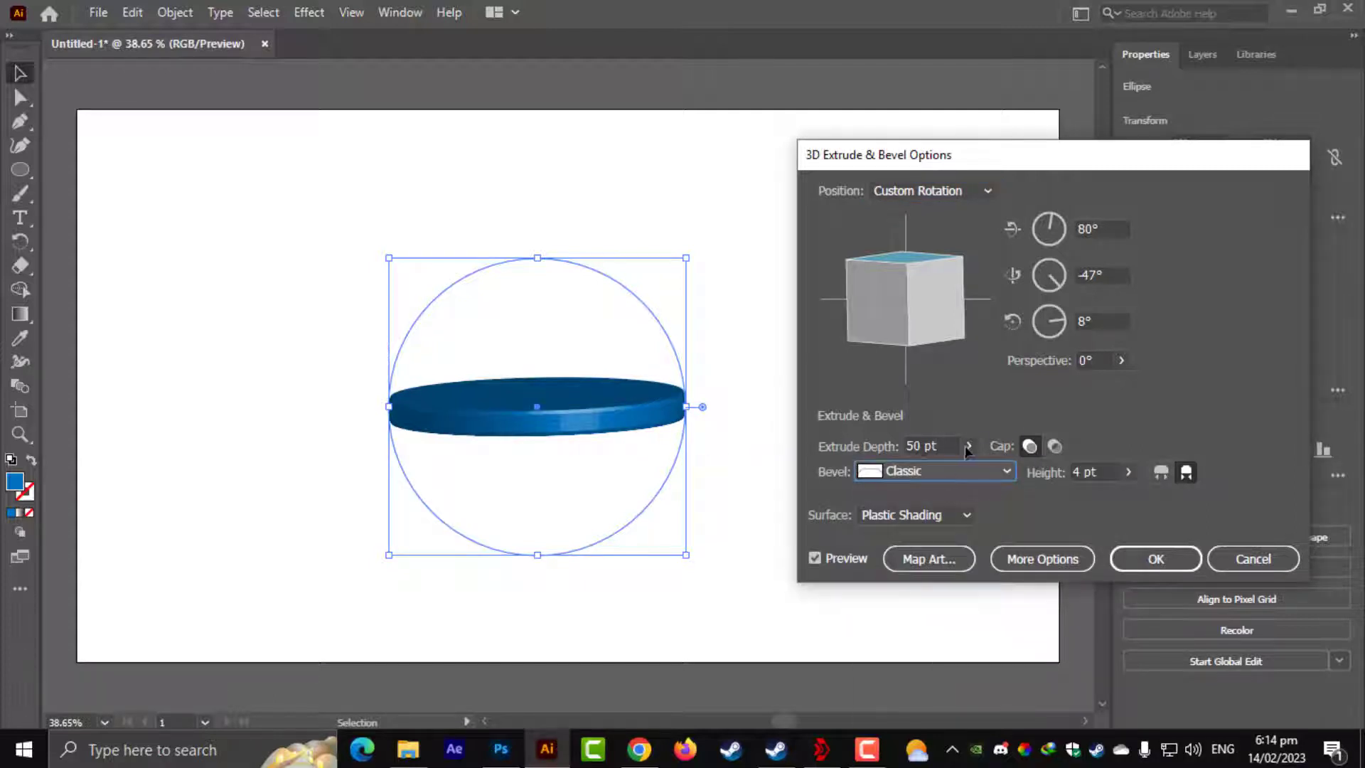
left_click(1056, 451)
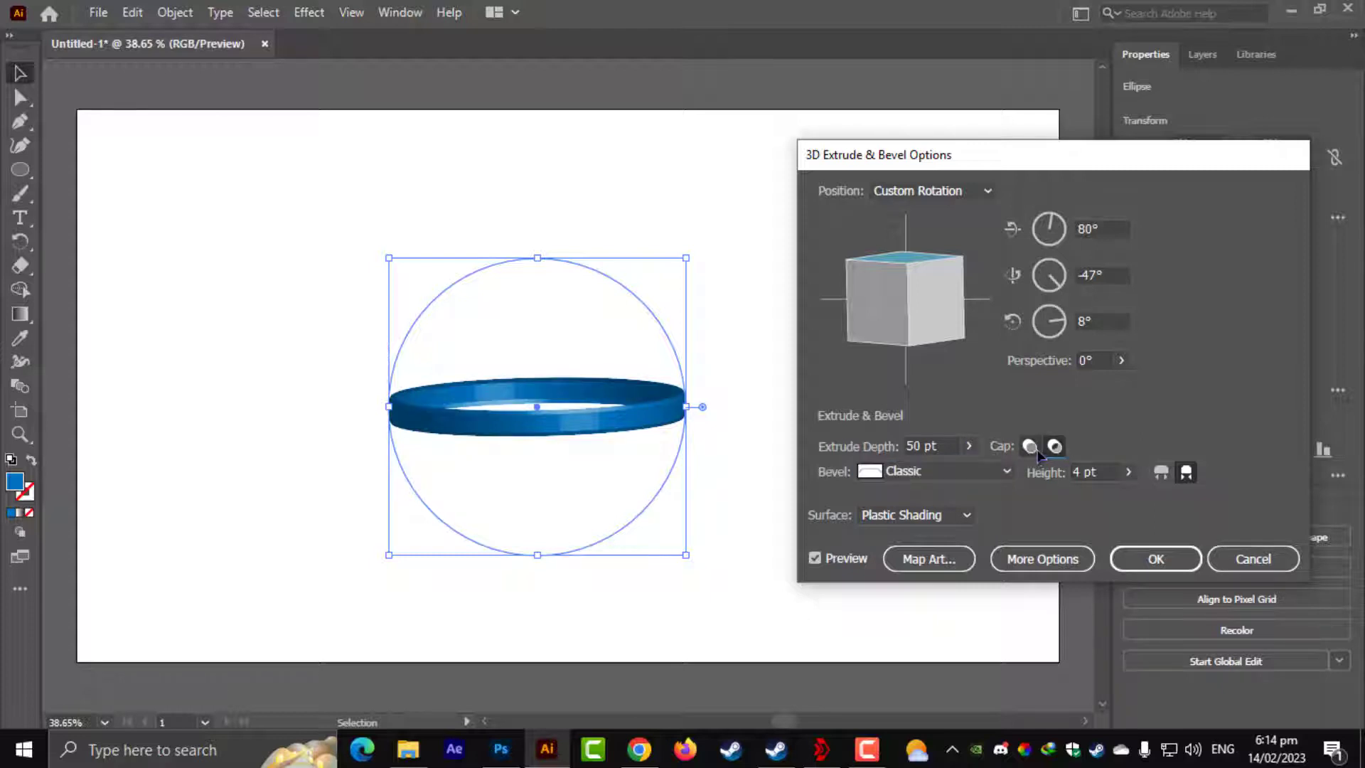
left_click(1029, 446)
left_click(1129, 471)
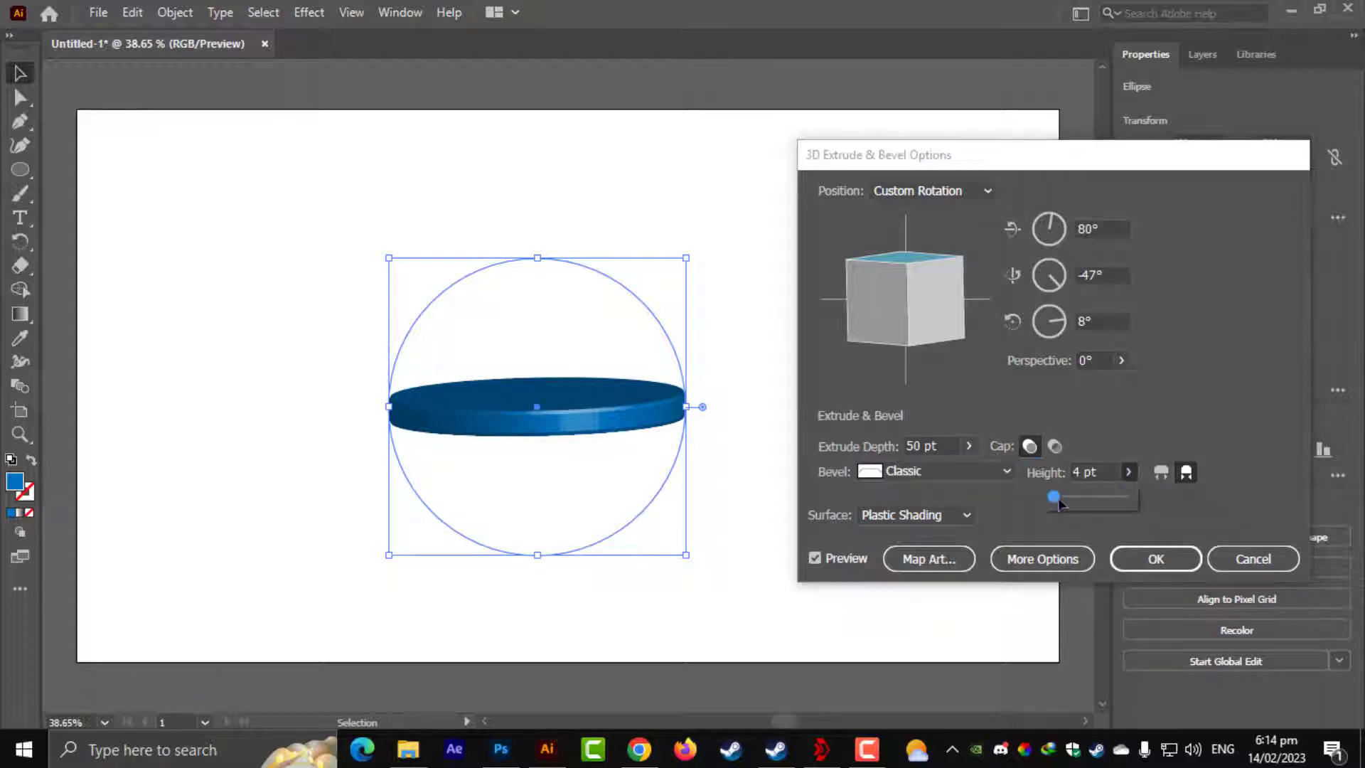
mouse_move(1059, 503)
left_mouse_down()
mouse_move(1076, 503)
mouse_move(1054, 504)
left_mouse_up()
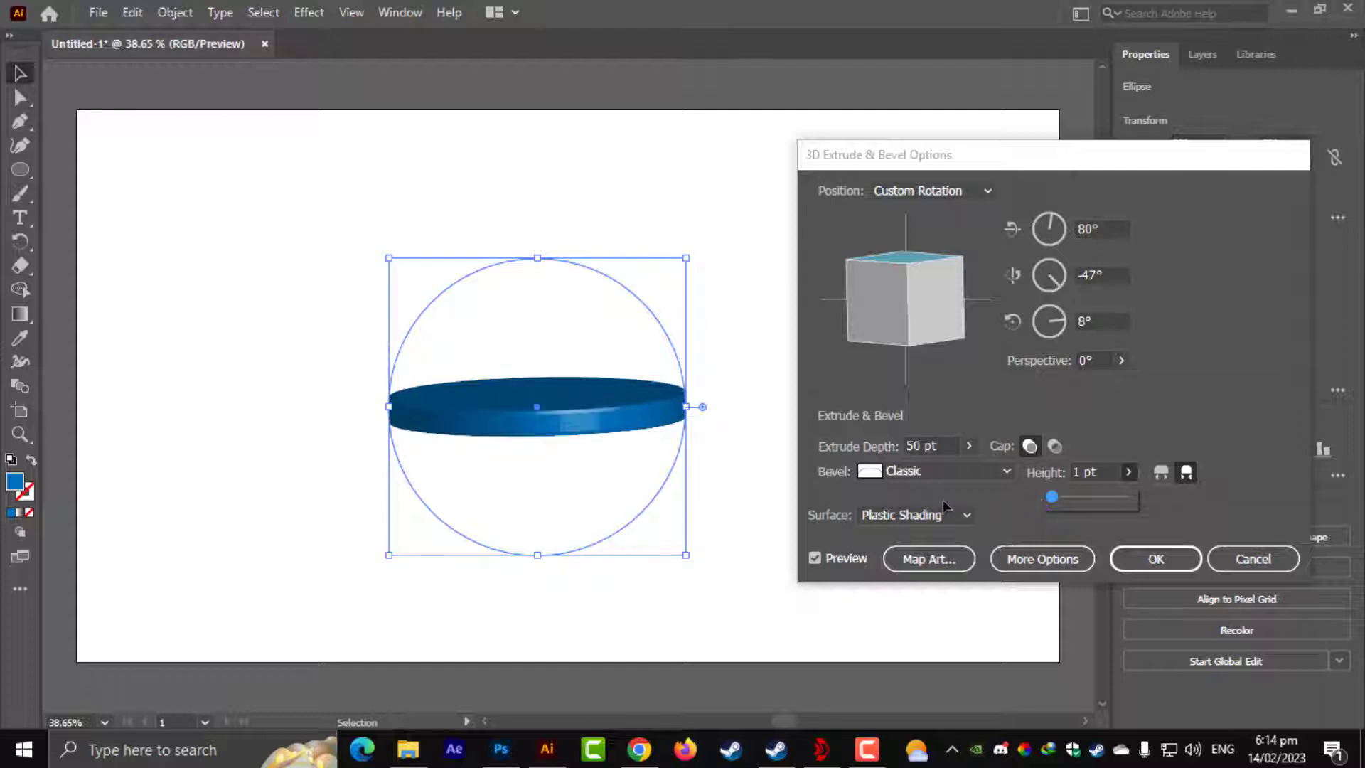
left_click(1186, 482)
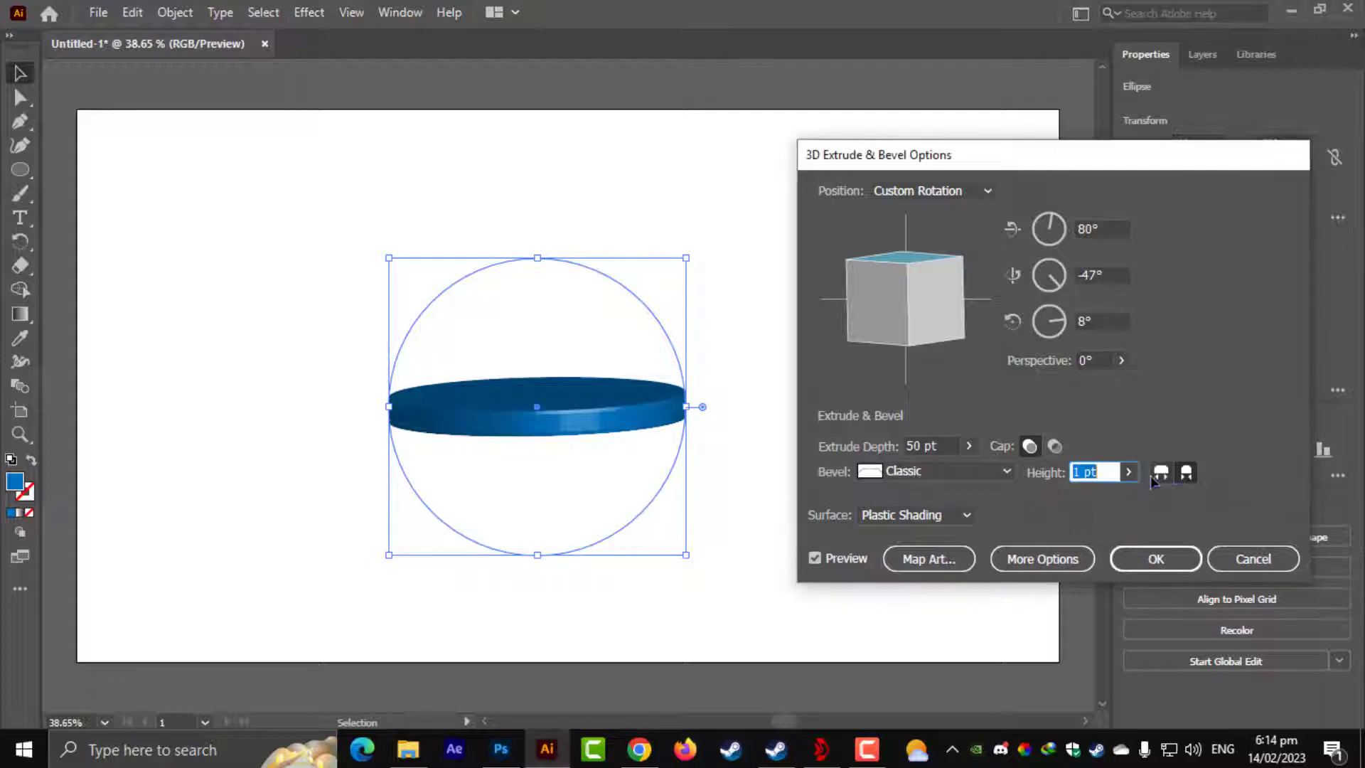
left_click(1162, 477)
left_click(1184, 475)
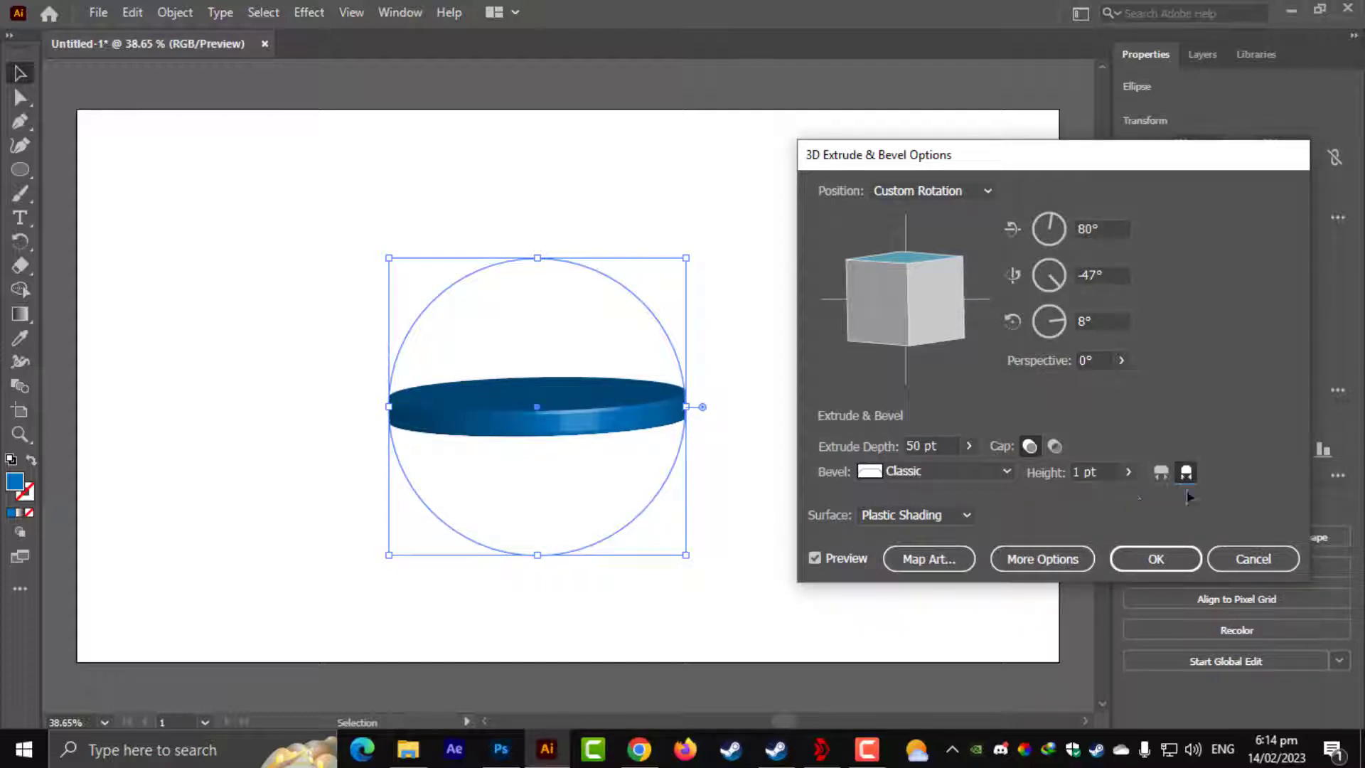
Step: Try the Wireframe and Diffuse Shading surfaces on the disc, then return to Plastic Shading
left_click(924, 515)
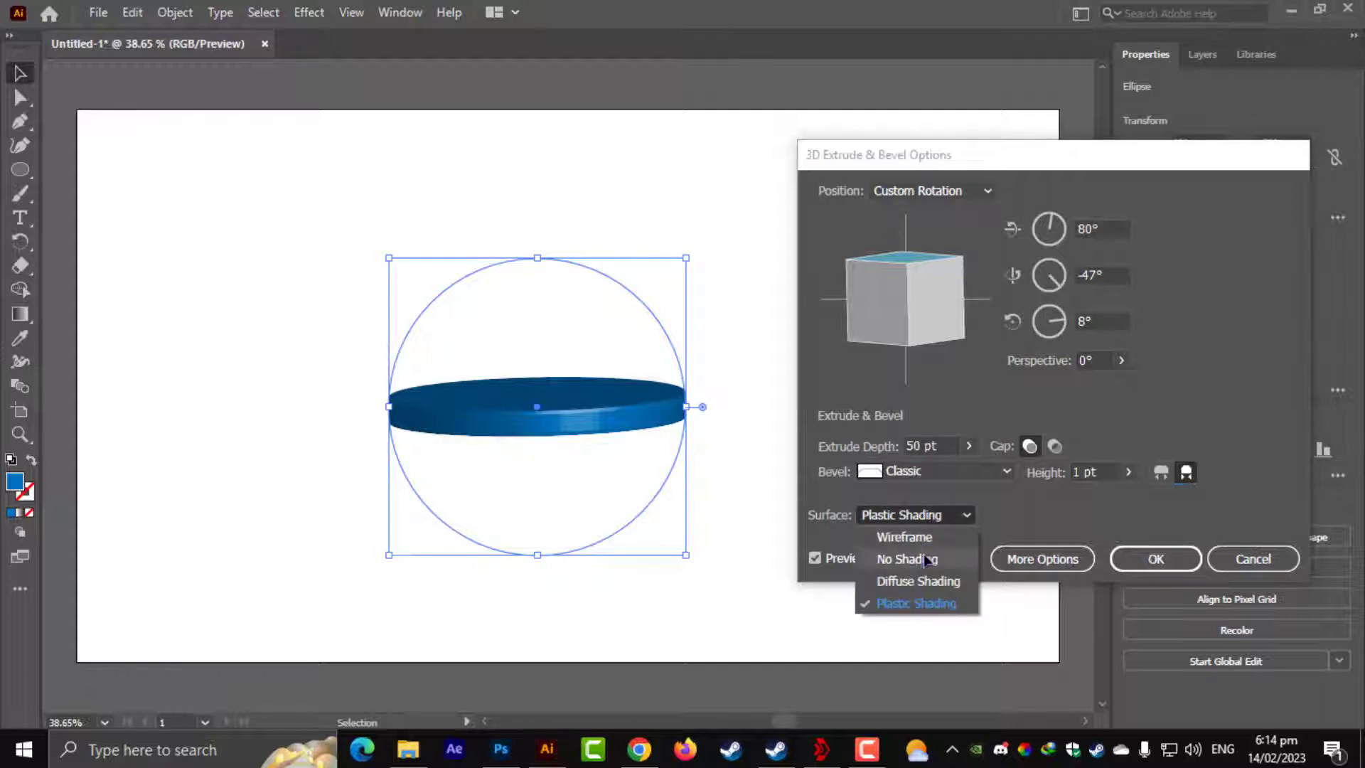
left_click(925, 539)
left_click(925, 515)
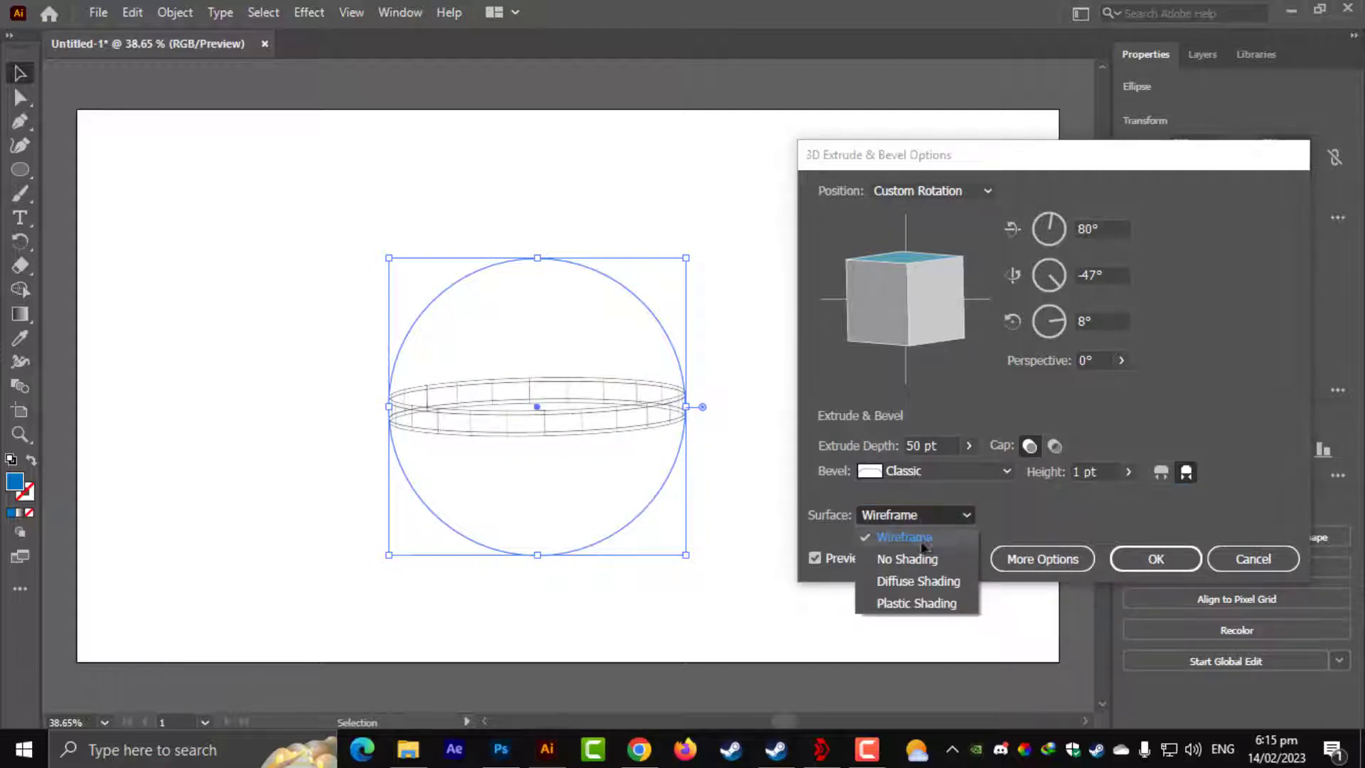
left_click(916, 603)
left_click(925, 515)
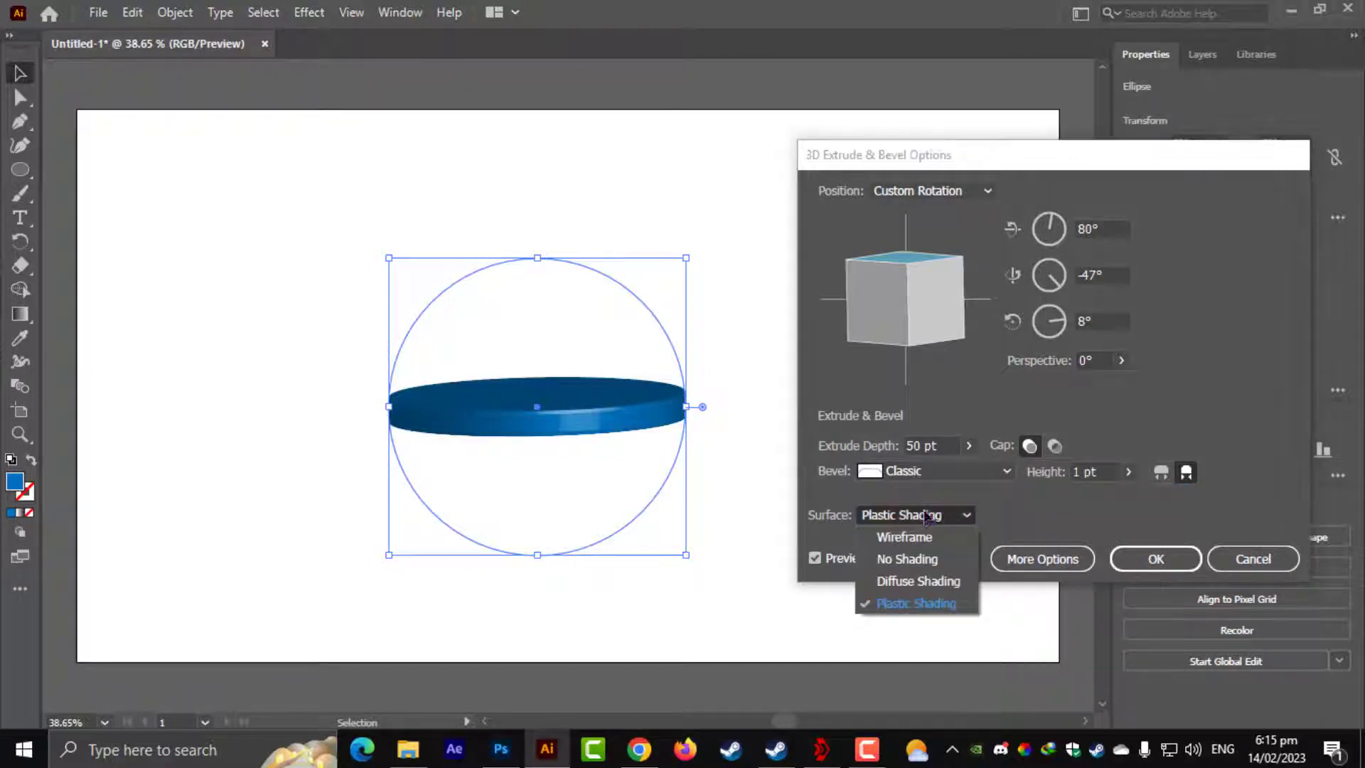
left_click(932, 581)
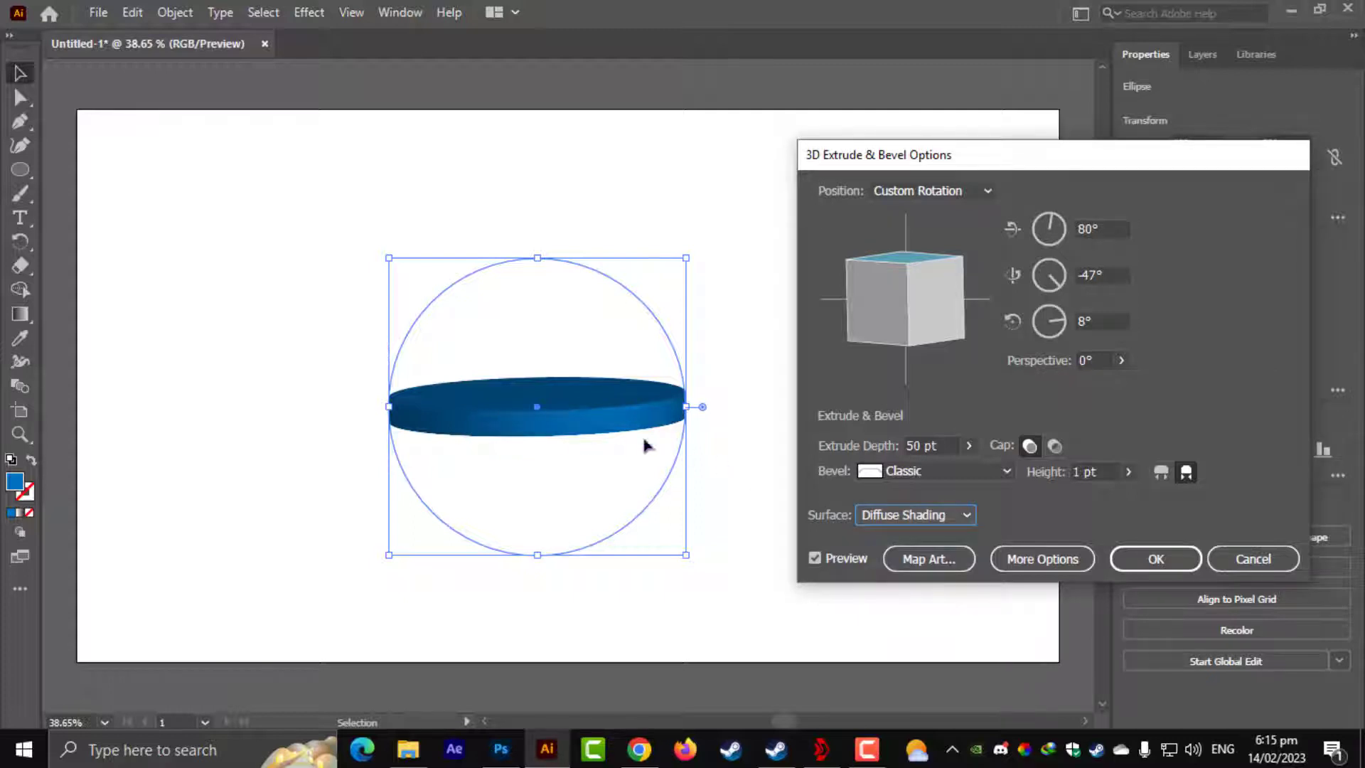
left_click(891, 514)
left_click(915, 603)
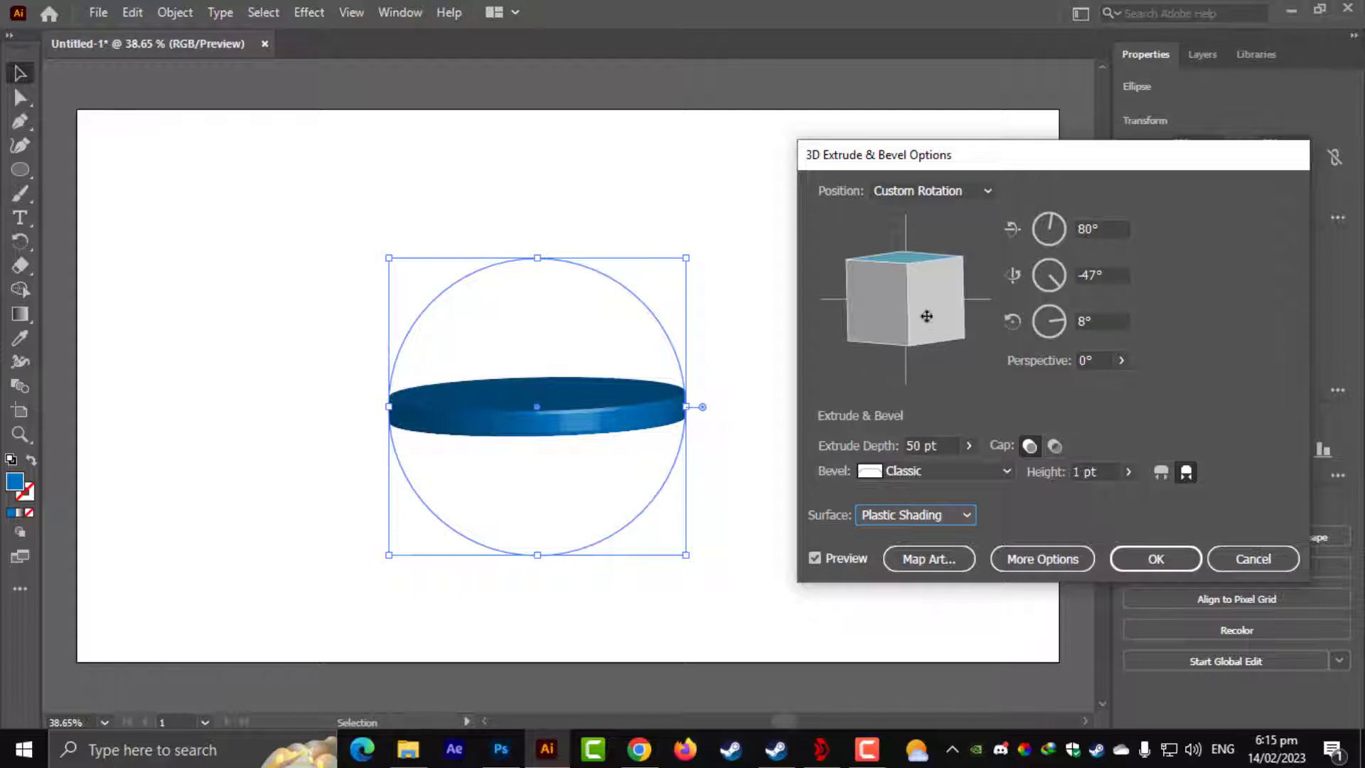
Step: Fine-tune the disc's 3D rotation to about 81°, -53° and 7°
mouse_move(905, 285)
left_mouse_down()
mouse_move(892, 298)
mouse_move(915, 222)
left_mouse_up()
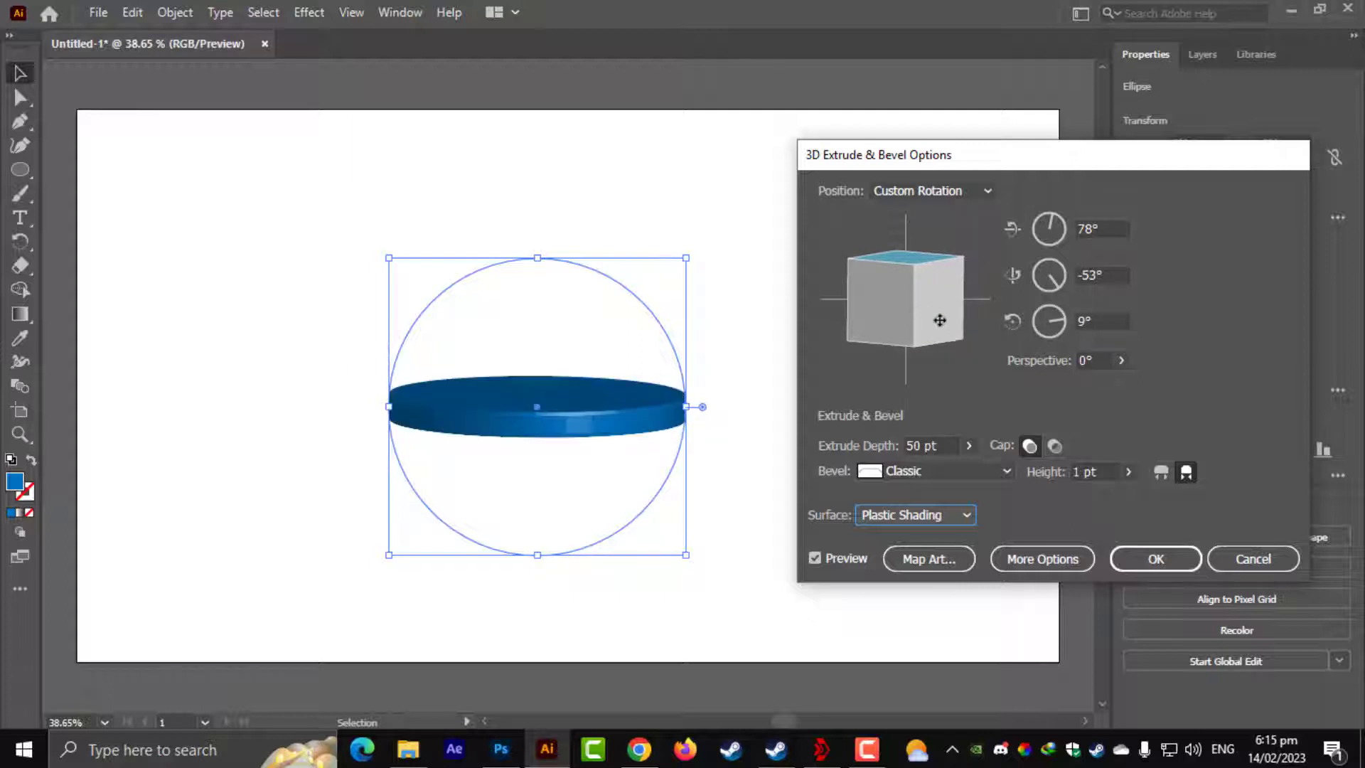
left_click_drag(940, 322, 943, 334)
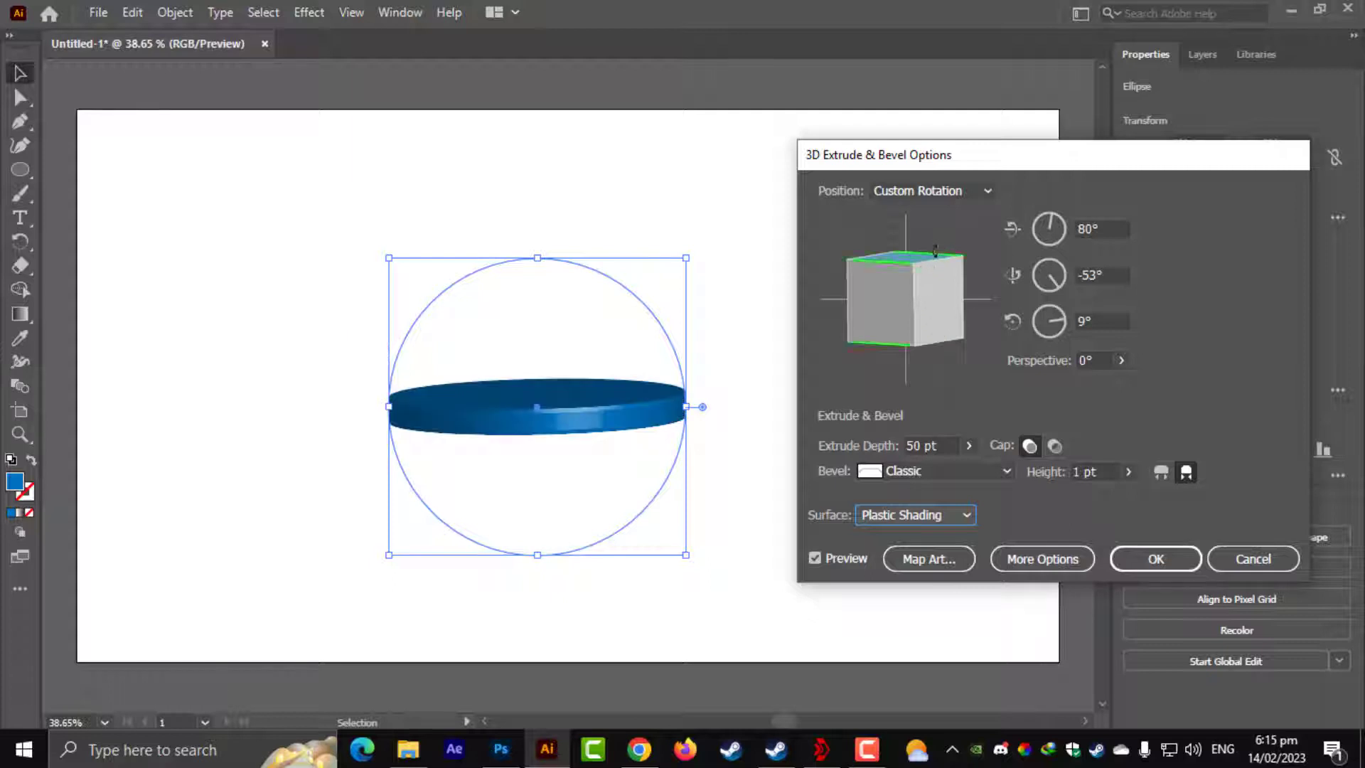
left_click_drag(932, 256, 926, 252)
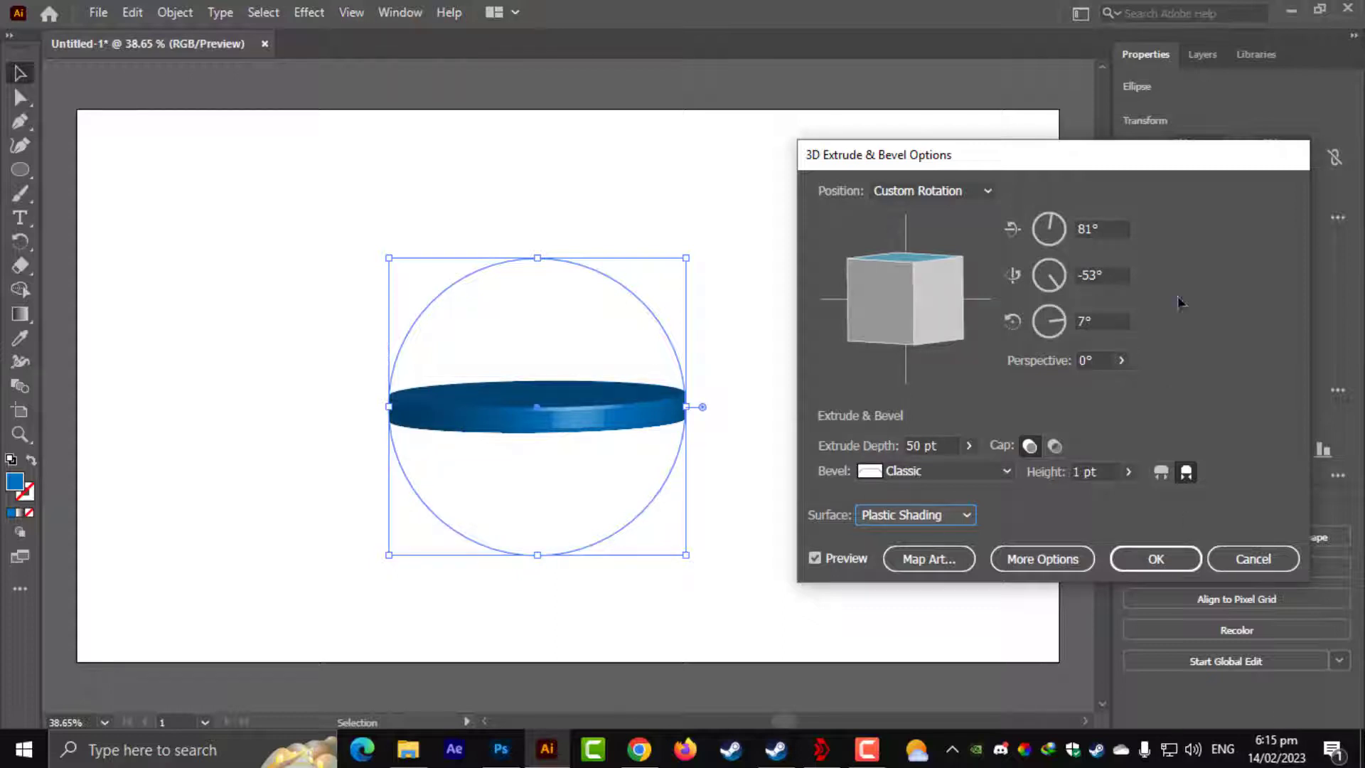
Step: Tilt the disc to about -10° around its Z axis and apply the 3D Extrude & Bevel effect
left_click_drag(1065, 320, 1077, 332)
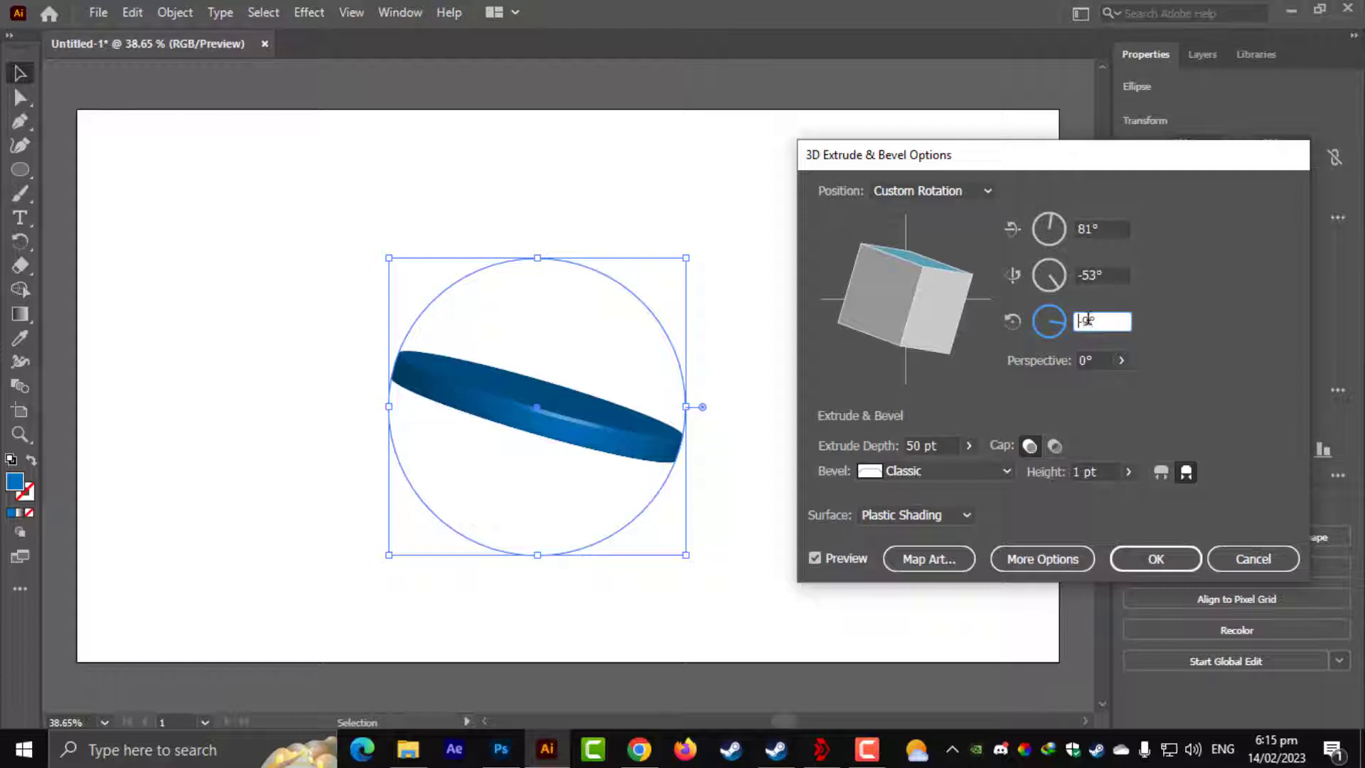
left_click_drag(1068, 326, 1088, 327)
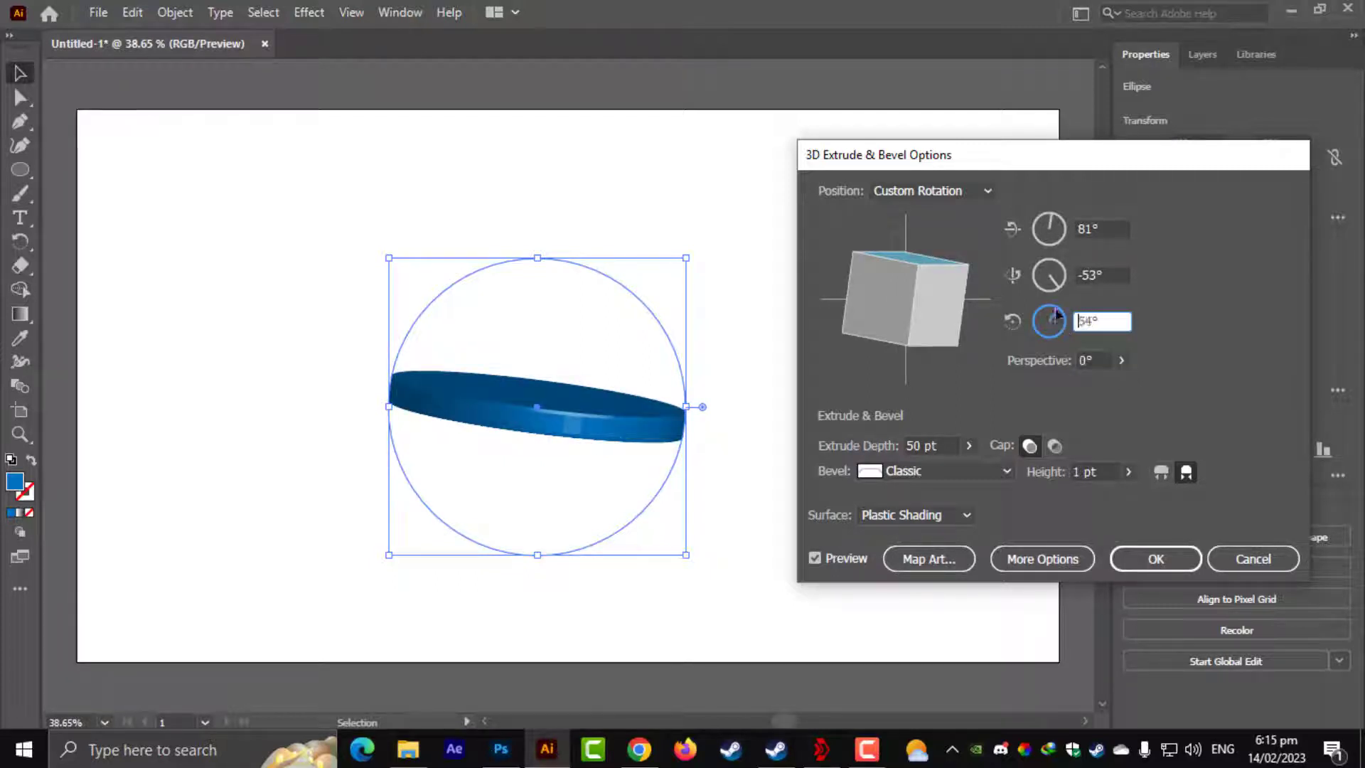
mouse_move(1059, 322)
left_mouse_down()
mouse_move(1071, 305)
mouse_move(1079, 326)
left_mouse_up()
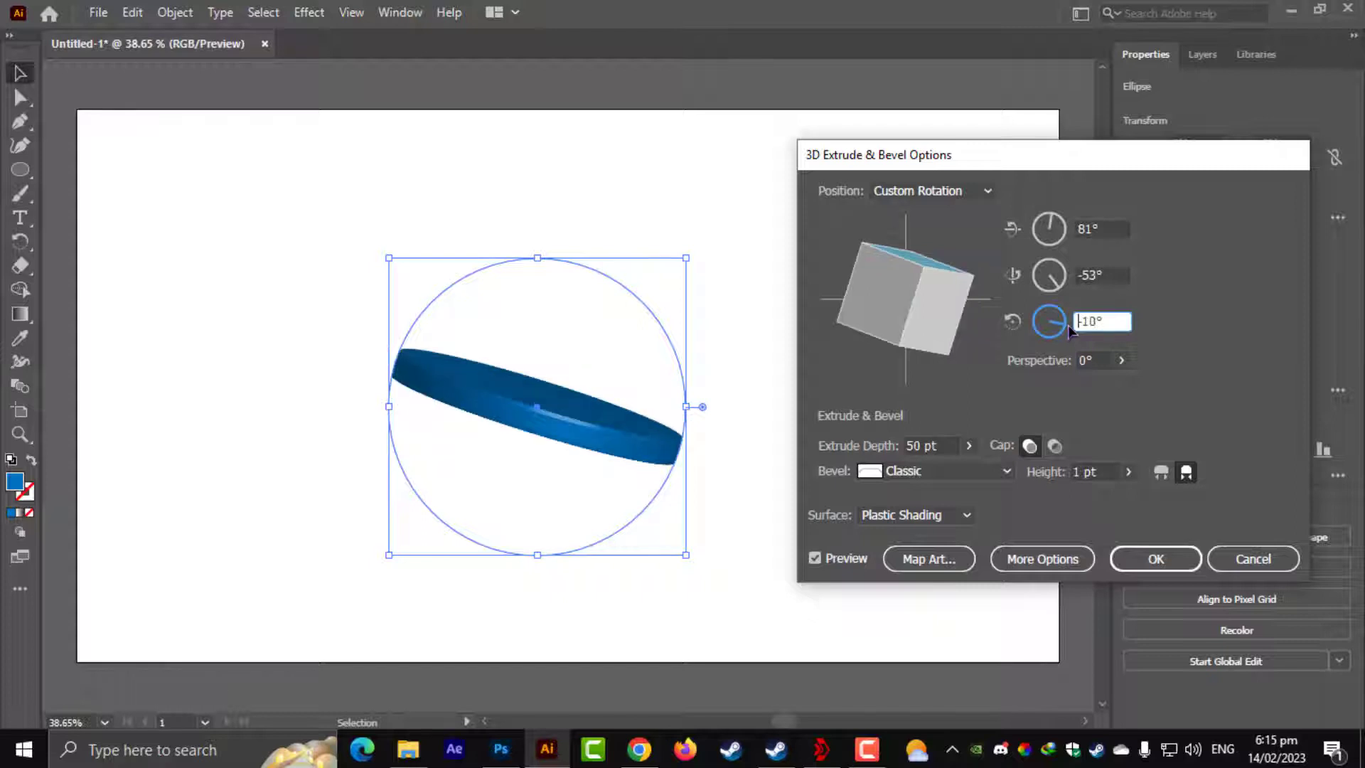
left_click_drag(1068, 327, 1067, 320)
left_click(667, 452)
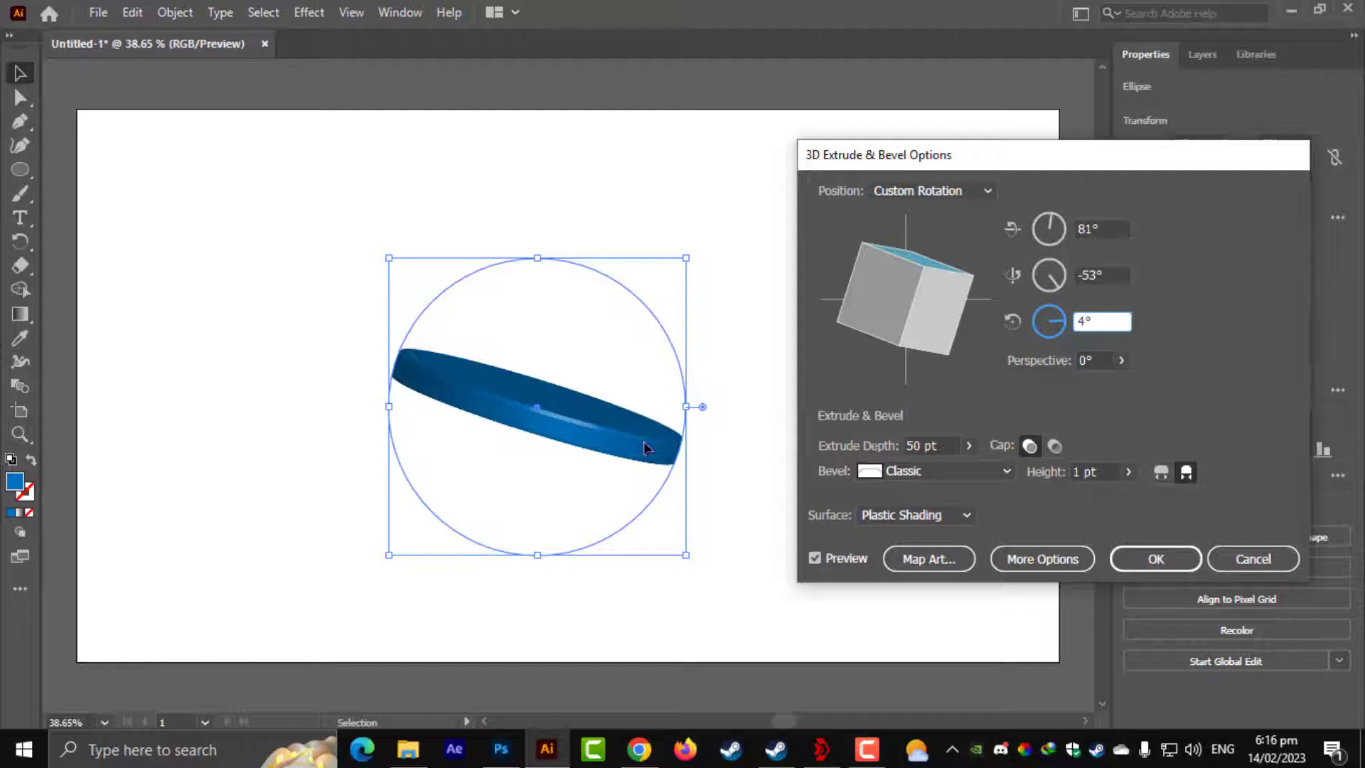
left_click(1155, 559)
Step: Move the extruded disc to about X 670 px, Y 380 px and copy it
left_click_drag(562, 440, 437, 333)
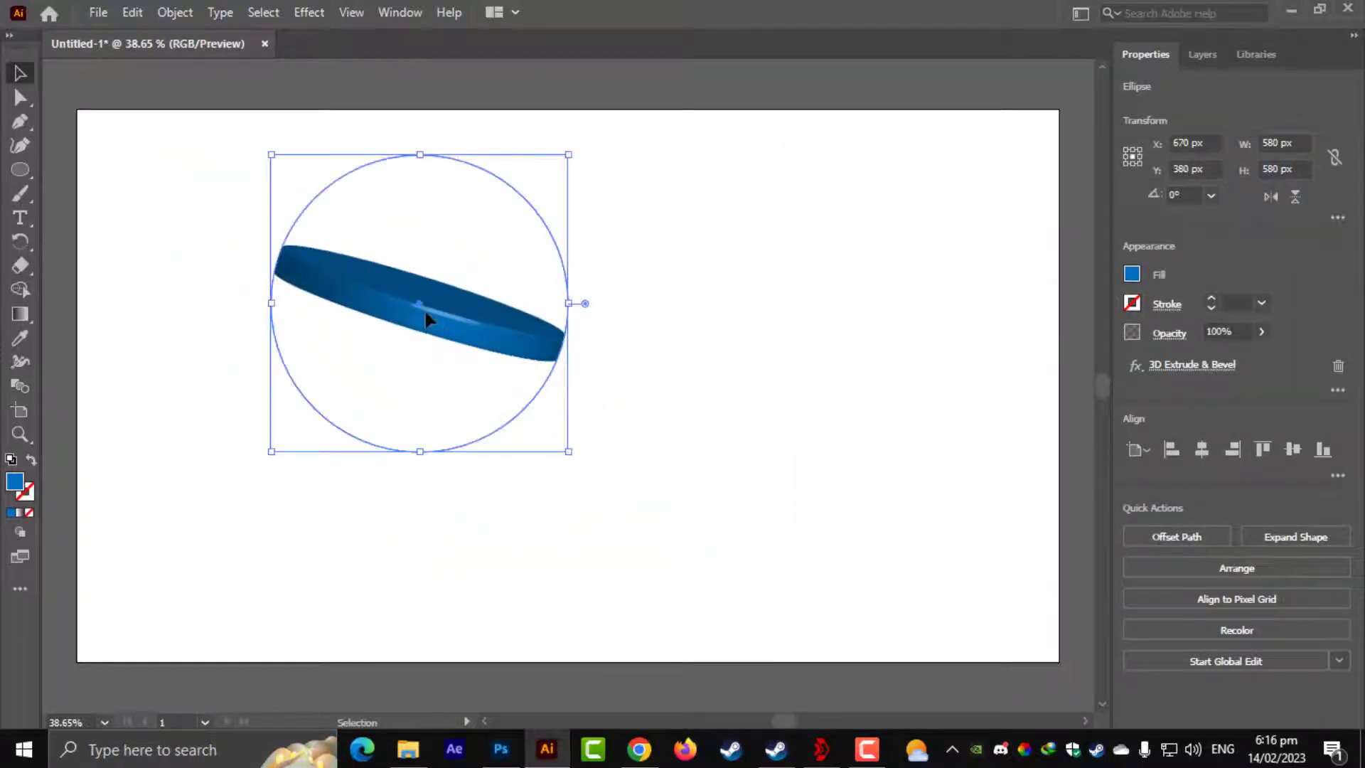
left_click(132, 12)
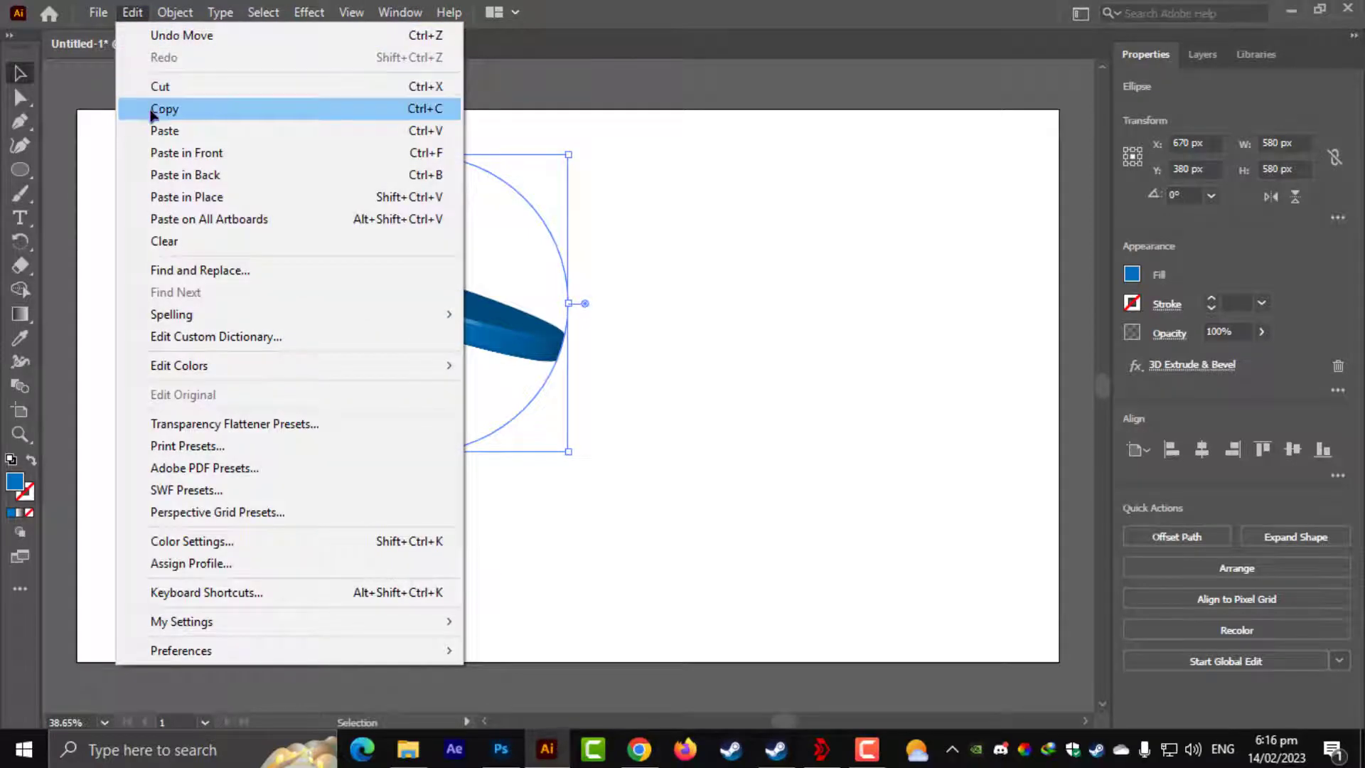
left_click(153, 113)
Step: Switch to Photoshop and paste the disc into the shoe post design as a Smart Object
left_click(501, 748)
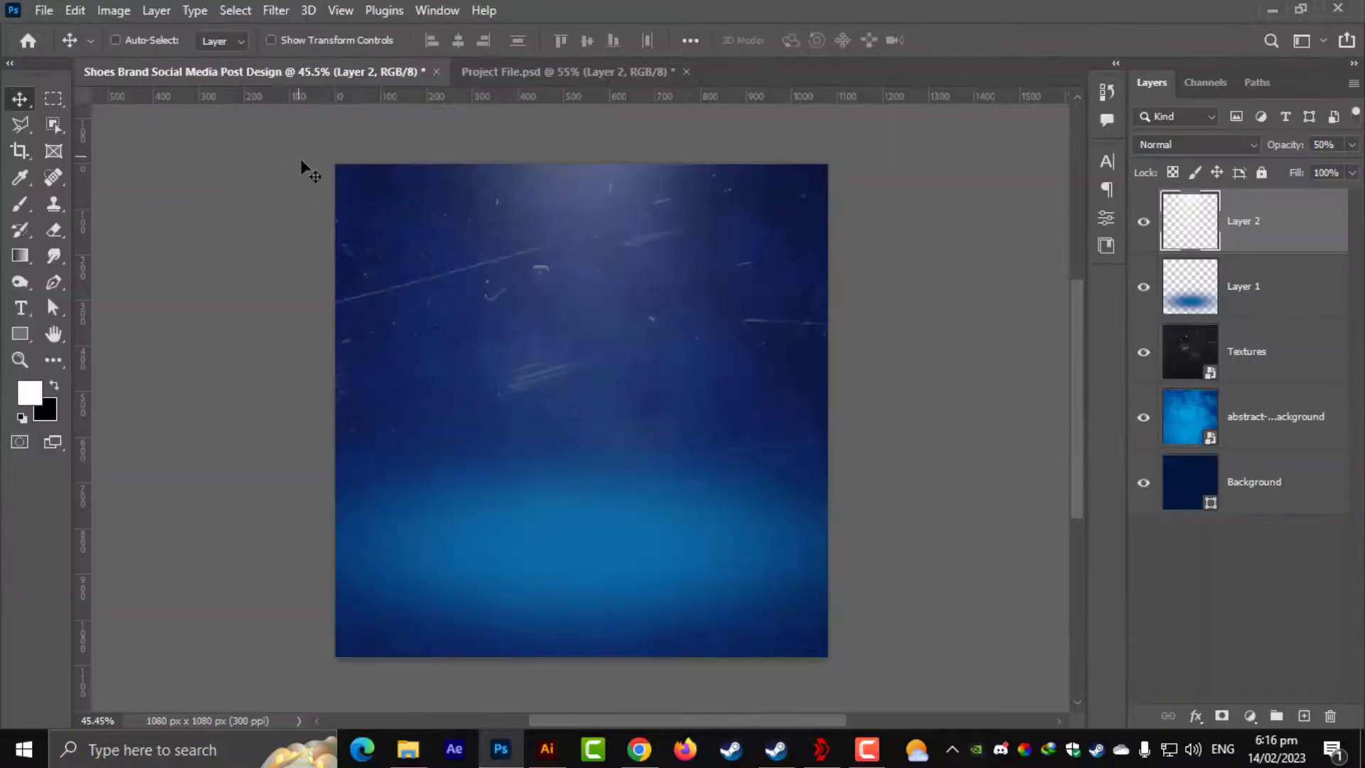
key("ctrl+v")
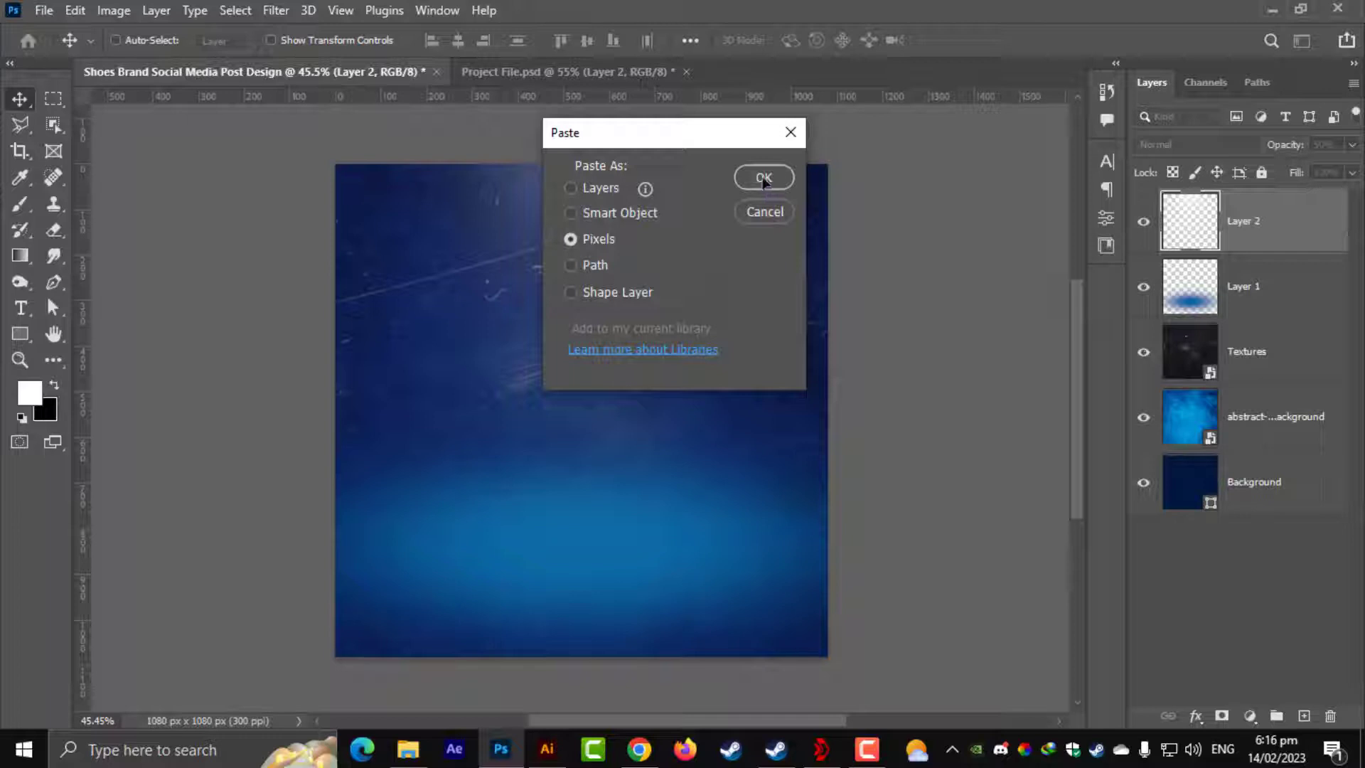
left_click(605, 191)
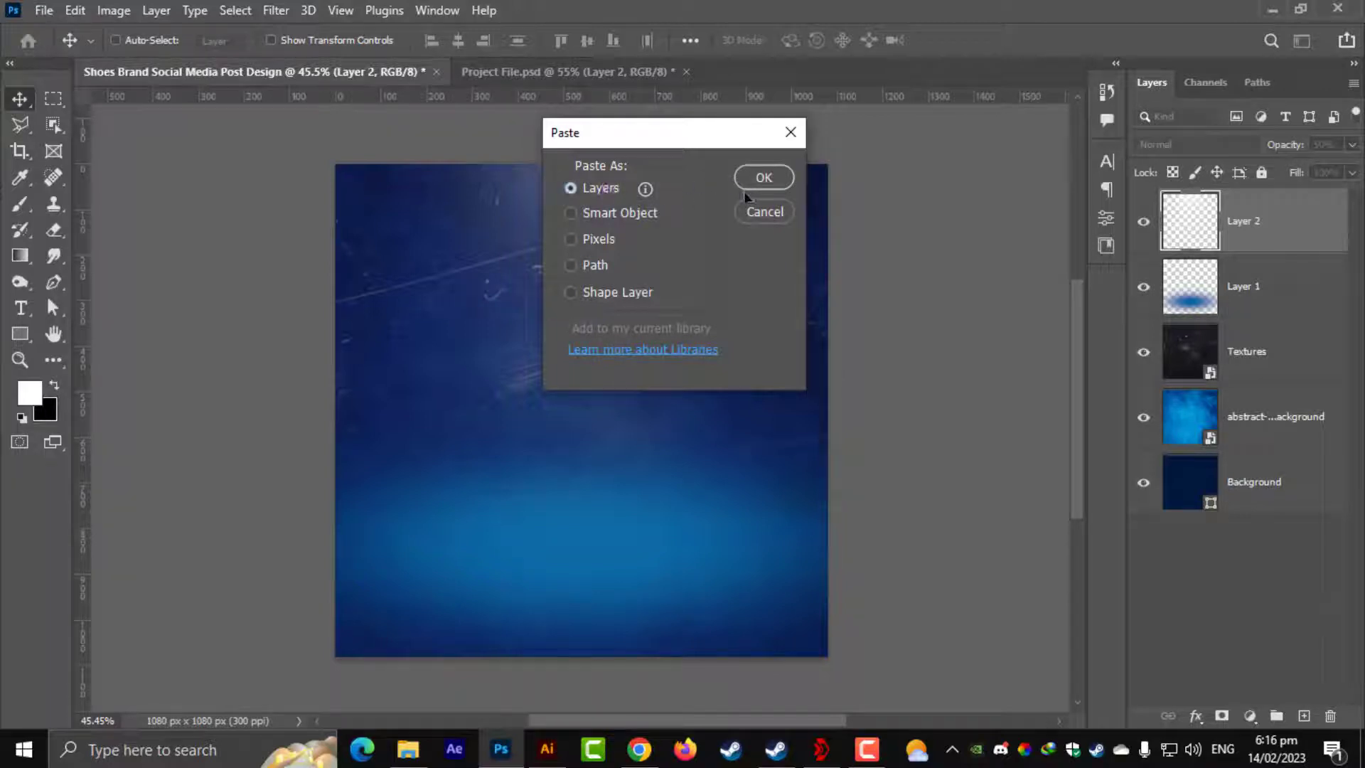
left_click(603, 240)
left_click(640, 214)
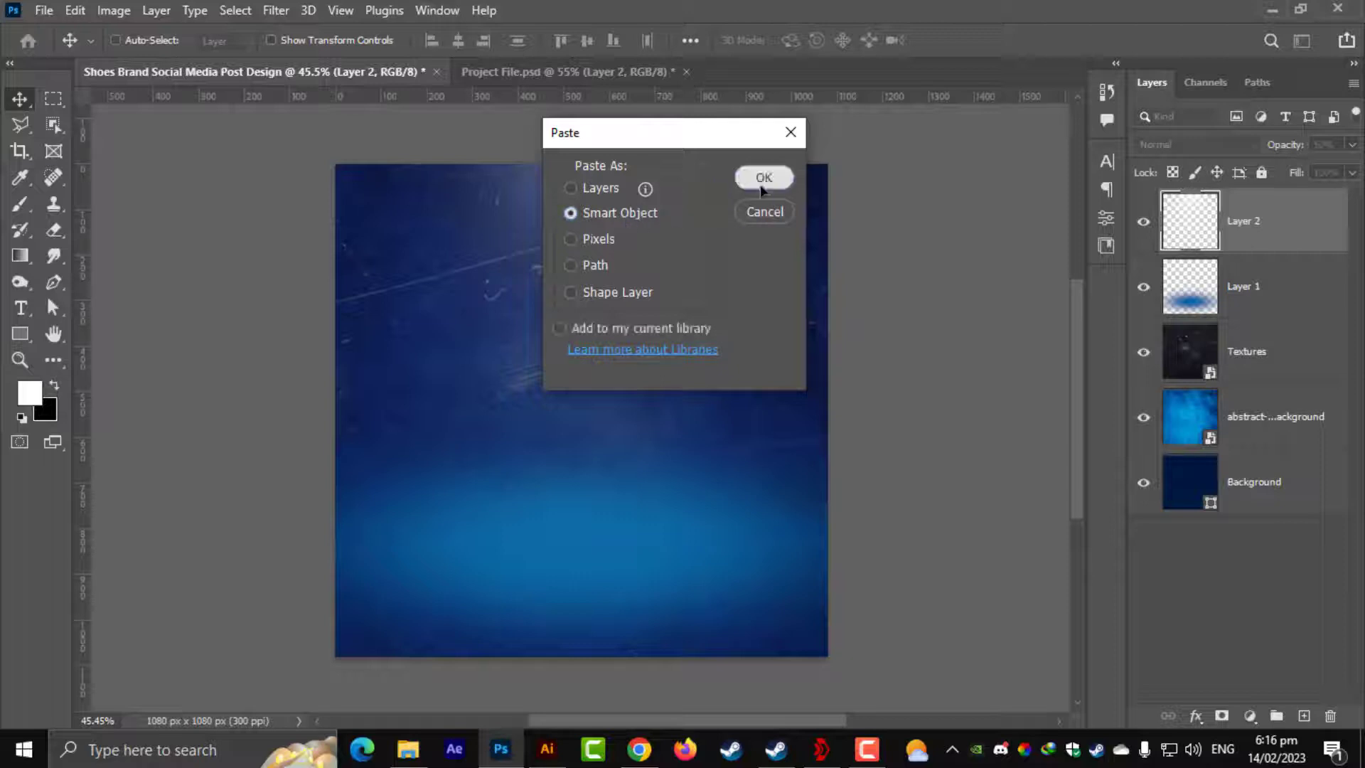
left_click(763, 178)
Step: Scale the pasted disc to about 32.29%, rotate it about -15.40° and place it over the blue glow at about X 540 px, Y 785 px
left_click_drag(869, 432, 749, 365)
left_click_drag(635, 455, 646, 525)
left_click_drag(768, 404, 758, 409)
key("Return")
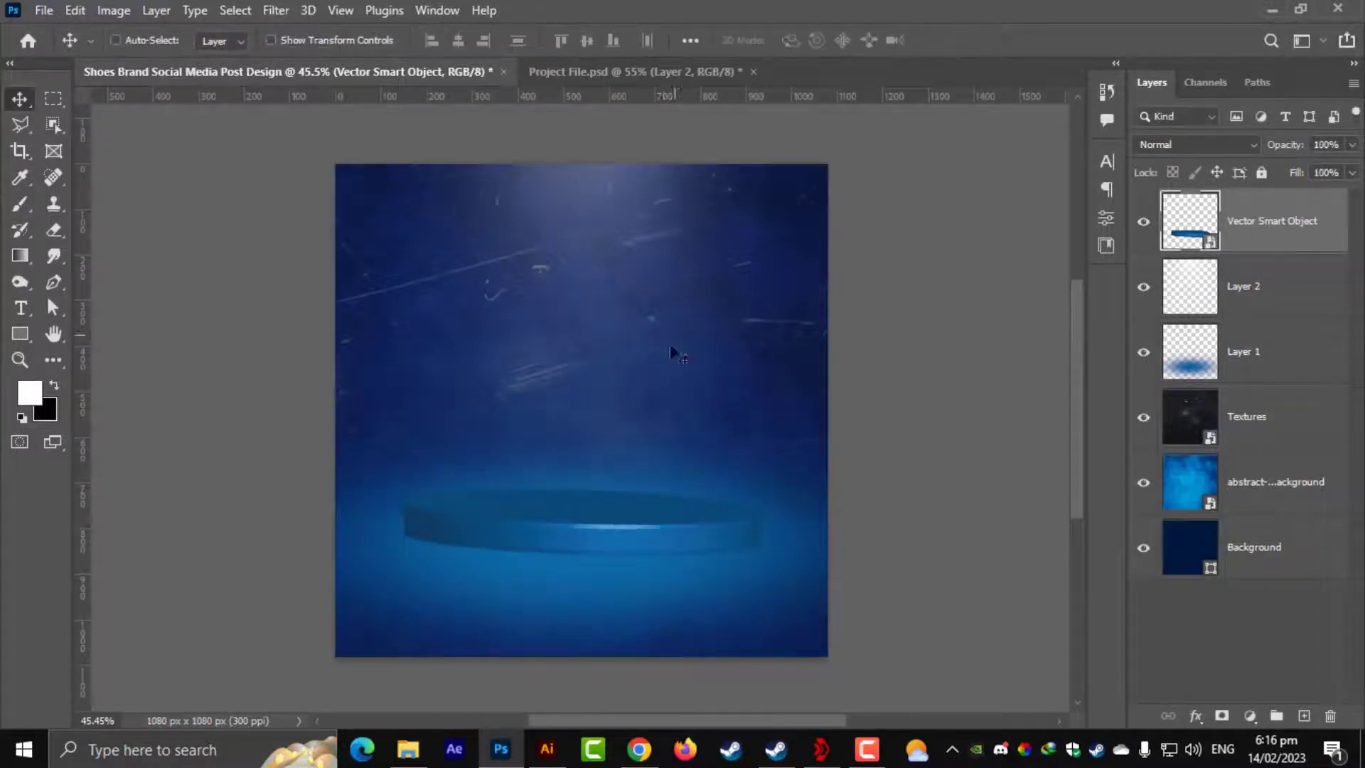
Step: Enlarge the disc to about 35.63% and position it at about X 542 px, Y 784 px
scroll(711, 497, "up", 2)
key("ctrl+t")
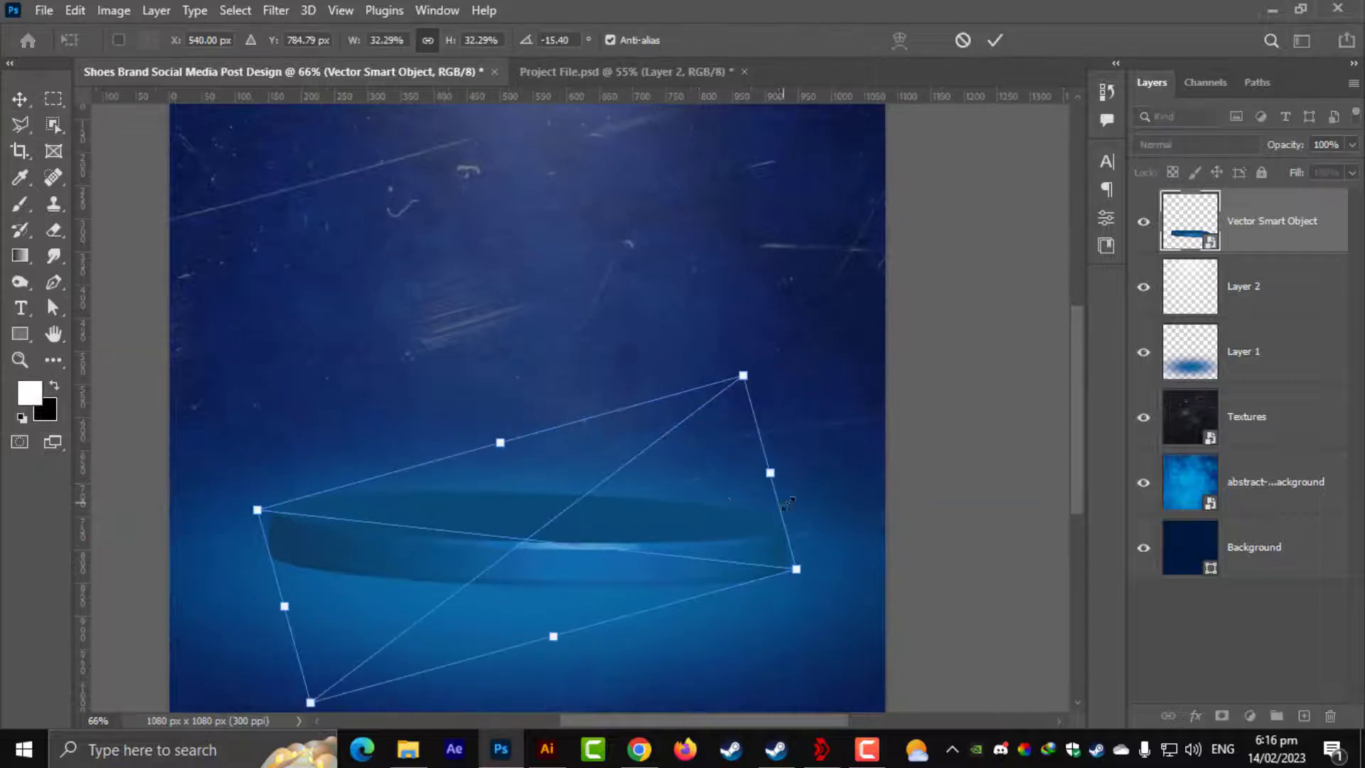
key("Return")
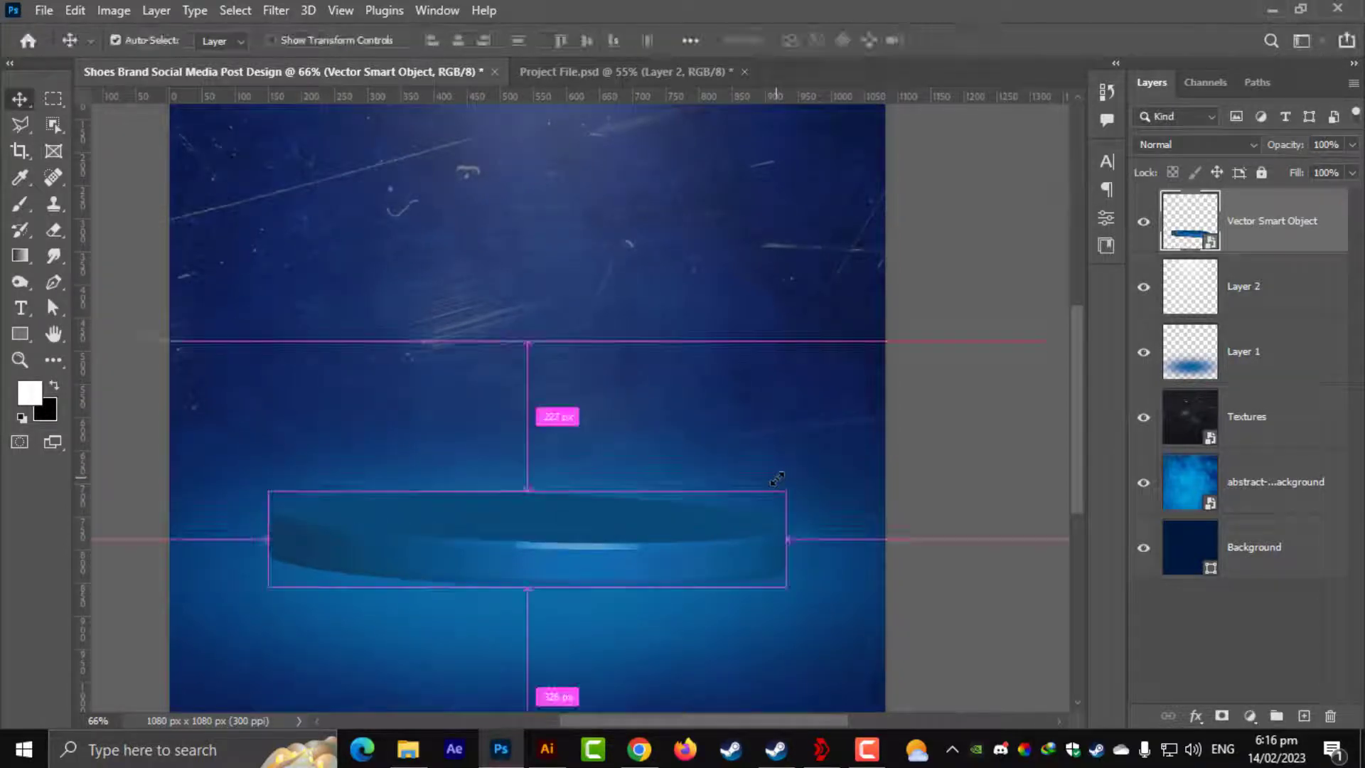
key("ctrl+t")
left_click_drag(769, 473, 805, 459)
left_click_drag(659, 533, 665, 534)
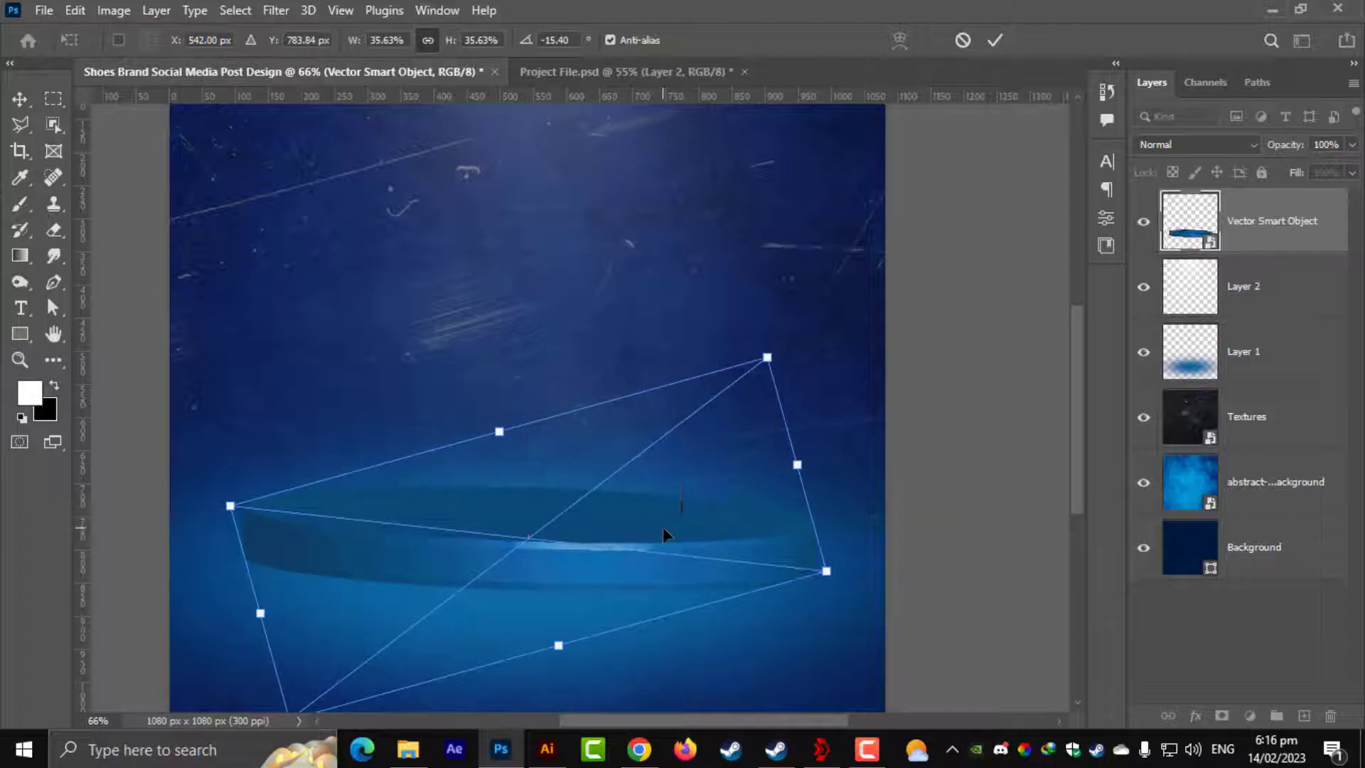
key("Return")
key("ctrl+0")
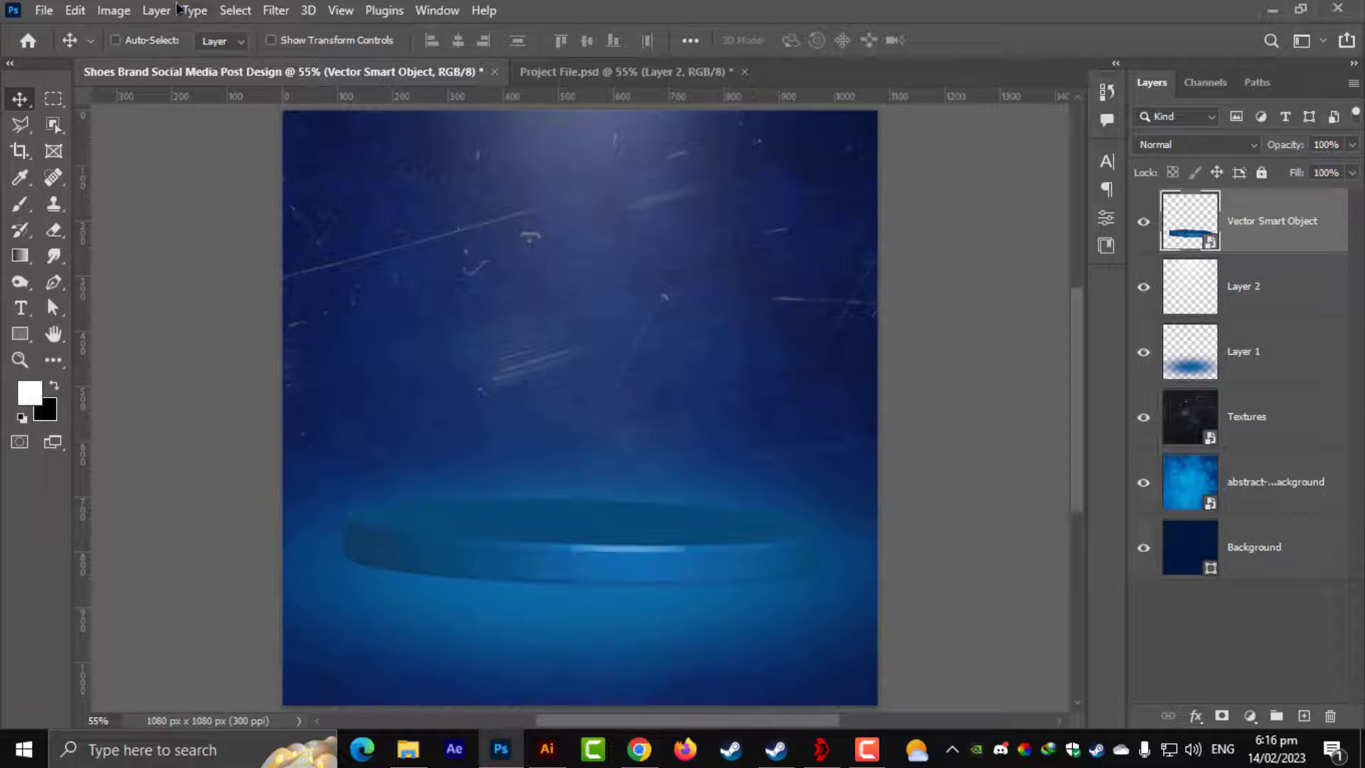
Step: Apply a Hue/Saturation adjustment to the disc with hue +3, saturation +34 and lightness 0
left_click(113, 11)
mouse_move(213, 63)
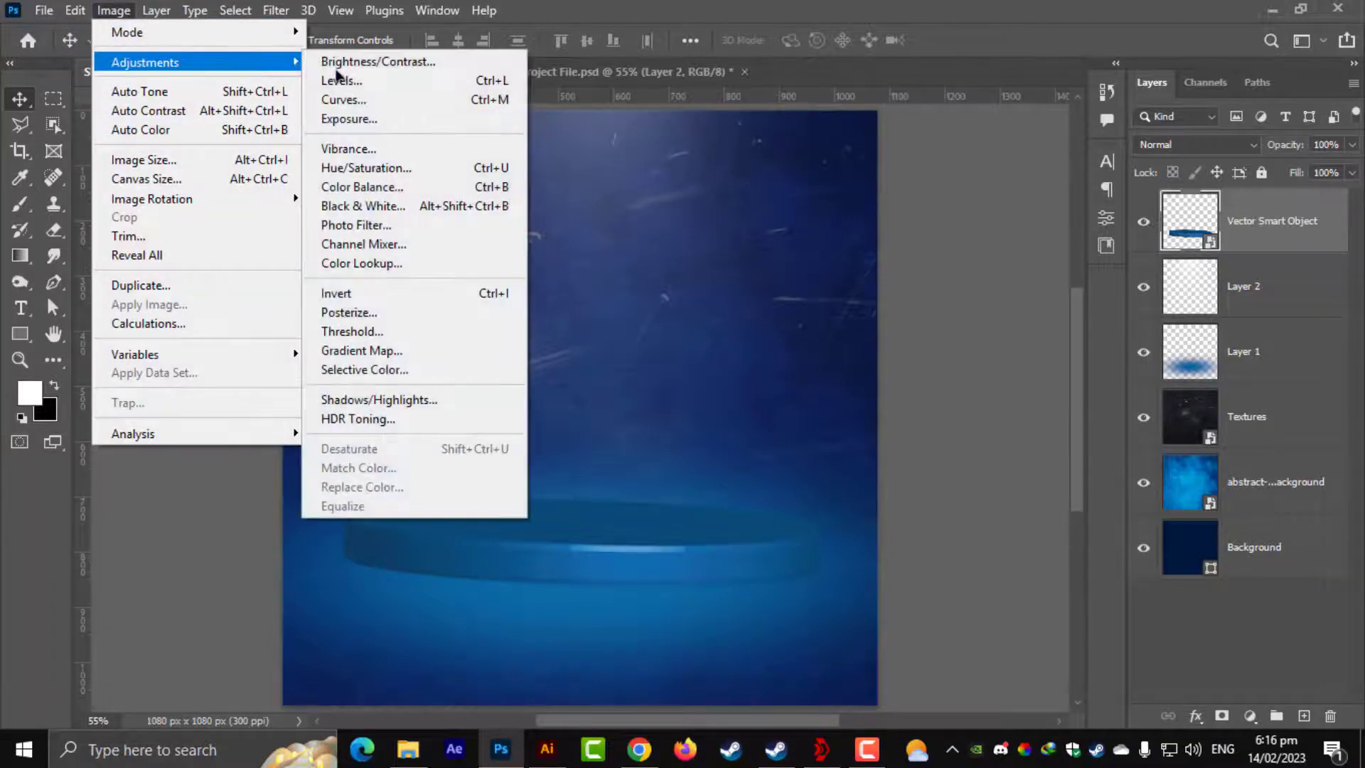
left_click(393, 171)
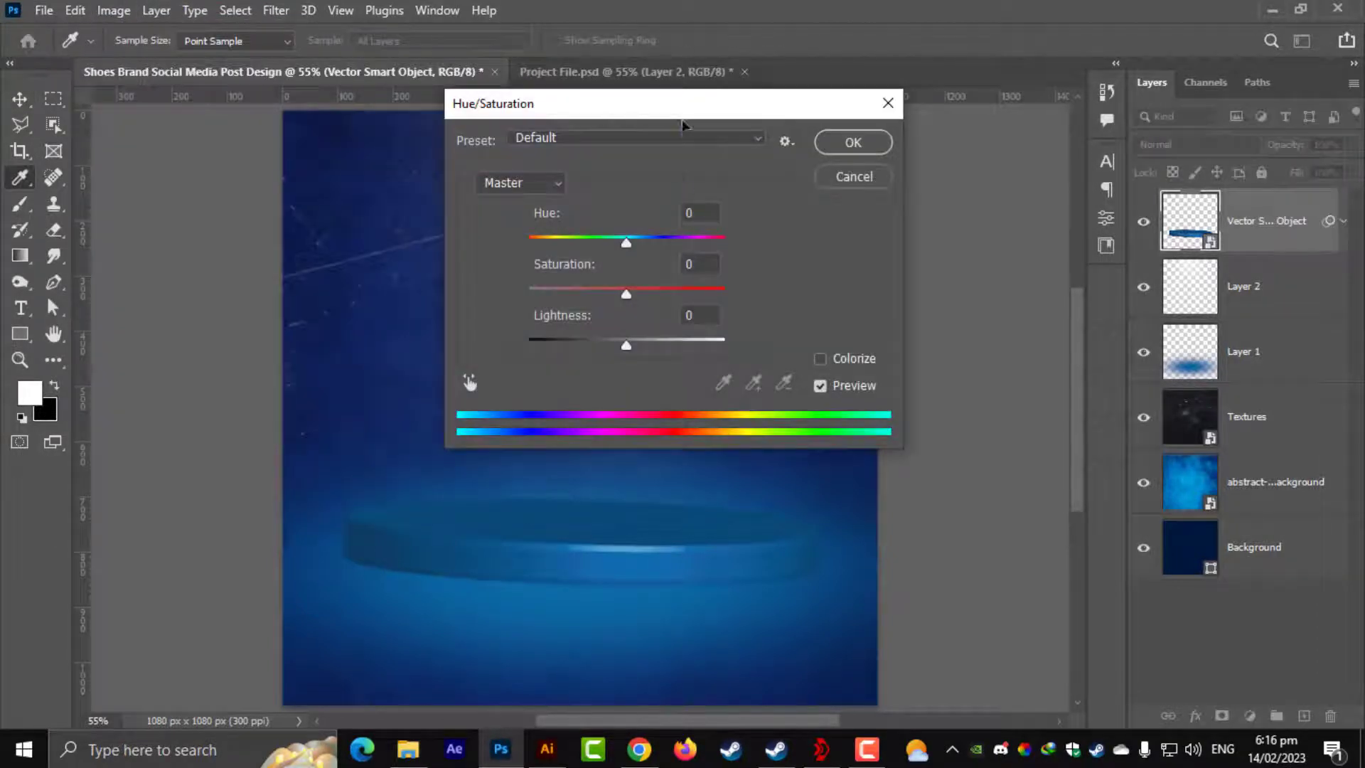
left_click_drag(681, 120, 1038, 226)
left_click_drag(982, 353, 1018, 402)
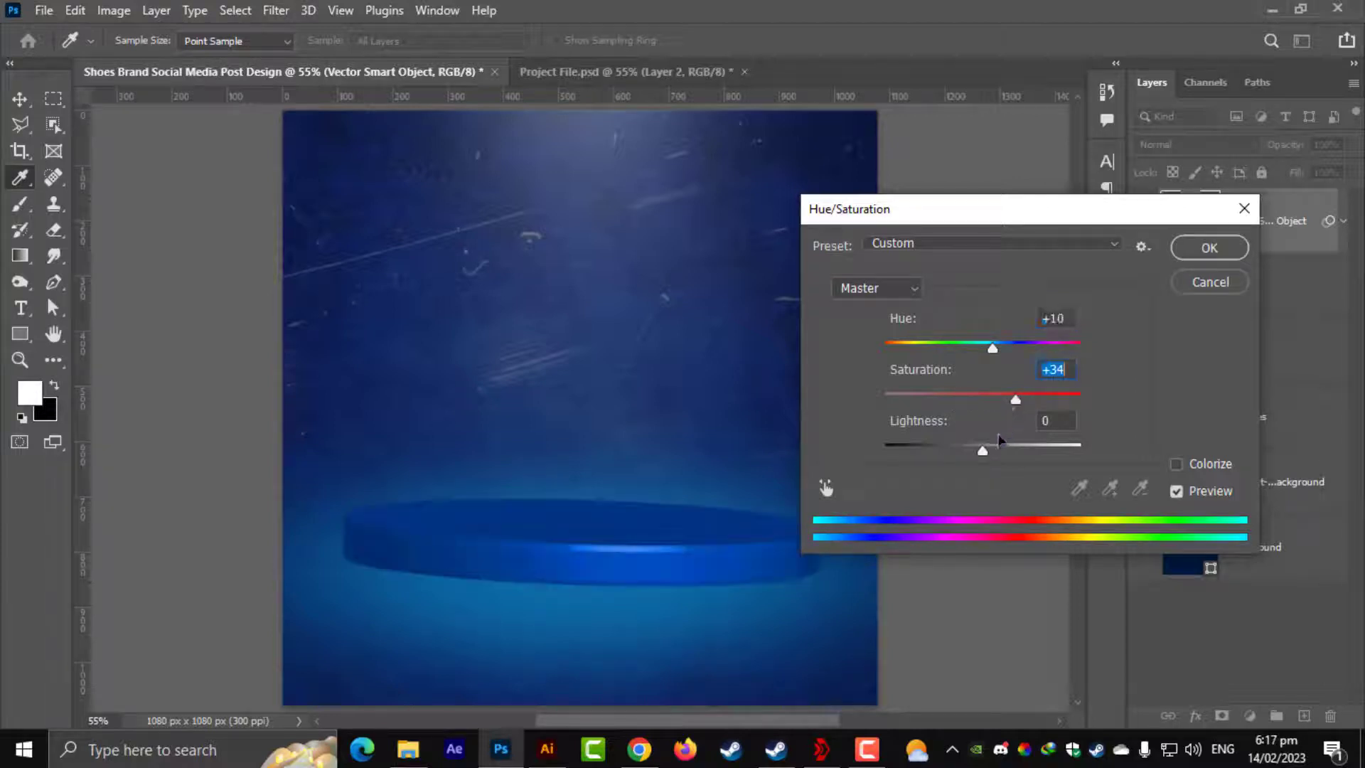
mouse_move(983, 449)
left_mouse_down()
mouse_move(977, 460)
mouse_move(993, 463)
left_mouse_up()
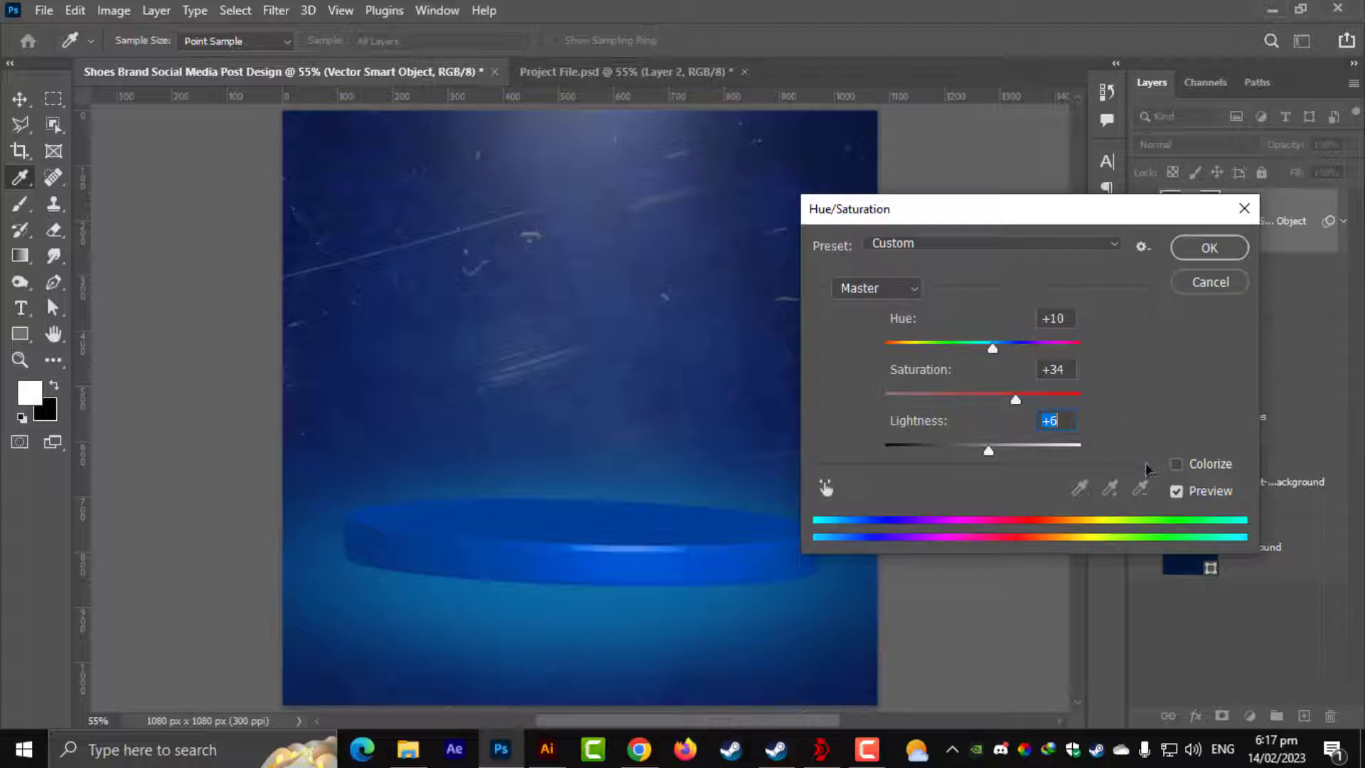
type("0")
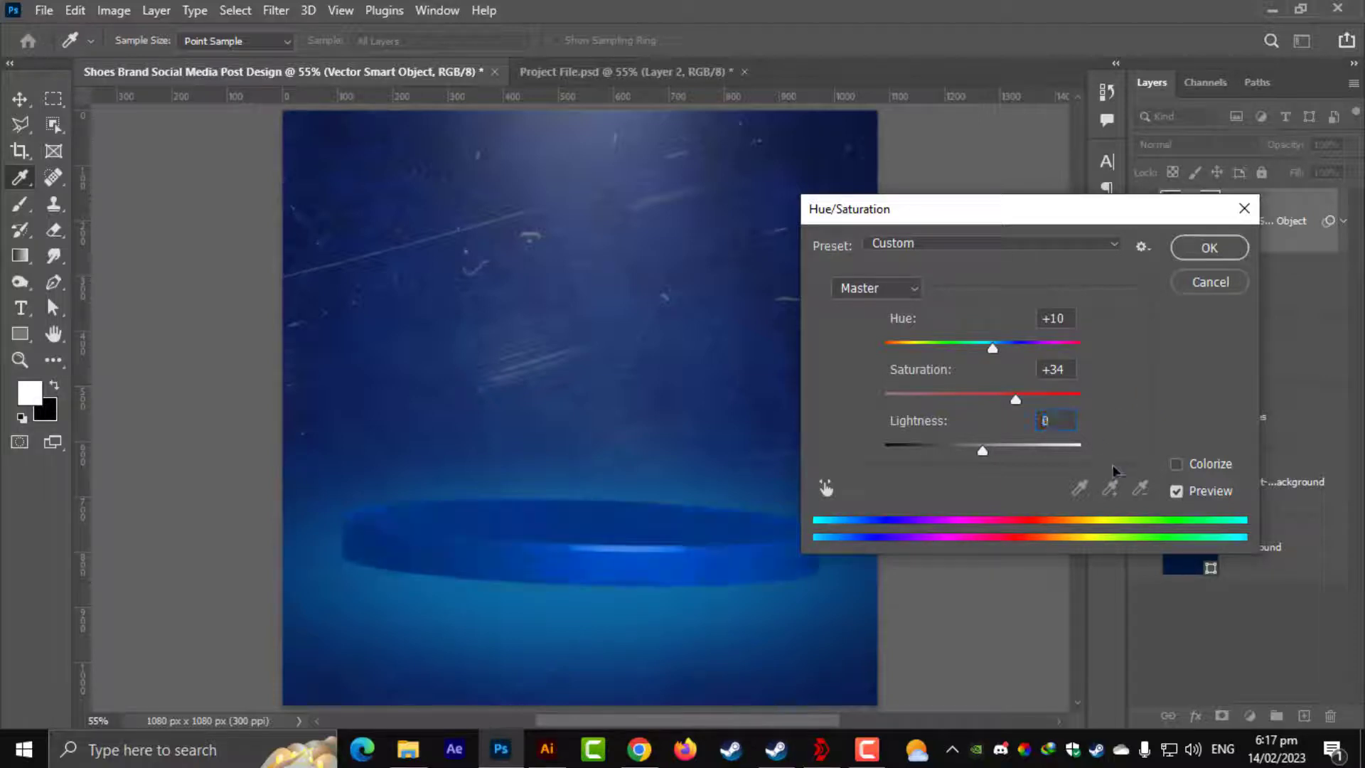
mouse_move(993, 349)
left_mouse_down()
mouse_move(975, 349)
mouse_move(987, 352)
left_mouse_up()
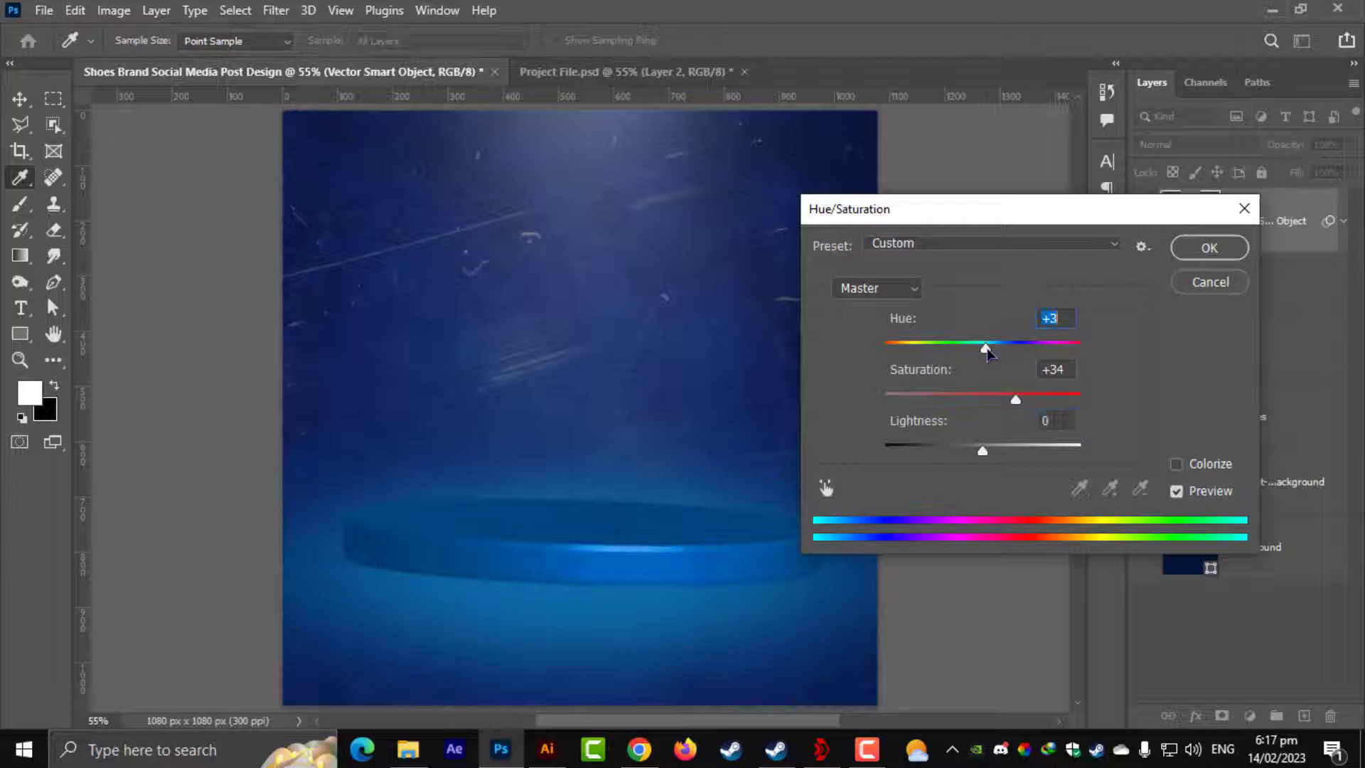
left_click(1209, 248)
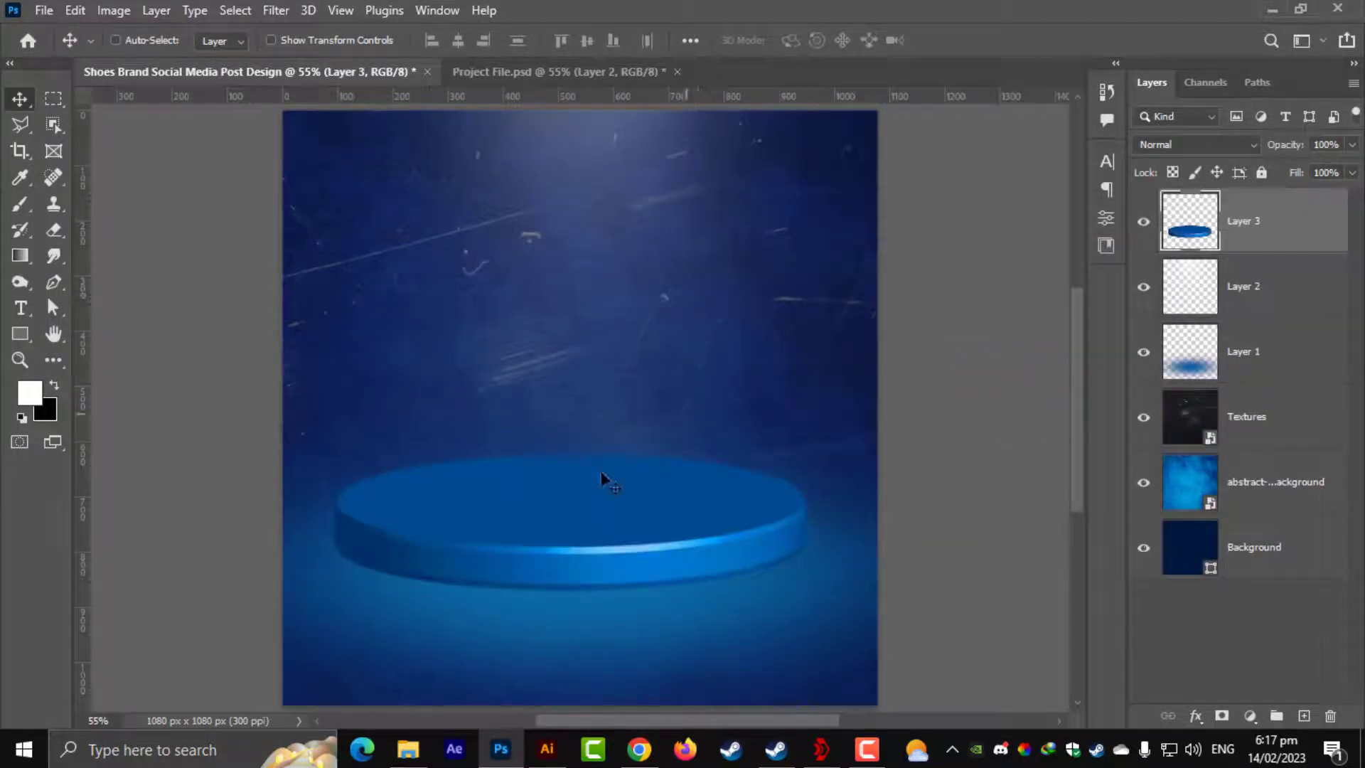
Step: Centre the Layer 3 disc horizontally on the canvas and paint a soft black 600 px brush spot over it on a new layer
left_click_drag(603, 480, 590, 420)
scroll(552, 590, "up", 3)
left_click(1305, 716)
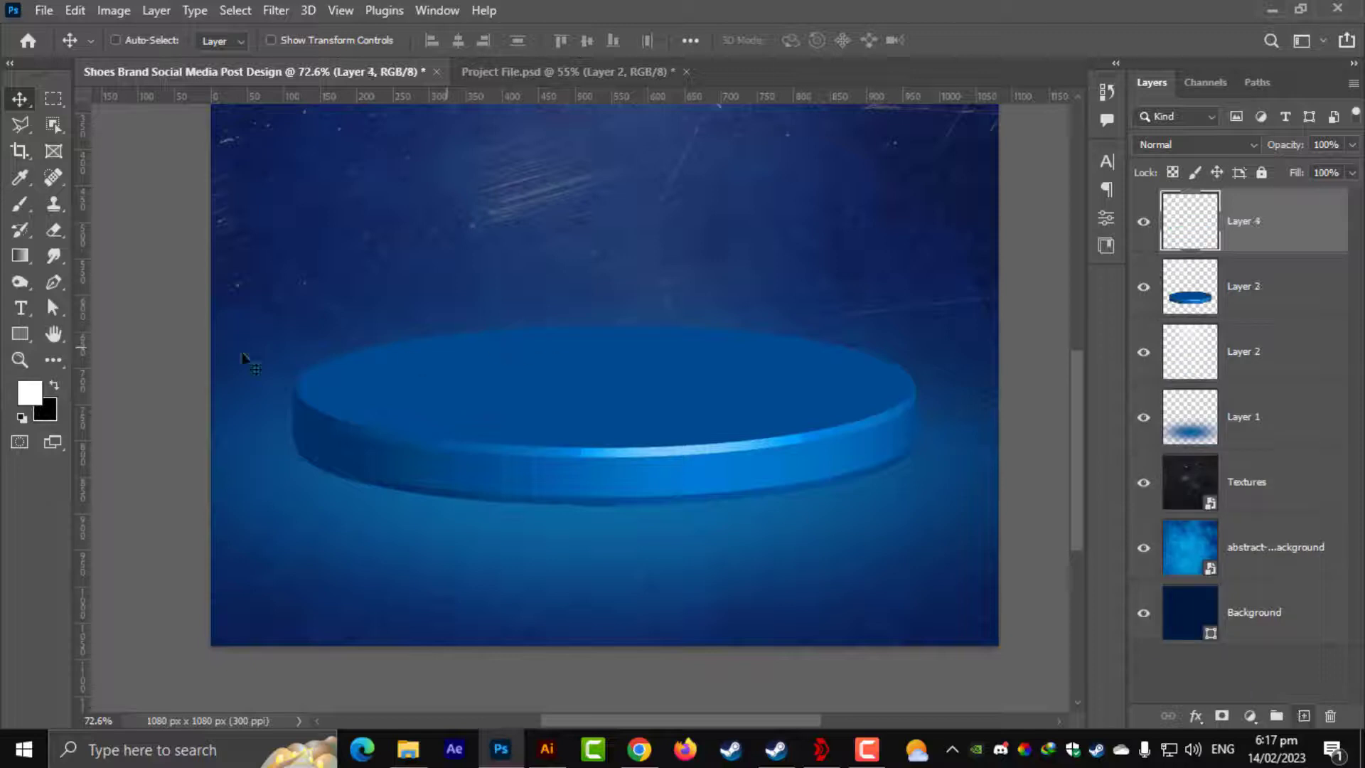
key("b")
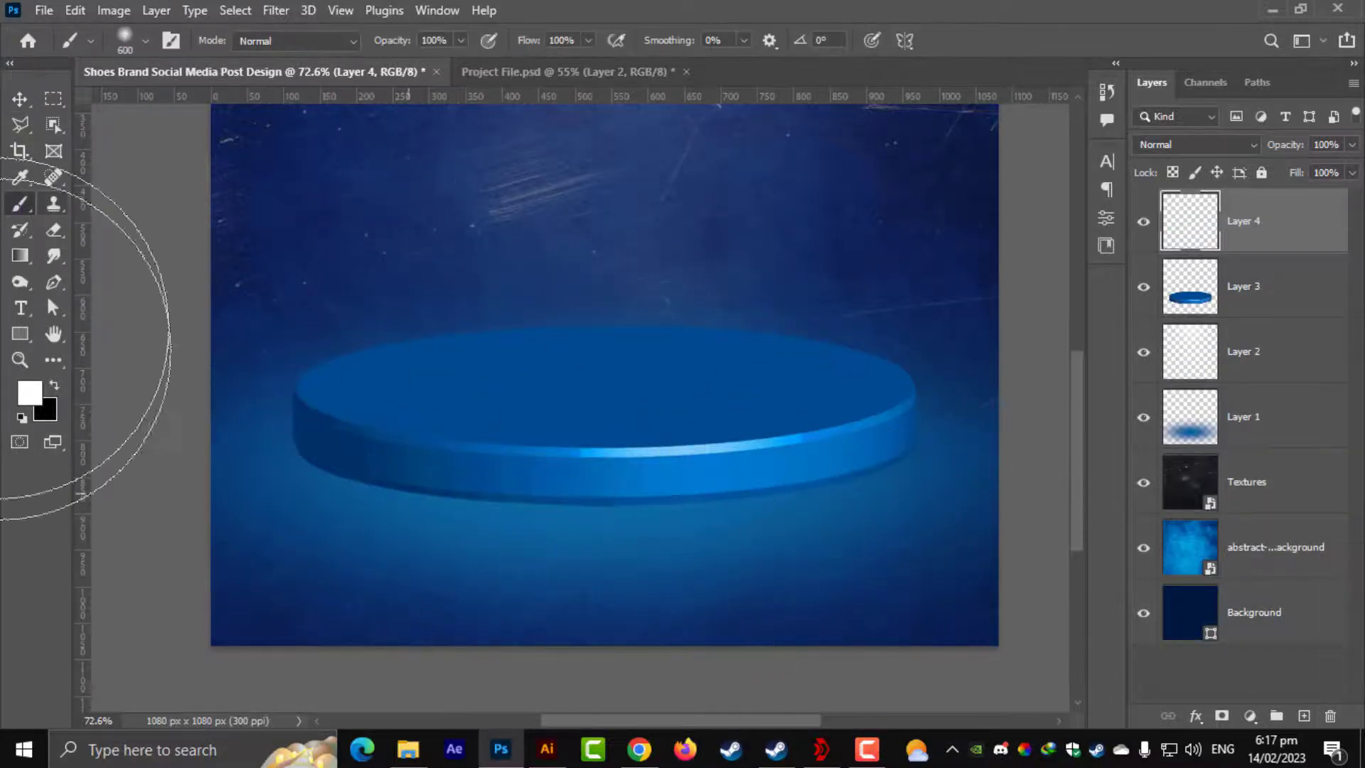
key("x")
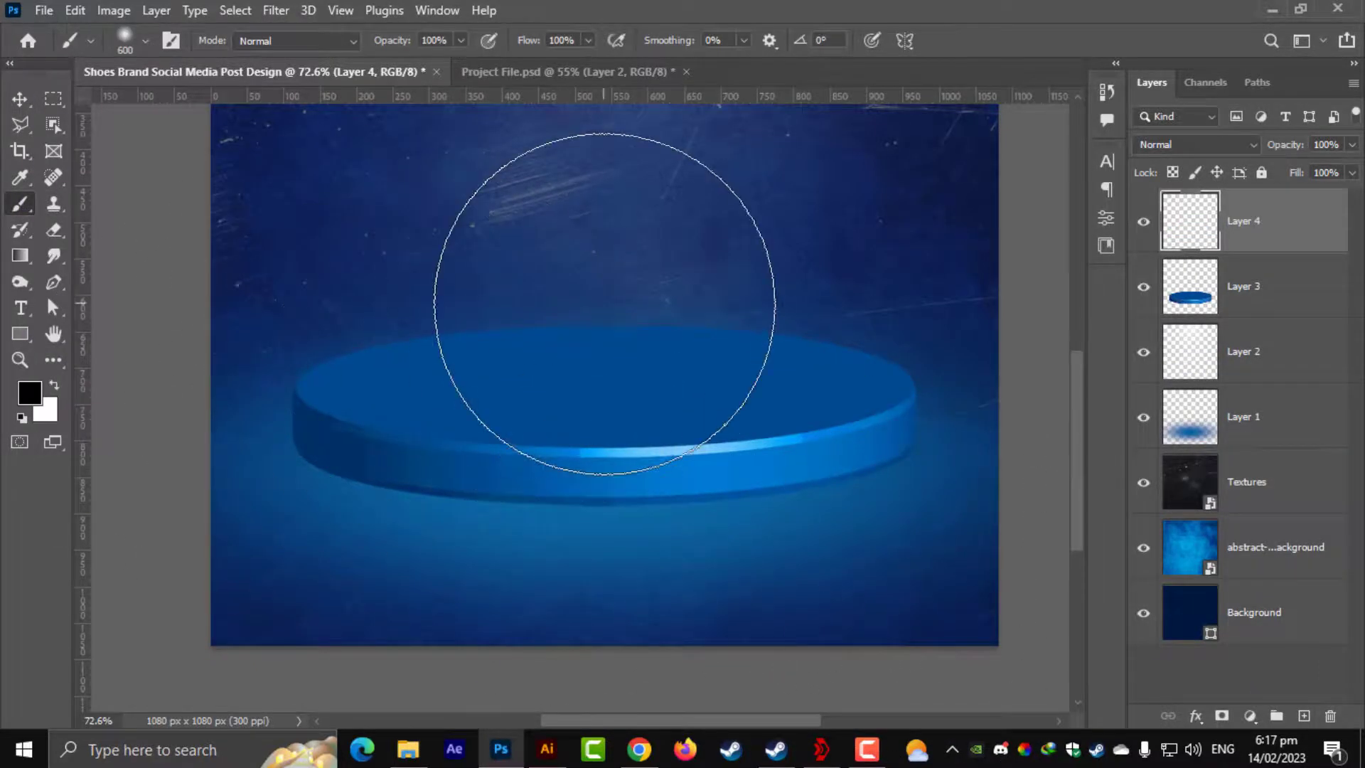
left_click(604, 304)
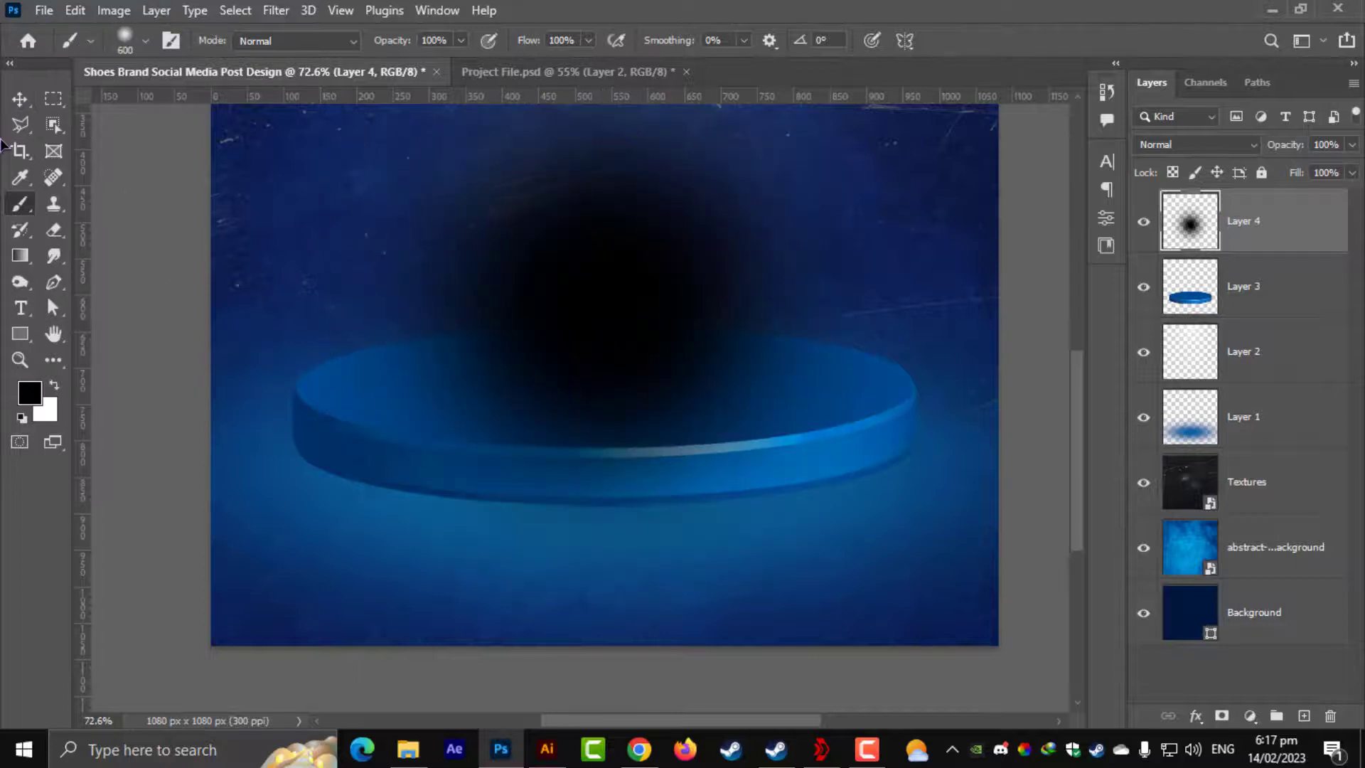
Step: Squash the black spot vertically into a flat shadow under the disc and move its layer below the disc's layer
left_click(19, 99)
key("ctrl+t")
scroll(647, 263, "down", 4)
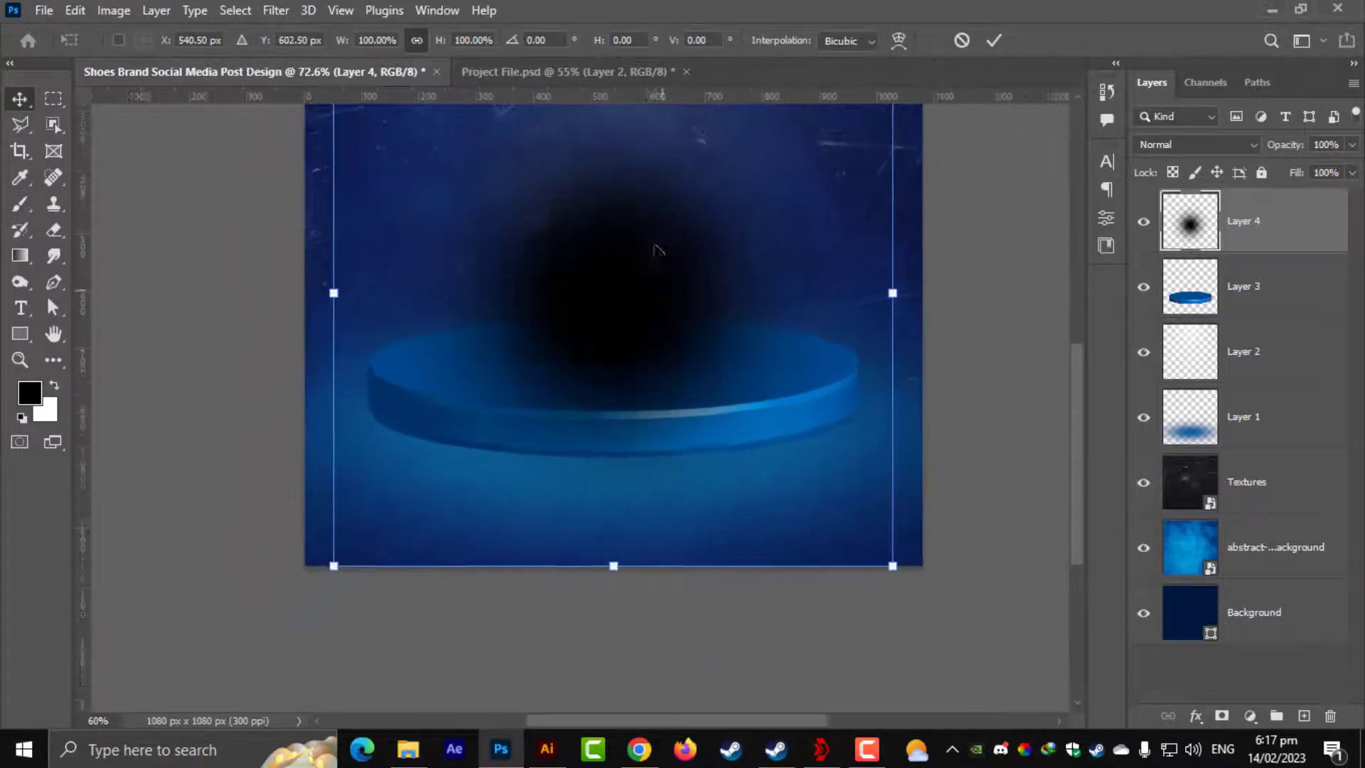
scroll(653, 245, "down", 2)
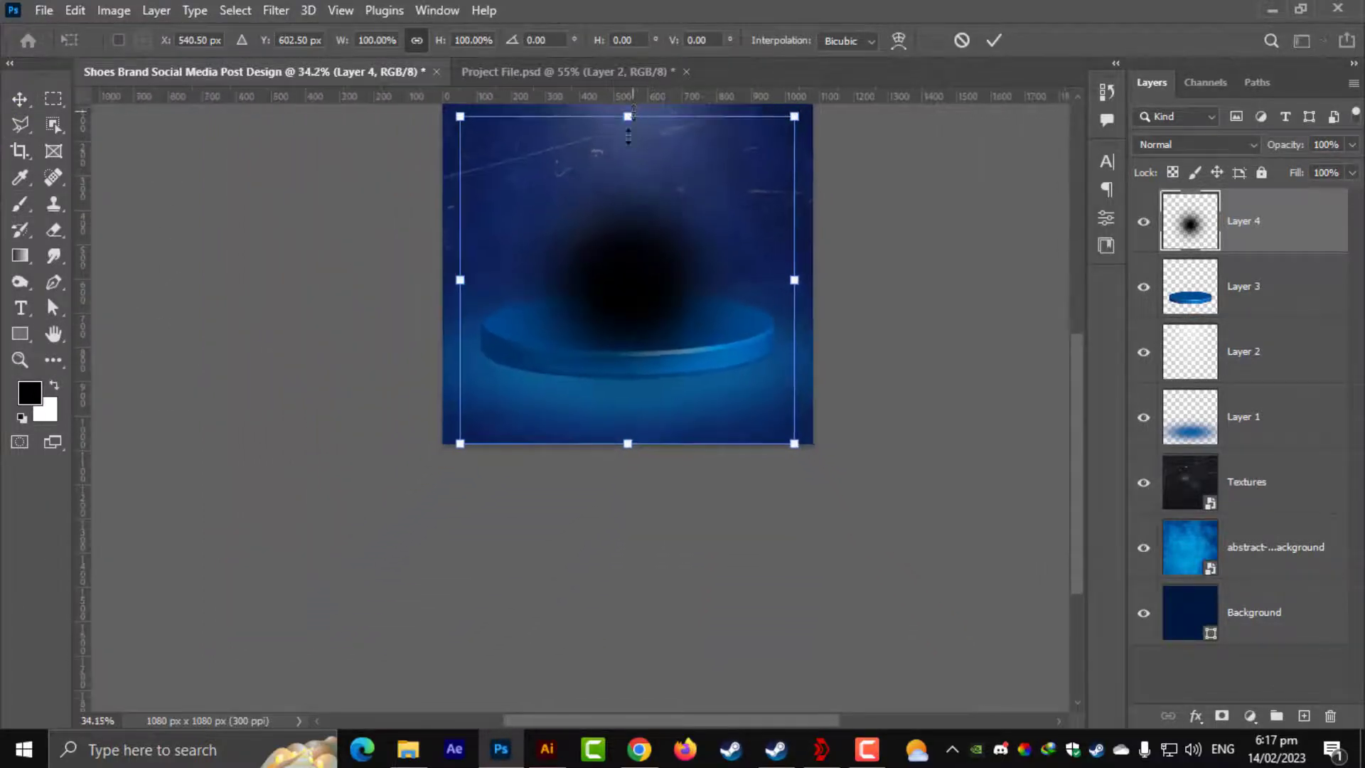
left_click_drag(637, 114, 655, 379)
key("Return")
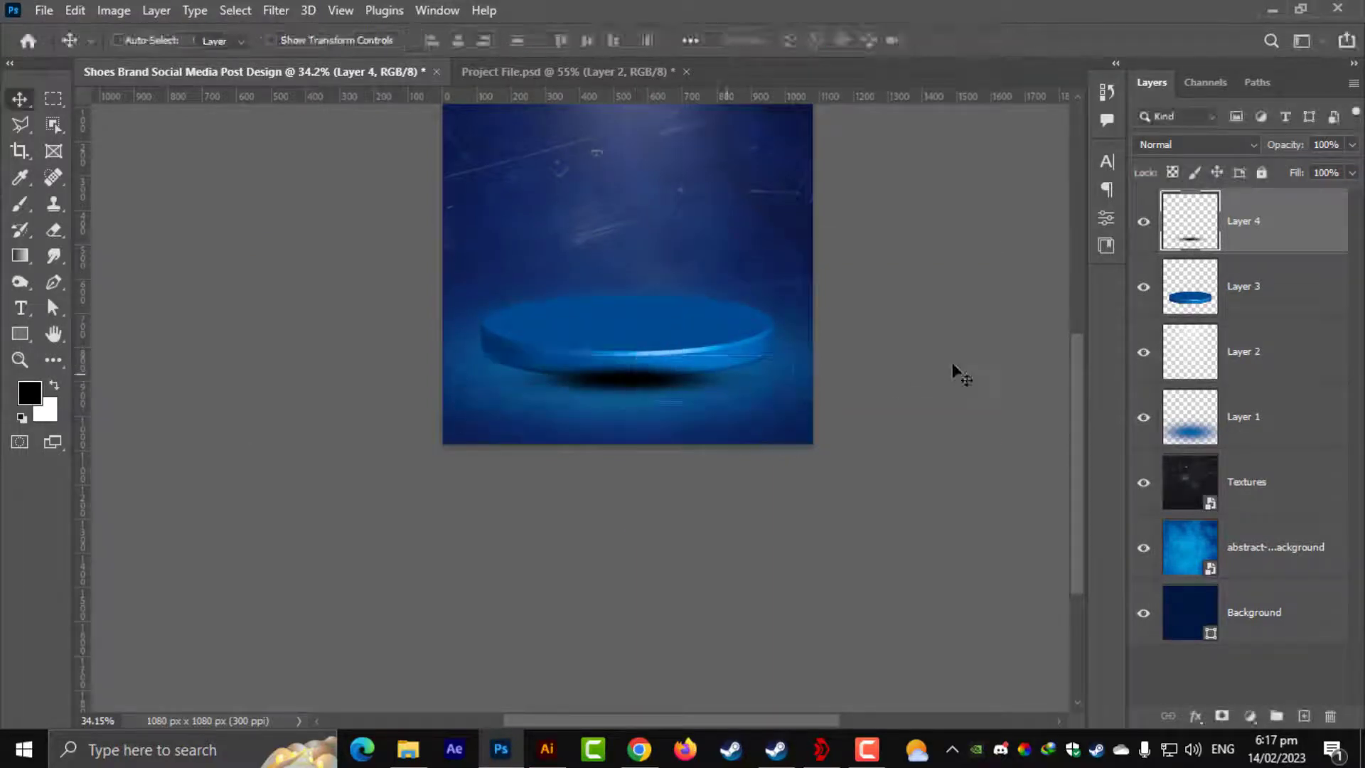
left_click_drag(1221, 245, 1240, 314)
Step: Widen the disc's Layer 4 shadow to about 161%, flare its lower edge, and centre it under the disc at about Y 870.5 px
scroll(680, 382, "up", 3)
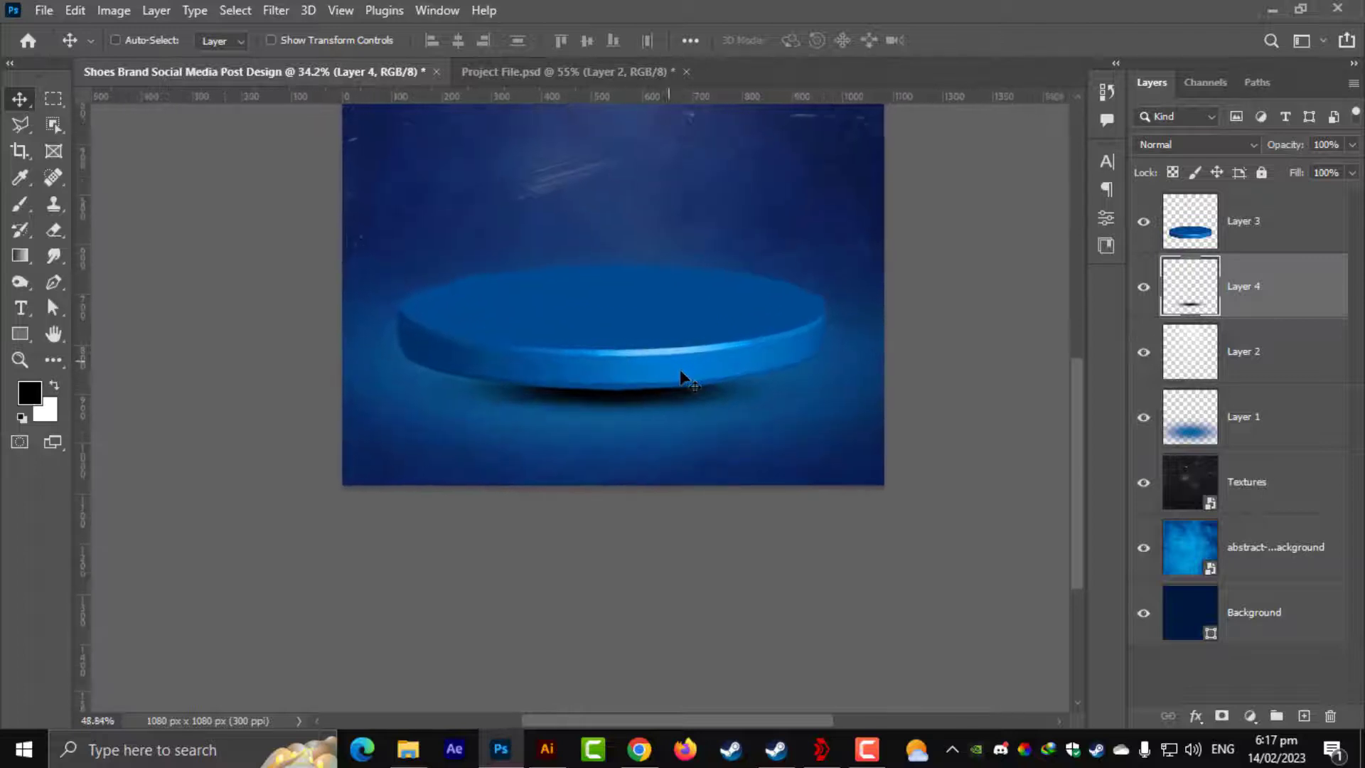
key("ctrl+t")
left_click_drag(910, 406, 1001, 405)
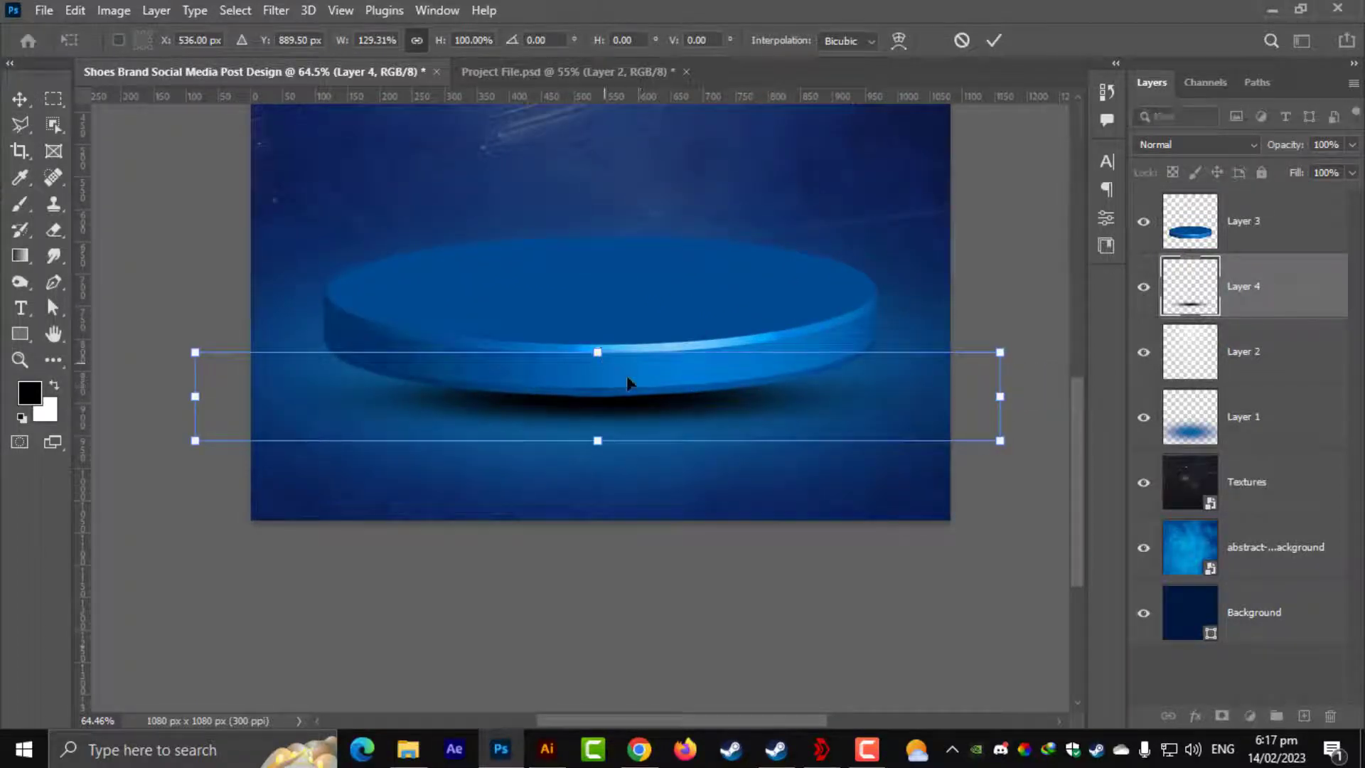
left_click_drag(628, 381, 637, 372)
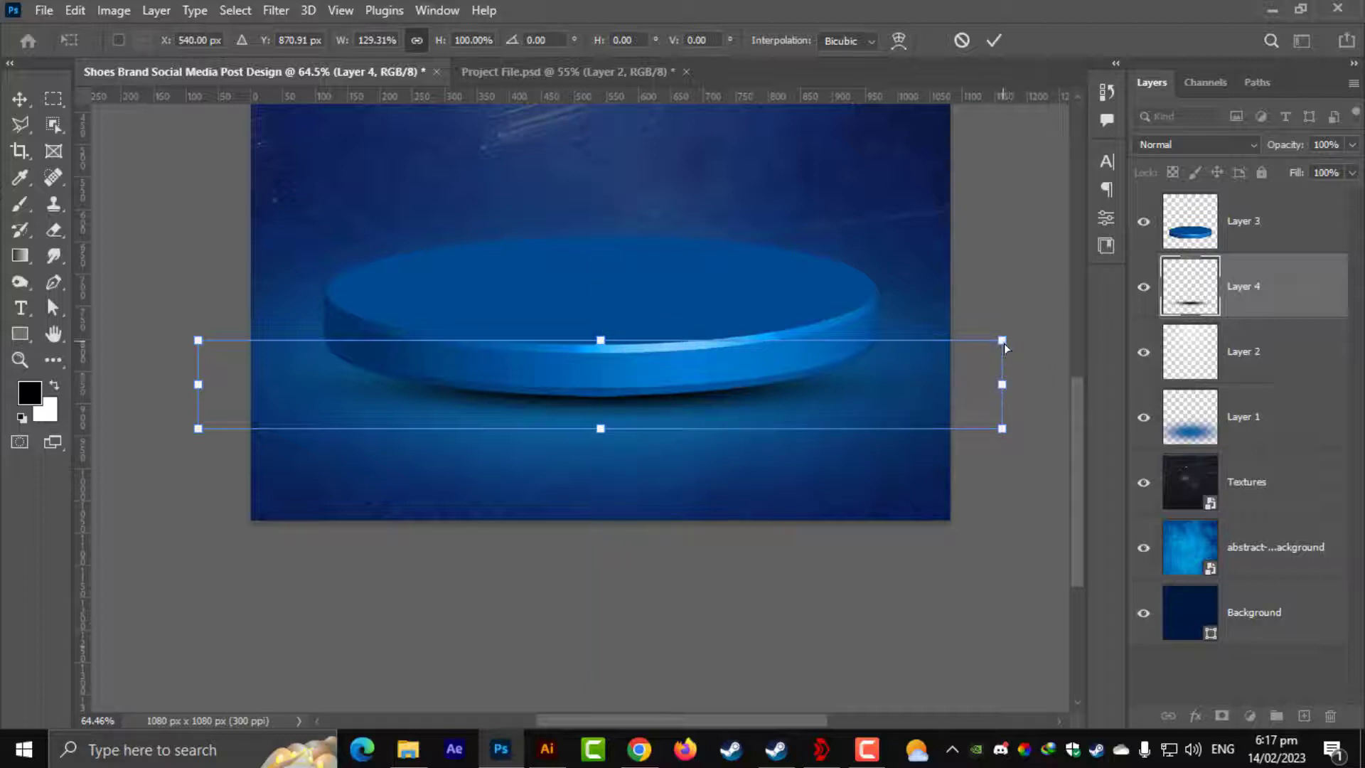
left_click_drag(1004, 343, 1021, 386)
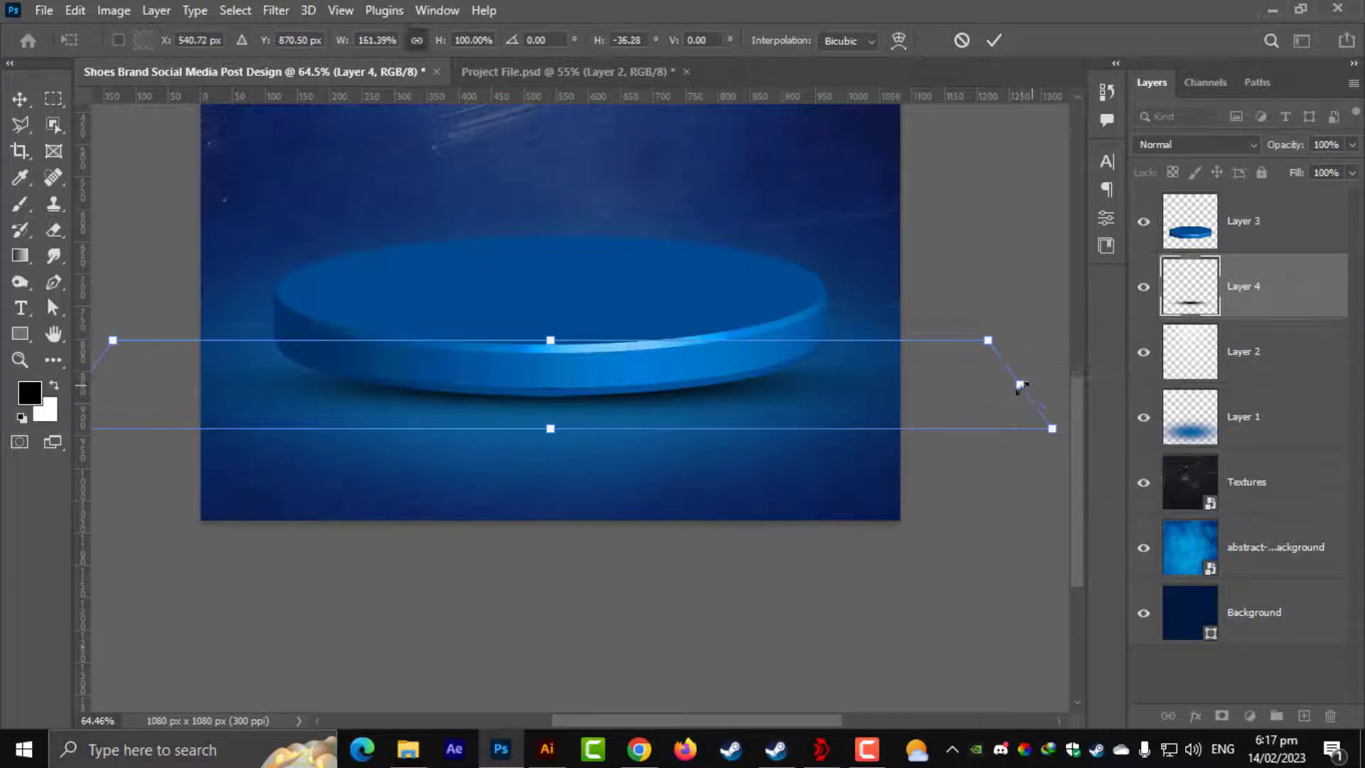
key("Return")
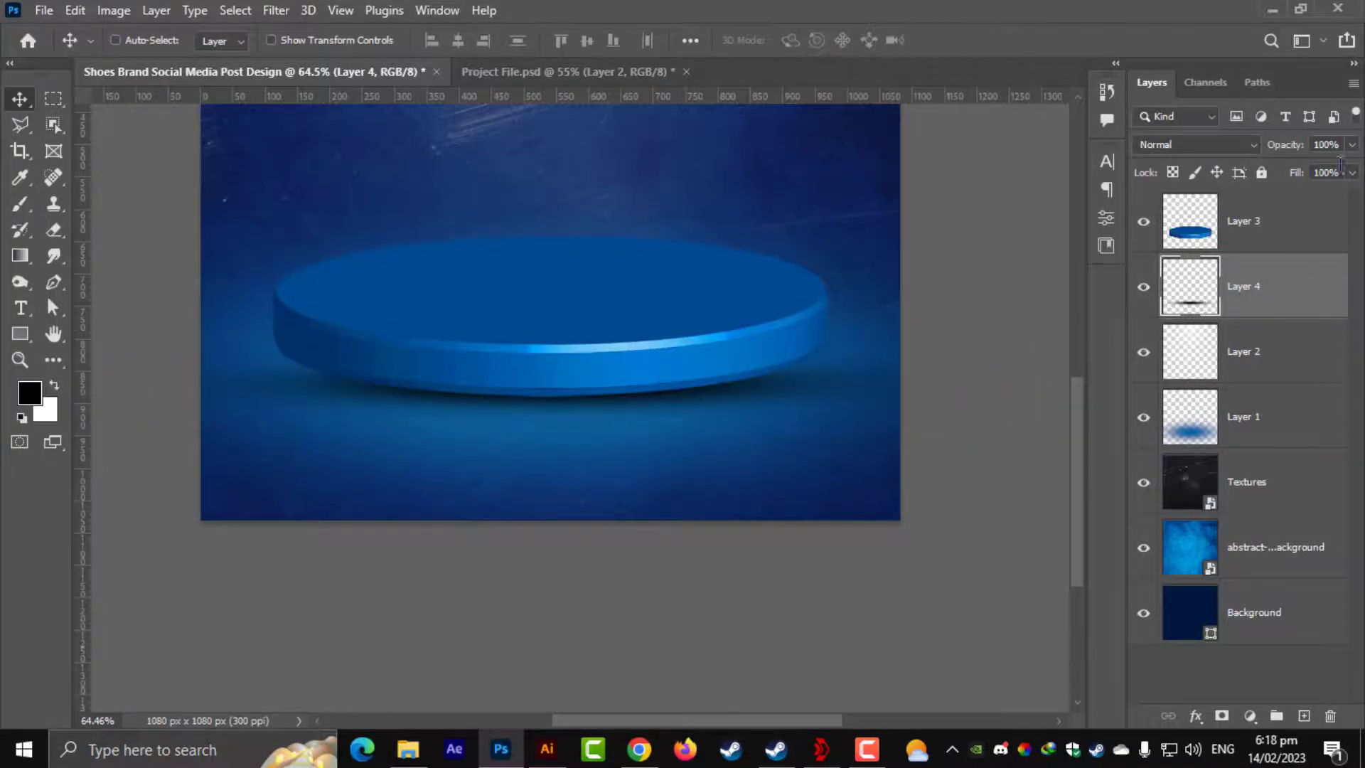
Step: Lower the opacity of the disc's shadow layer to 76%
left_click(1351, 146)
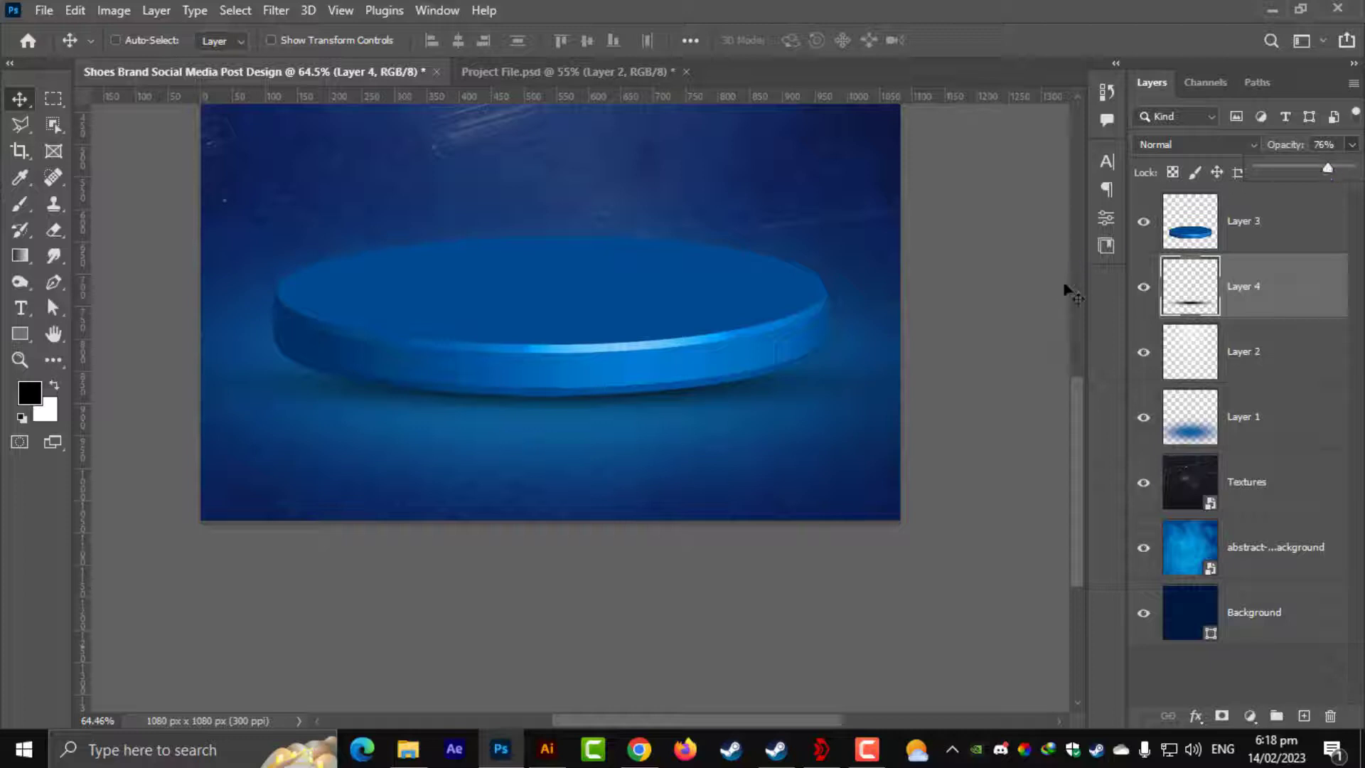
left_click(1039, 295)
key("ctrl+0")
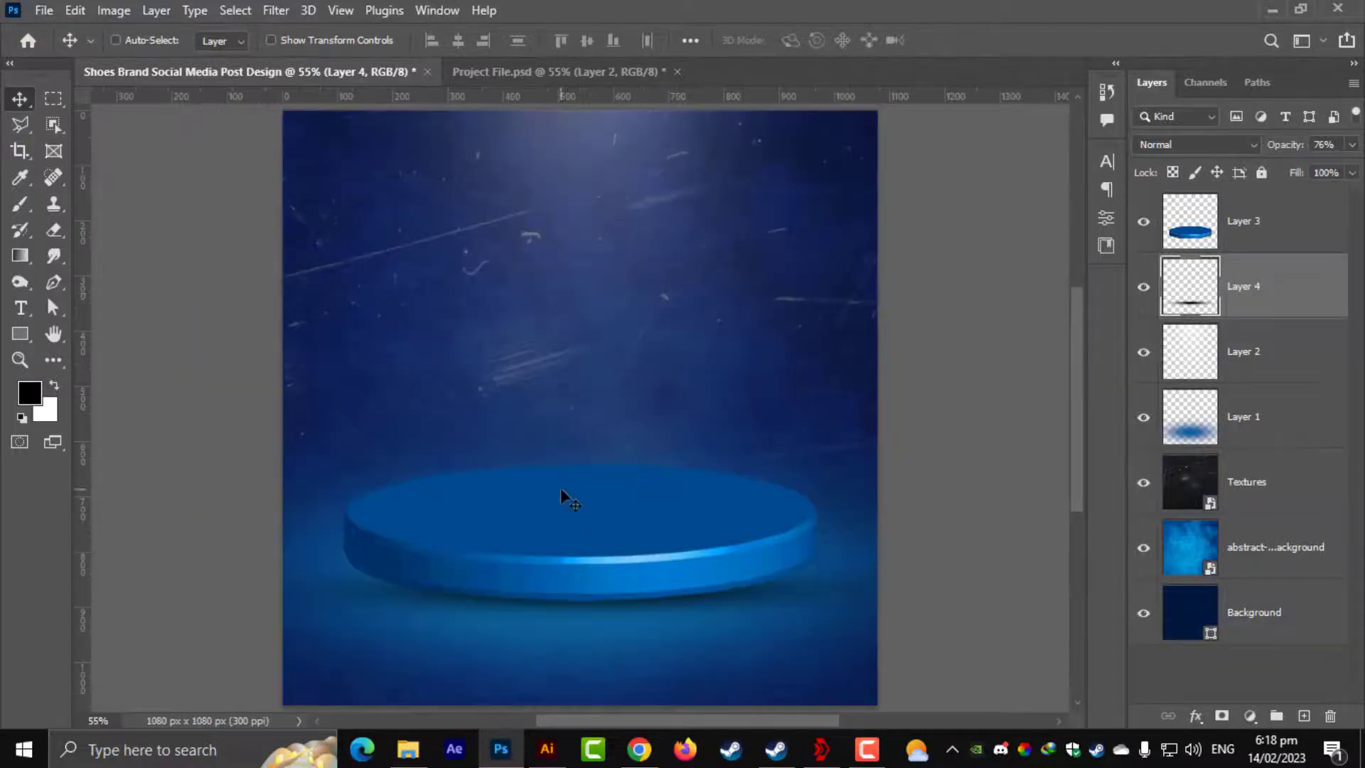
Step: Move the disc and its shadow layer together slightly down to about X 541.5 px, Y 803.5 px
scroll(561, 488, "down", 2)
left_click(1253, 245, "ctrl")
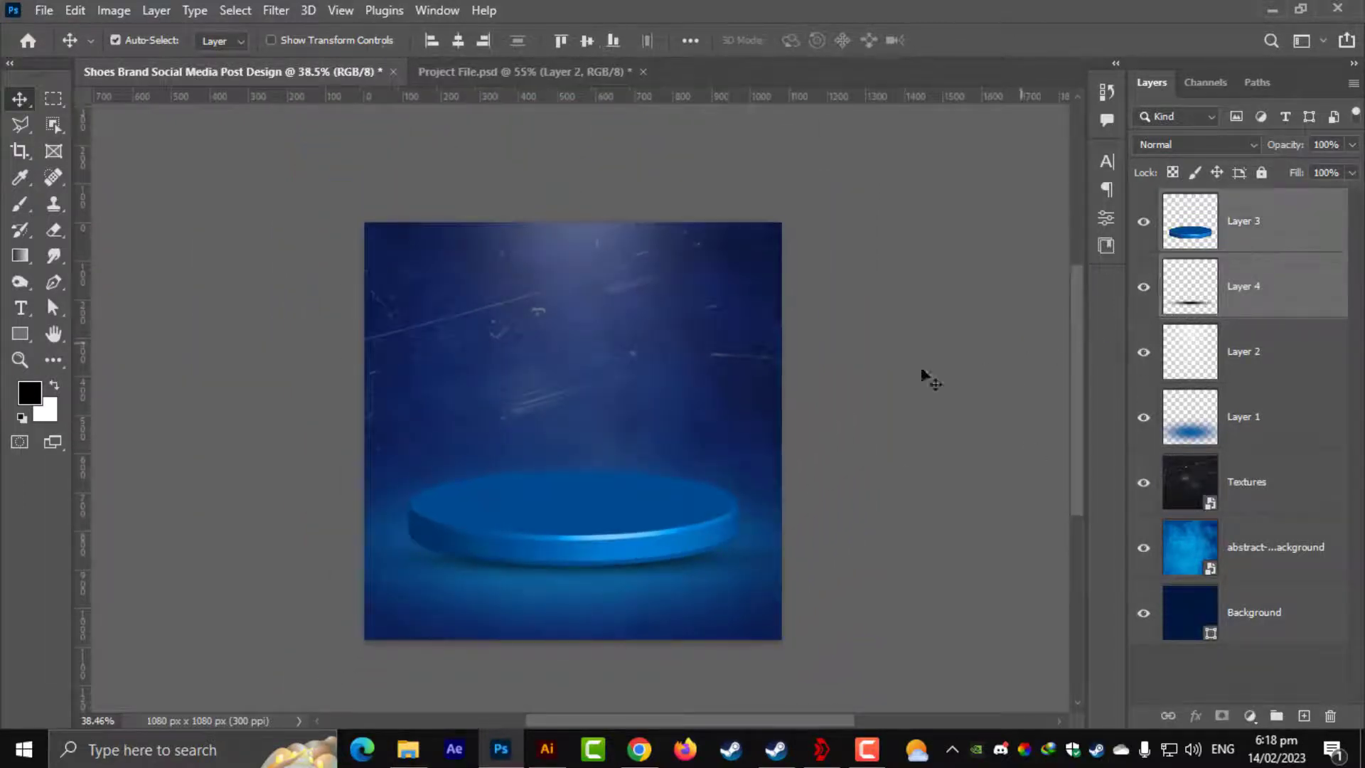
key("ctrl+t")
mouse_move(630, 507)
left_mouse_down()
mouse_move(630, 522)
mouse_move(642, 502)
mouse_move(626, 512)
left_mouse_up()
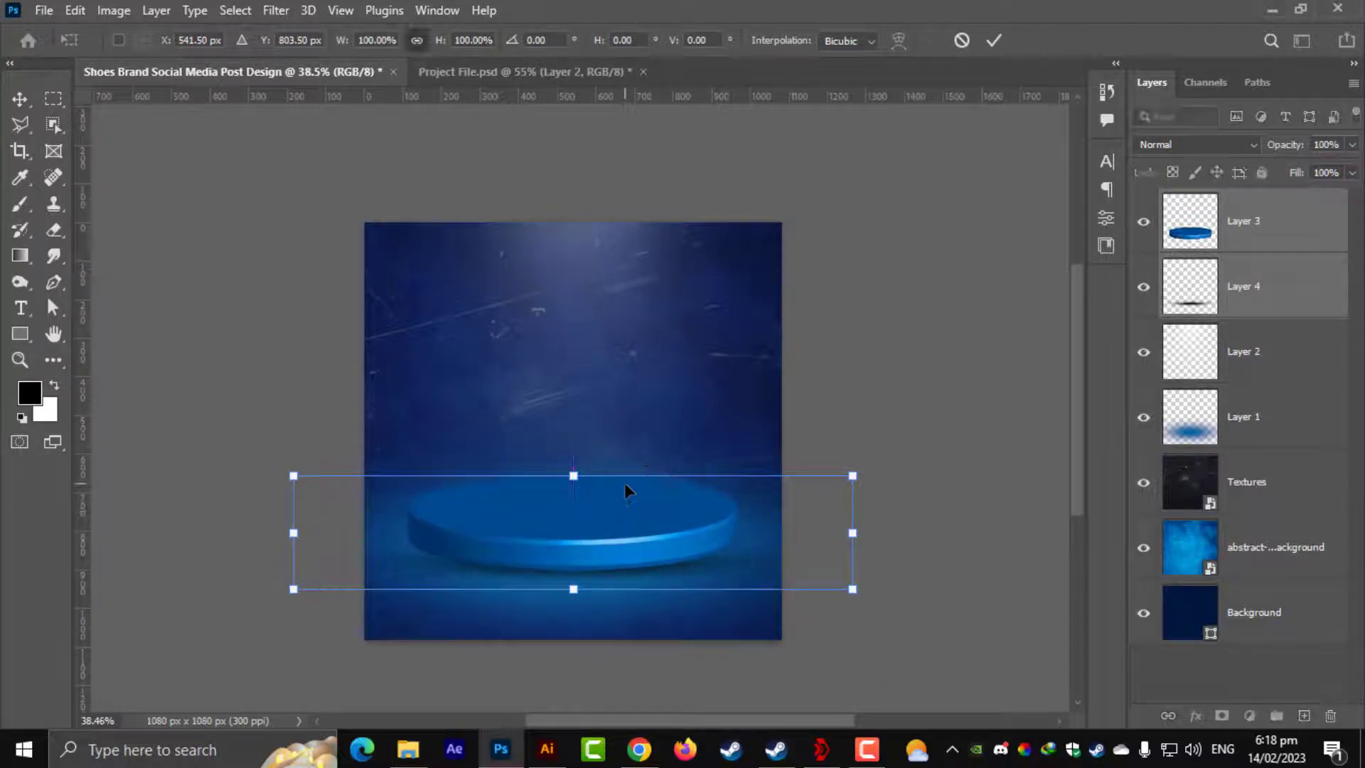
key("Return")
scroll(613, 480, "up", 2)
scroll(614, 484, "down", 1)
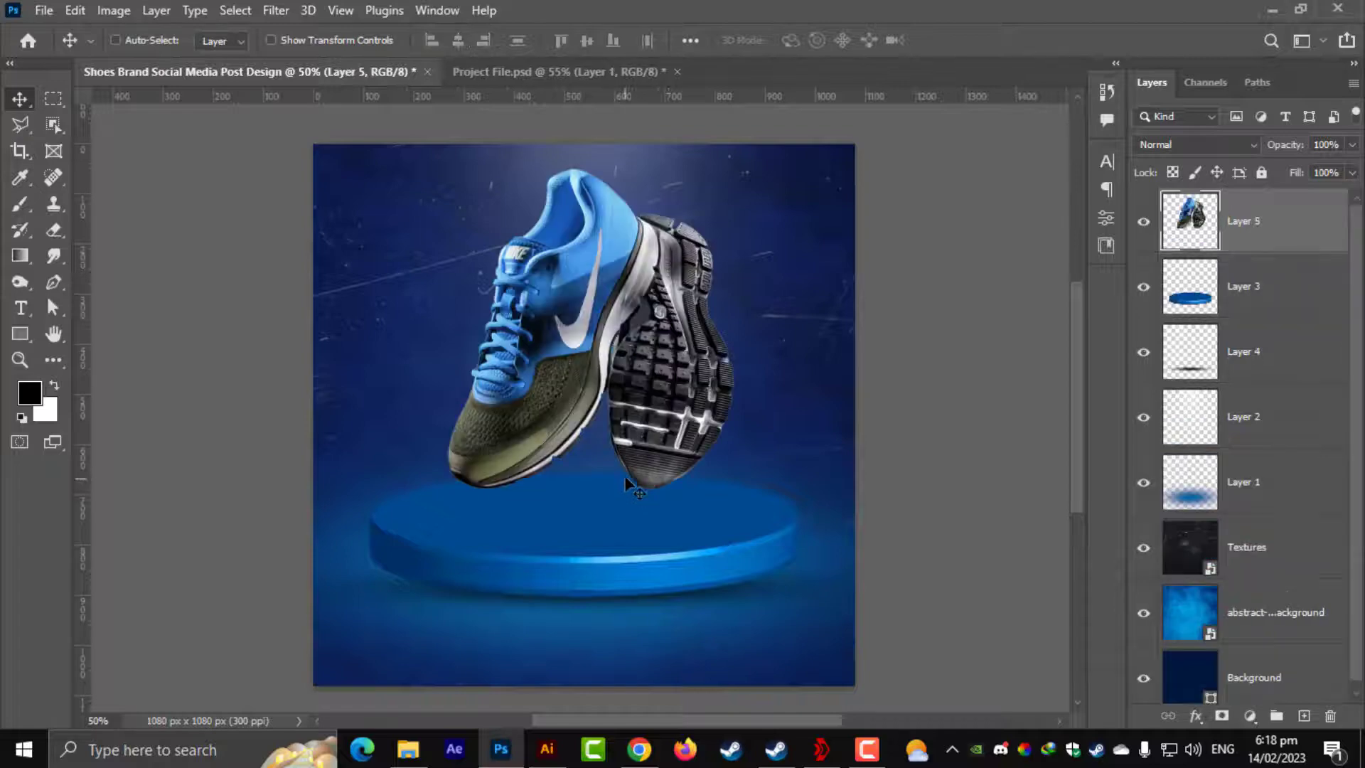
Step: Lower the Layer 5 shoes onto the disc and centre them horizontally on the canvas
scroll(579, 482, "up", 3)
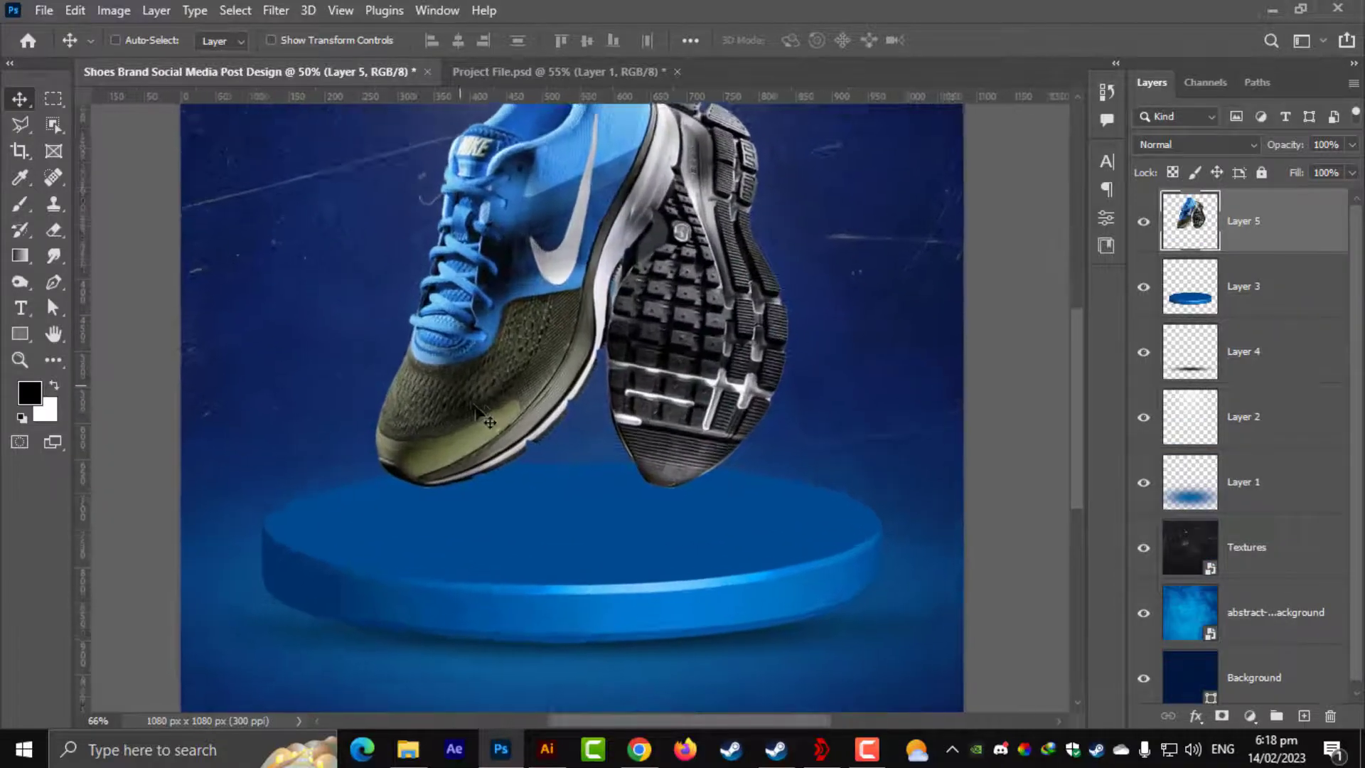
left_click_drag(485, 412, 507, 457)
scroll(553, 413, "down", 2)
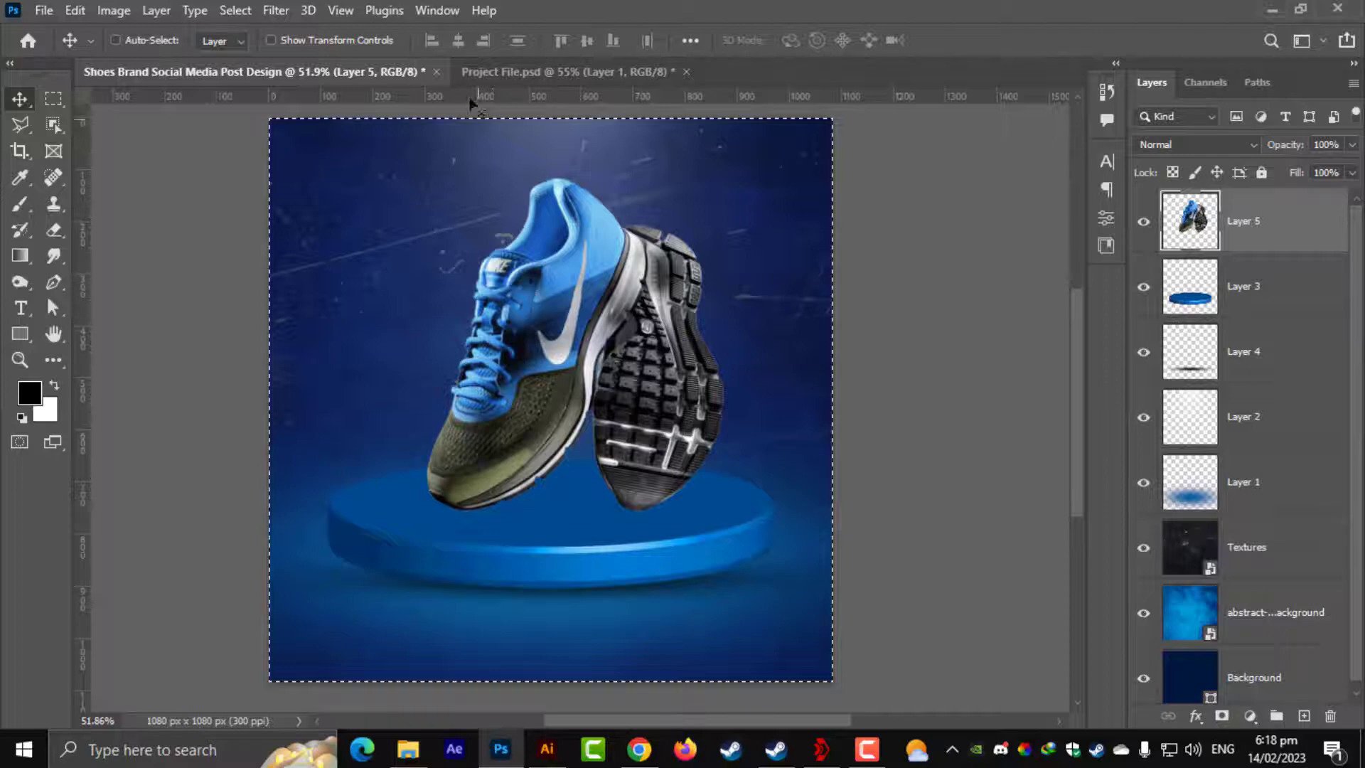
key("ctrl+a")
left_click(458, 39)
key("ctrl+d")
Step: Paint a soft black 200 px brush spot beneath the left shoe's toe on a new layer
scroll(619, 508, "up", 5)
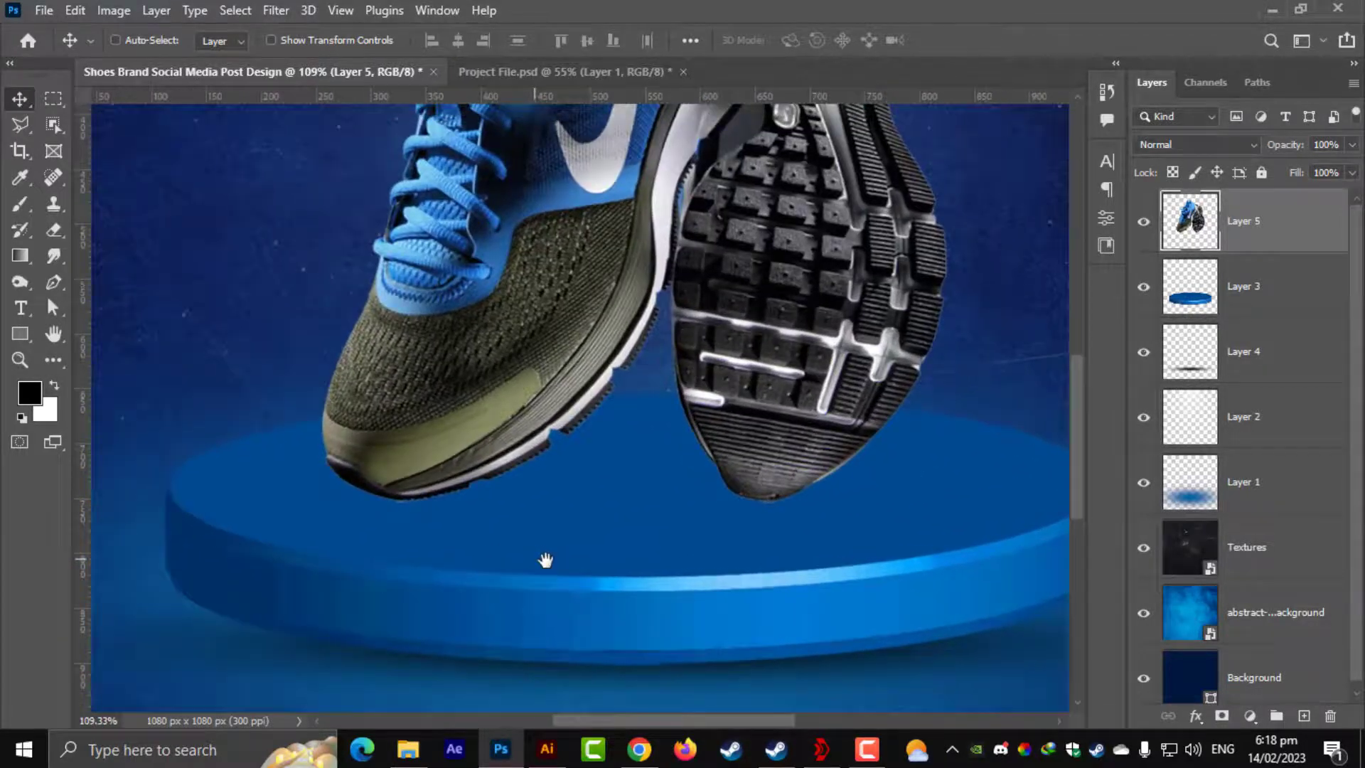
left_click_drag(545, 561, 556, 563)
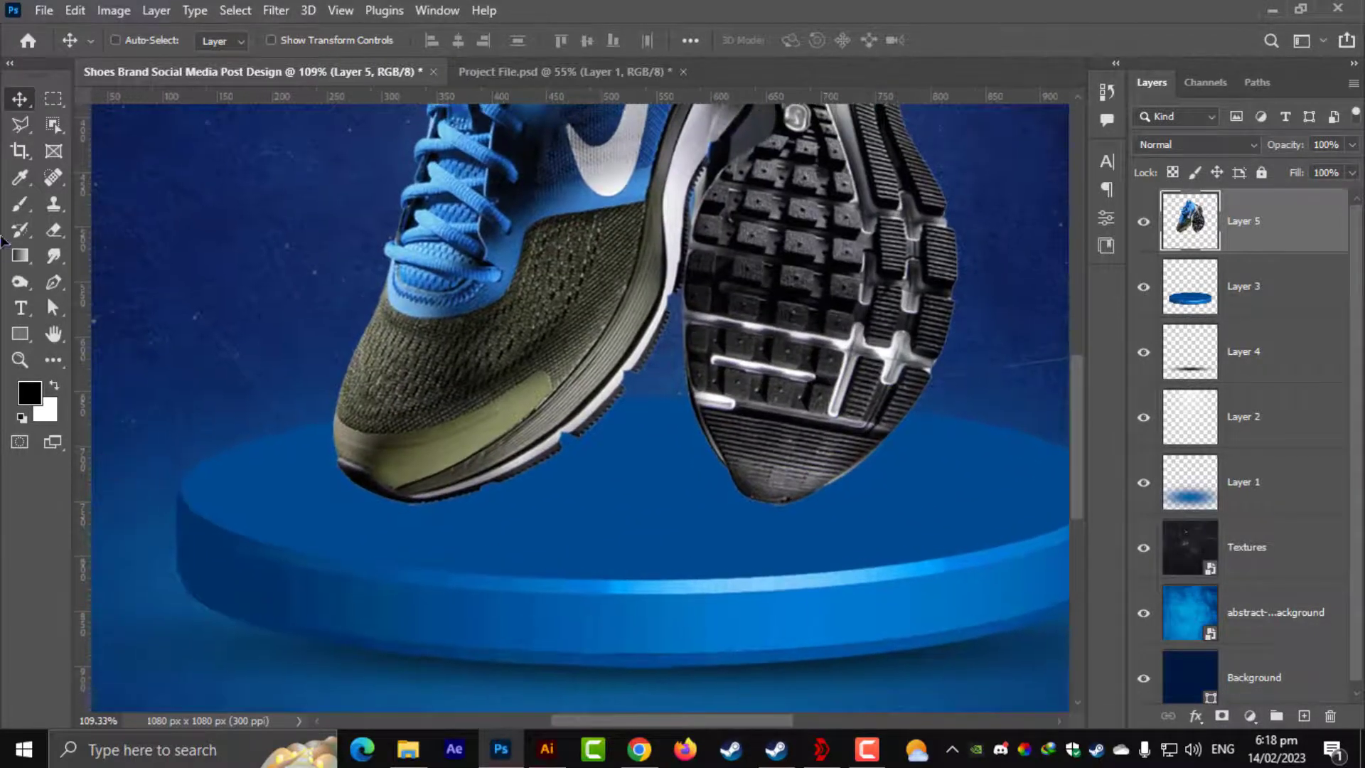
key("b")
left_click(1304, 716)
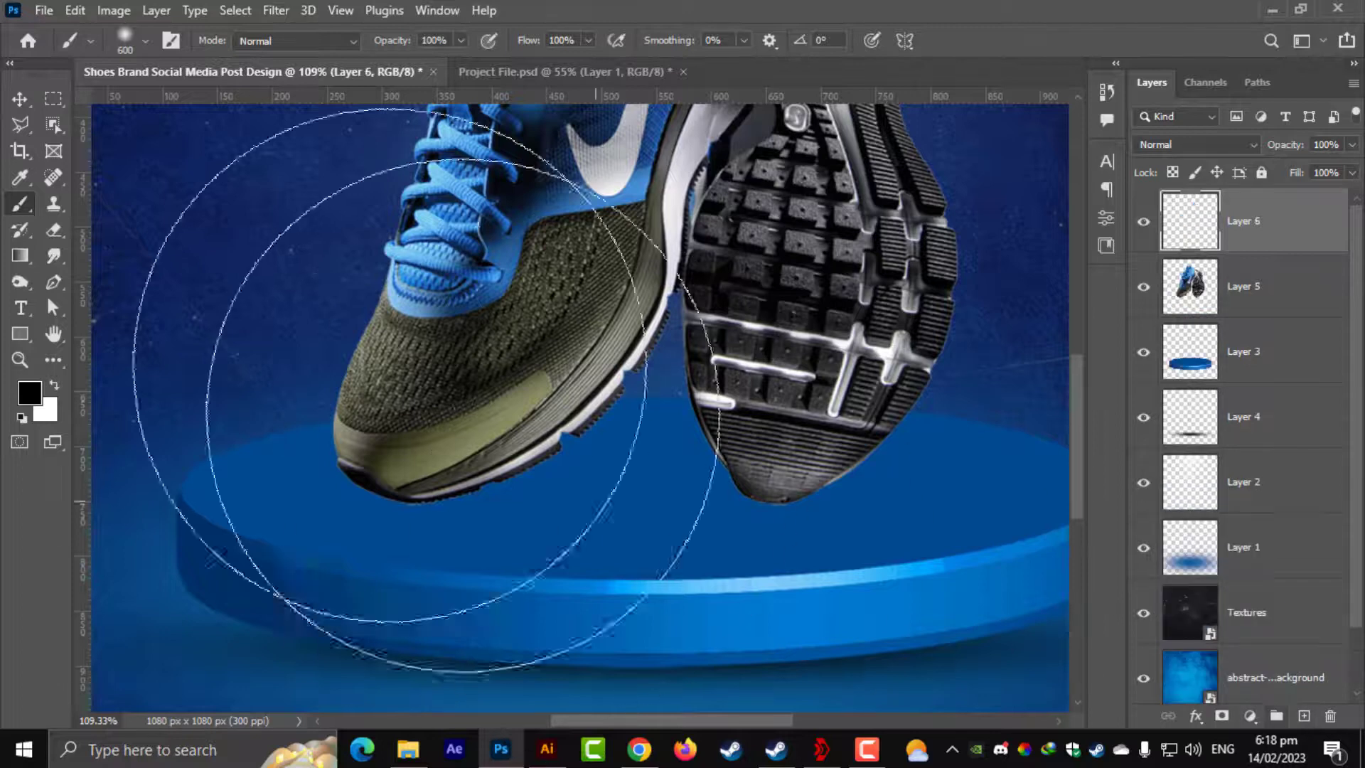
key("bracketleft")
key("bracketleft")
key("bracketleft")
key("bracketleft")
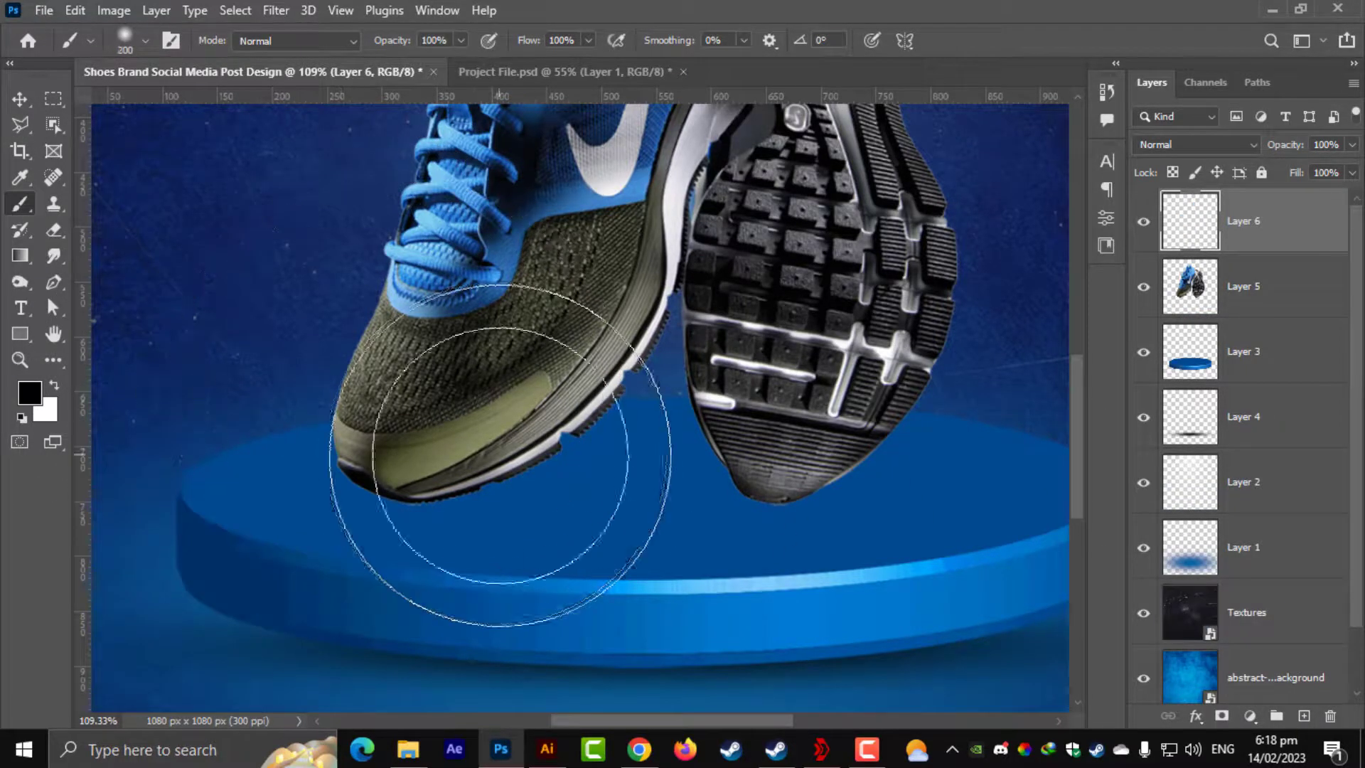
left_click(525, 498)
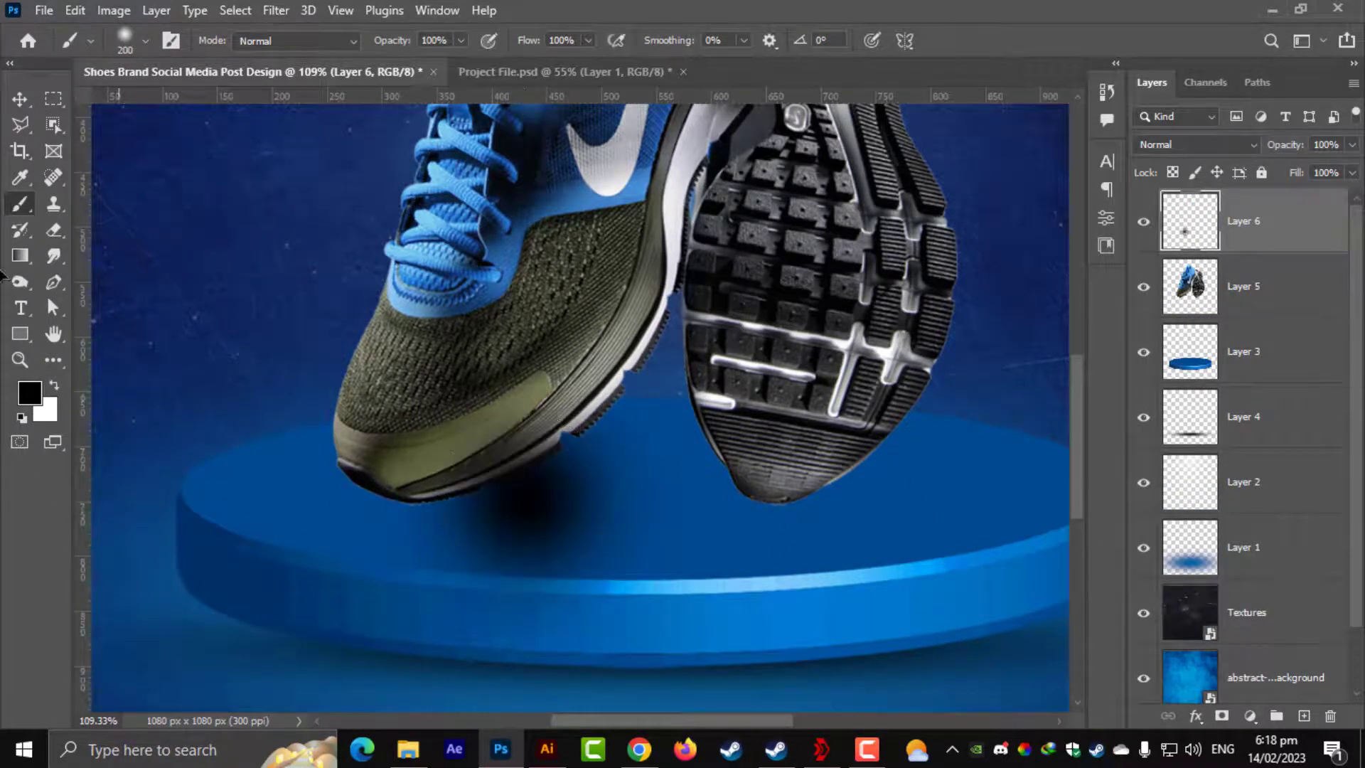
Step: Squash the spot to about 60% height, skew it about -66° under the left shoe, rotate it about 3°, and move its layer below the shoes
left_click(20, 99)
key("ctrl+t")
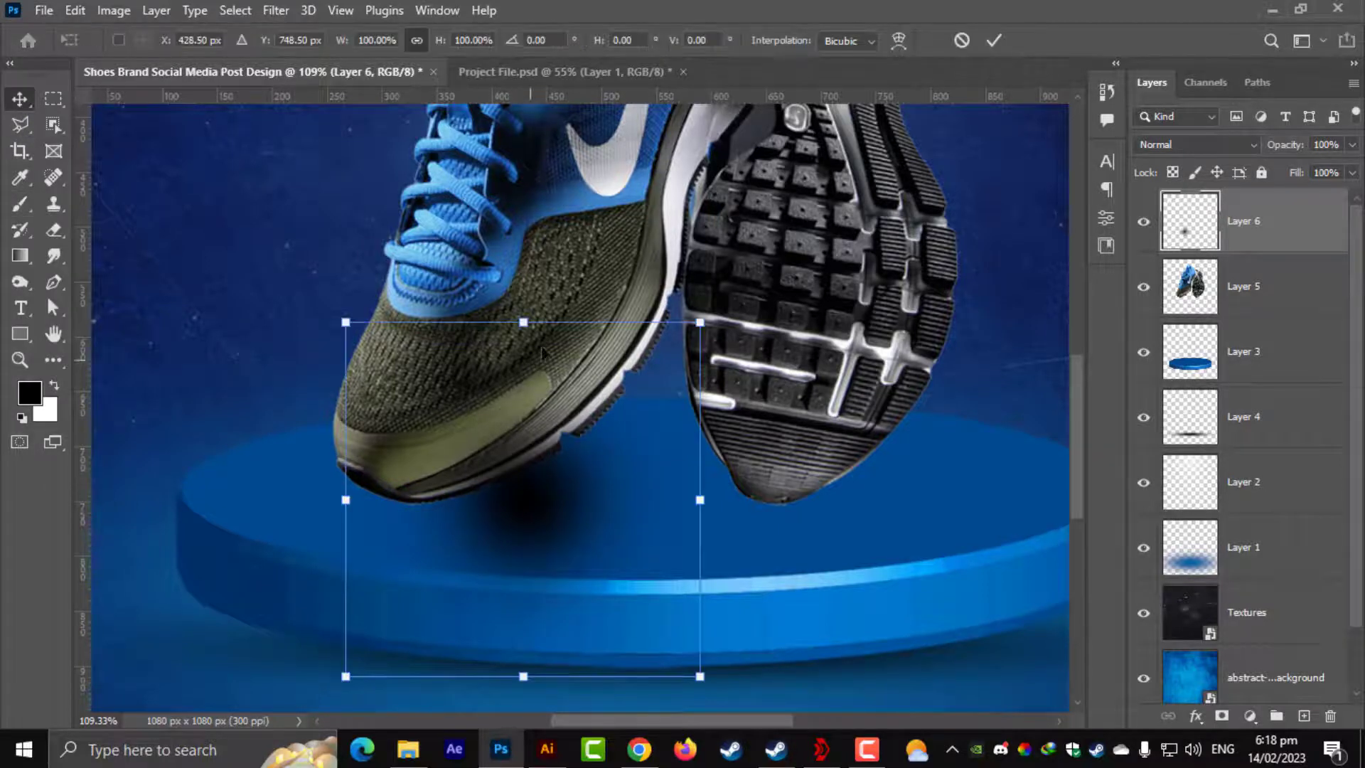
left_click_drag(527, 334, 1012, 472)
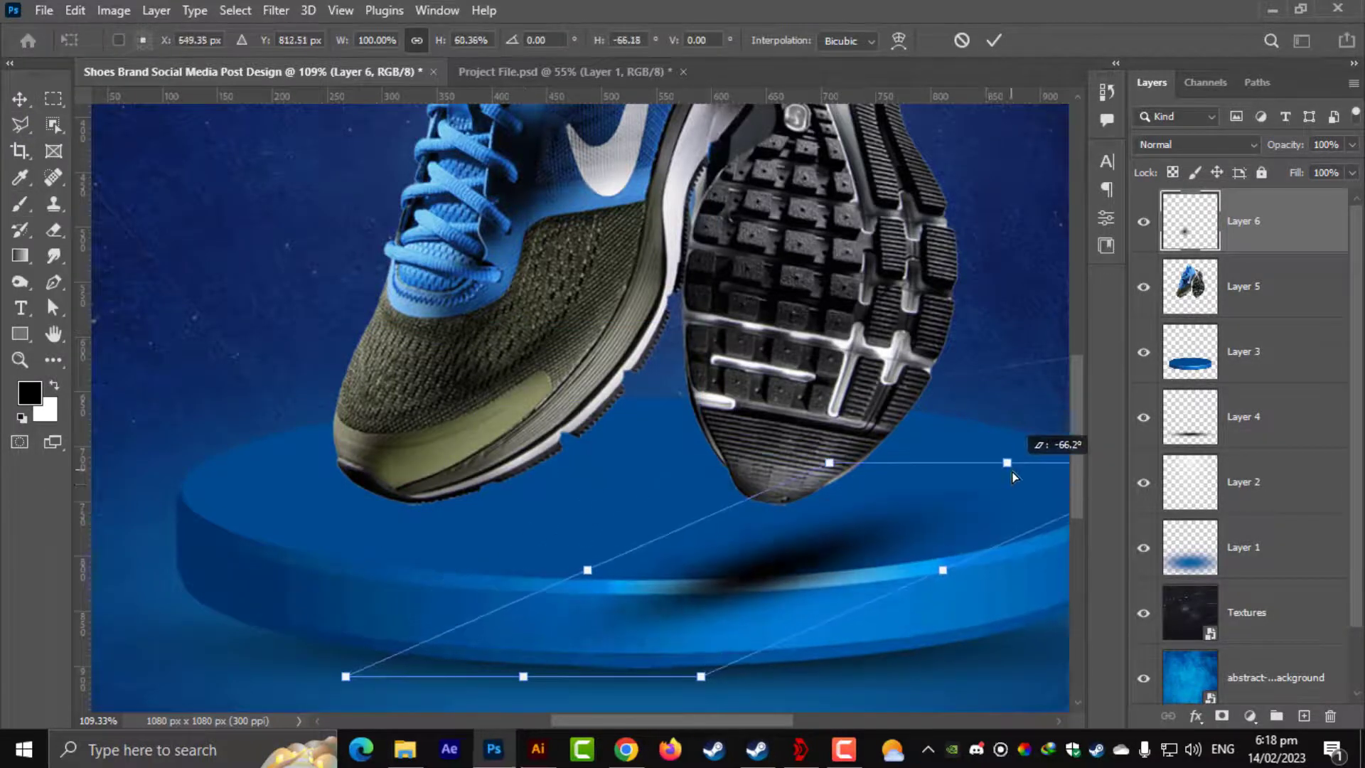
left_click_drag(627, 640, 364, 558)
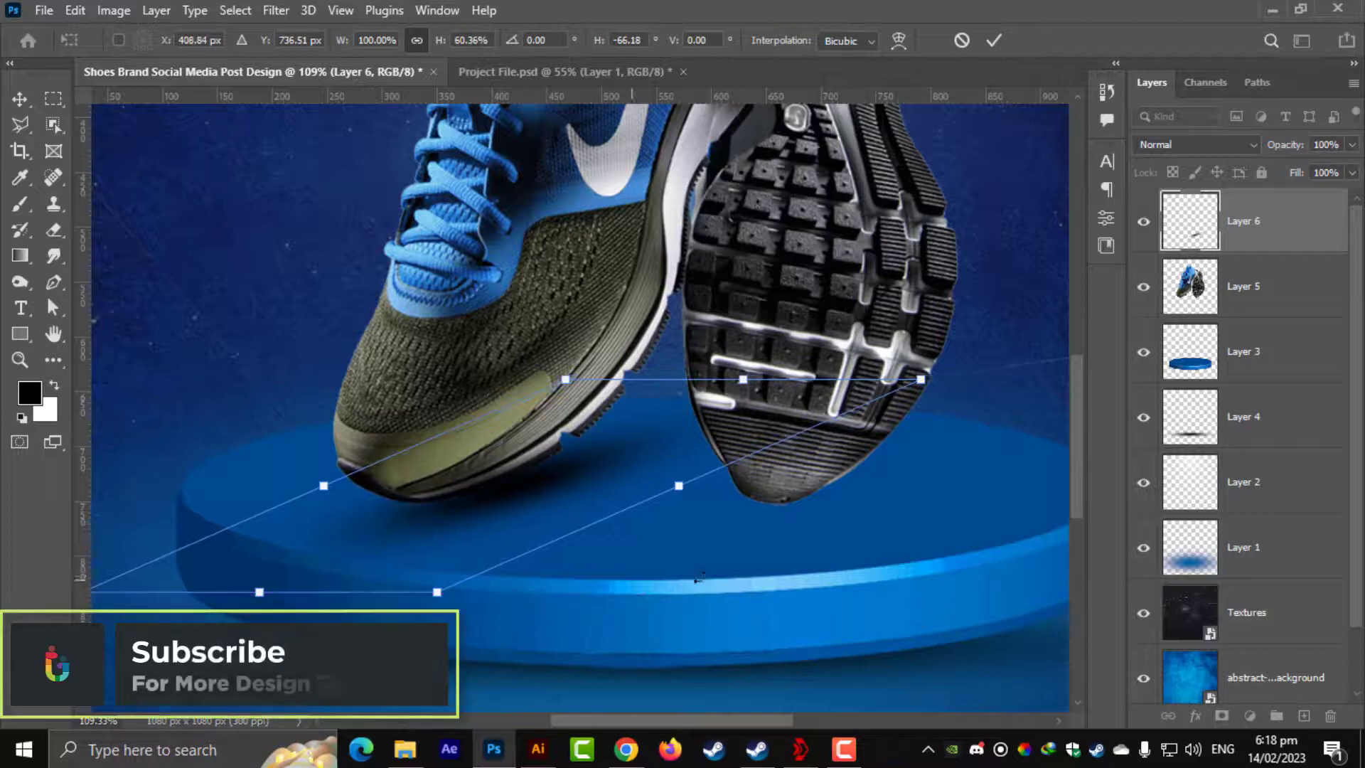
mouse_move(699, 576)
left_mouse_down()
mouse_move(714, 640)
mouse_move(683, 559)
left_mouse_up()
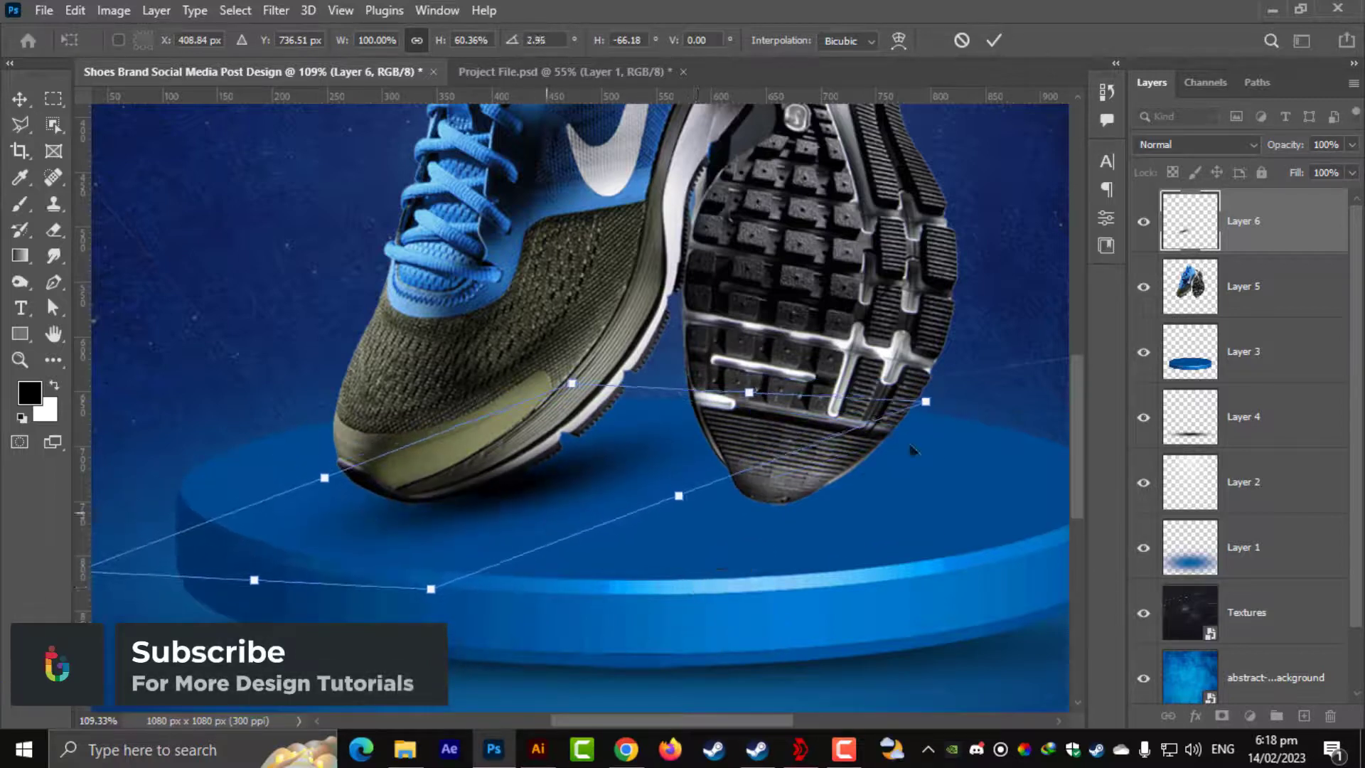
left_click_drag(1249, 249, 1209, 317)
Step: Enlarge and distort the left shoe's shadow to about 129% width and 204% height, placing it at about X 412 px, Y 723 px
key("ctrl+t")
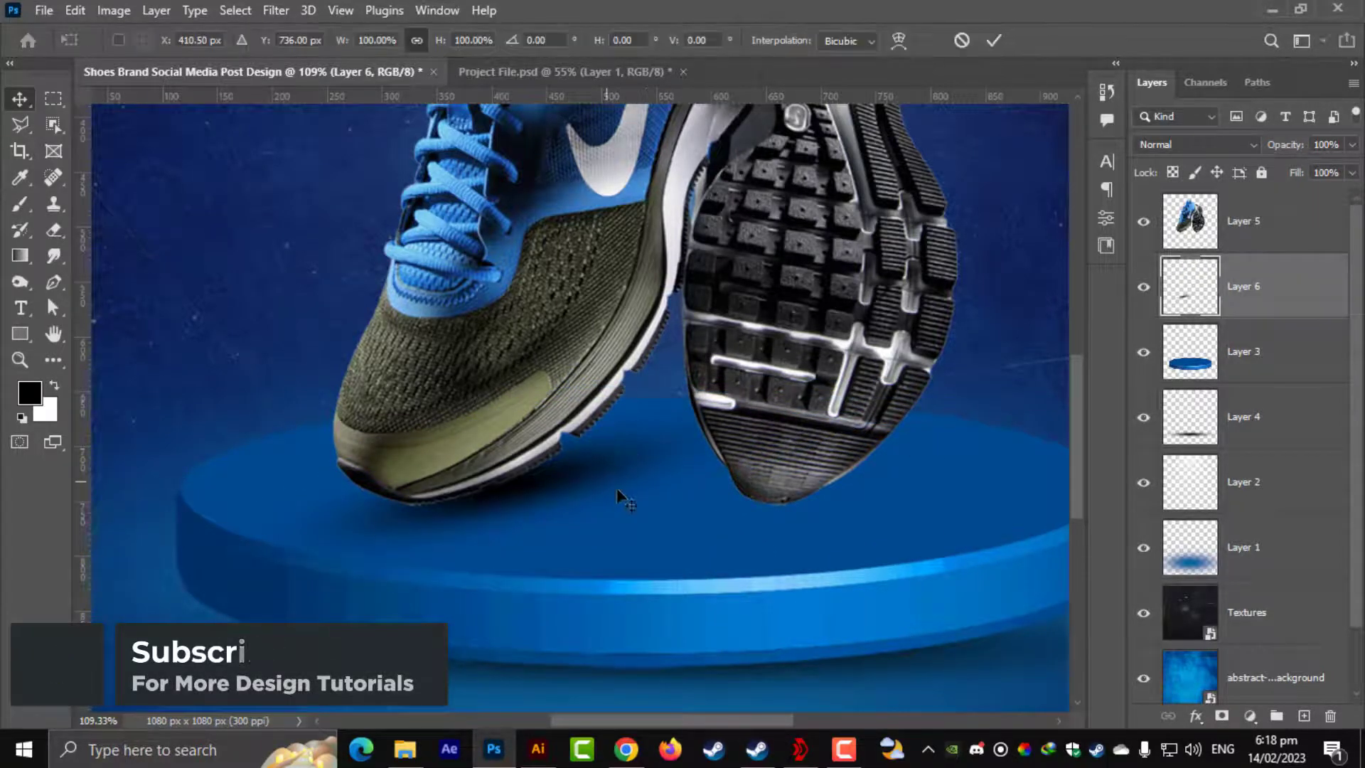
left_click_drag(617, 488, 569, 487)
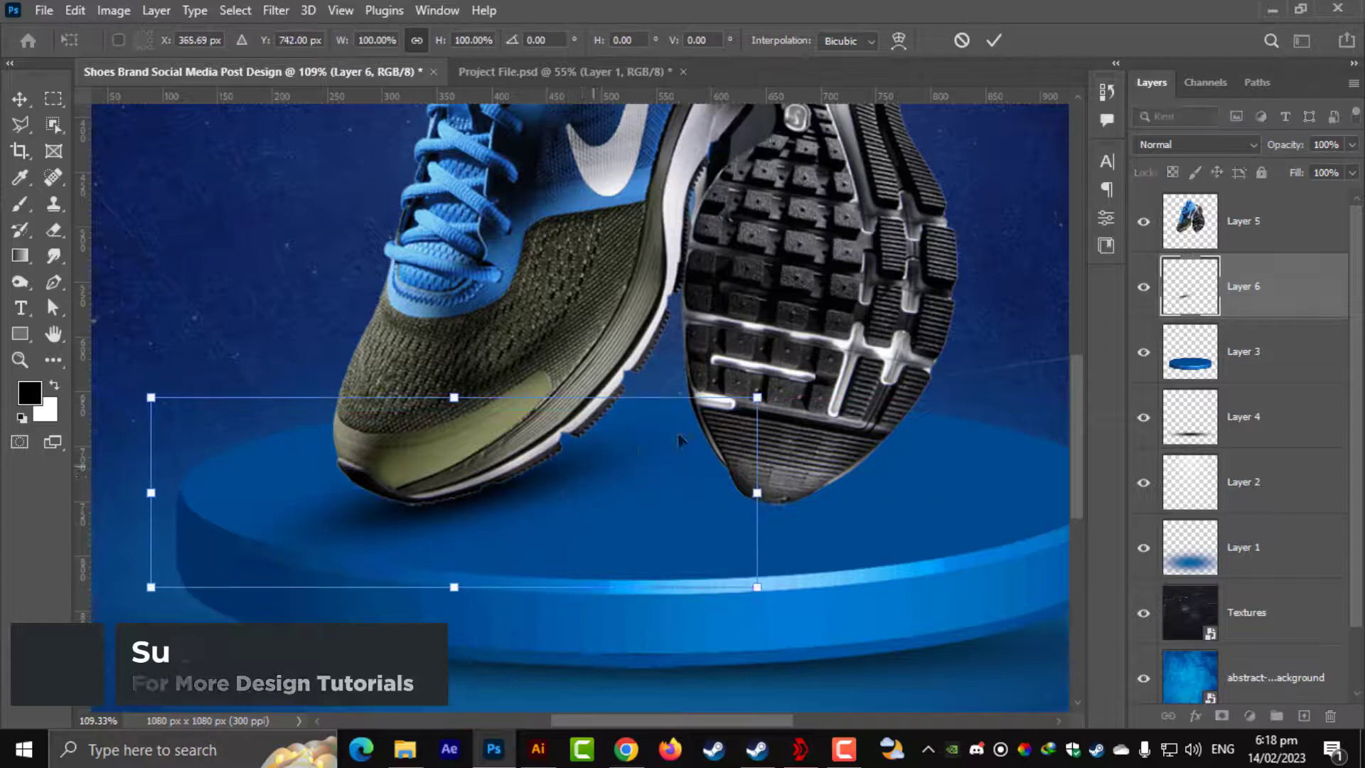
left_click_drag(757, 397, 1052, 297)
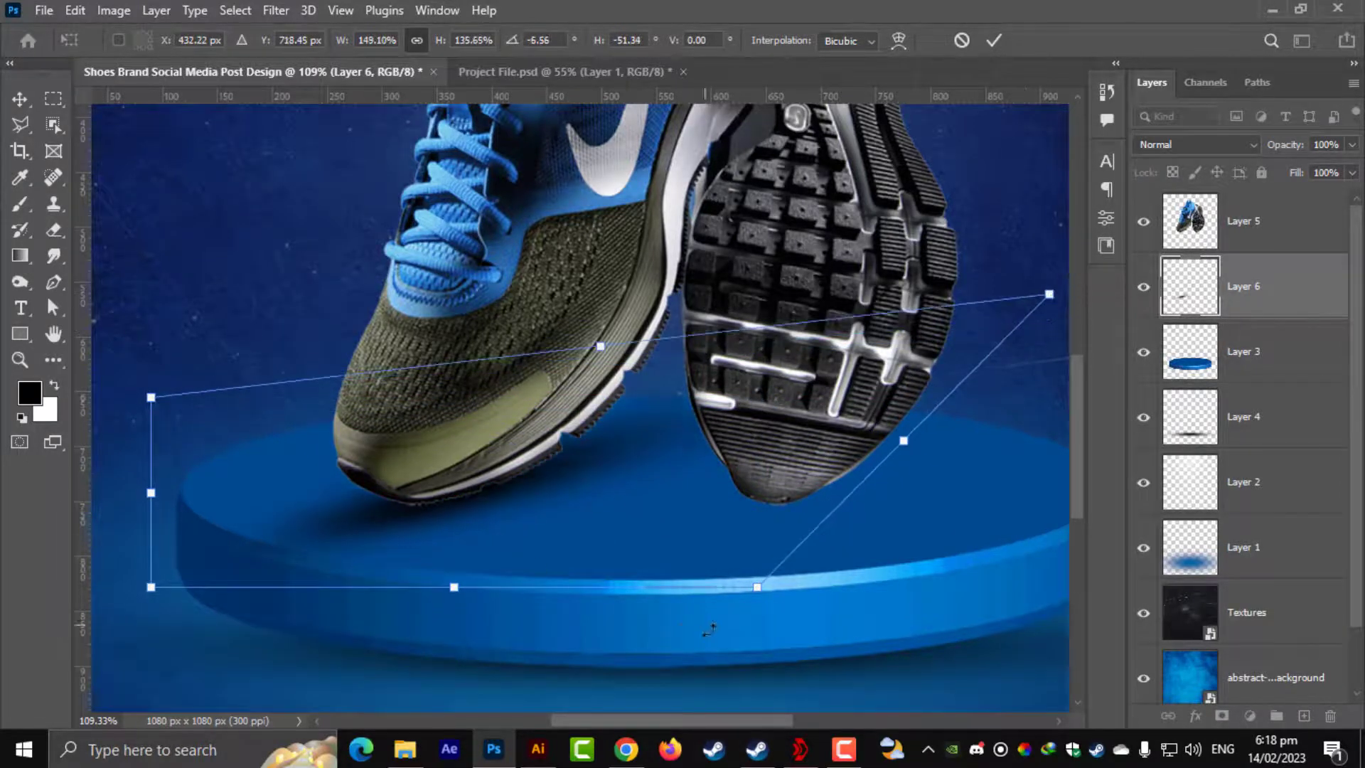
left_click_drag(151, 399, 274, 260)
left_click_drag(469, 501, 417, 512)
left_click_drag(706, 613, 795, 695)
mouse_move(585, 526)
left_mouse_down()
mouse_move(574, 569)
mouse_move(560, 524)
left_mouse_up()
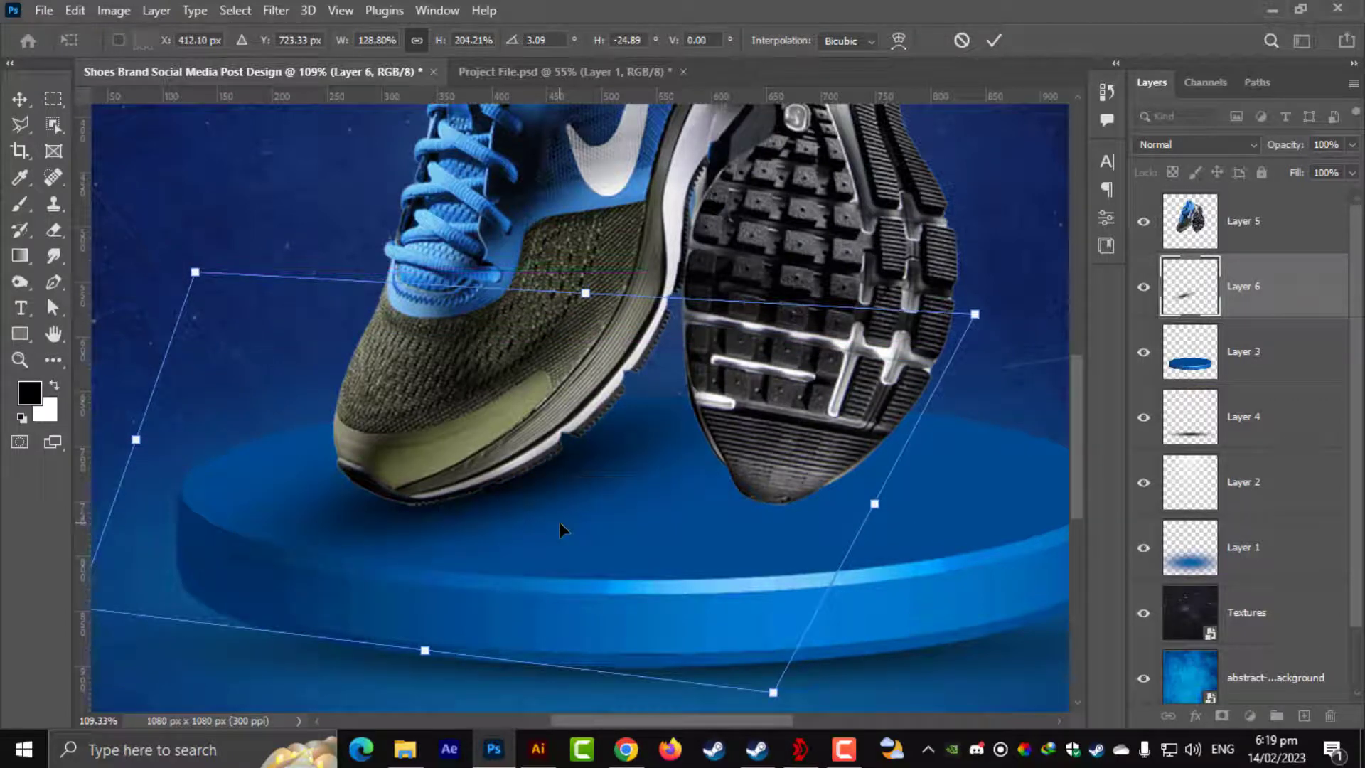
key("Return")
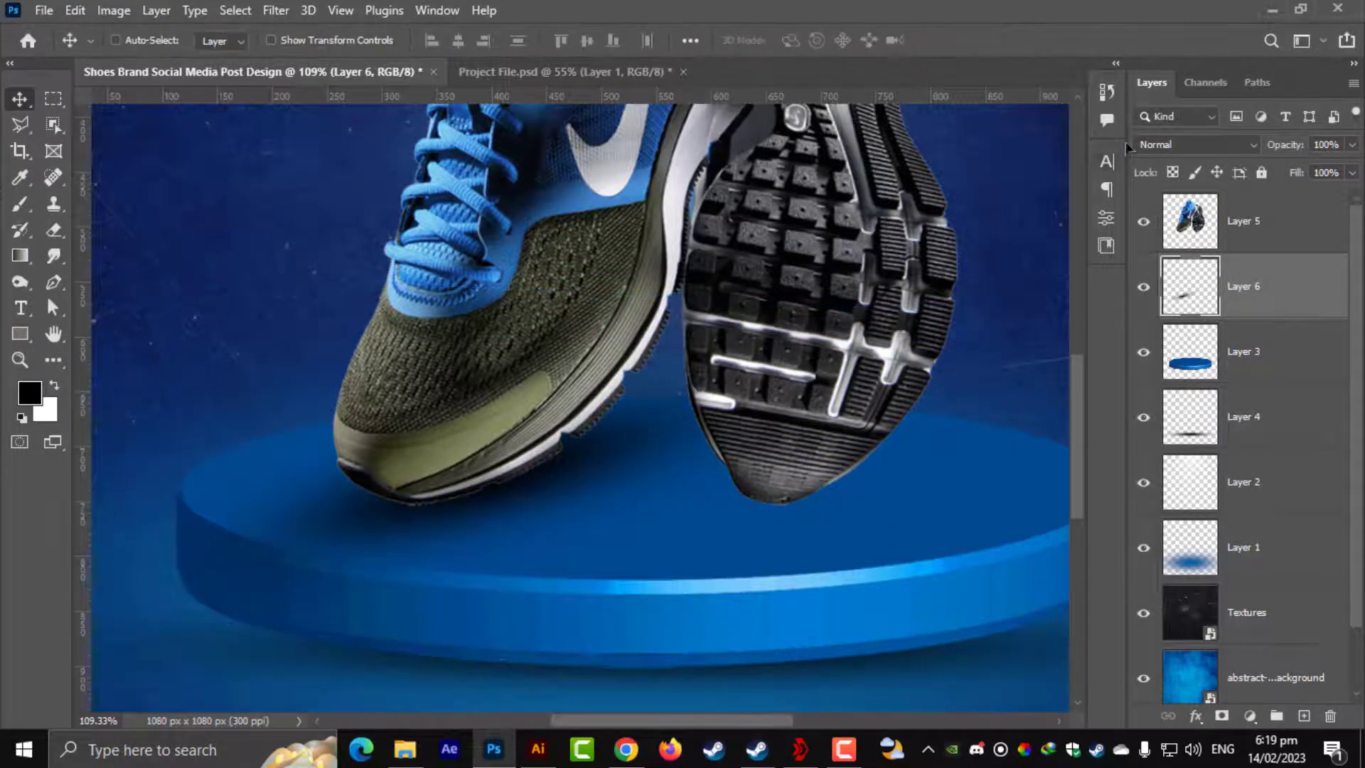
Step: Lower the opacity of the left shoe's shadow layer to 85%
left_click(1352, 146)
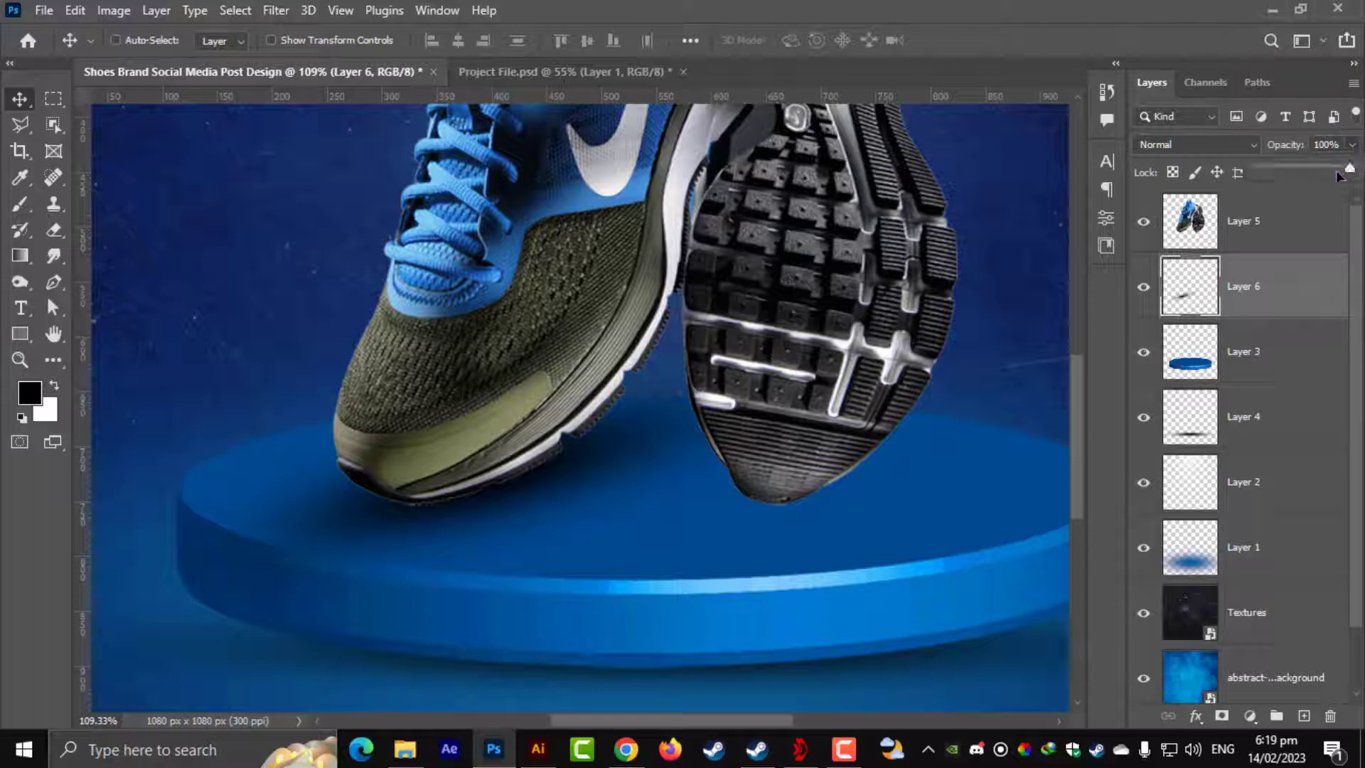
left_click_drag(1336, 173, 1334, 171)
scroll(810, 439, "down", 5)
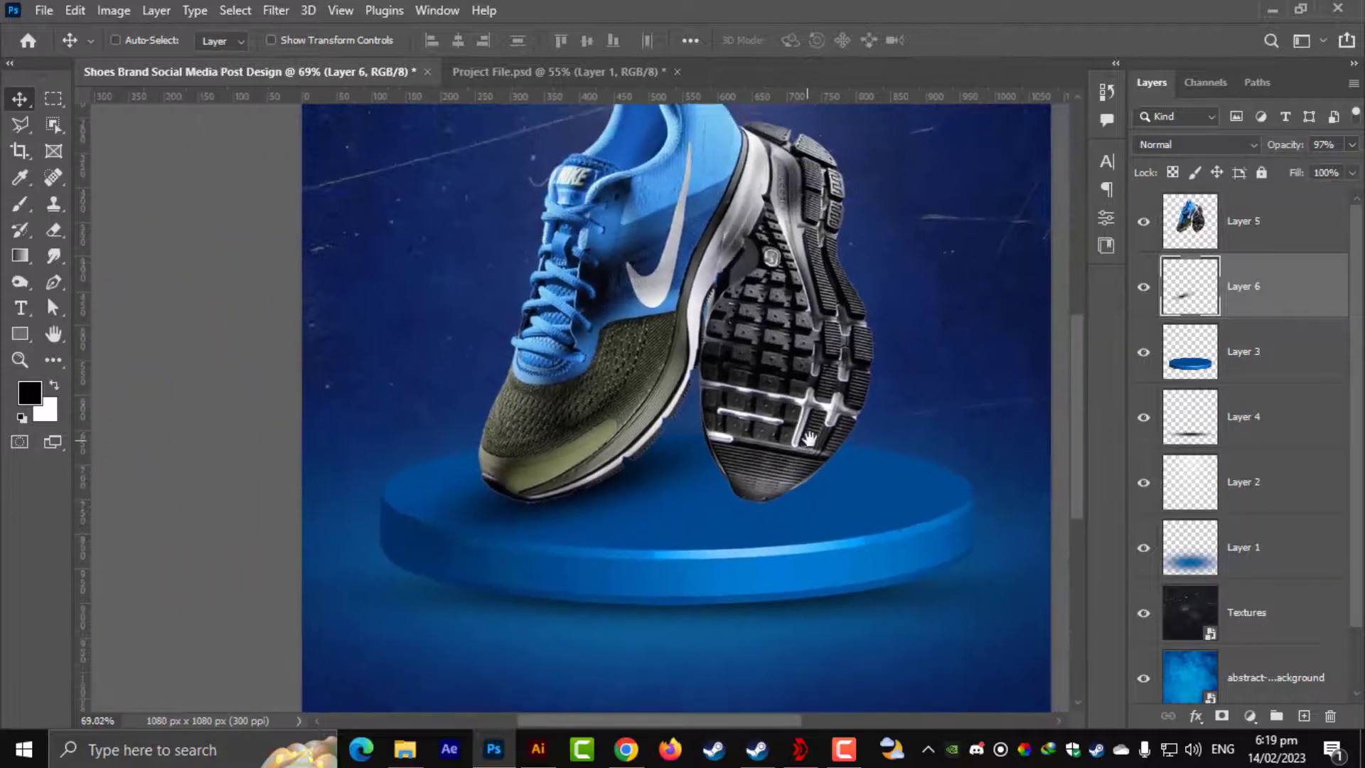
left_click(1352, 144)
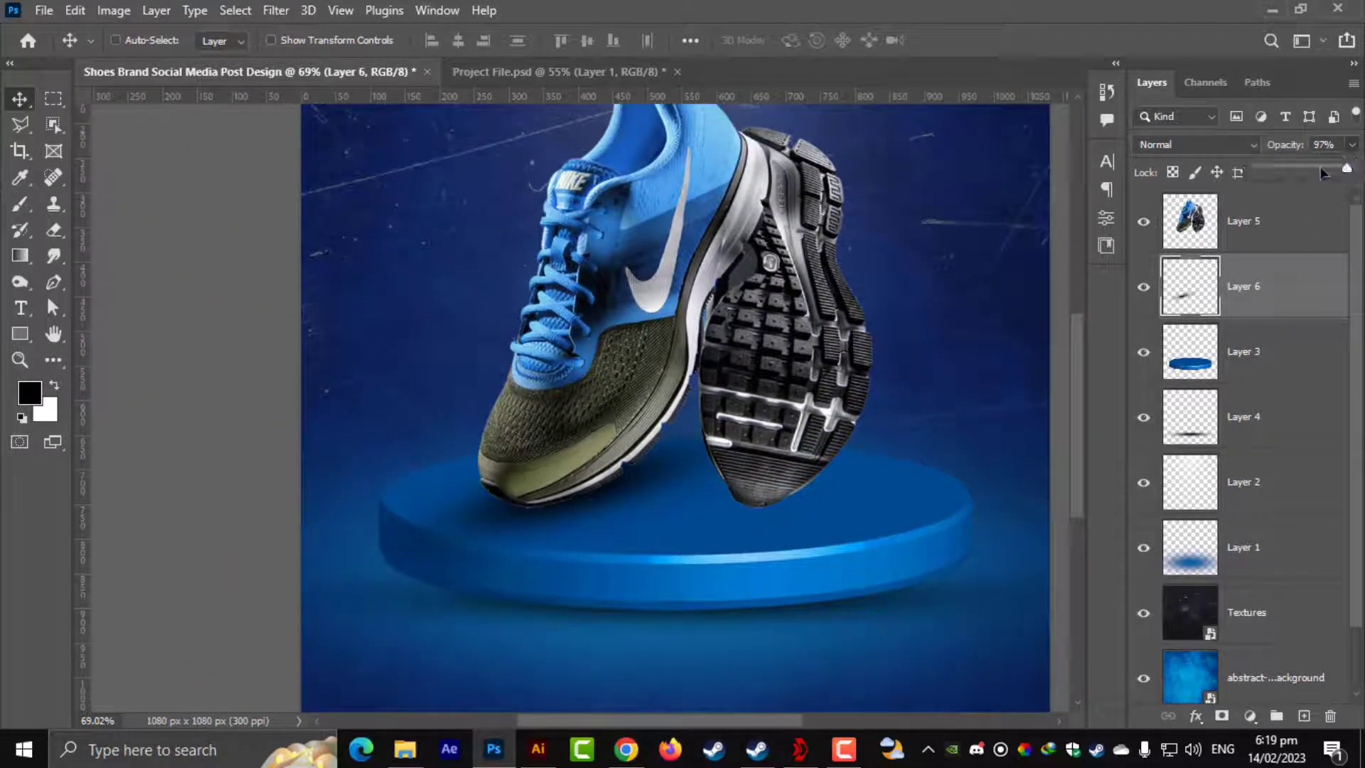
left_click_drag(1346, 172, 1312, 171)
Step: Paint a soft black 200 px brush spot at the right shoe's toe on a new layer above Layer 6
scroll(1166, 274, "down", 1)
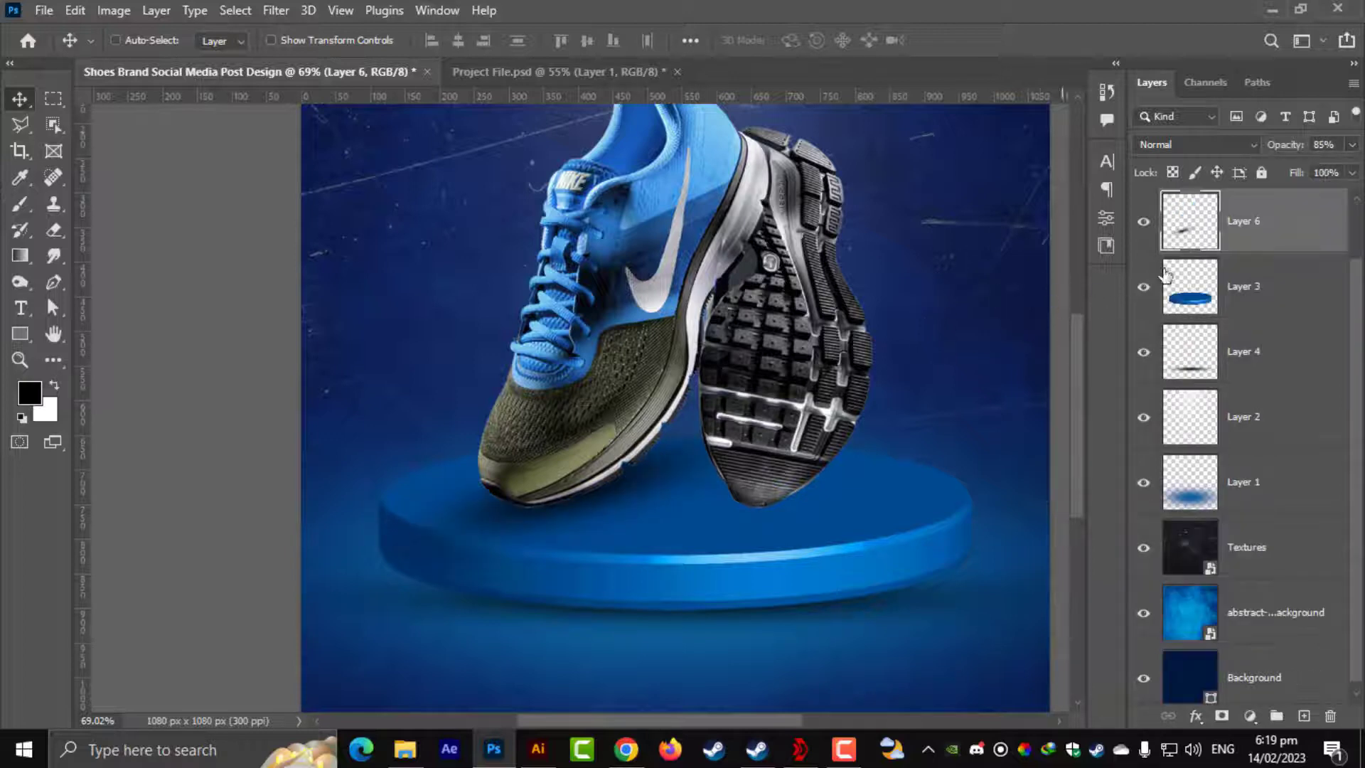
left_click(1304, 716)
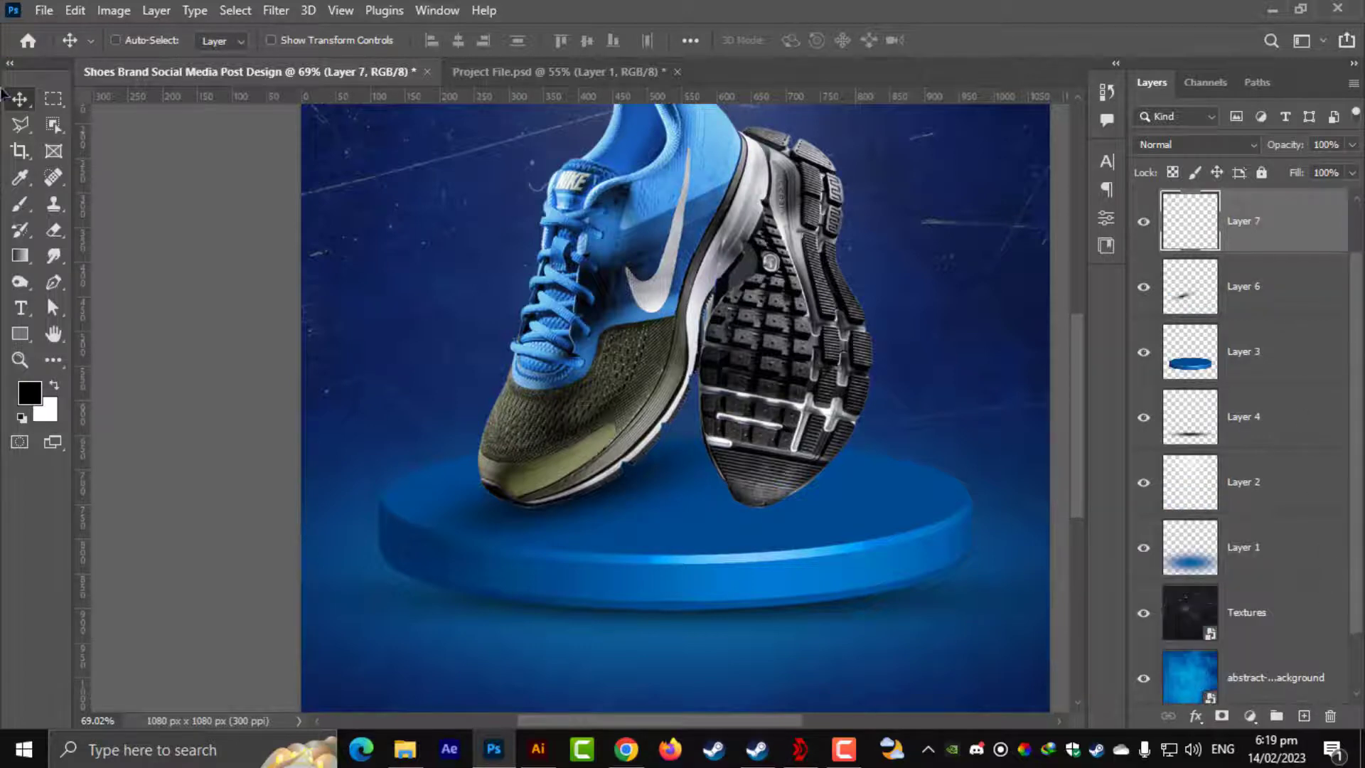
left_click(19, 206)
scroll(740, 497, "up", 2)
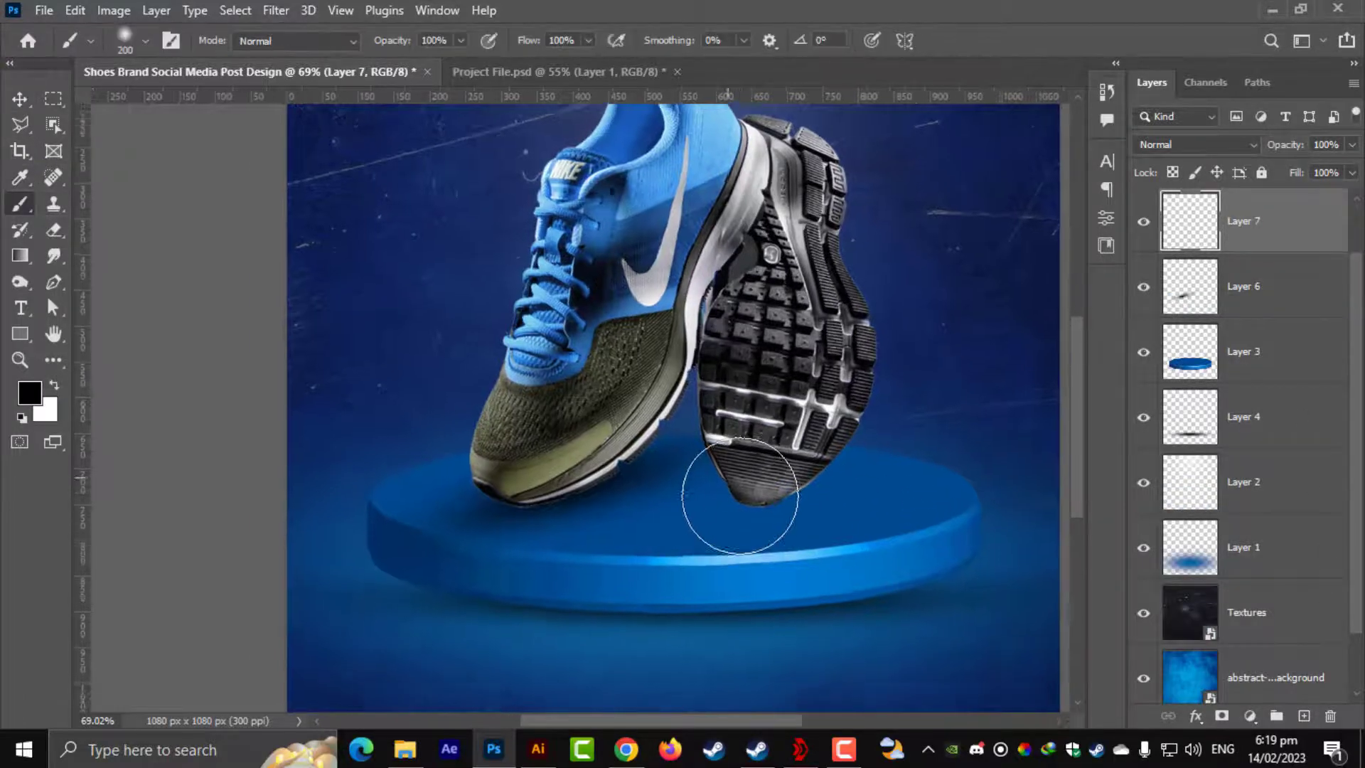
left_click(729, 501)
Step: Flatten the new black spot to roughly a third of its height and shape it into a small shadow under the right shoe's toe
key("ctrl+t")
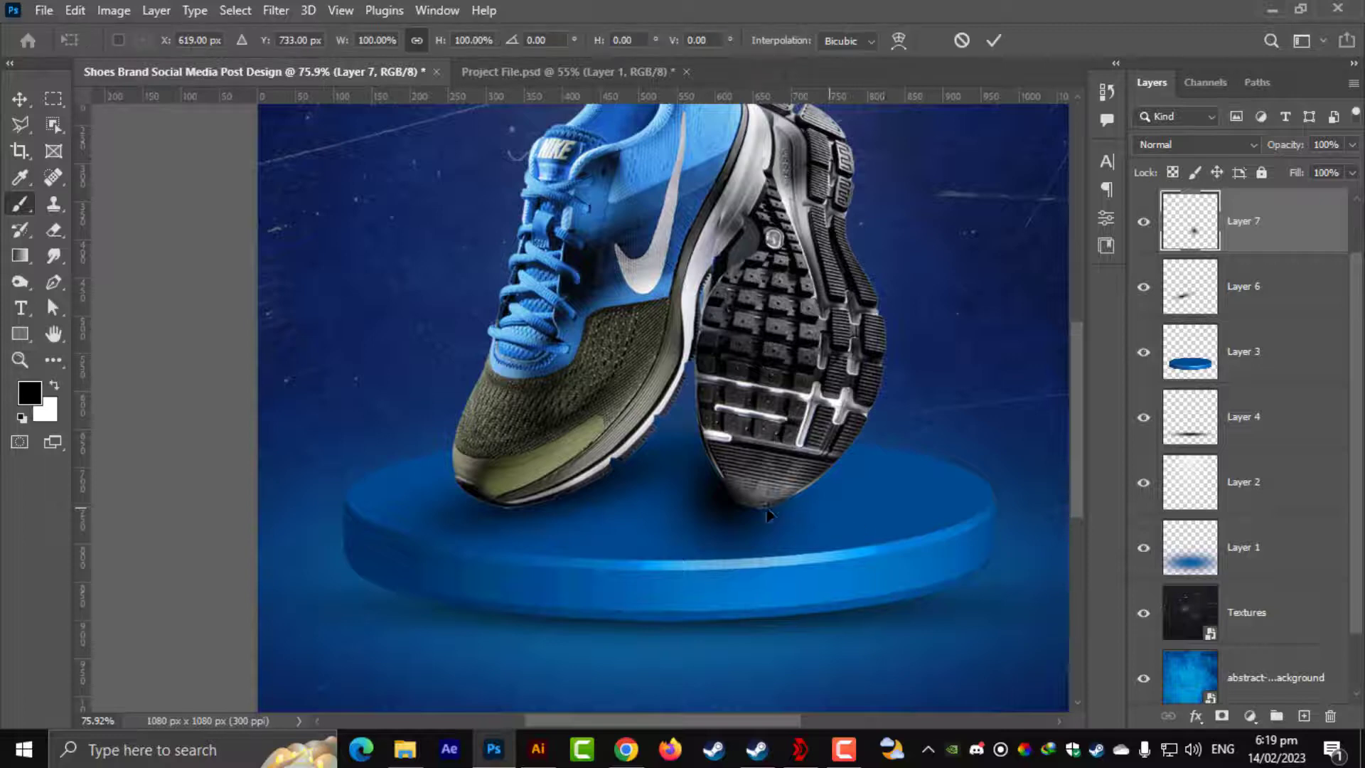
left_click_drag(852, 370, 778, 513)
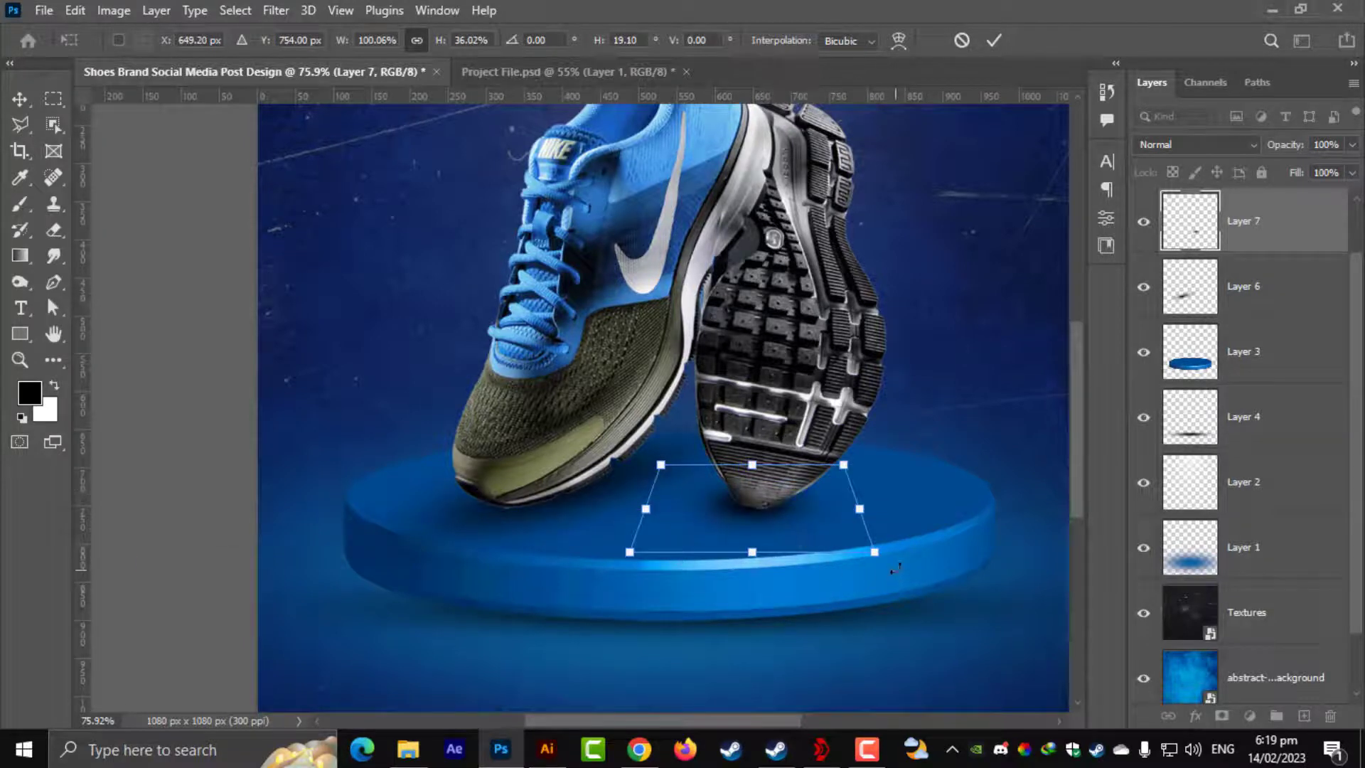
left_click_drag(877, 554, 864, 518)
key("Return")
key("b")
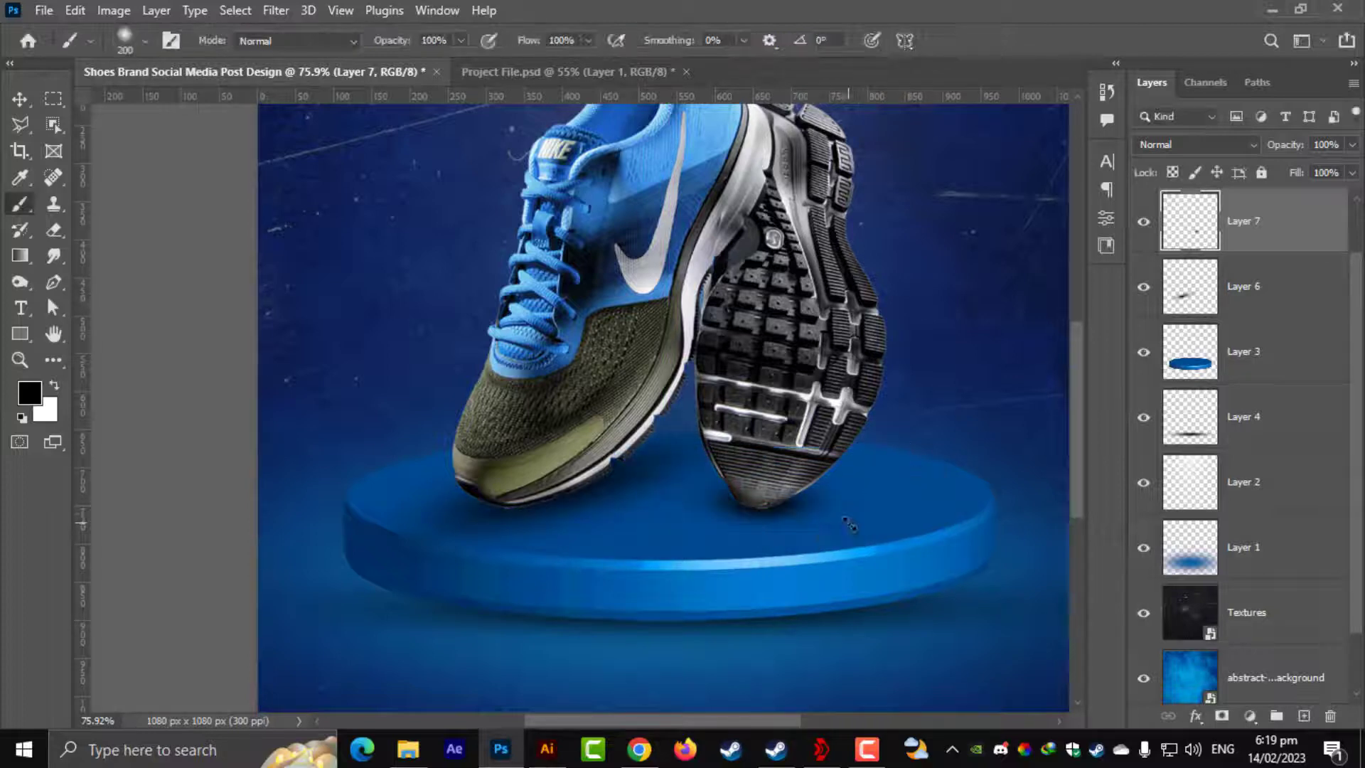
Step: Set Layer 7's shadow opacity to 80% and shift the shoes, podium and all their shadows slightly lower on the canvas
key("ctrl+0")
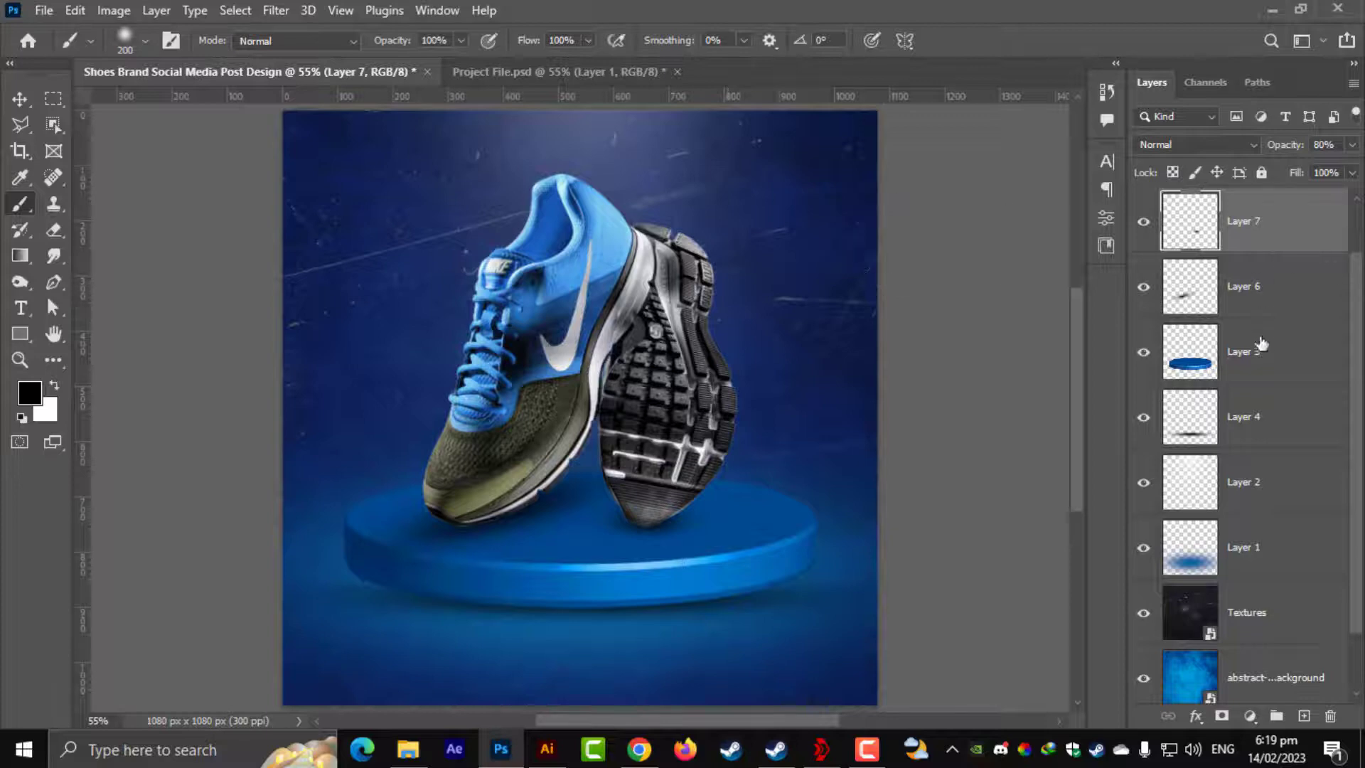
left_click(1264, 379, "shift")
scroll(1280, 341, "up", 1)
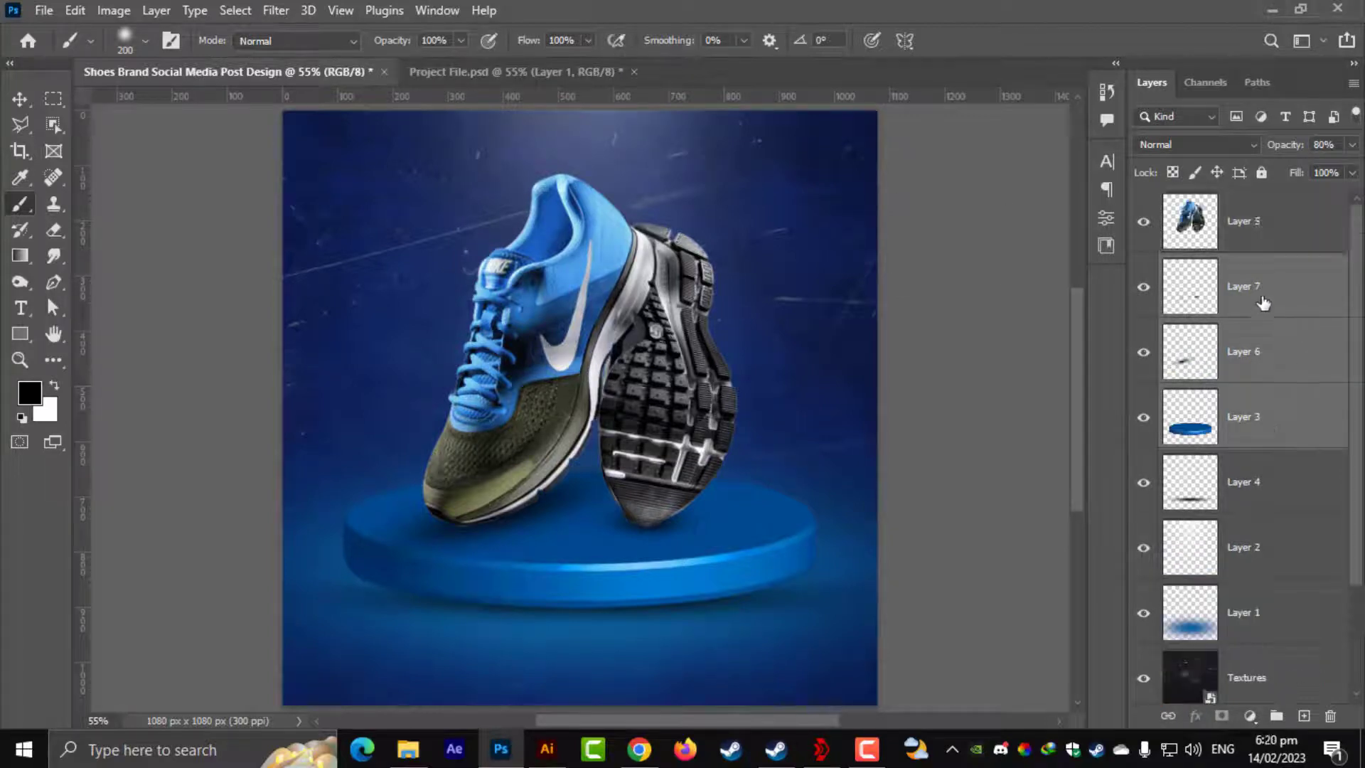
left_click(1247, 237)
left_click(1265, 420, "shift")
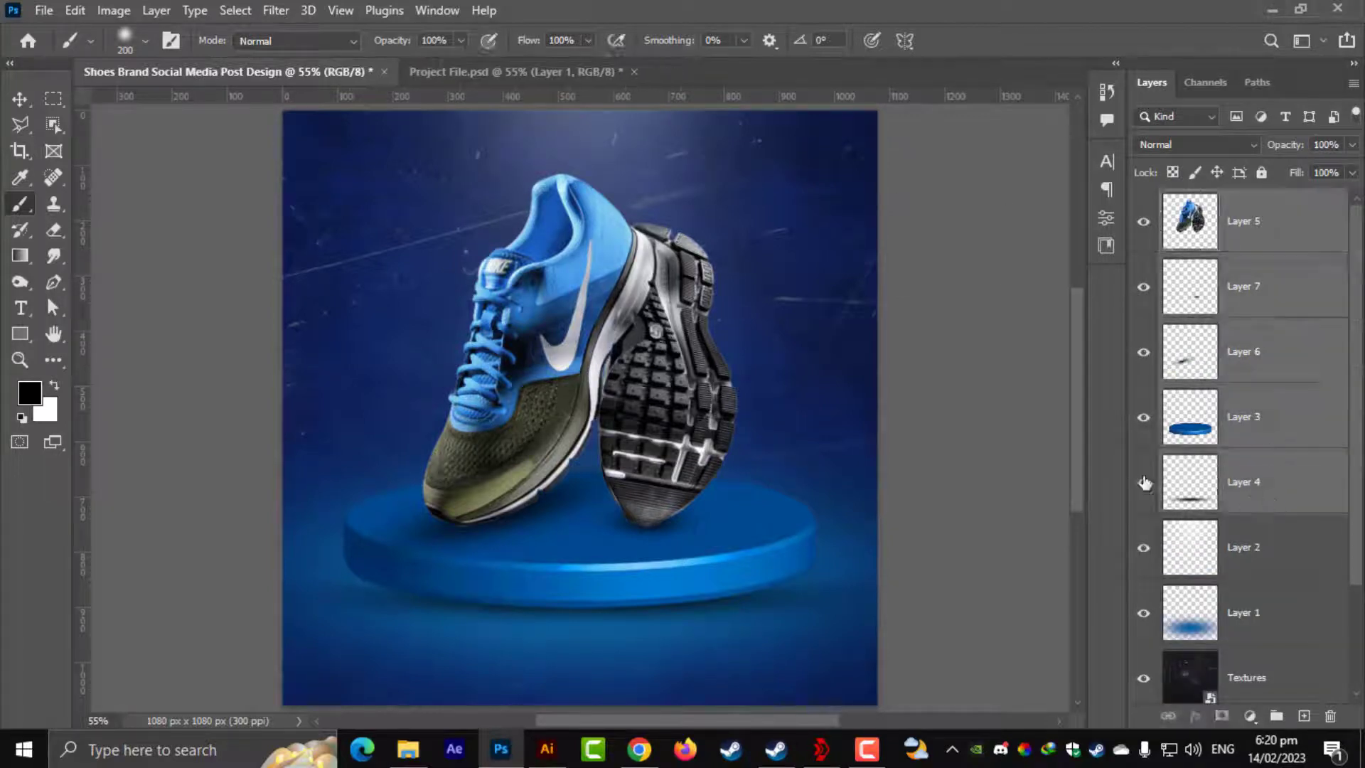
key("ctrl+t")
scroll(751, 455, "down", 2)
left_click_drag(713, 409, 715, 421)
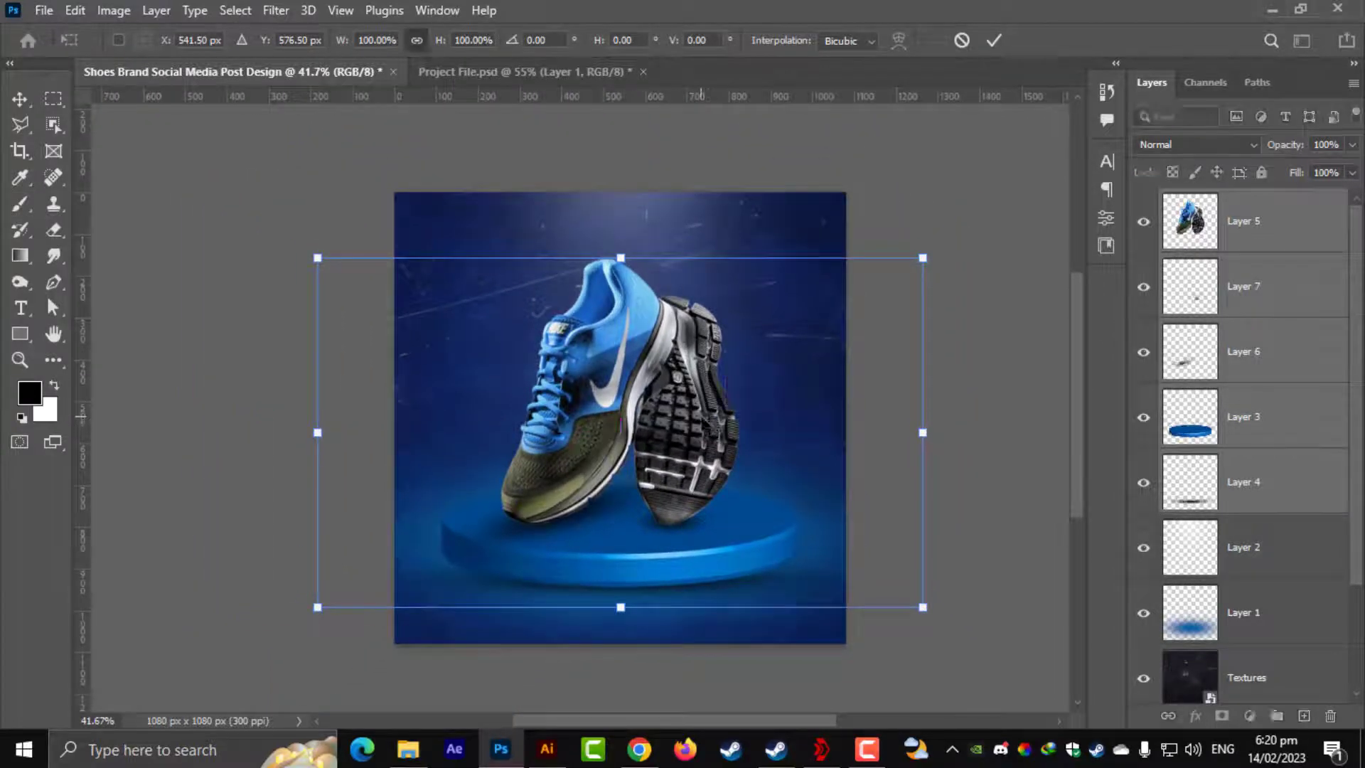
key("Return")
key("b")
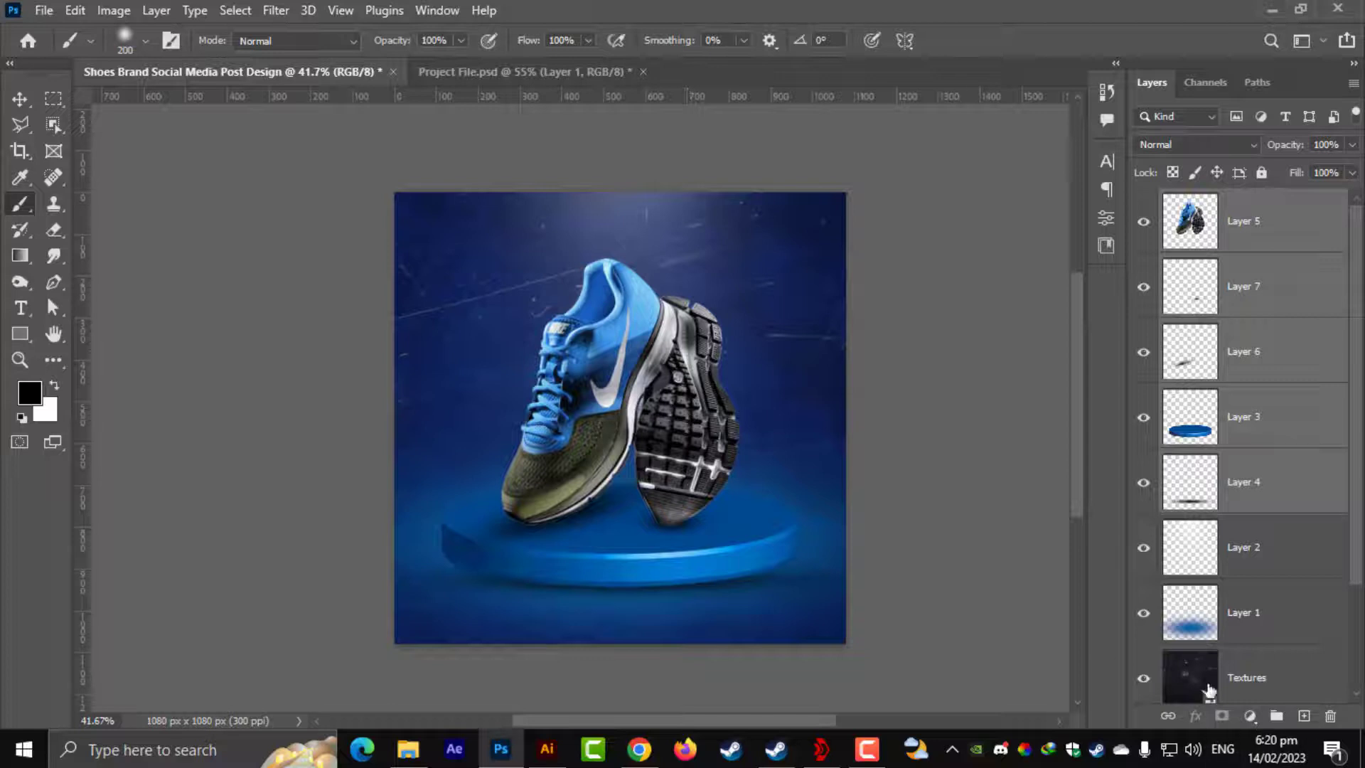
Step: Move the blue floor glow on Layer 1 slightly lower behind the podium
left_click(1209, 612)
key("ctrl+t")
left_click_drag(566, 564, 642, 590)
key("Return")
scroll(640, 585, "up", 2)
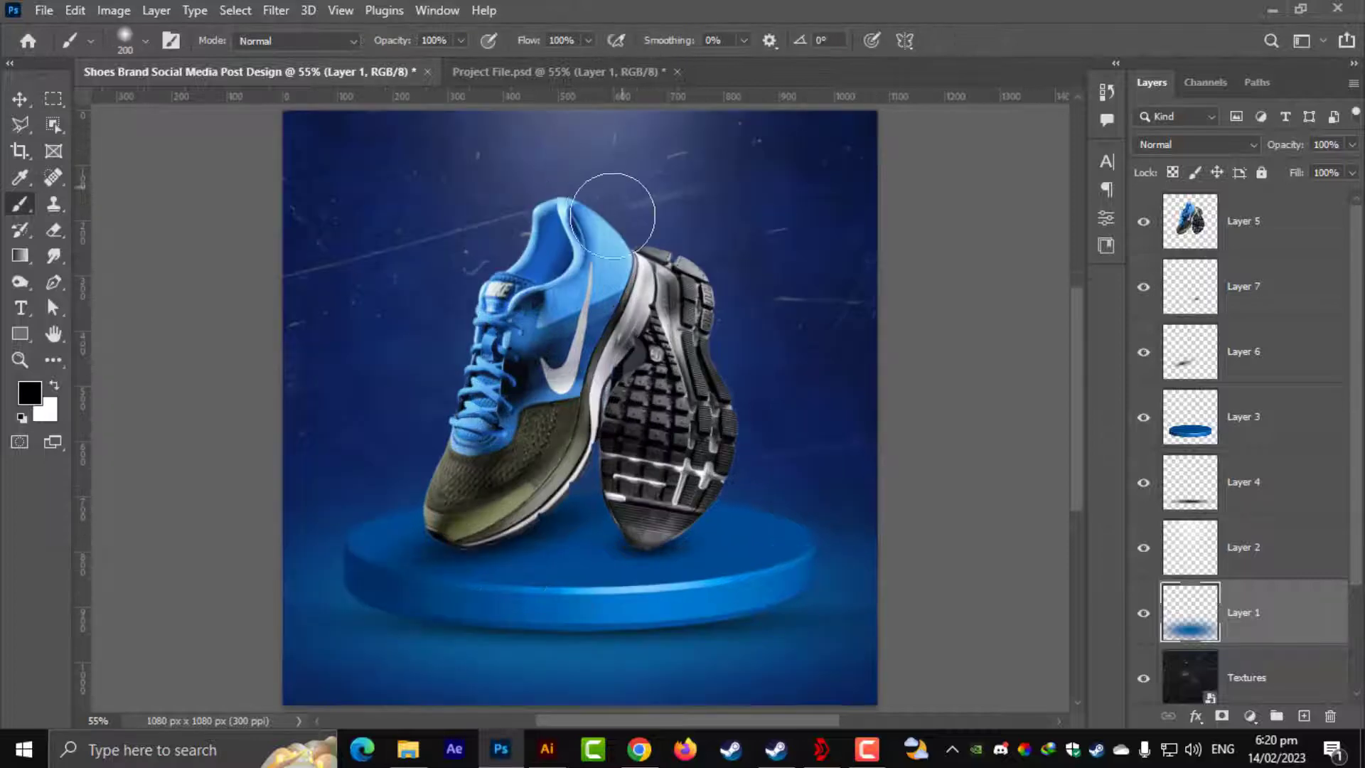
Step: Add the blue title "SPORTS" in the Aku & Kamu font above Layer 1 and enlarge it to headline size
scroll(625, 207, "up", 1)
scroll(624, 274, "up", 3)
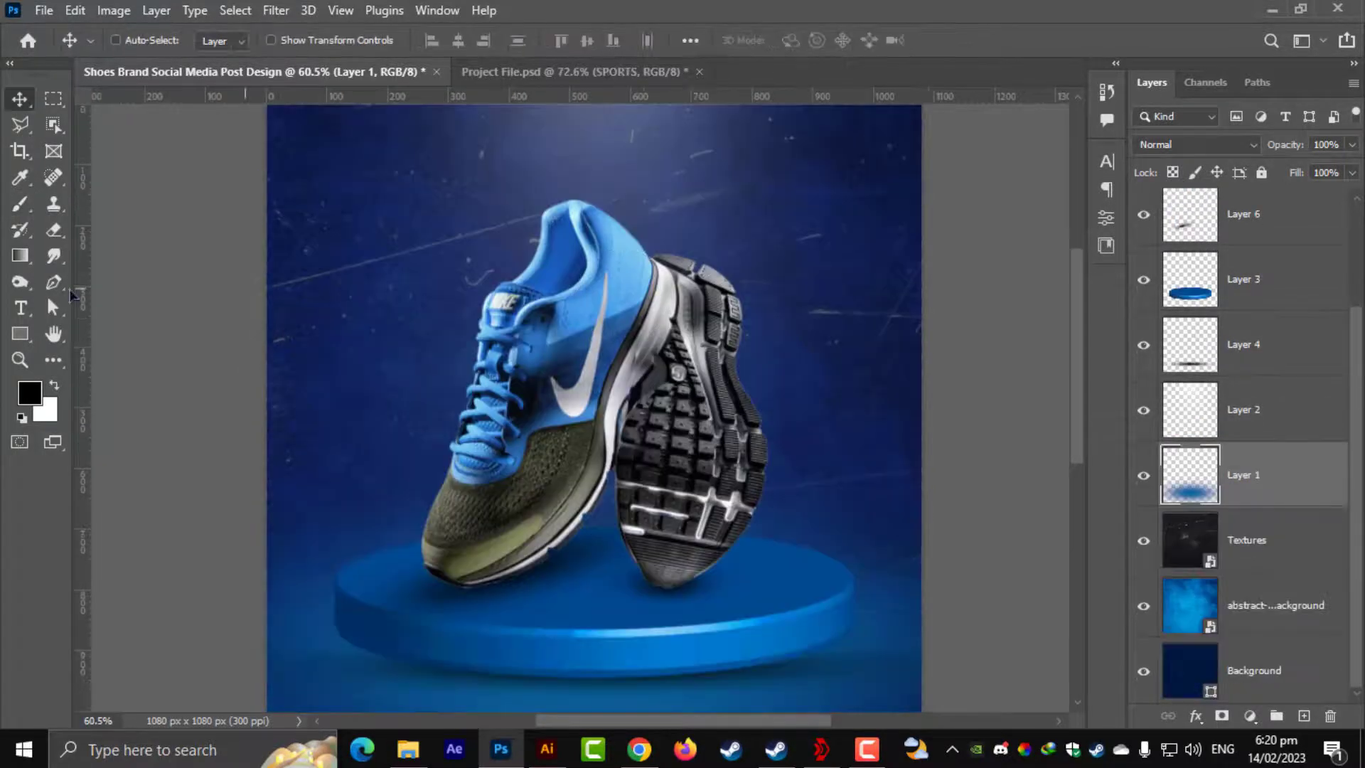
left_click(20, 308)
left_click(408, 272)
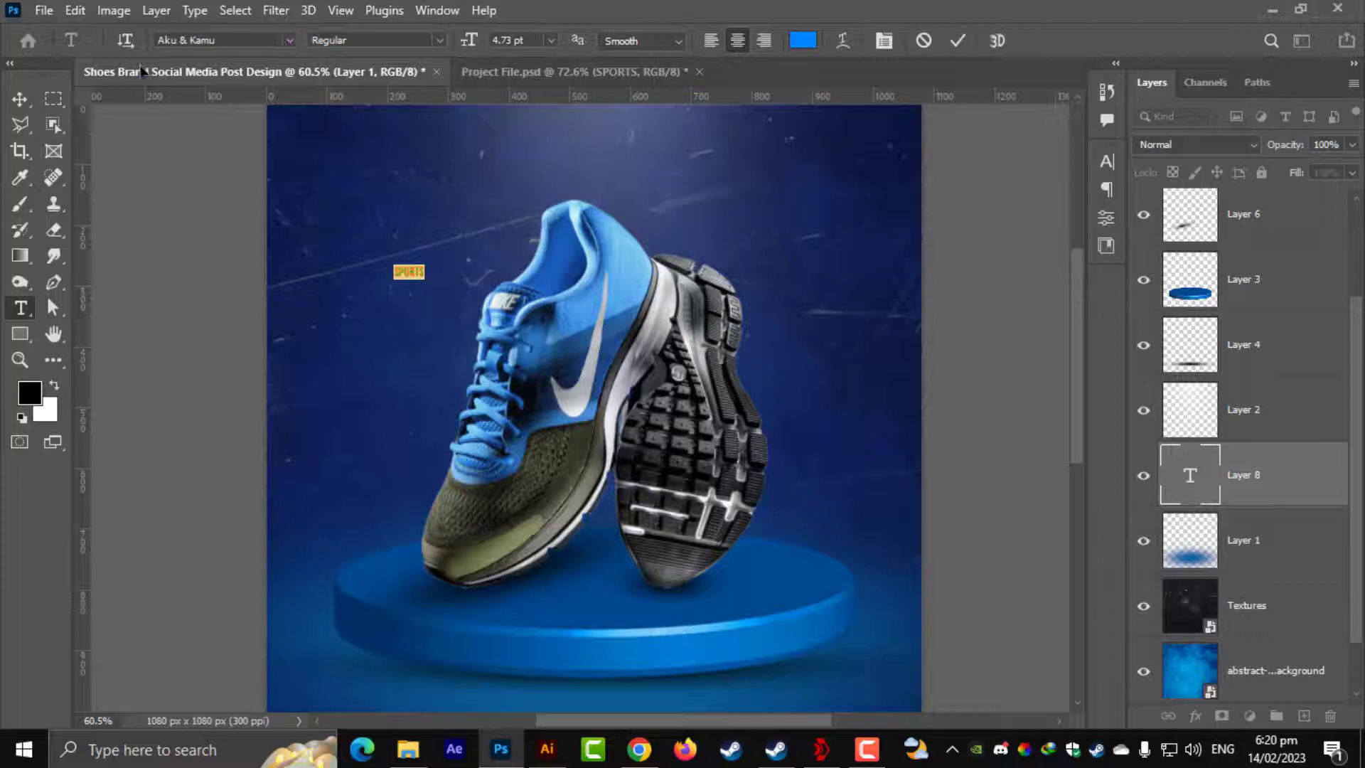
left_click(19, 99)
key("ctrl+t")
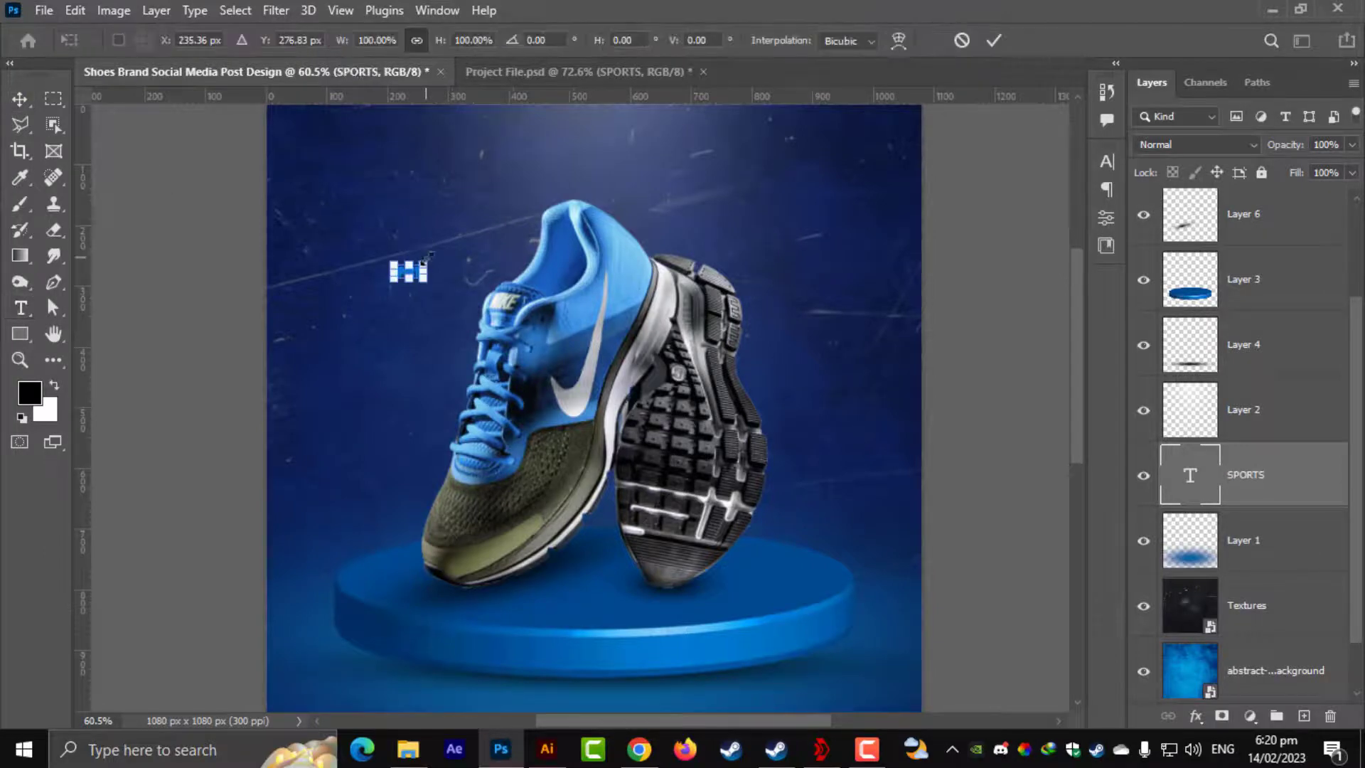
left_click_drag(425, 258, 796, 260)
key("Return")
Step: Skew the SPORTS title about -21.4° vertically, scale it to about 75%, and centre it near X 517 px, Y 148 px
scroll(719, 177, "up", 4)
key("ctrl+t")
left_click_drag(694, 330, 709, 361)
left_click_drag(829, 249, 770, 294)
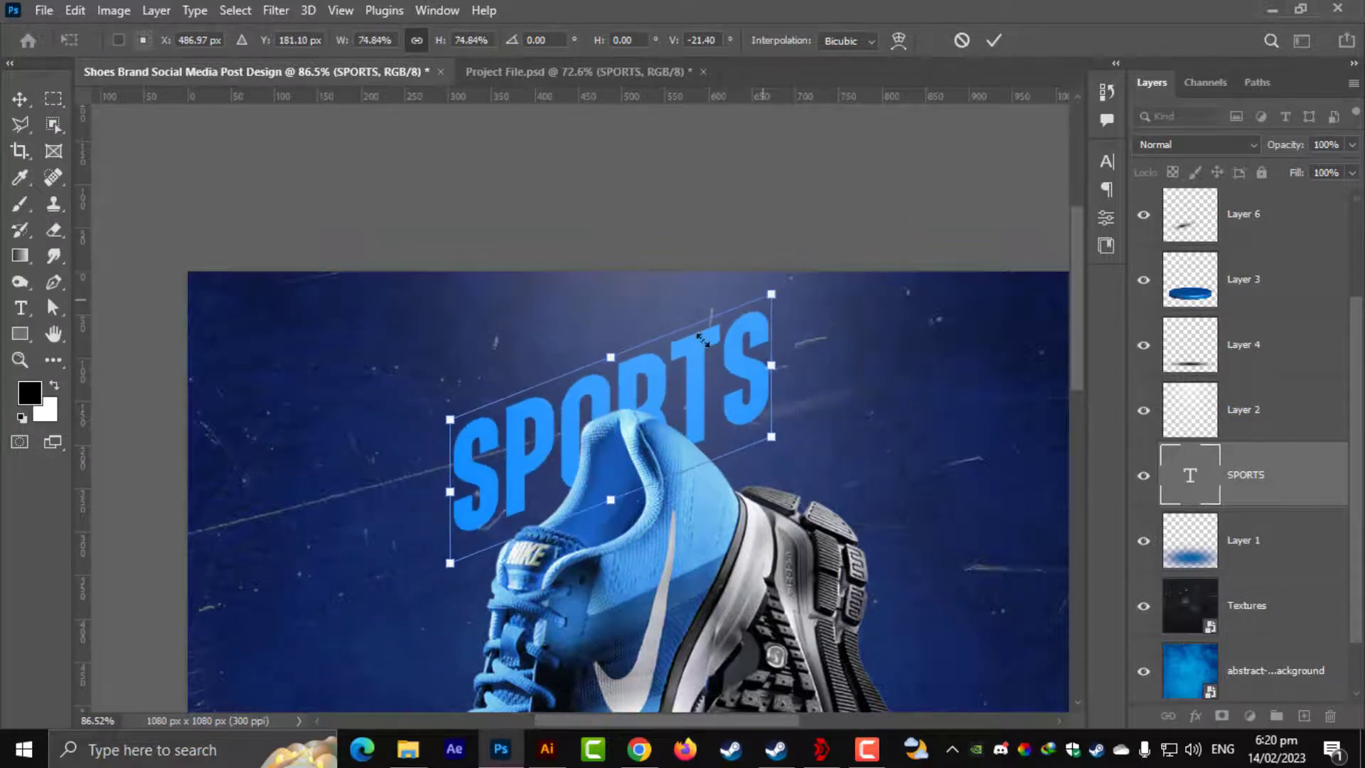
mouse_move(668, 364)
left_mouse_down()
mouse_move(688, 359)
mouse_move(687, 320)
mouse_move(687, 347)
left_mouse_up()
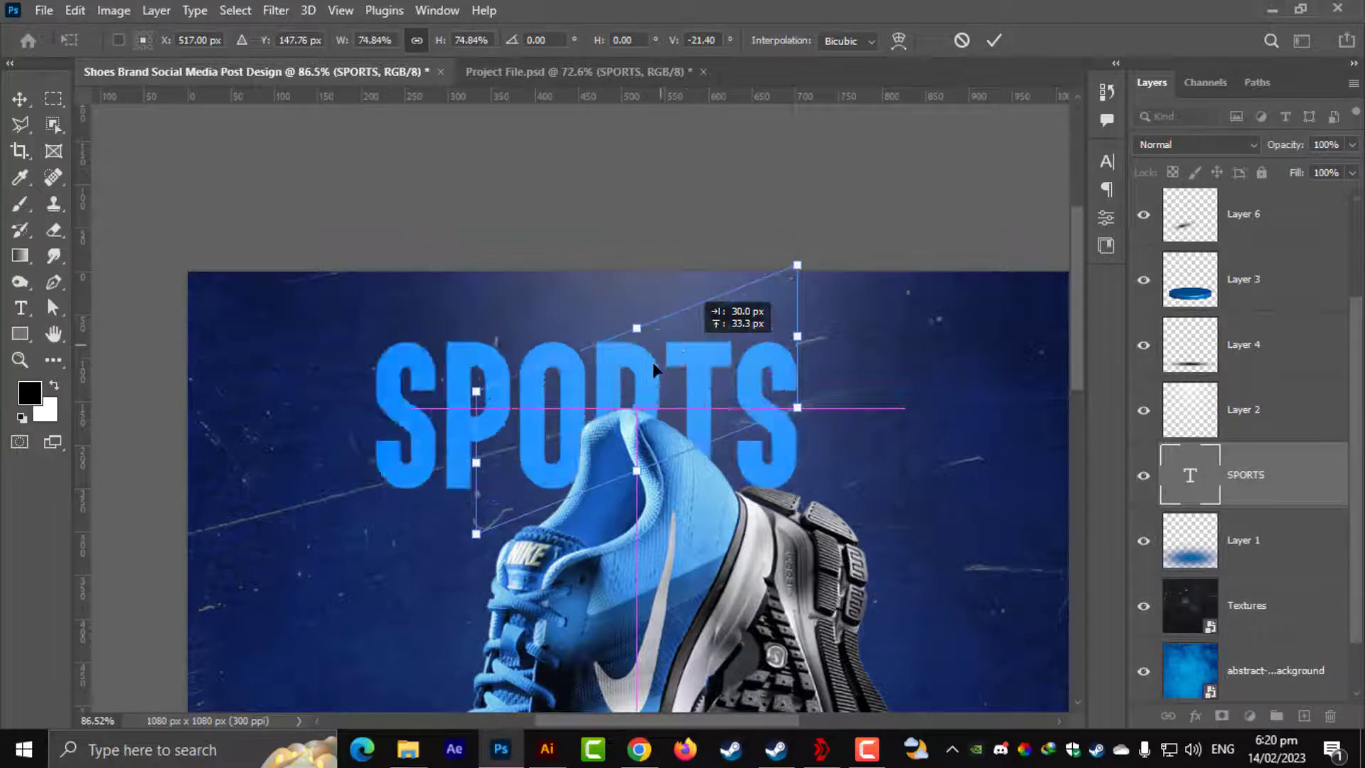
key("Return")
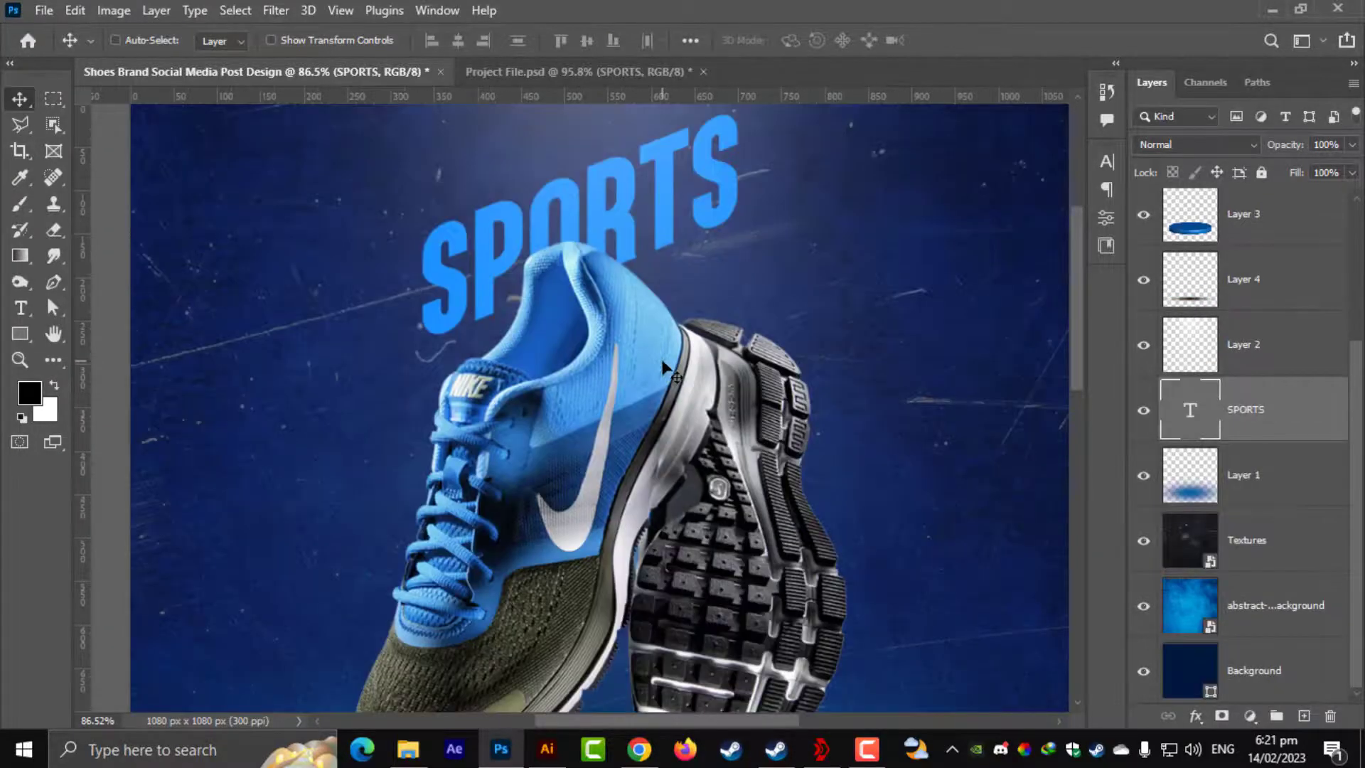
Step: Reduce the SPORTS title's upward slant, reposition it above the shoes, and place its layer directly below Layer 5
scroll(742, 366, "up", 4)
key("ctrl+t")
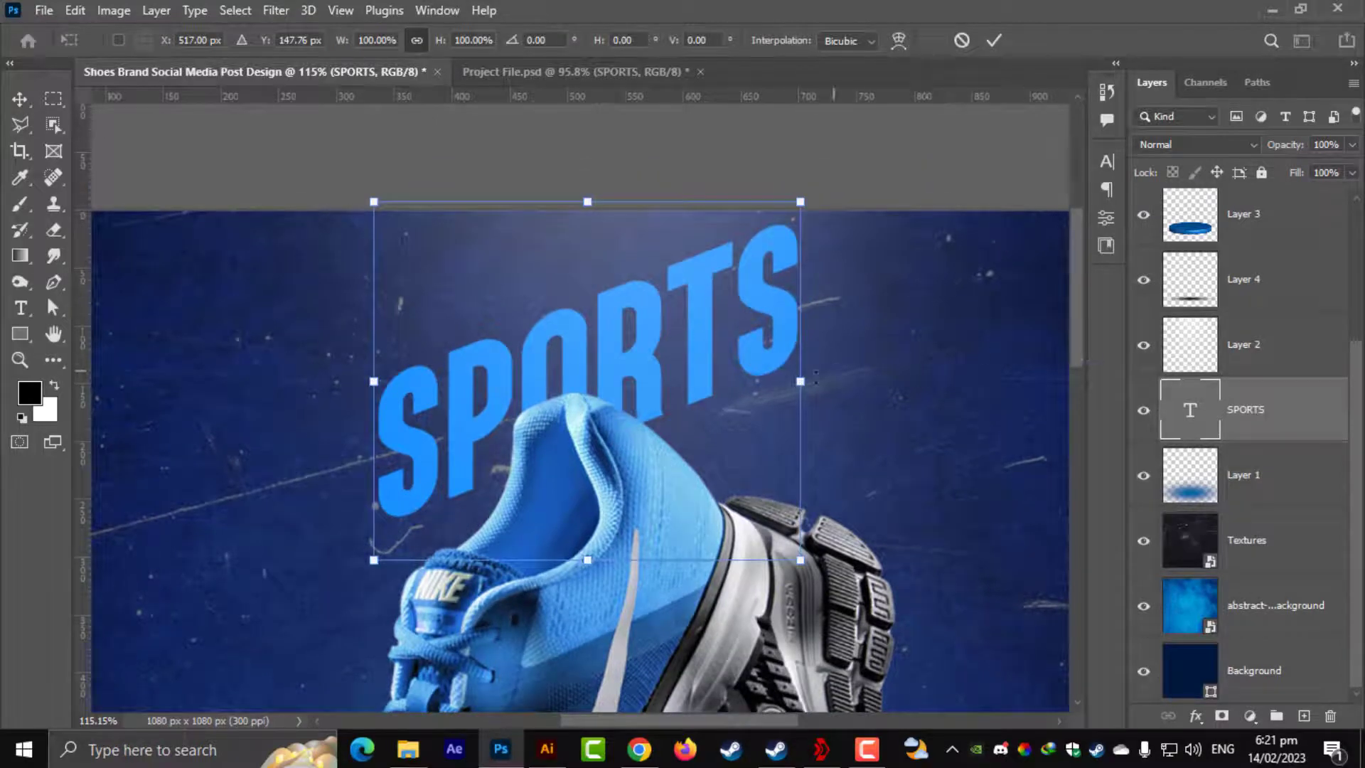
left_click_drag(803, 382, 803, 426)
left_click_drag(671, 386, 646, 350)
key("Return")
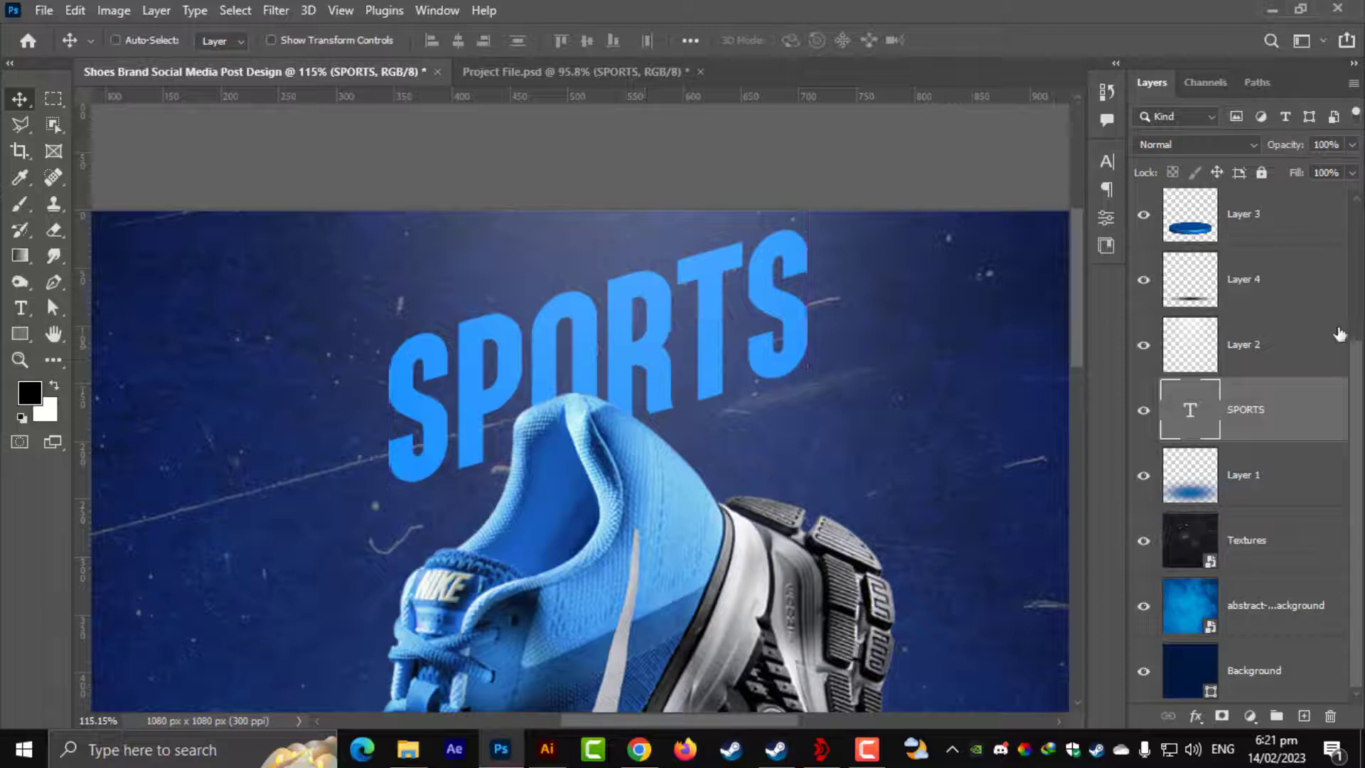
left_click_drag(1315, 405, 1260, 323)
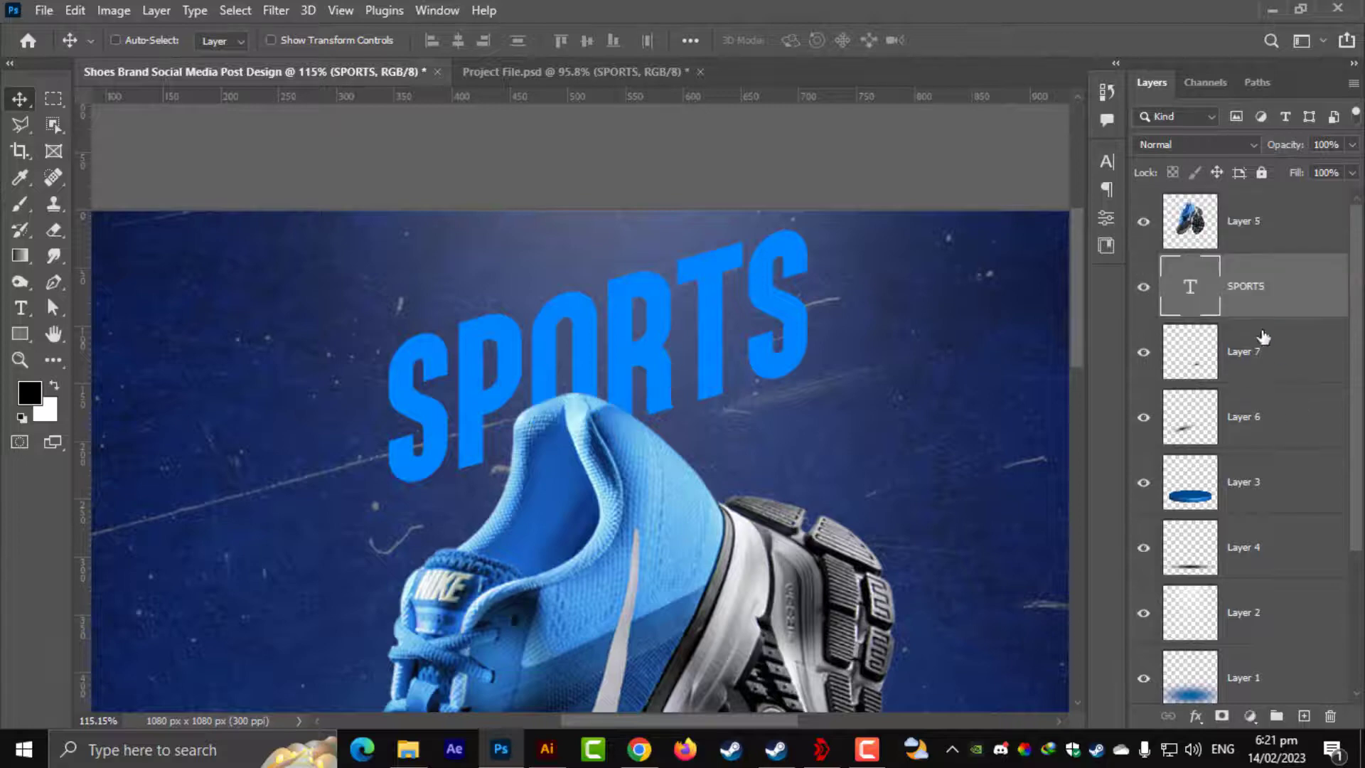
Step: Recolor the SPORTS title to the brighter blue 00a2ff
scroll(709, 276, "down", 3)
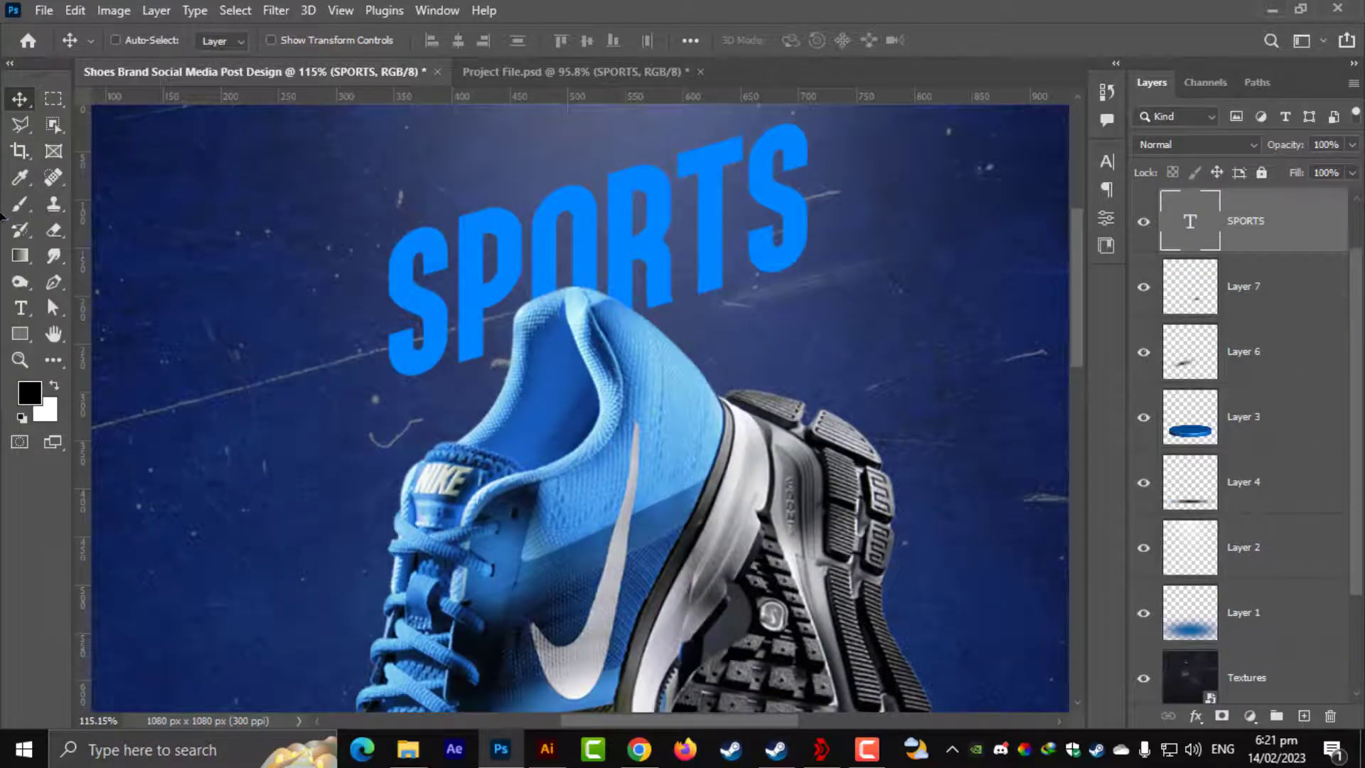
left_click(20, 308)
left_click(602, 228)
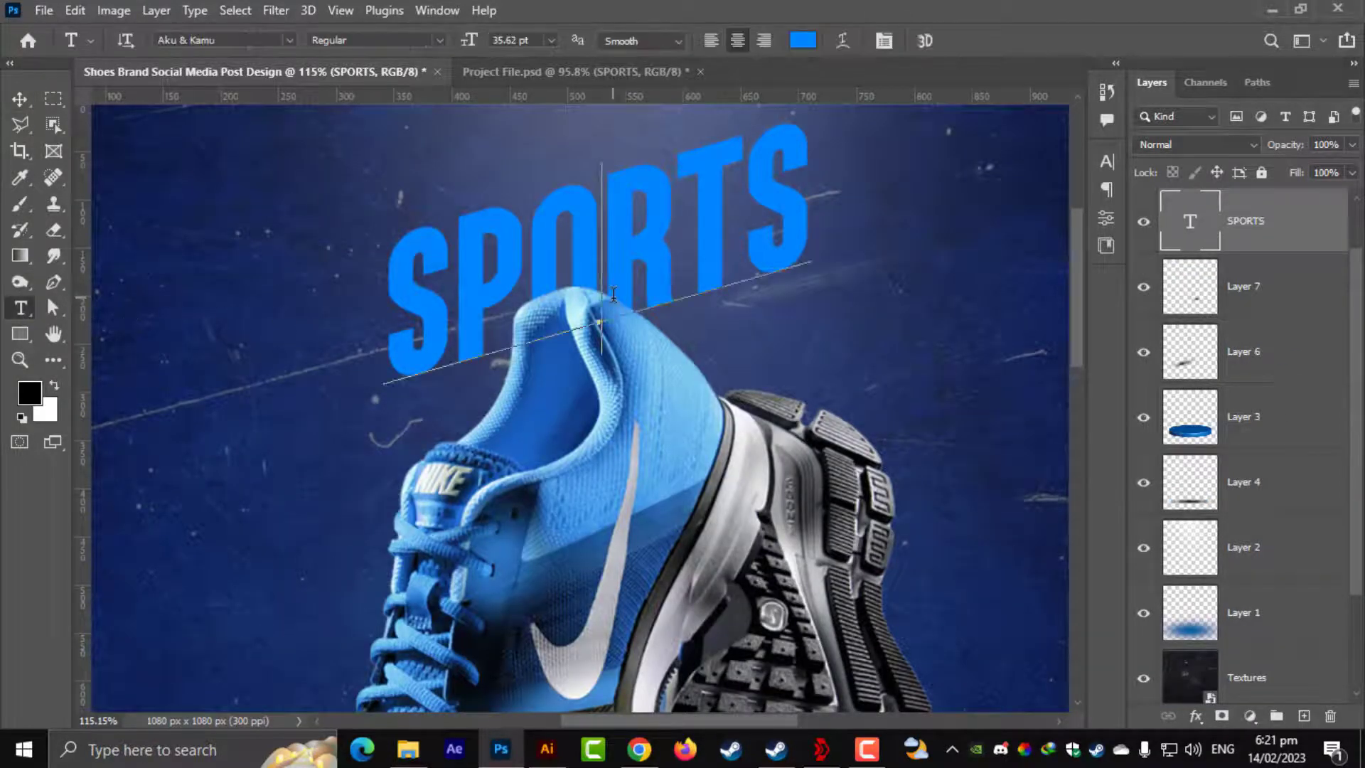
key("ctrl+a")
left_click(803, 41)
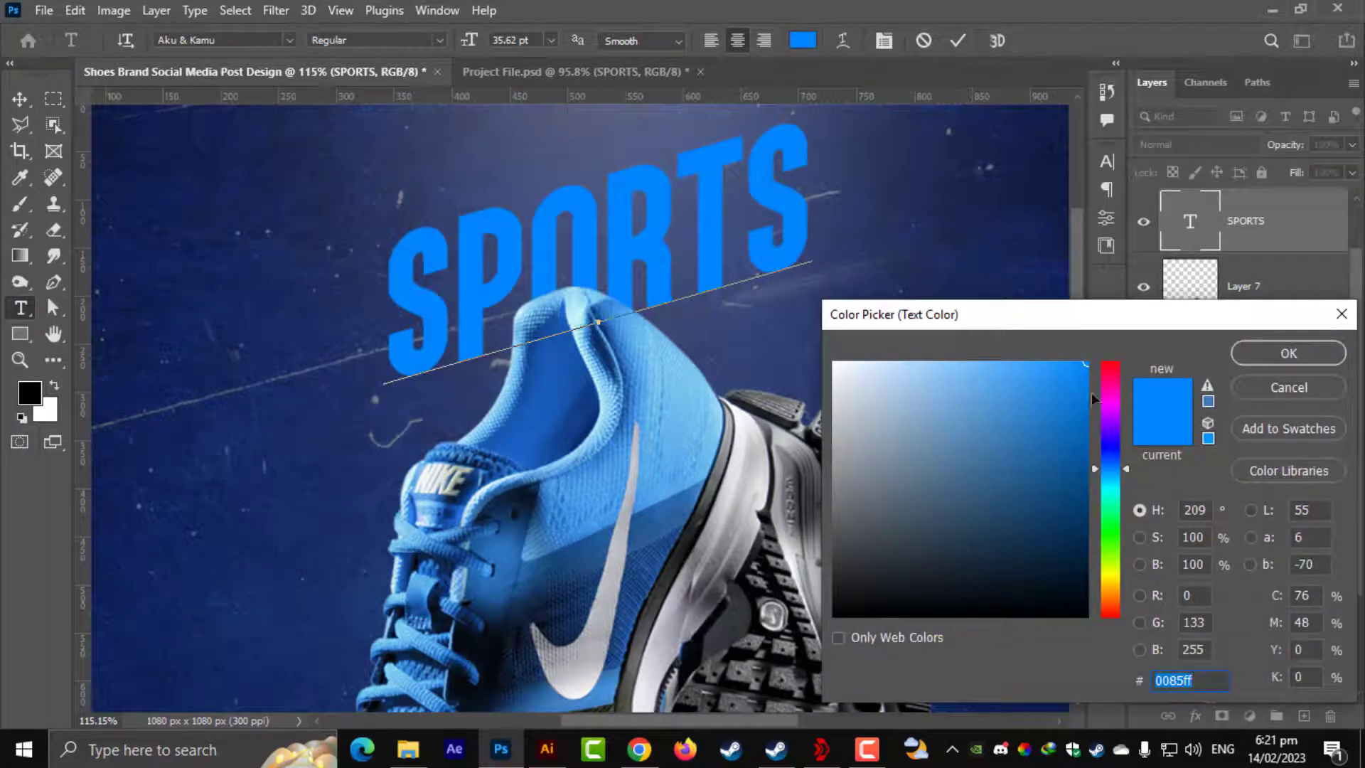
left_click_drag(1128, 489, 1119, 474)
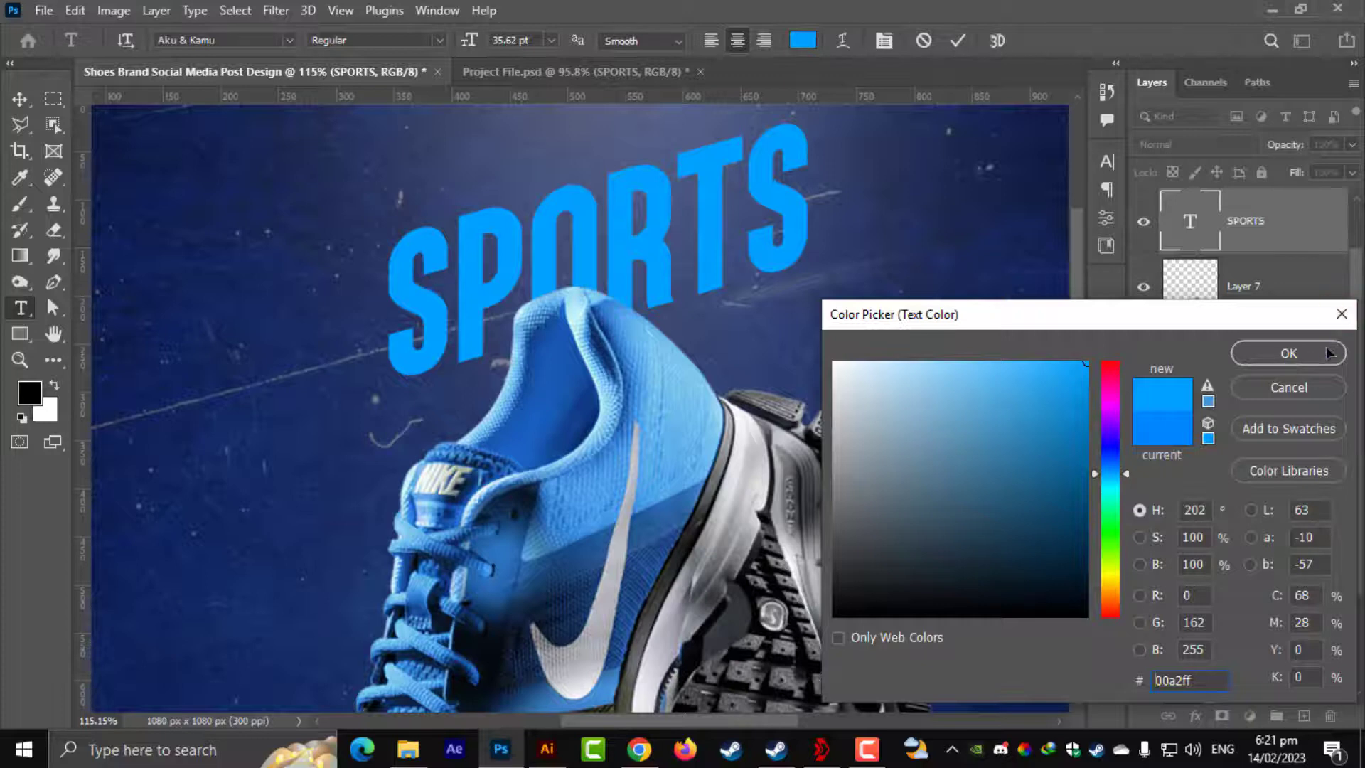
left_click(1274, 362)
left_click(20, 99)
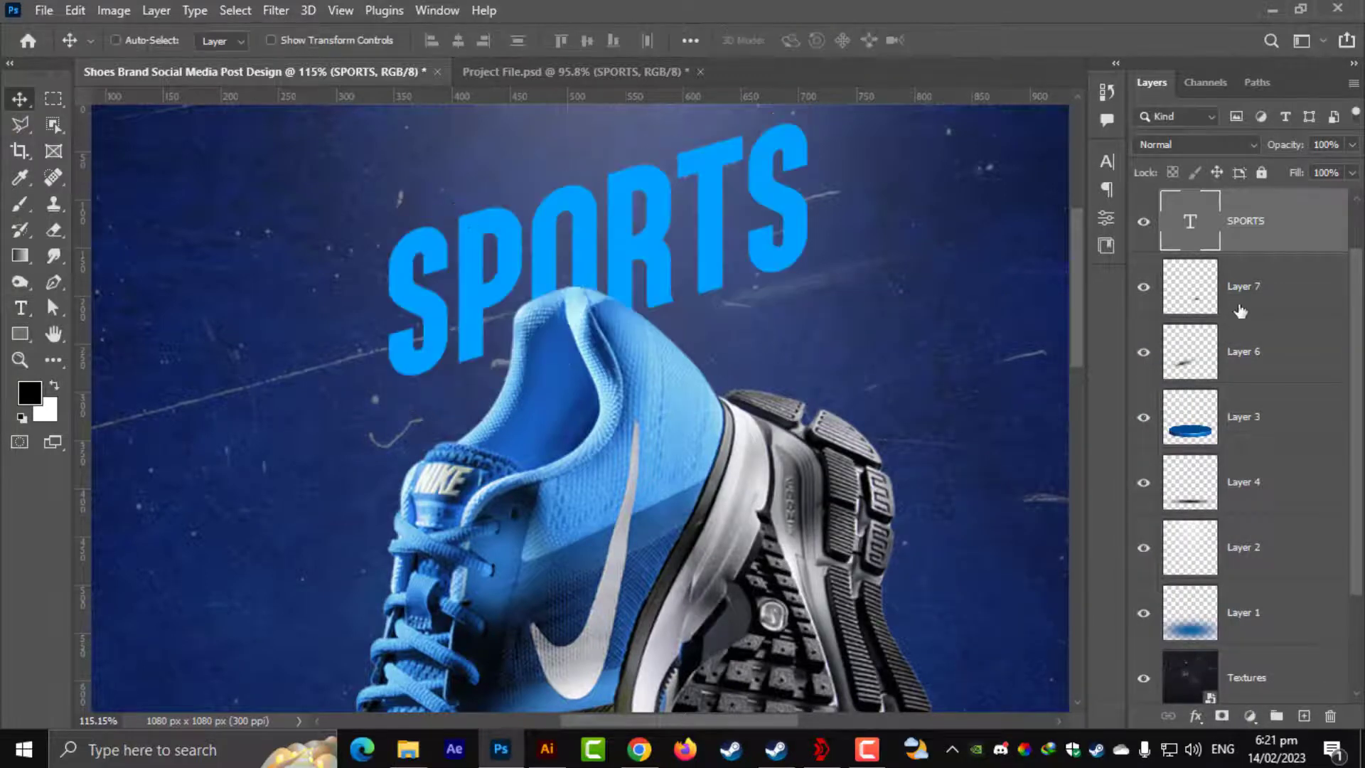
Step: Give the SPORTS title a 4 px outside stroke in solid cyan at 100% opacity
right_click(1269, 229)
left_click(1096, 28)
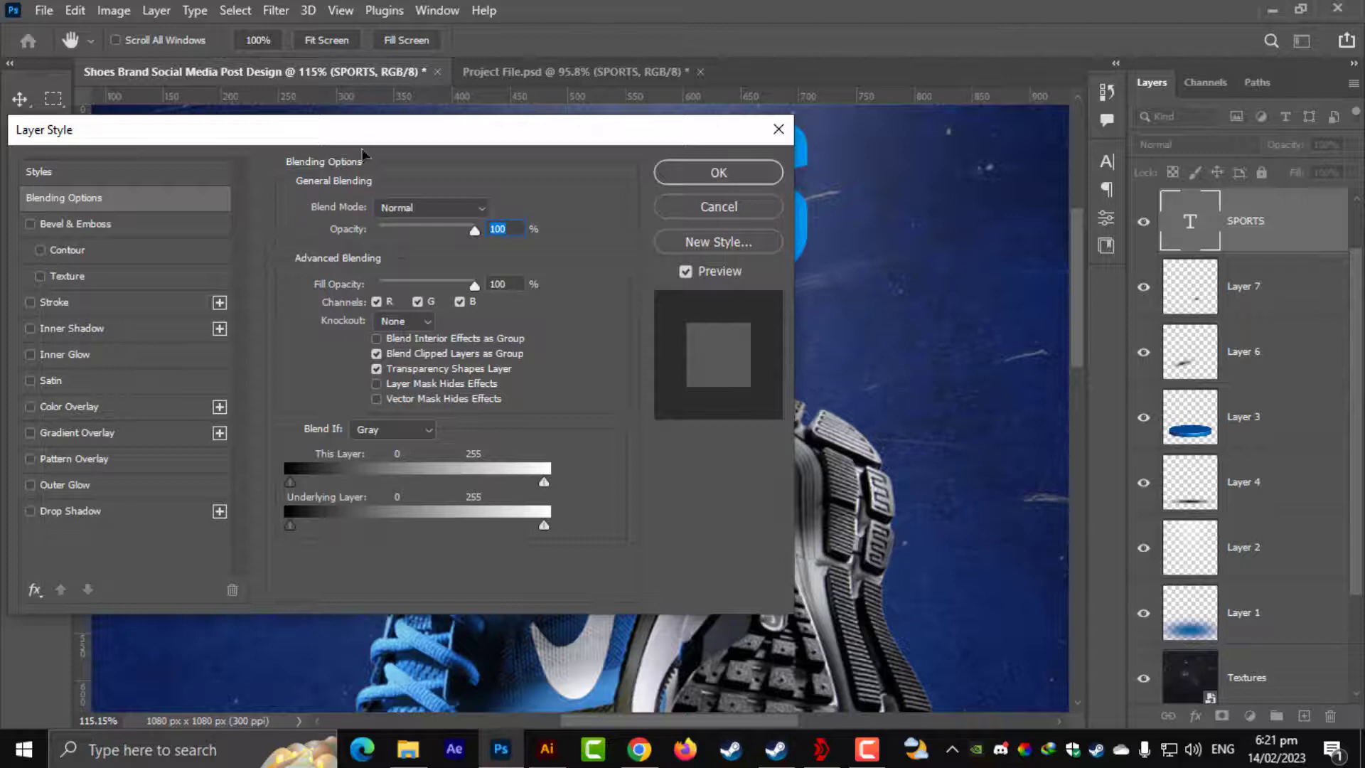
left_click_drag(370, 138, 995, 151)
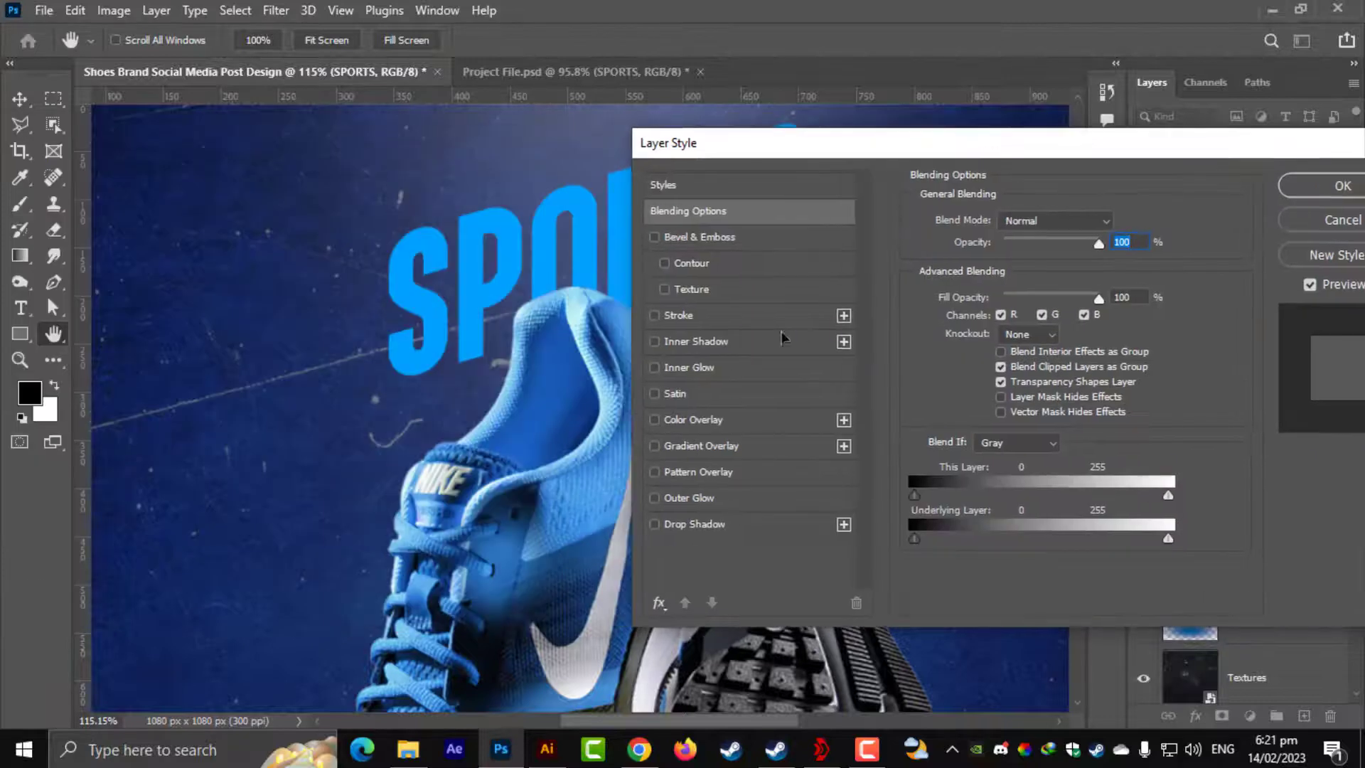
left_click(671, 317)
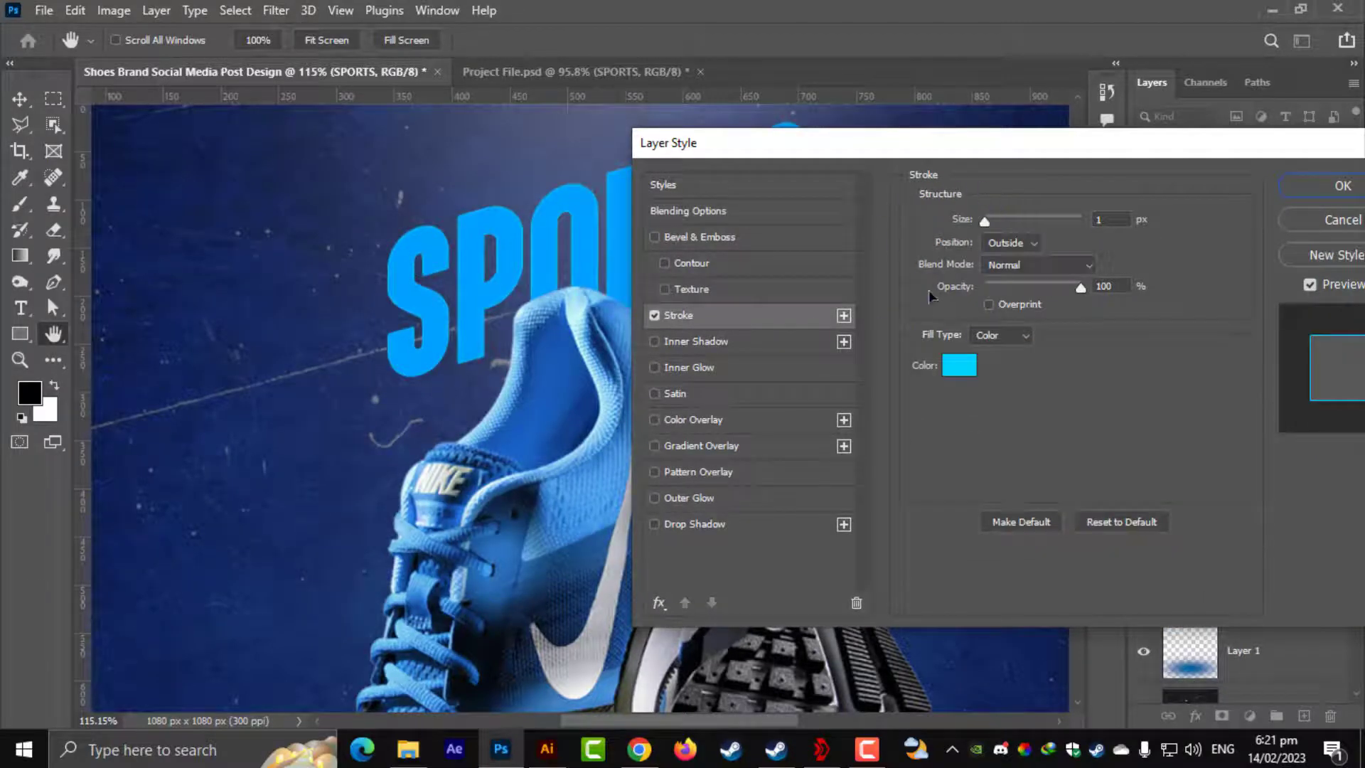
type("3")
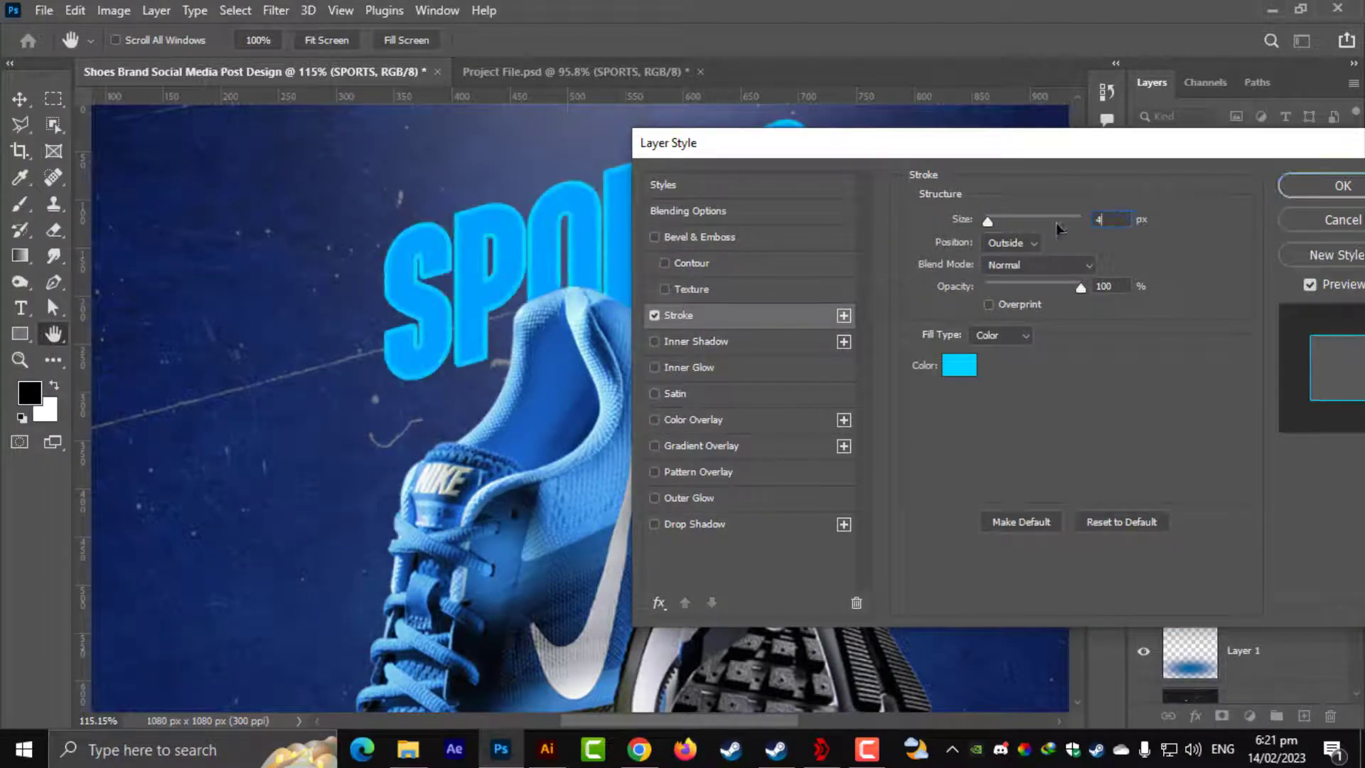
key("Return")
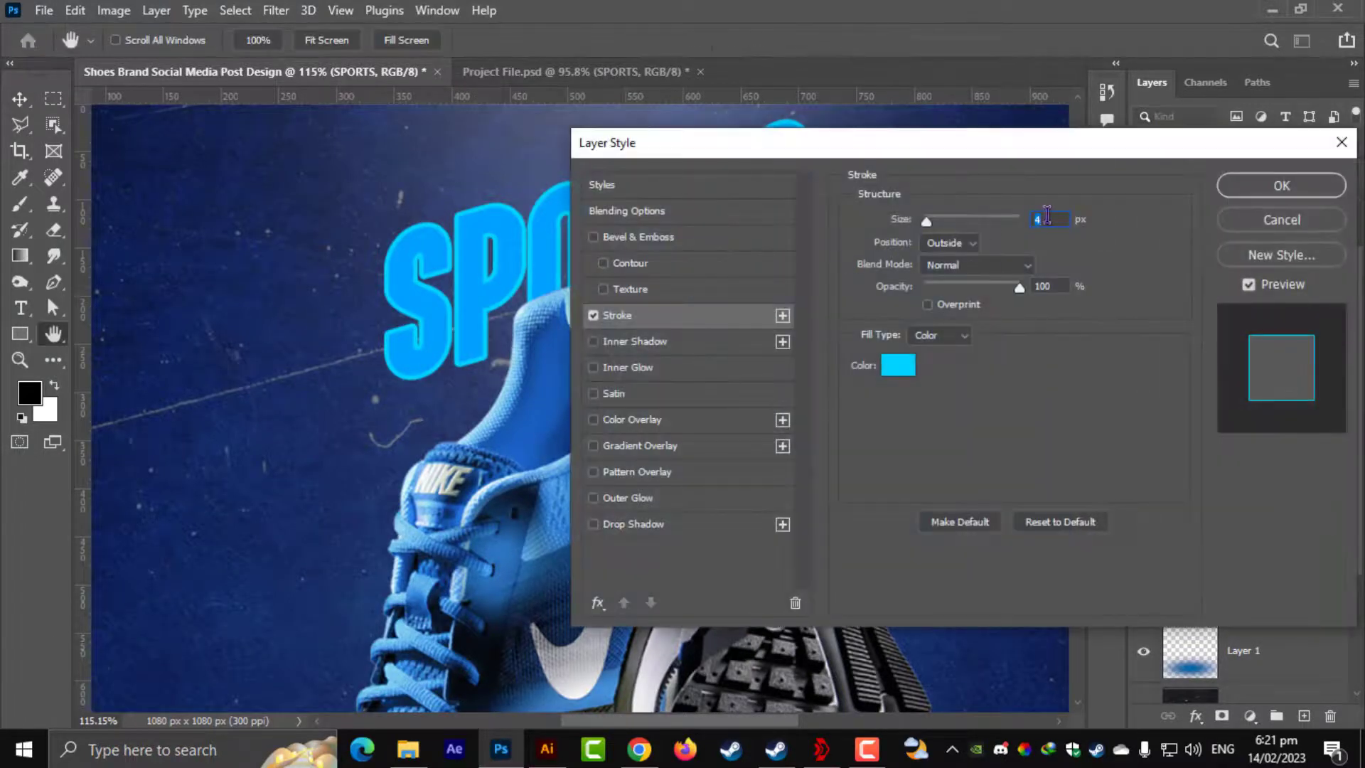
key("Return")
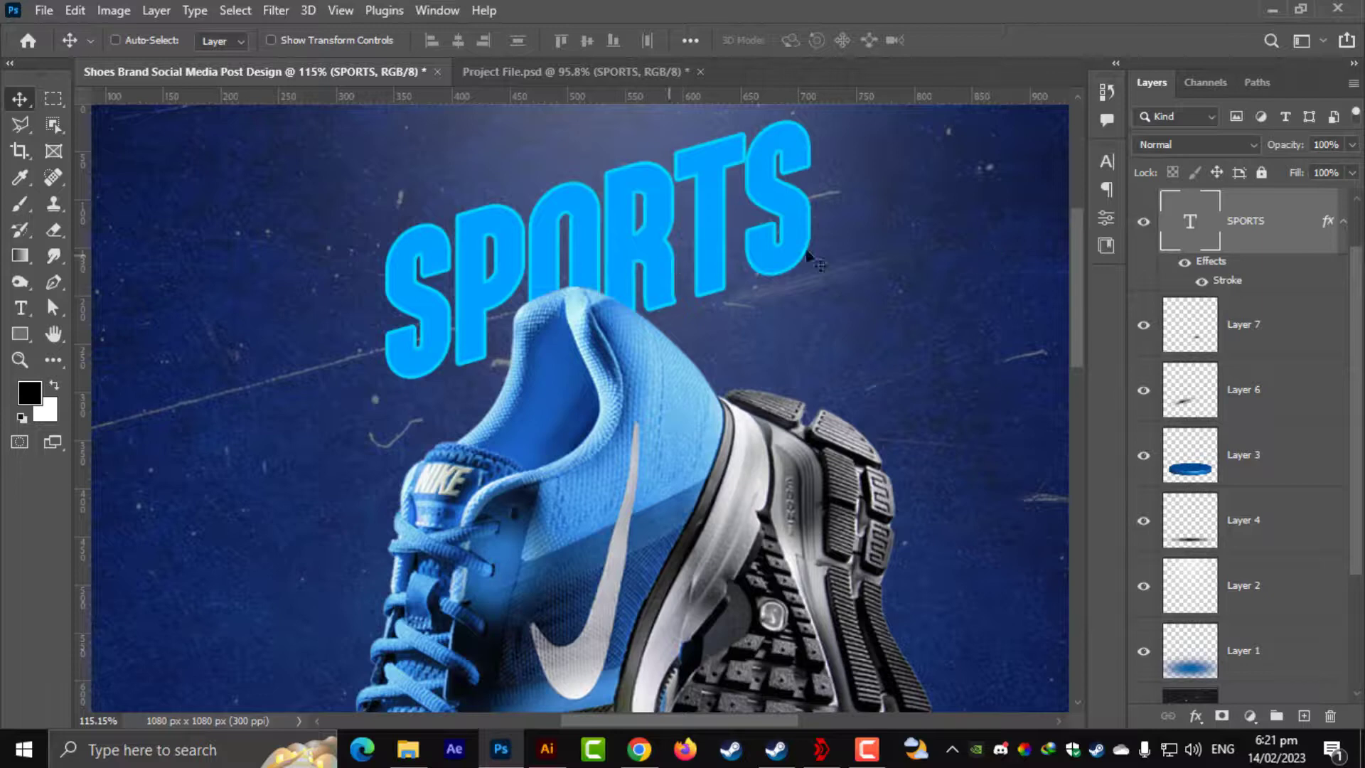
Step: Paint soft white 200 px brush highlights inside the SPORTS letter shapes on a new layer above the title, and clear the selection
left_click(1191, 221, "ctrl")
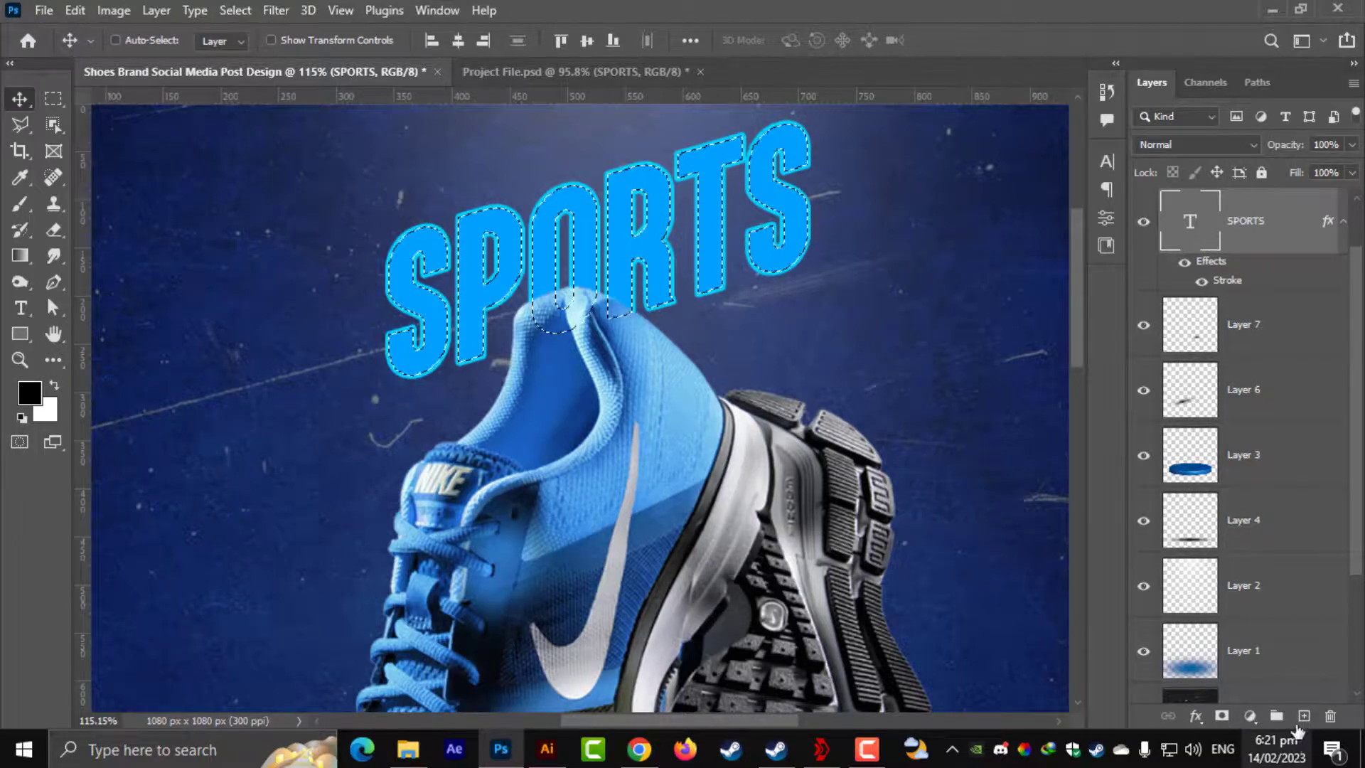
left_click(1304, 716)
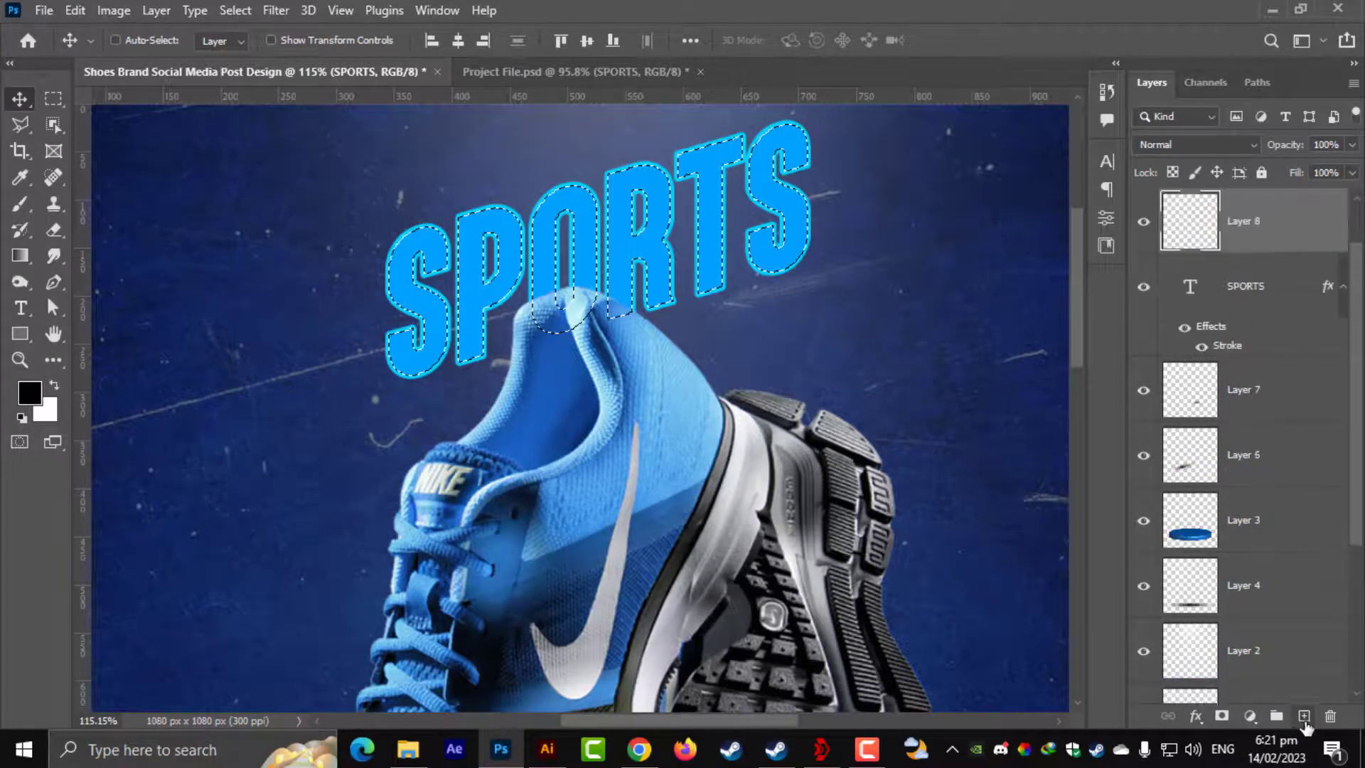
left_click(20, 204)
mouse_move(367, 246)
left_mouse_down()
mouse_move(457, 259)
mouse_move(427, 220)
mouse_move(486, 238)
left_mouse_up()
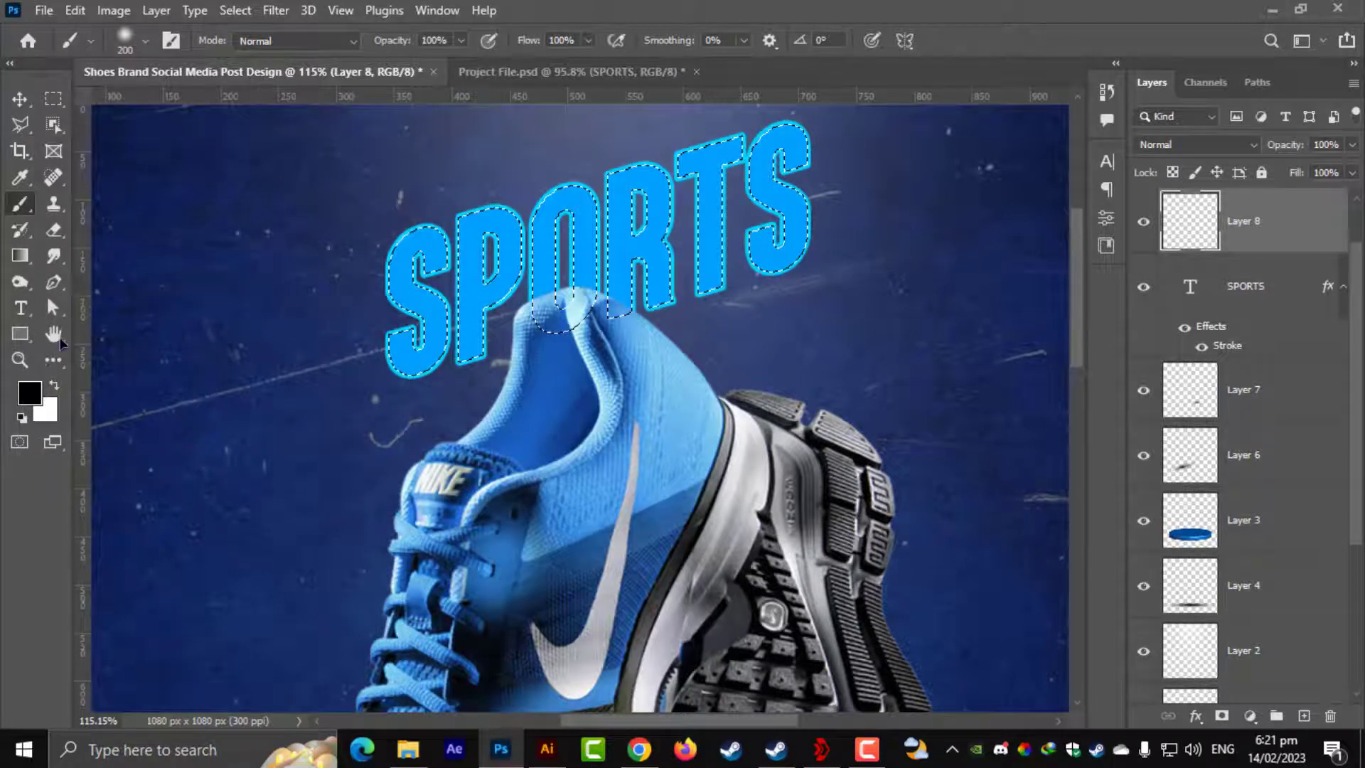
left_click(54, 386)
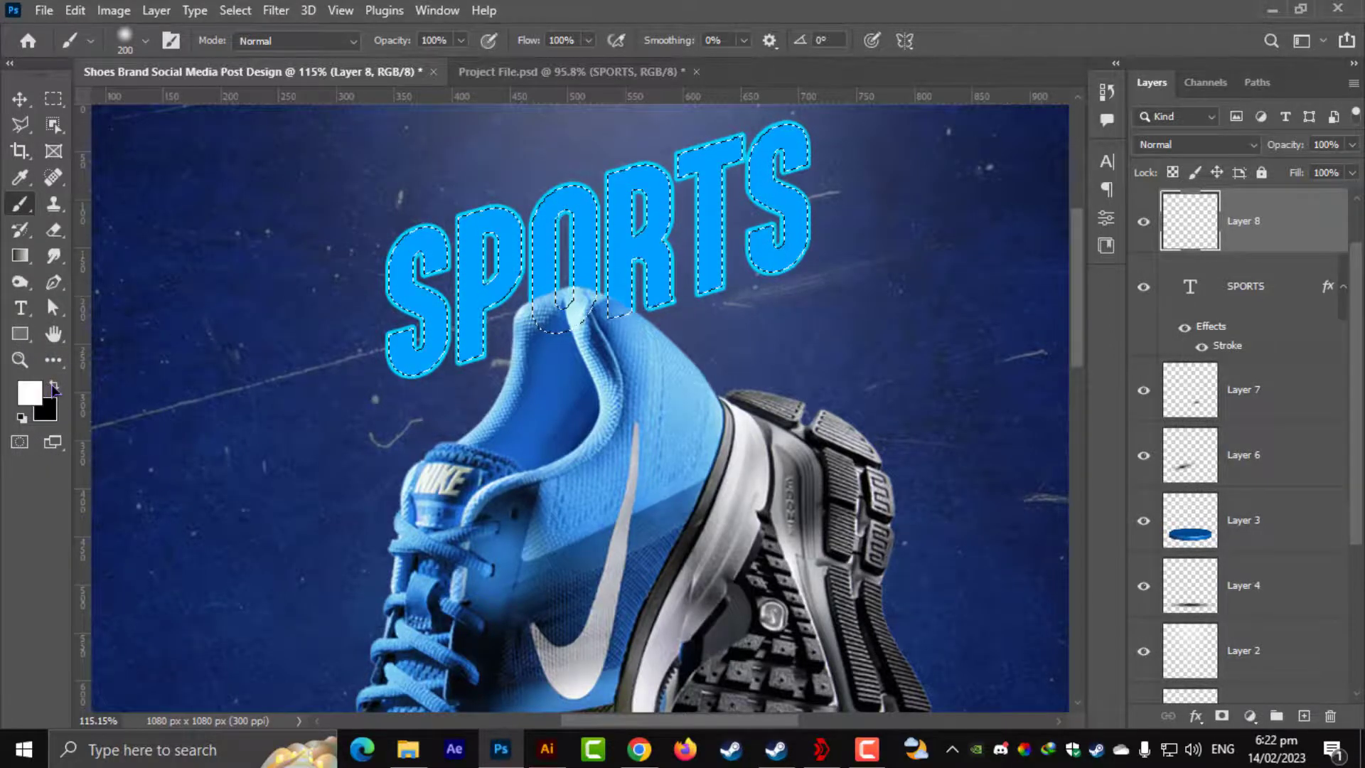
mouse_move(329, 189)
left_mouse_down()
mouse_move(398, 224)
mouse_move(534, 173)
mouse_move(838, 274)
left_mouse_up()
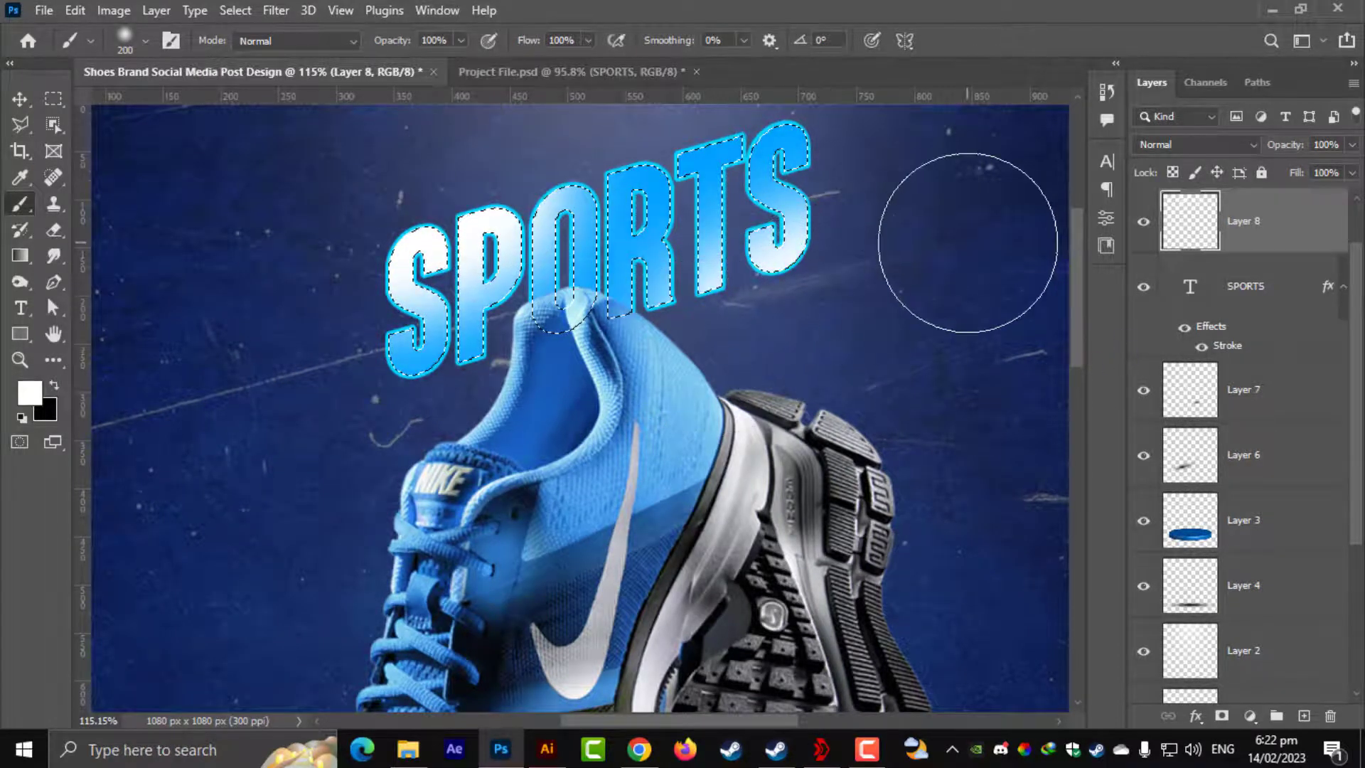
key("ctrl+d")
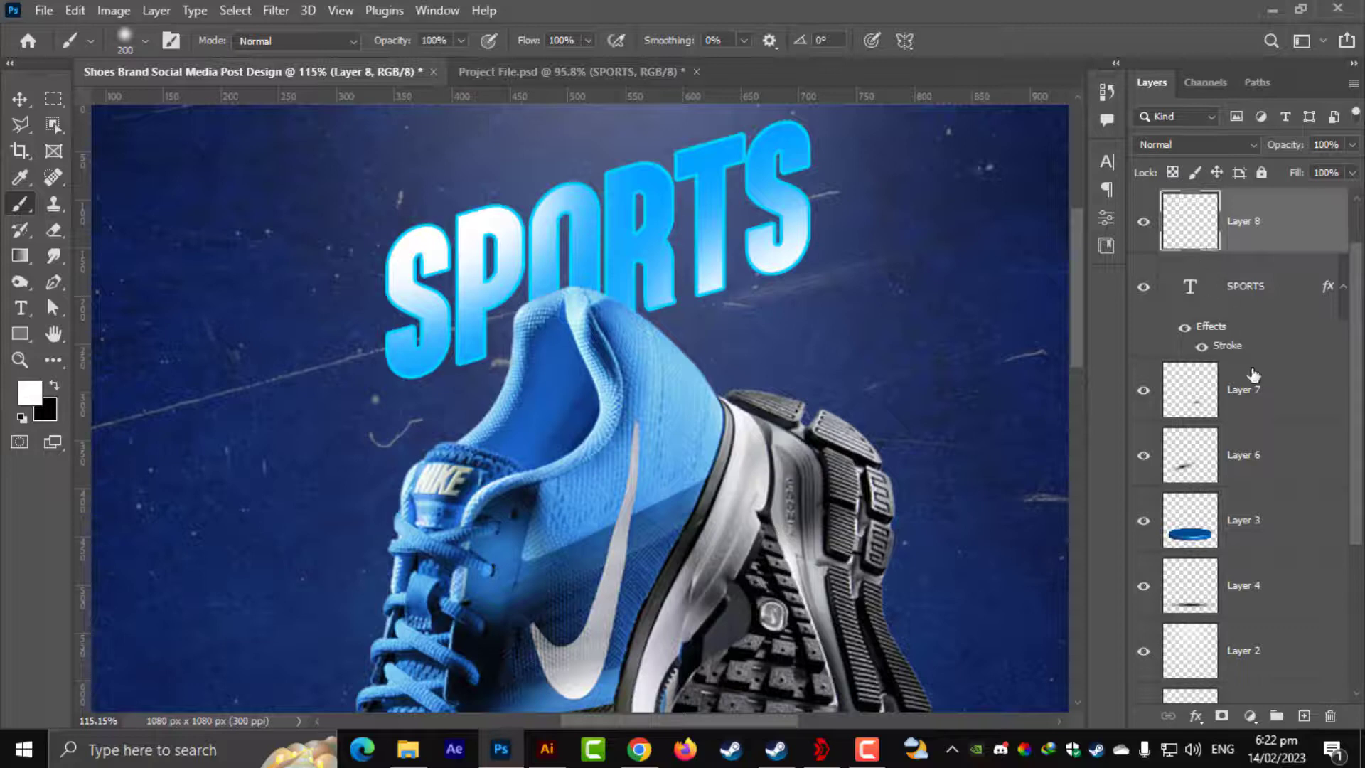
Step: Paint soft black 200 px brush shading inside the SPORTS letter shapes on a new layer above Layer 8, and clear the selection
left_click(1192, 288, "ctrl")
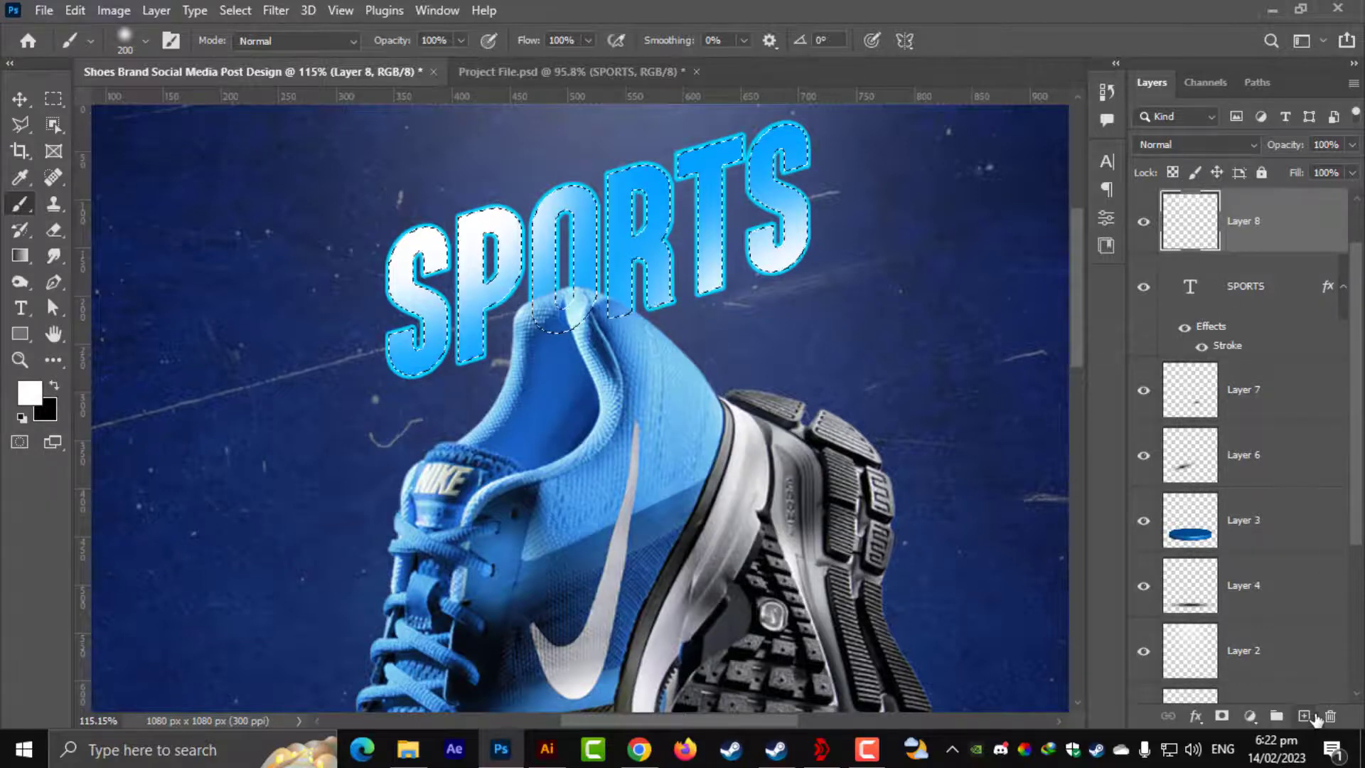
left_click(1304, 716)
scroll(818, 149, "up", 3)
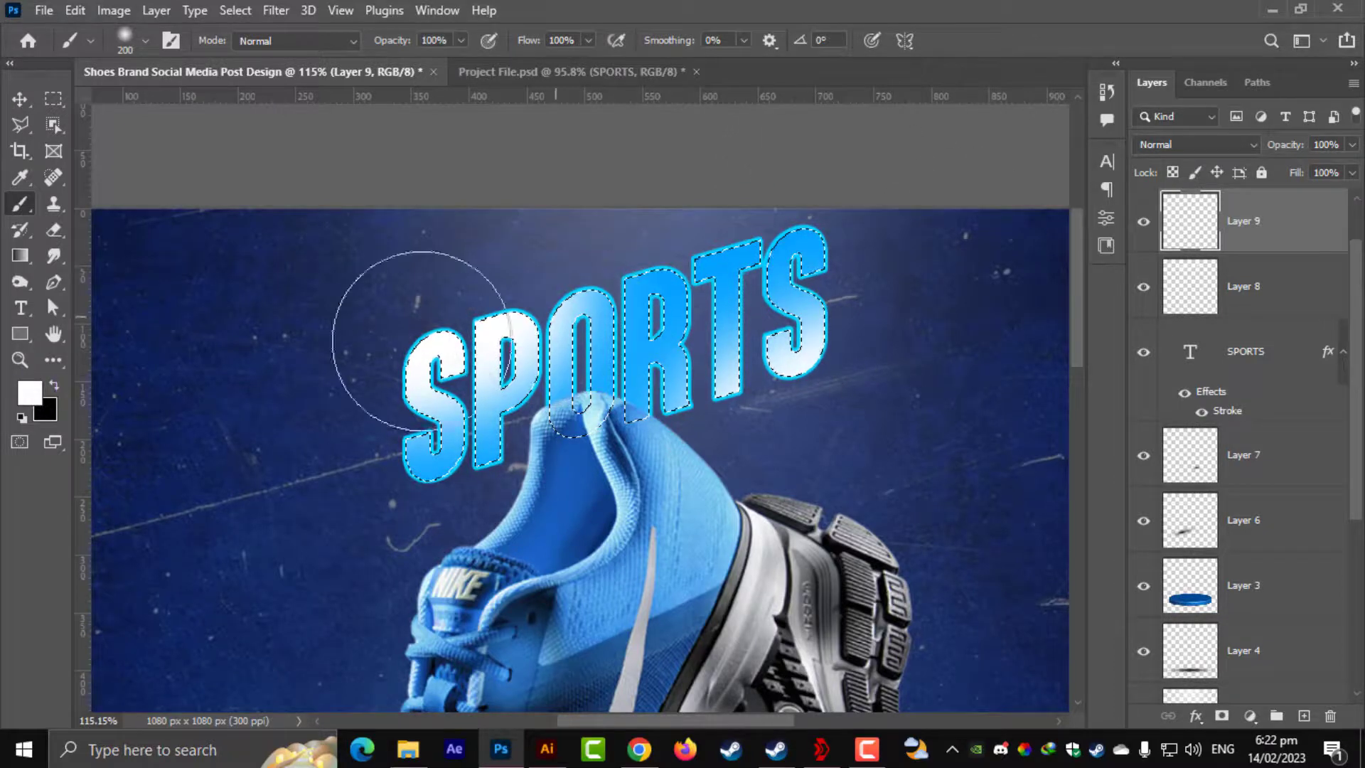
left_click(54, 385)
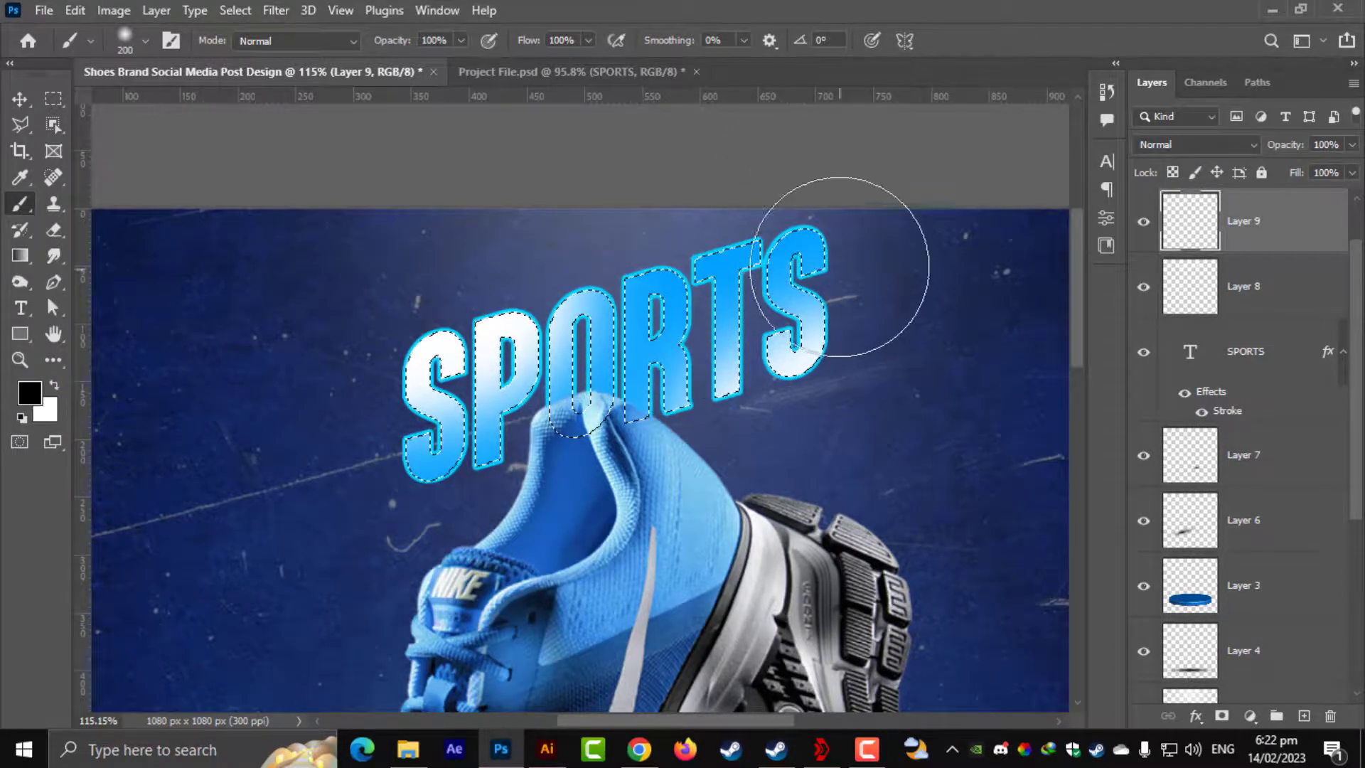
left_click(844, 229)
key("ctrl+z")
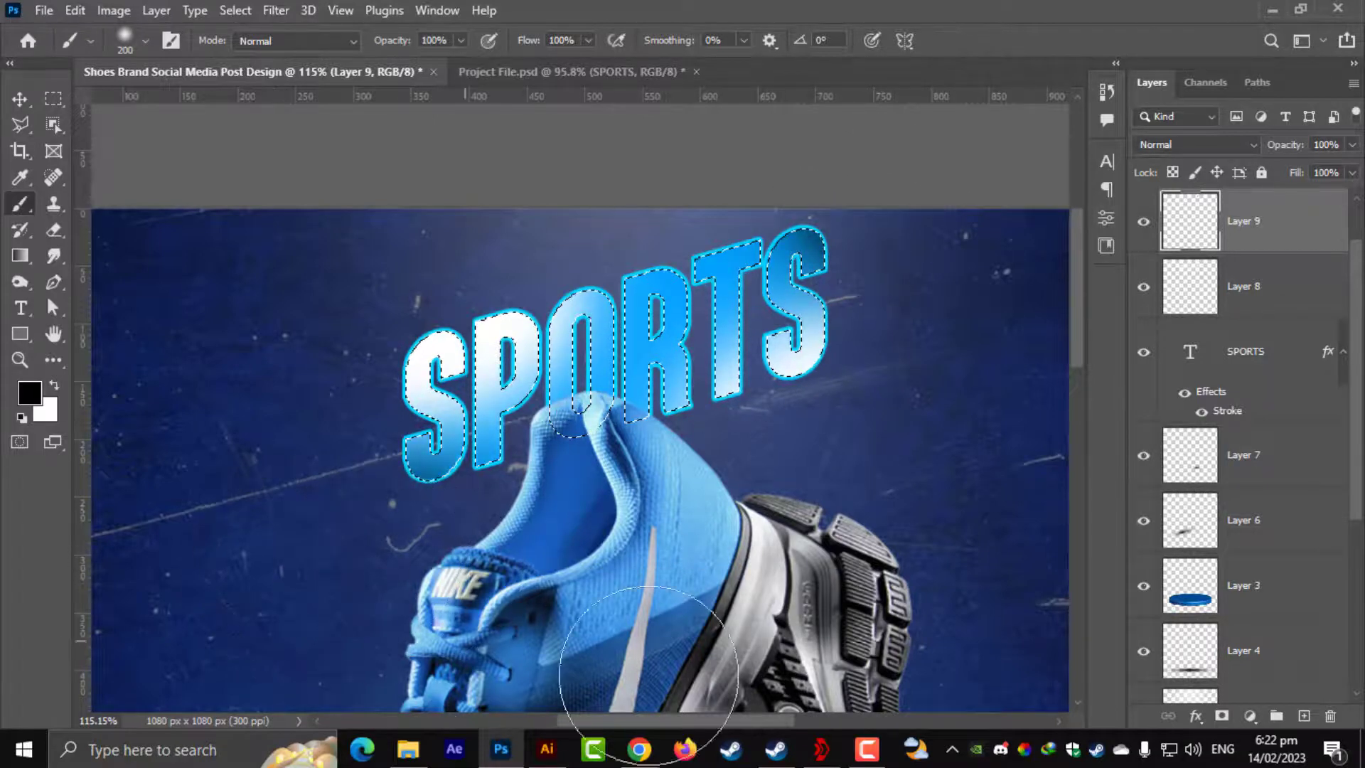
key("ctrl+d")
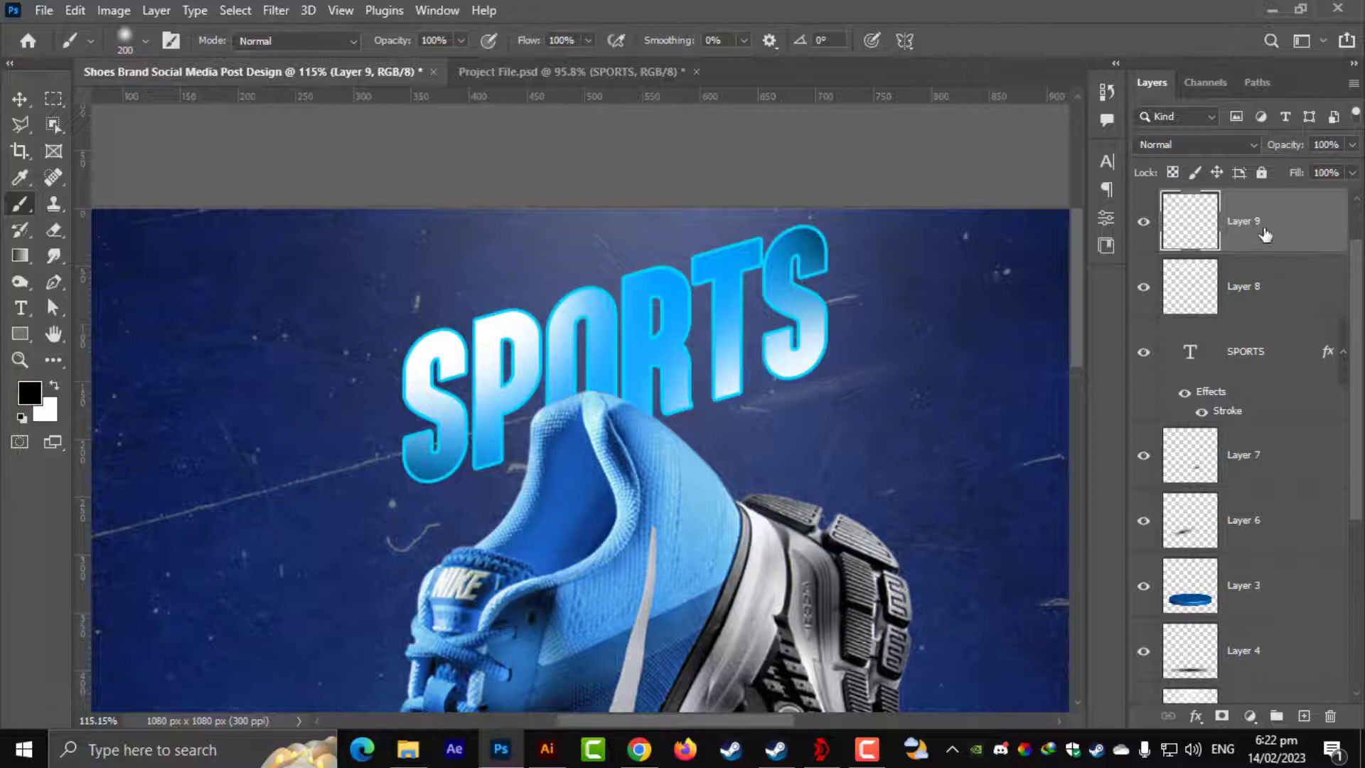
Step: Reduce the opacity of the SPORTS highlight and shading layers, Layer 8 and Layer 9, to 80%
left_click(1292, 285, "shift")
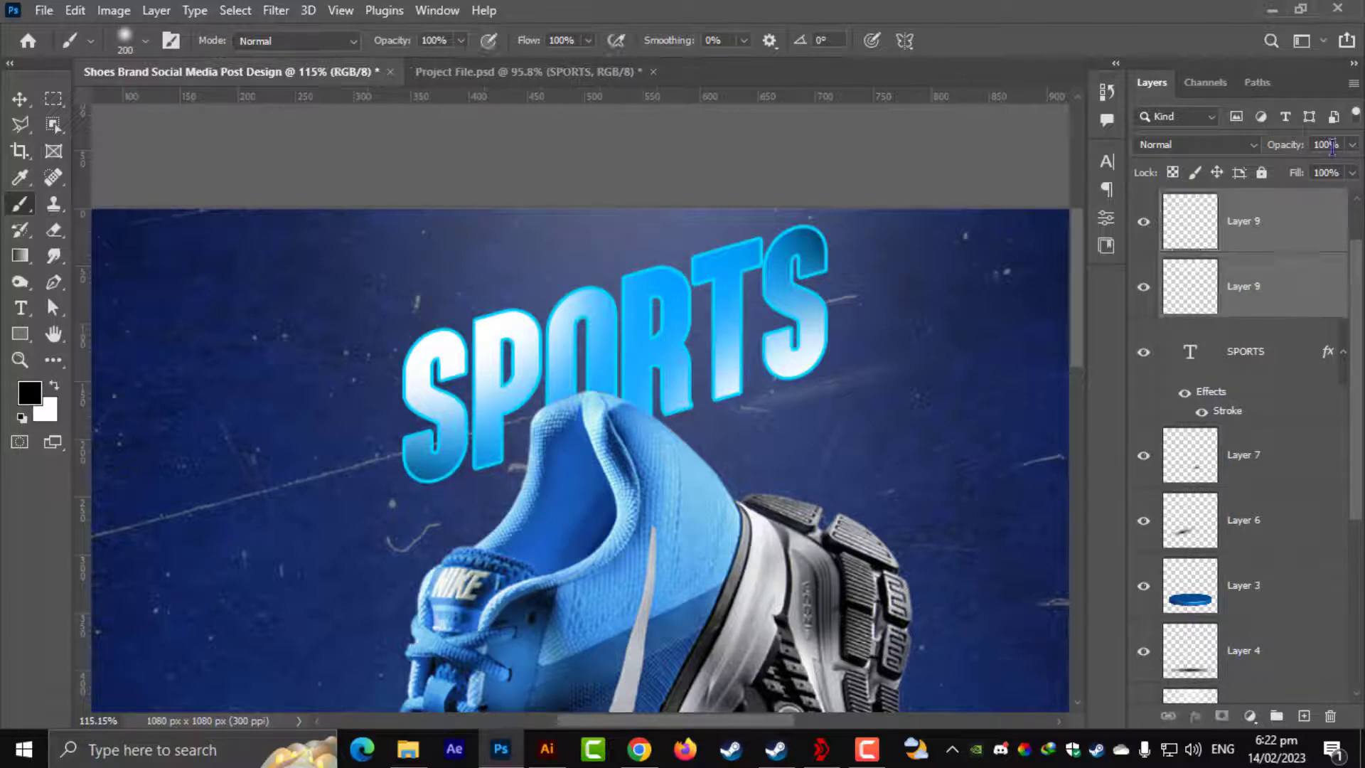
type("80")
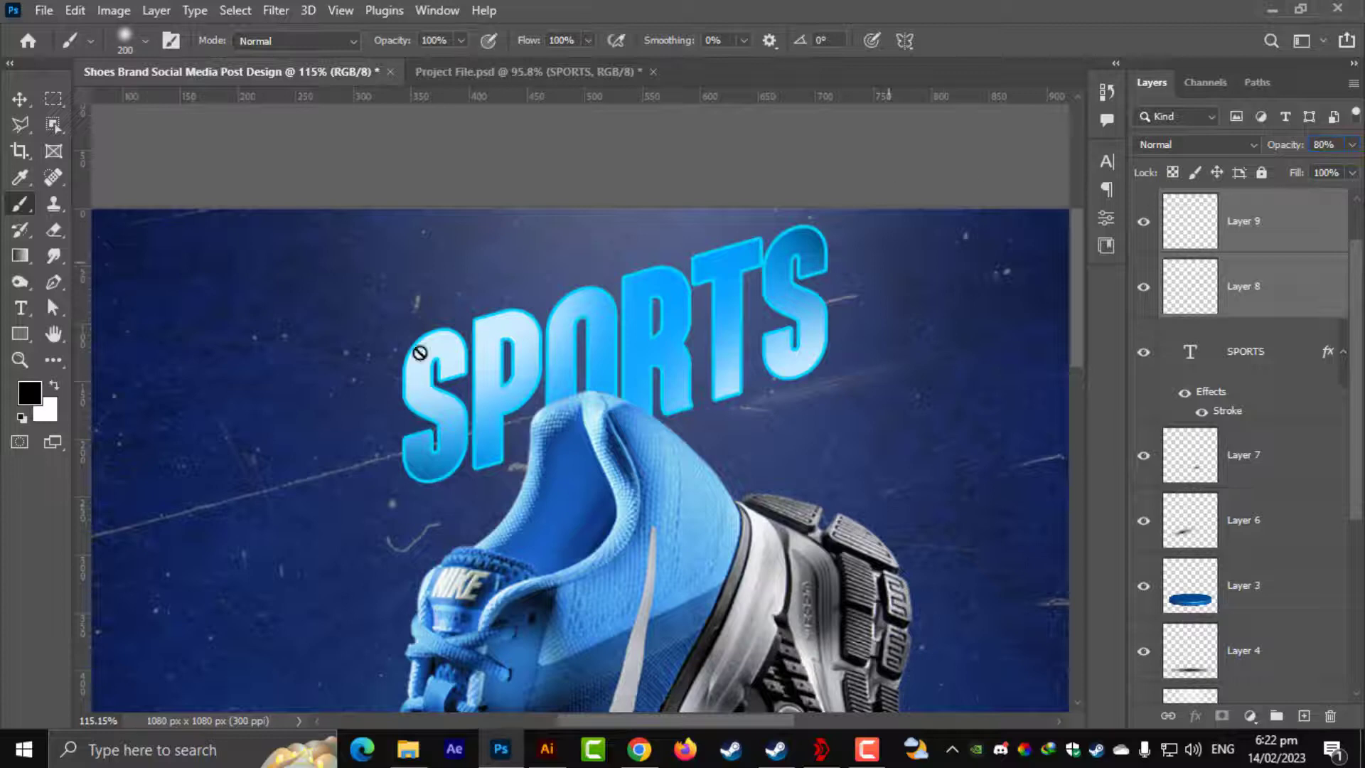
type("v")
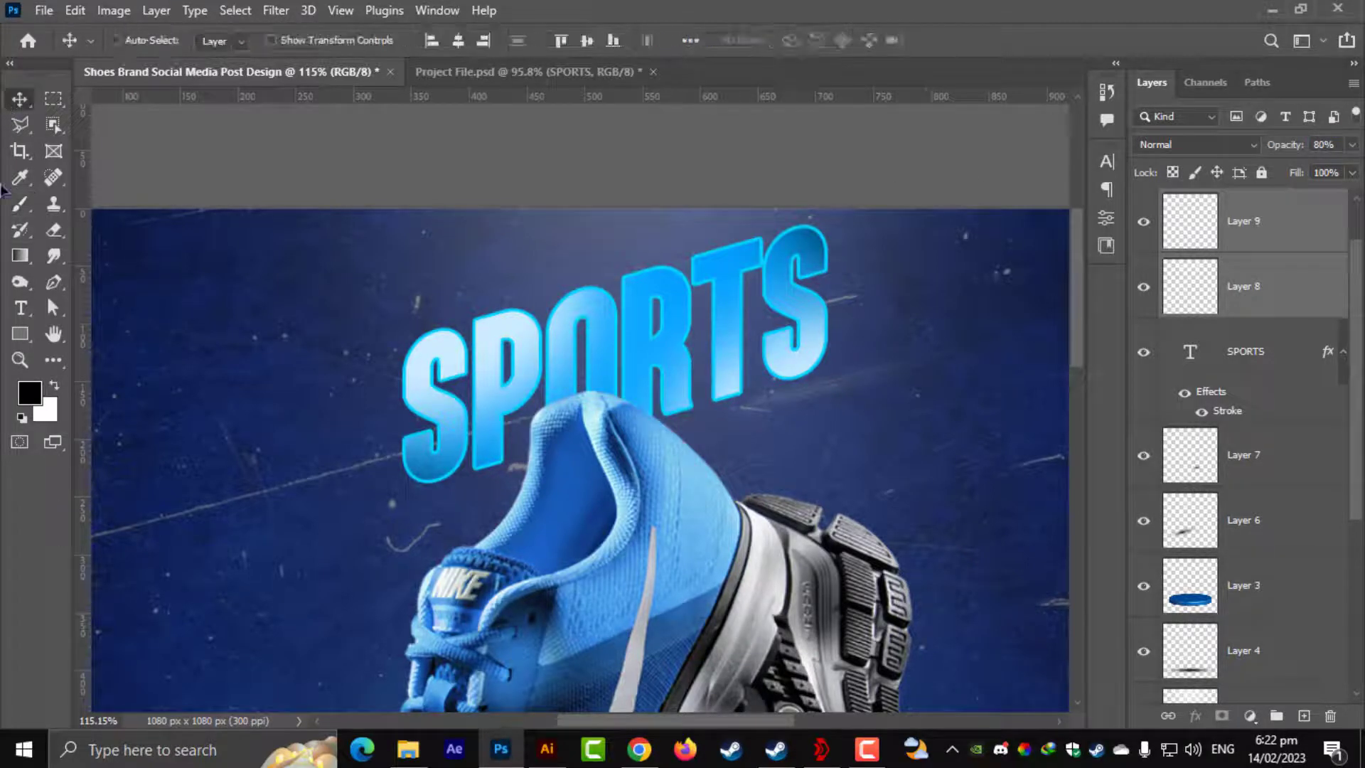
type("tv")
Step: Duplicate the SPORTS text layer and place the copy directly above Layer 9
left_click(1258, 379)
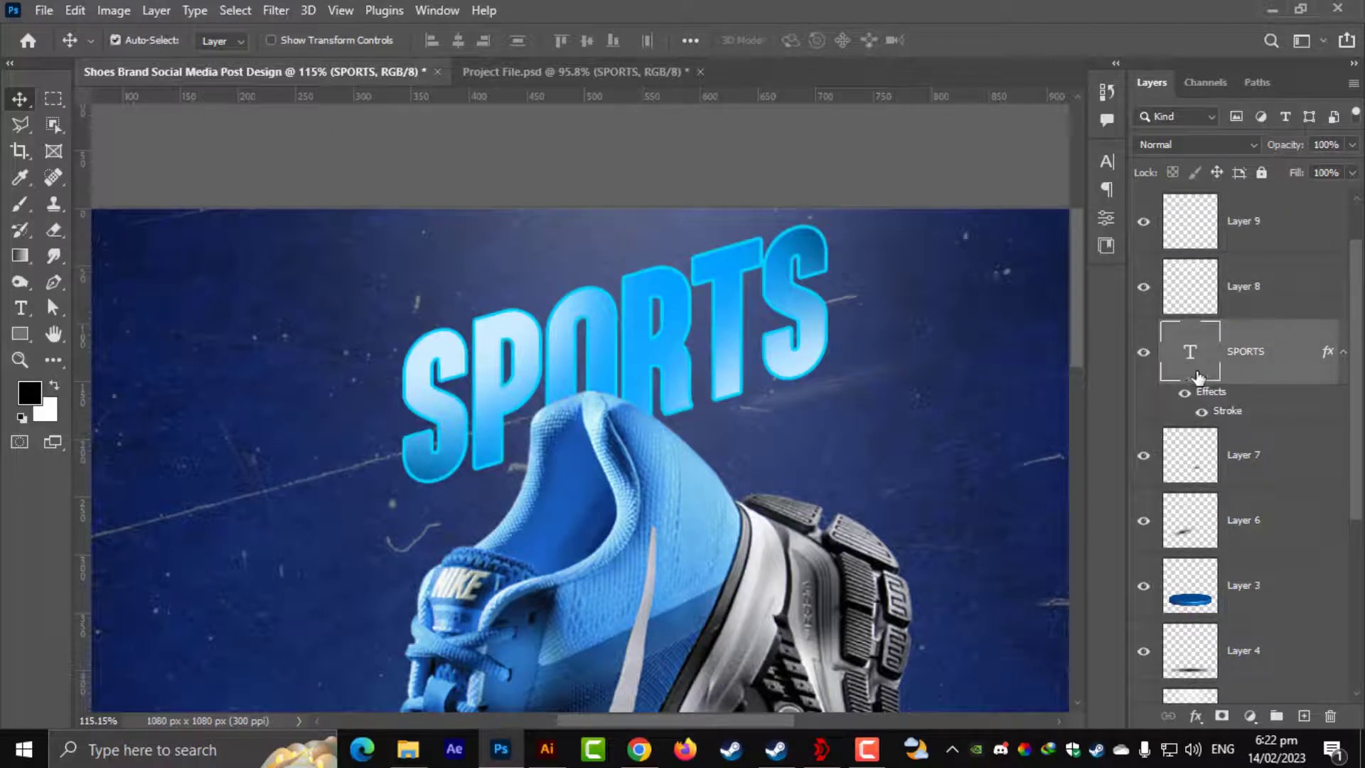
key("ctrl+j")
left_click_drag(1199, 377, 1202, 196)
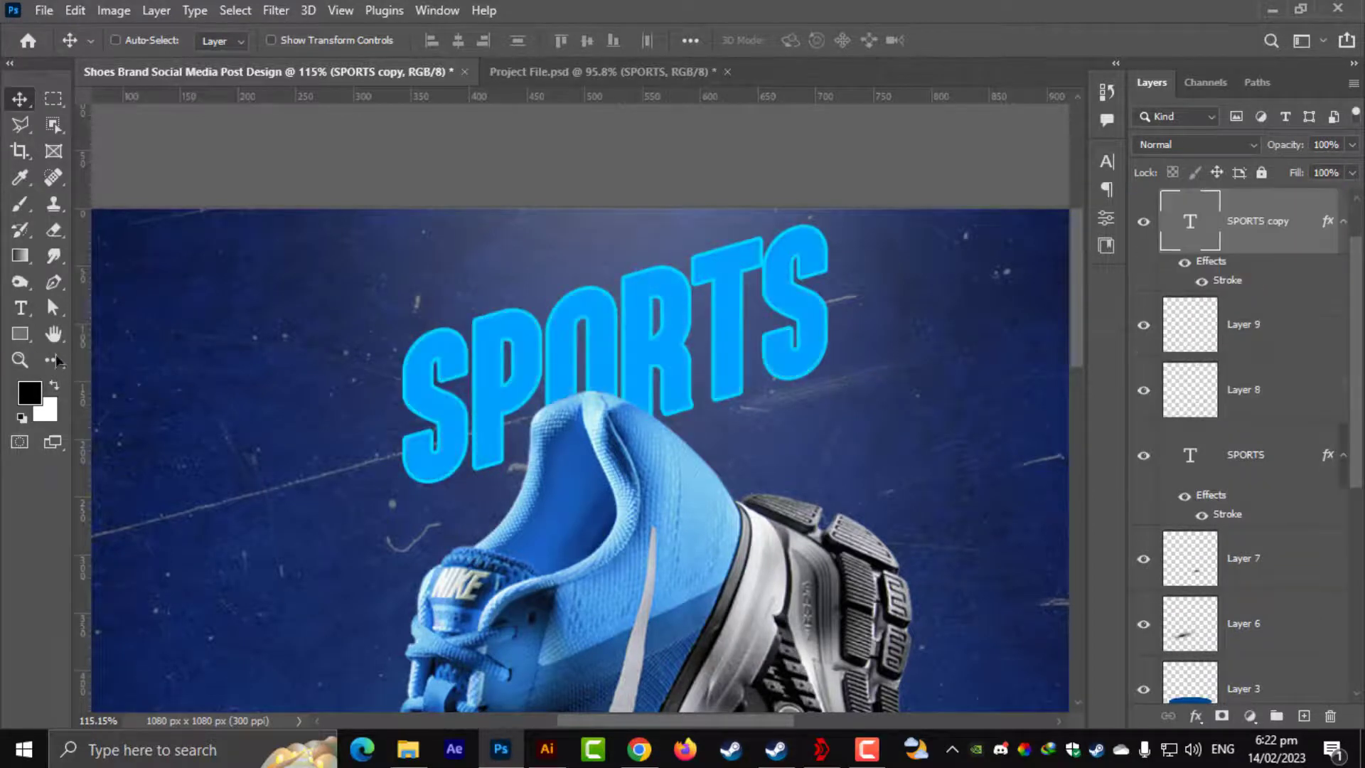
Step: Replace the text of the duplicated title with SHOES
left_click(33, 313)
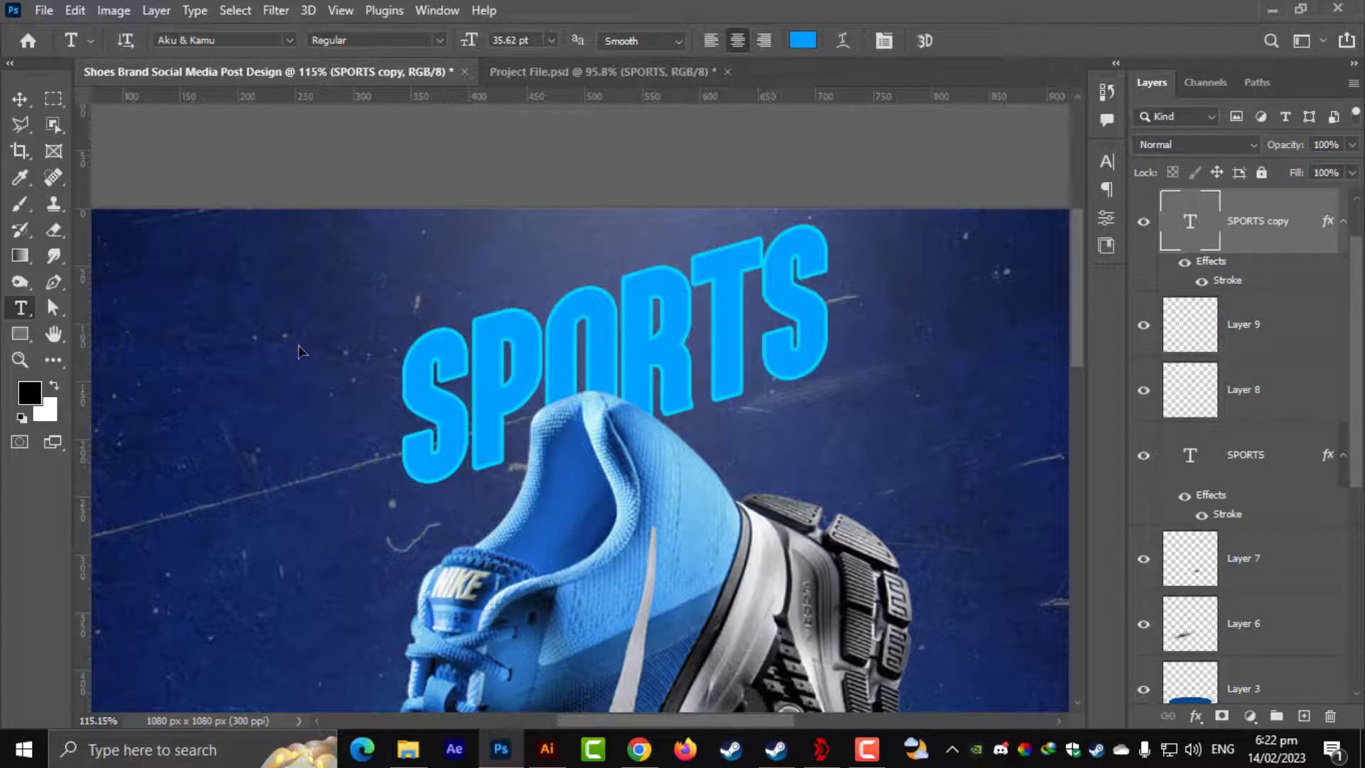
left_click(615, 366)
type("S")
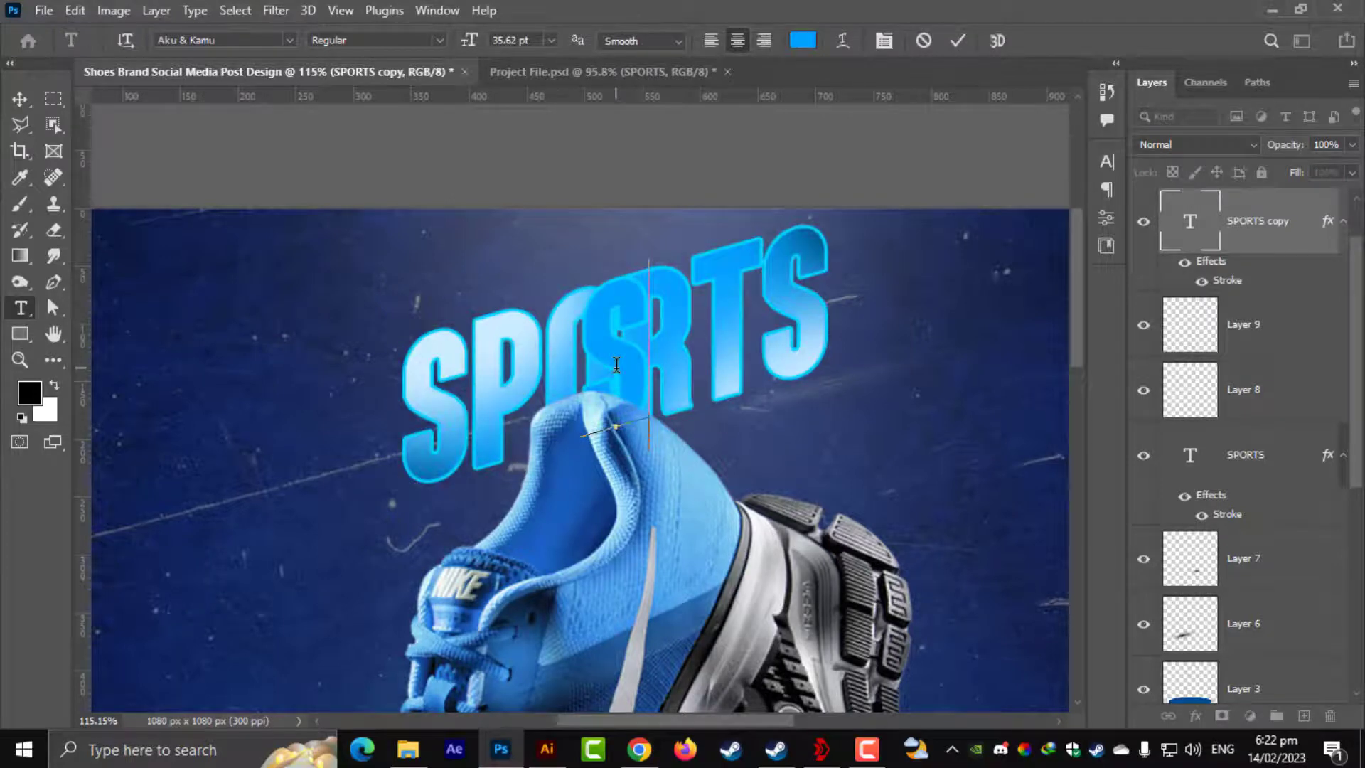
type("J")
key("BackSpace")
type("J")
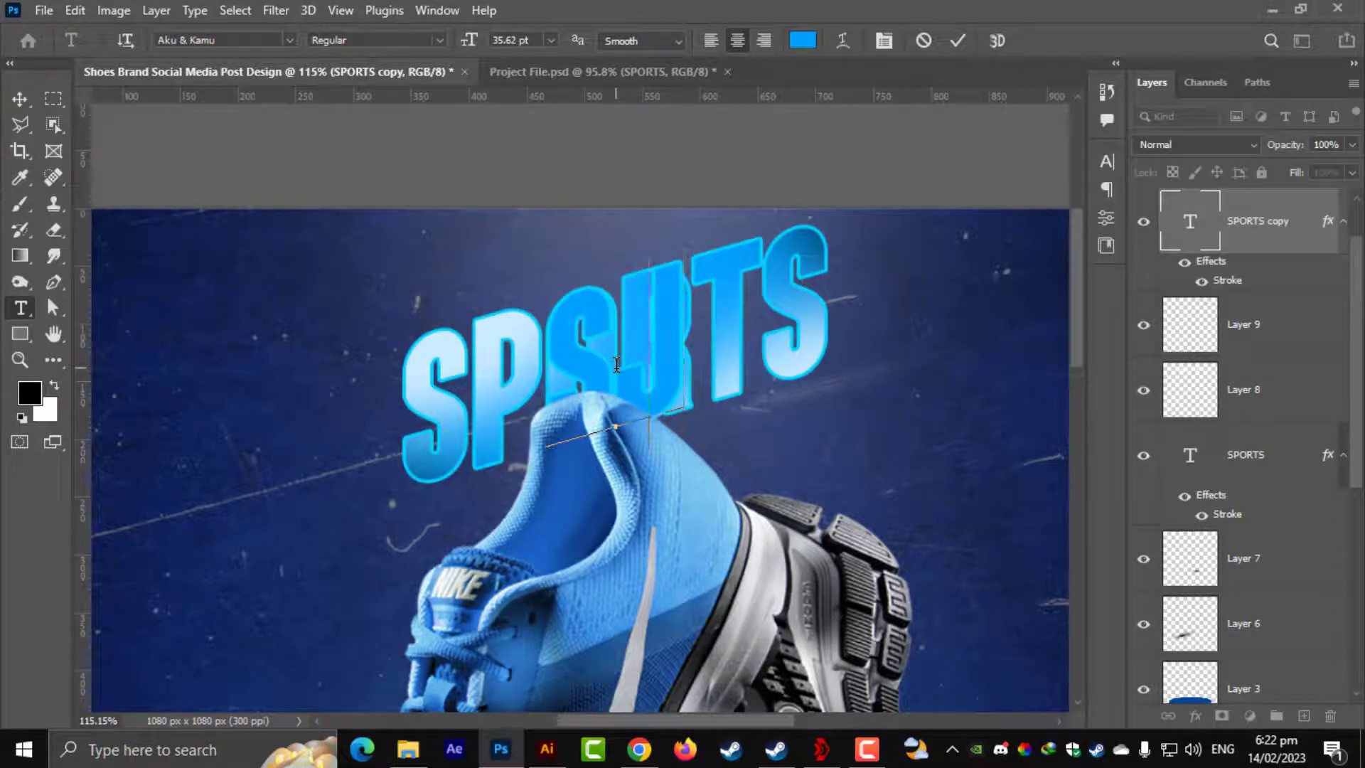
key("BackSpace")
type("HOES")
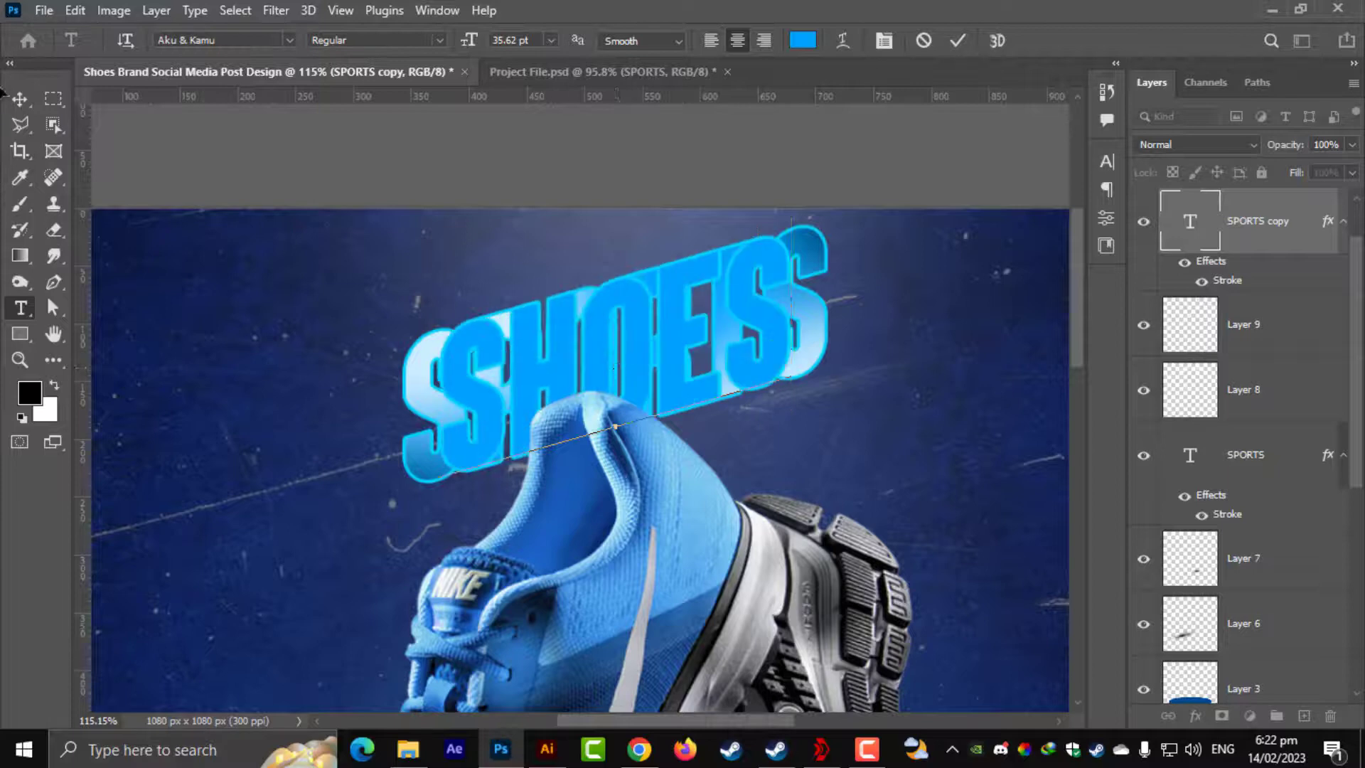
left_click(9, 97)
Step: Bring the SHOES text layer above Layer 5, scale it to about 69%, and position it beneath the right half of SPORTS
scroll(1312, 334, "up", 1)
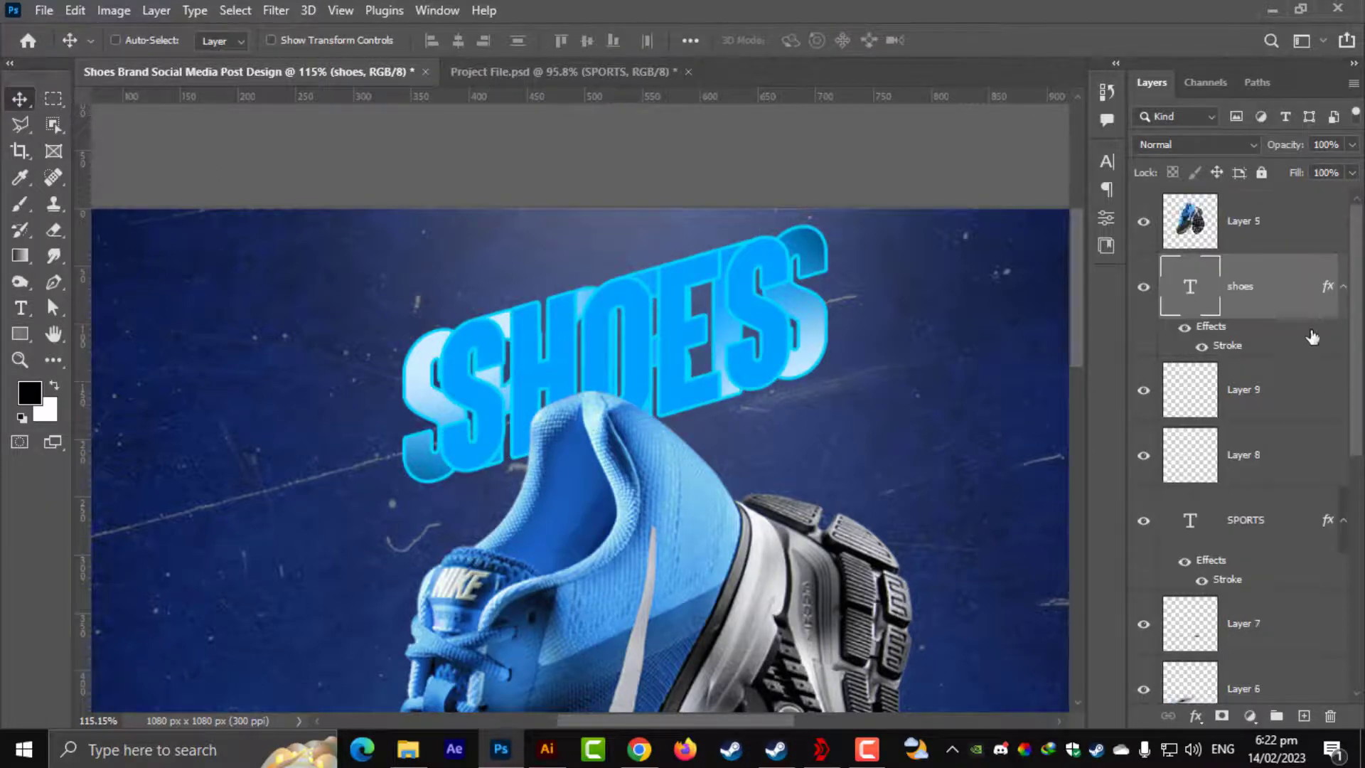
left_click_drag(1312, 335, 1302, 206)
key("ctrl+t")
left_click_drag(741, 320, 916, 425)
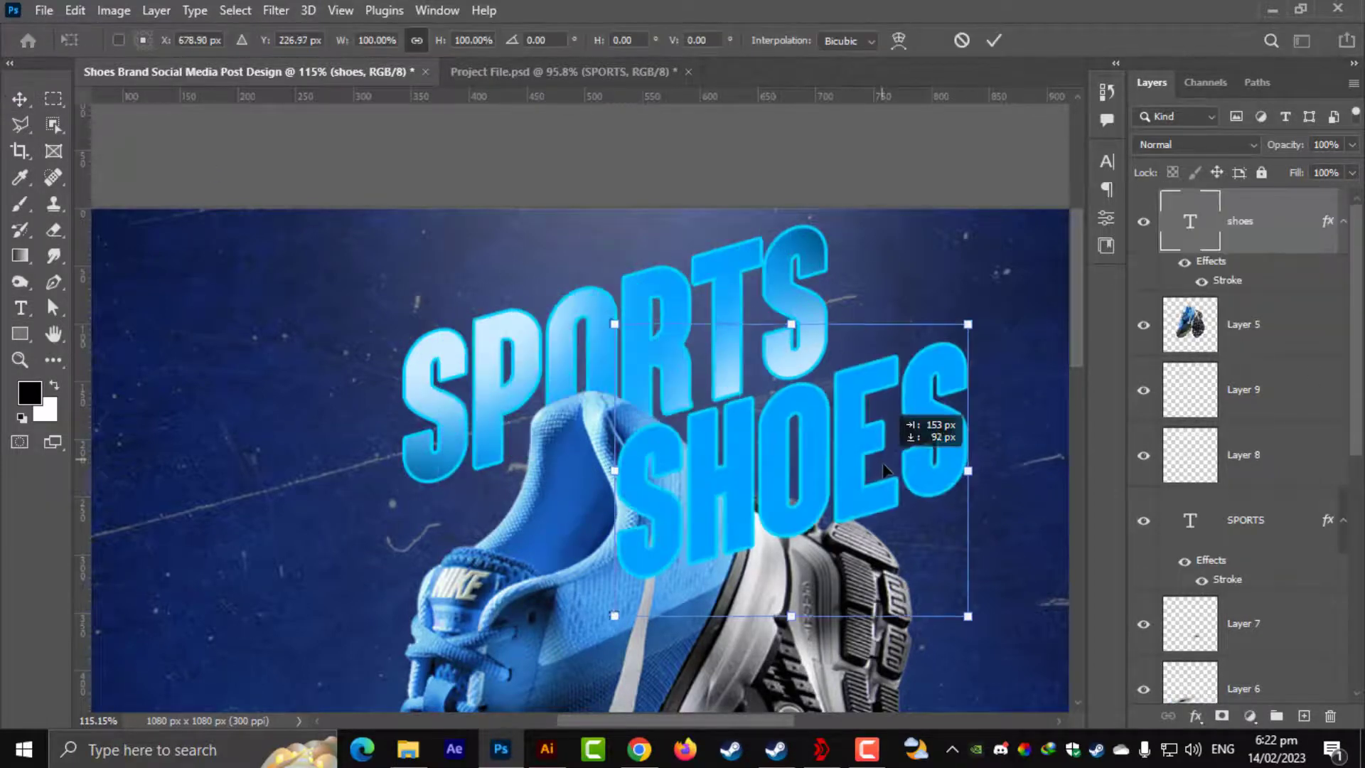
left_click_drag(967, 325, 914, 366)
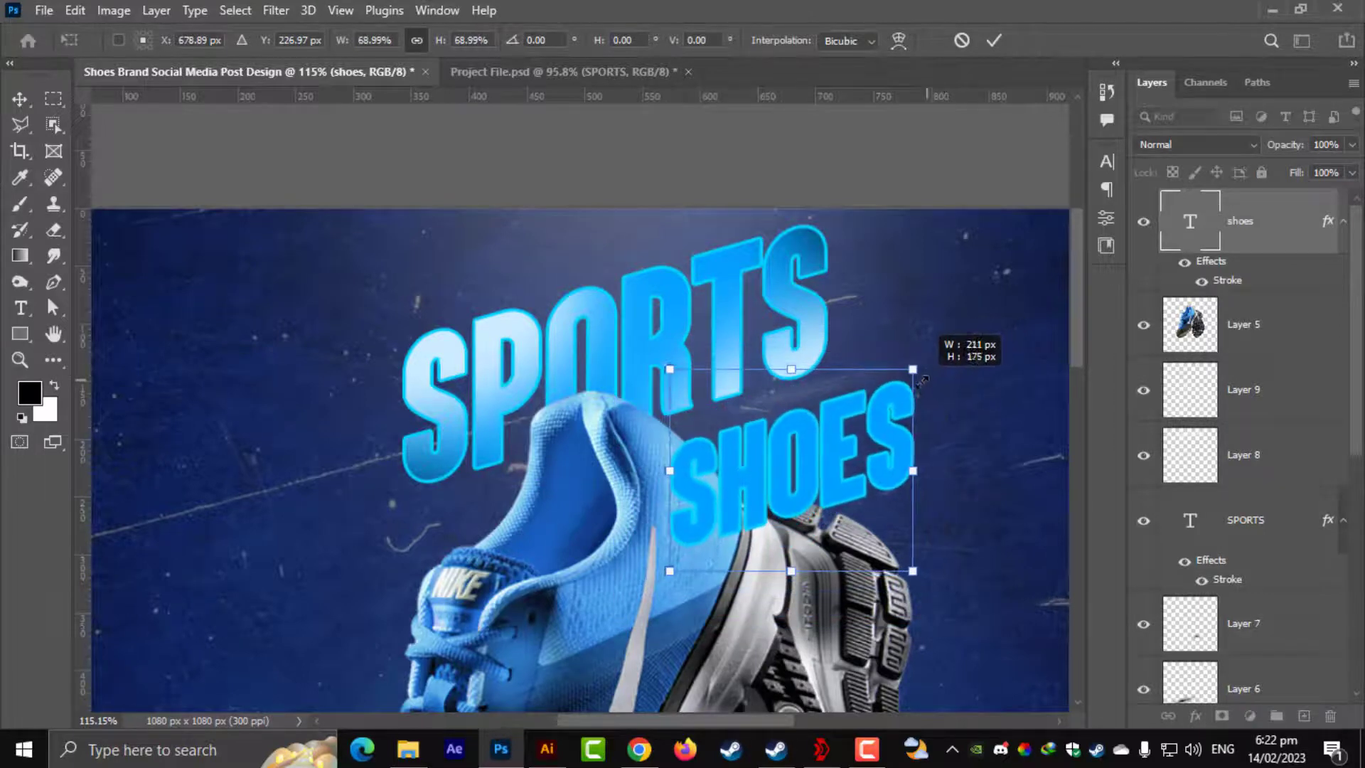
mouse_move(835, 469)
left_mouse_down()
mouse_move(817, 446)
mouse_move(831, 466)
mouse_move(829, 454)
left_mouse_up()
key("Return")
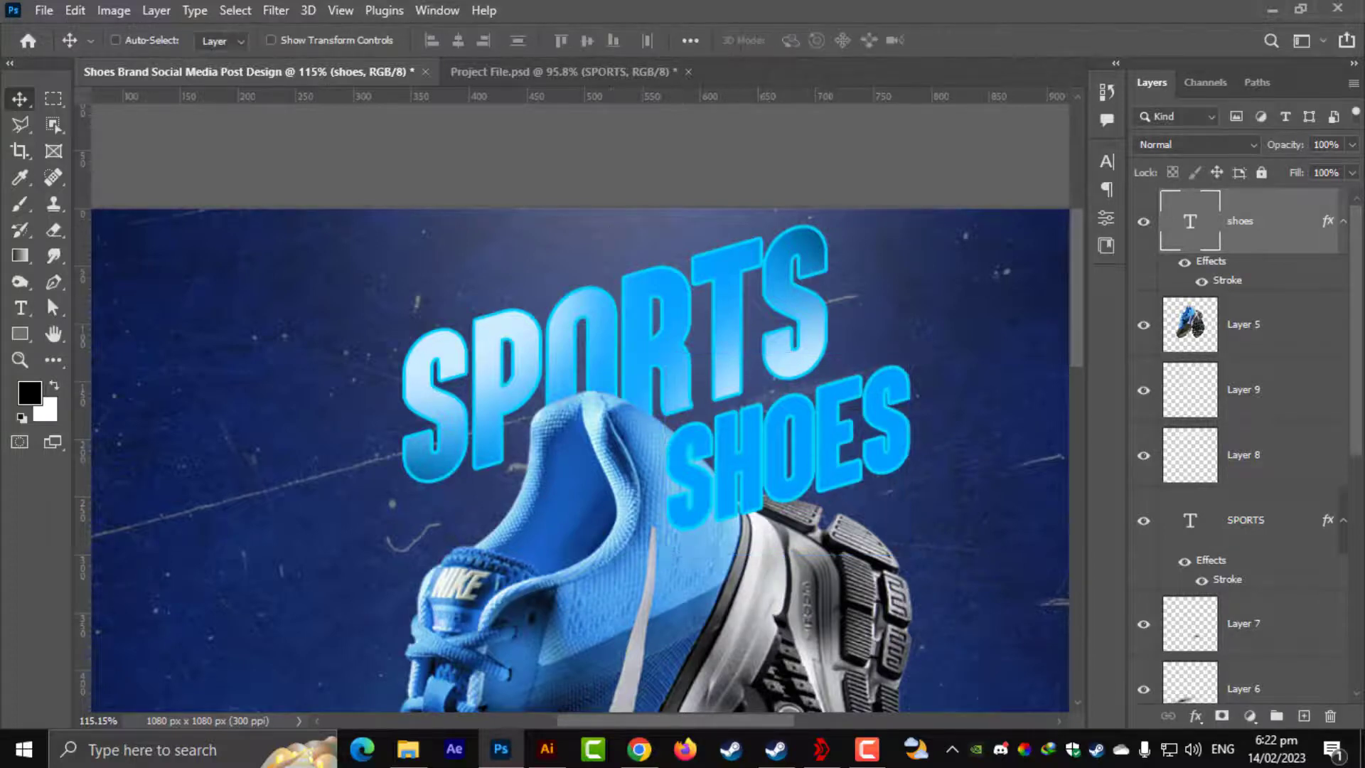
Step: Recolor the outside stroke of the SHOES text to a very dark teal
double_click(1237, 284)
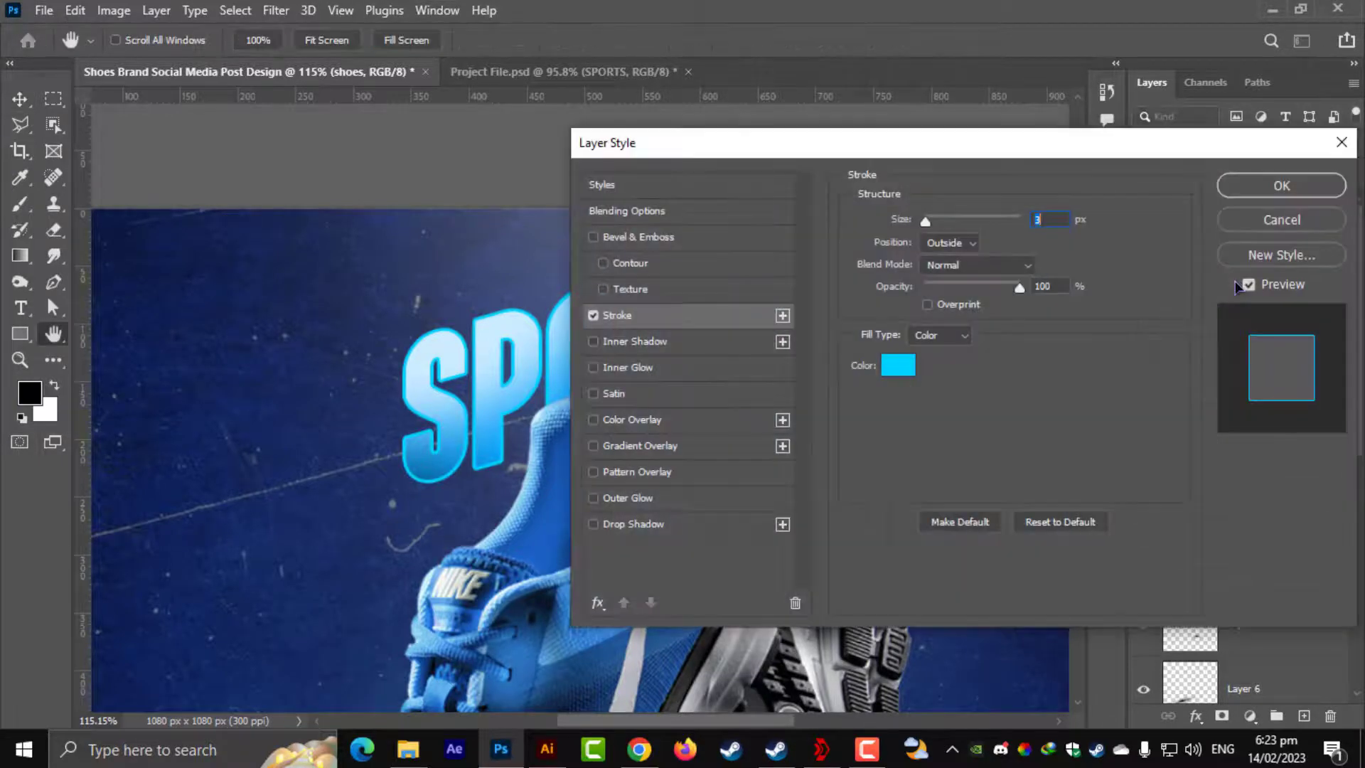
left_click(899, 363)
left_click(979, 528)
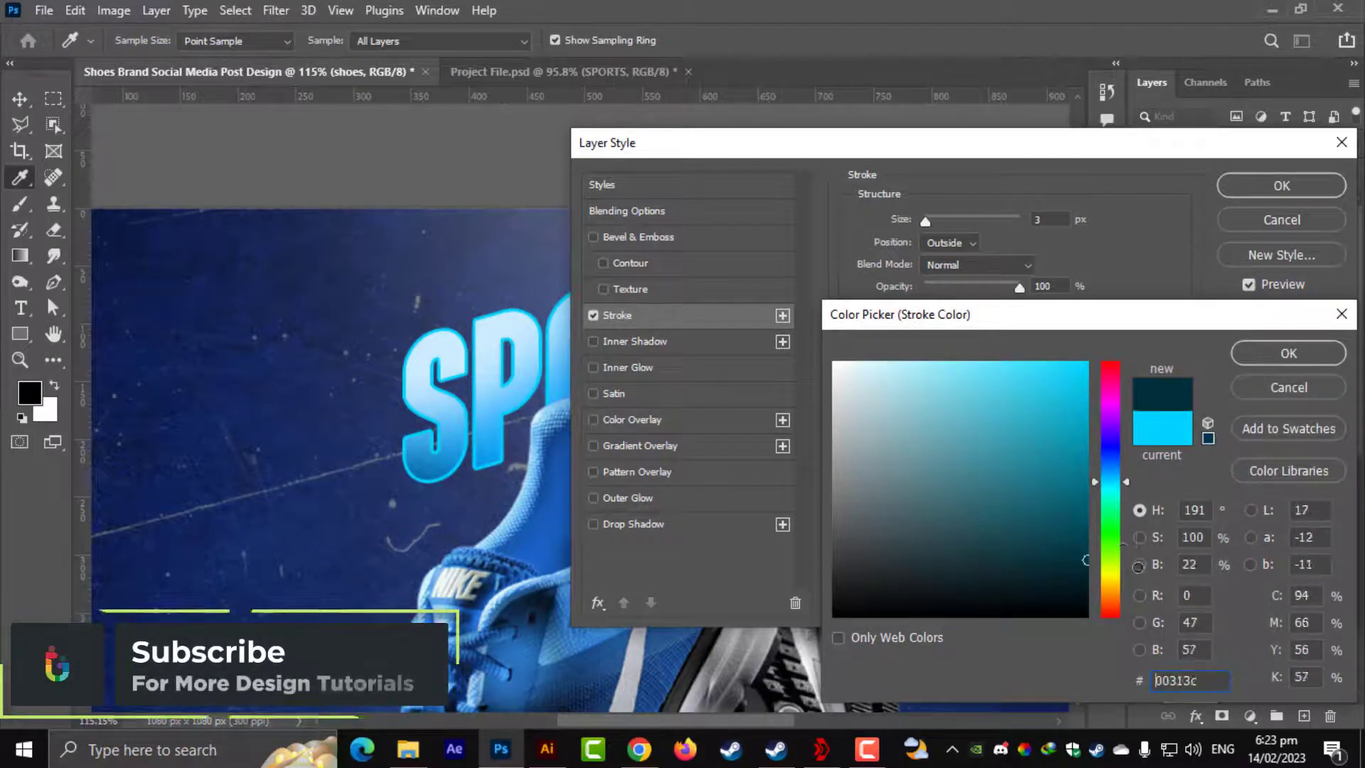
left_click(1280, 353)
left_click(1286, 185)
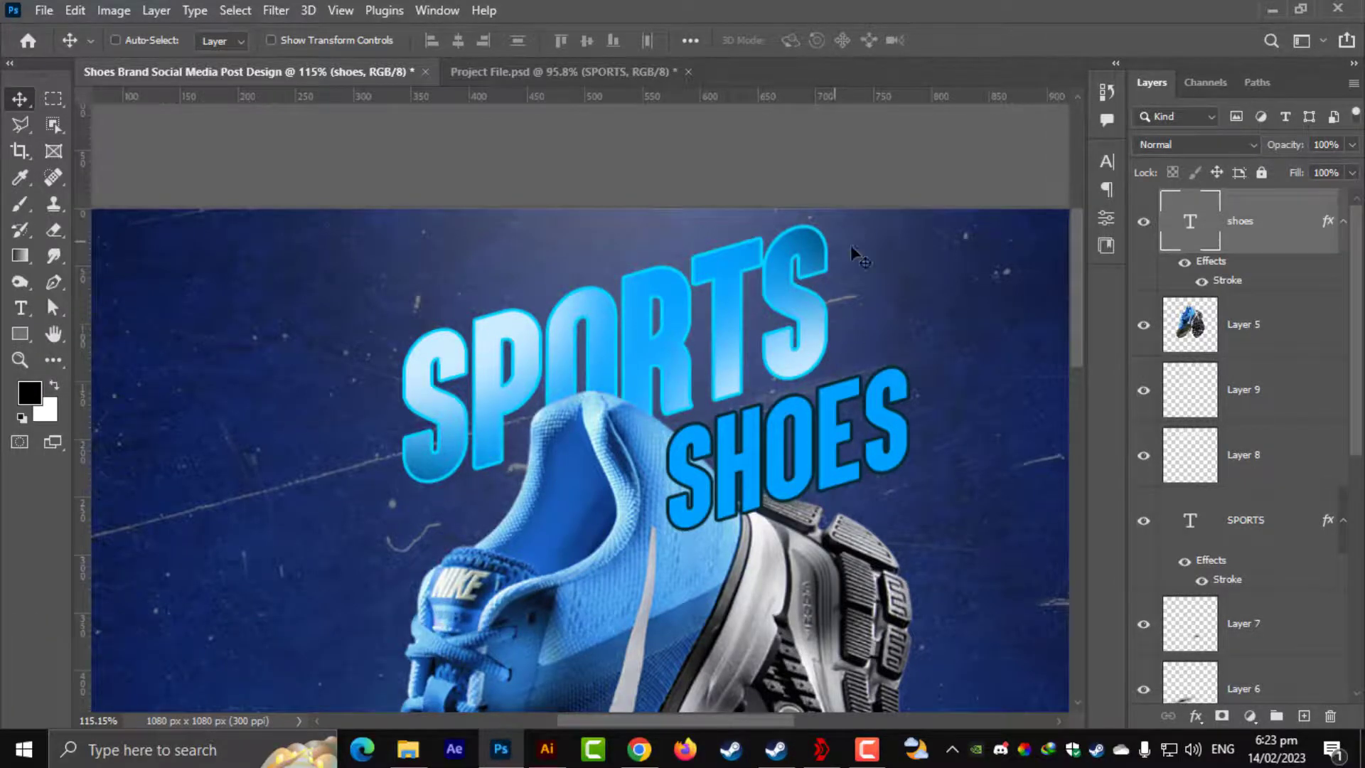
Step: Paint a soft white 200 px brush highlight across the upper right SHOES letters on a new layer above the text, and clear the selection
scroll(969, 375, "up", 2)
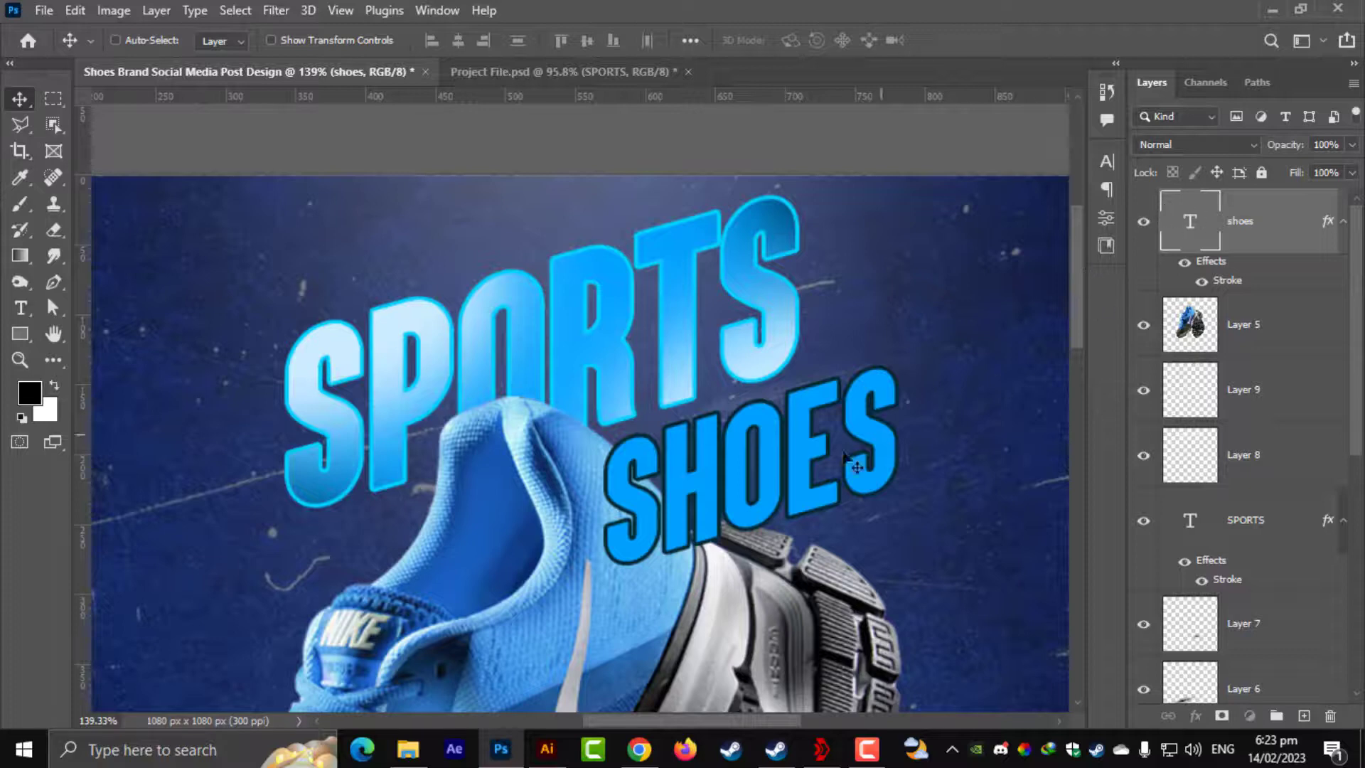
left_click(1202, 213, "ctrl")
scroll(815, 467, "up", 2)
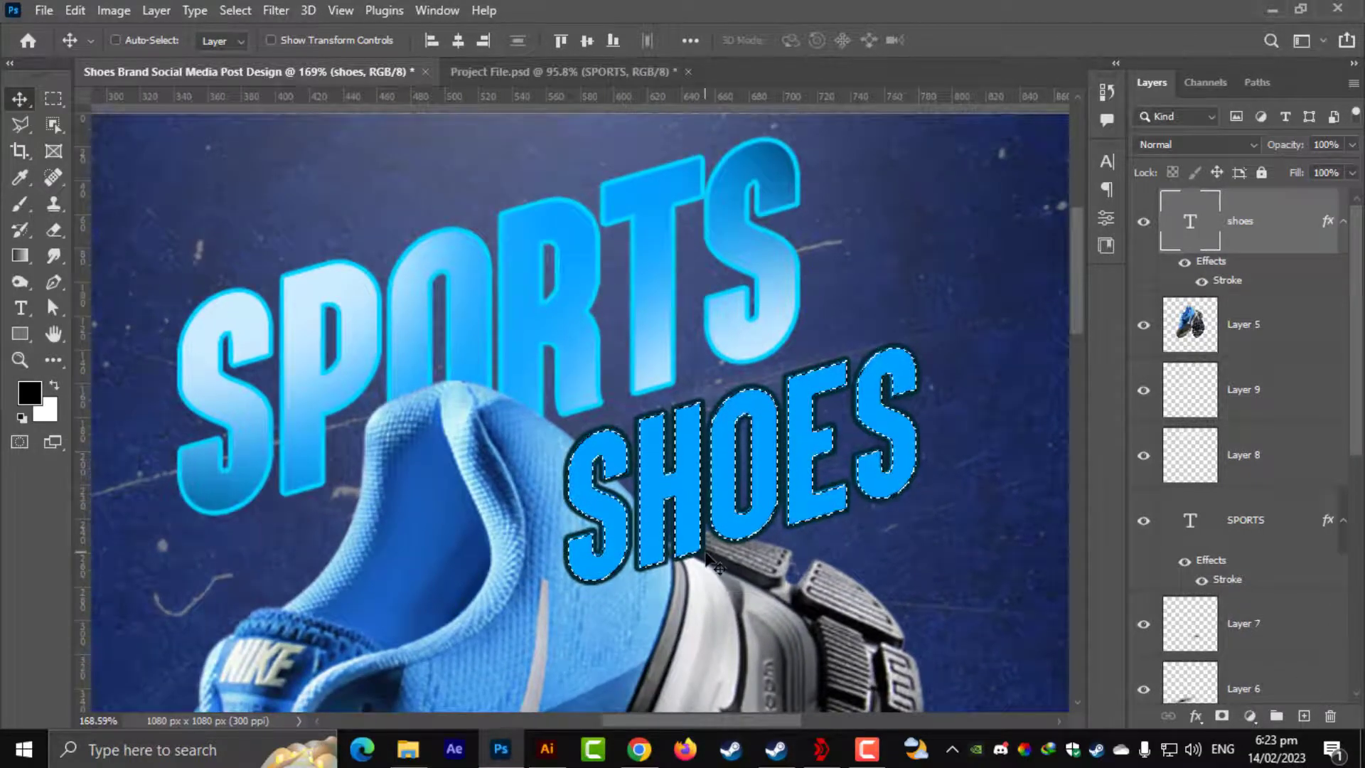
scroll(768, 693, "down", 1)
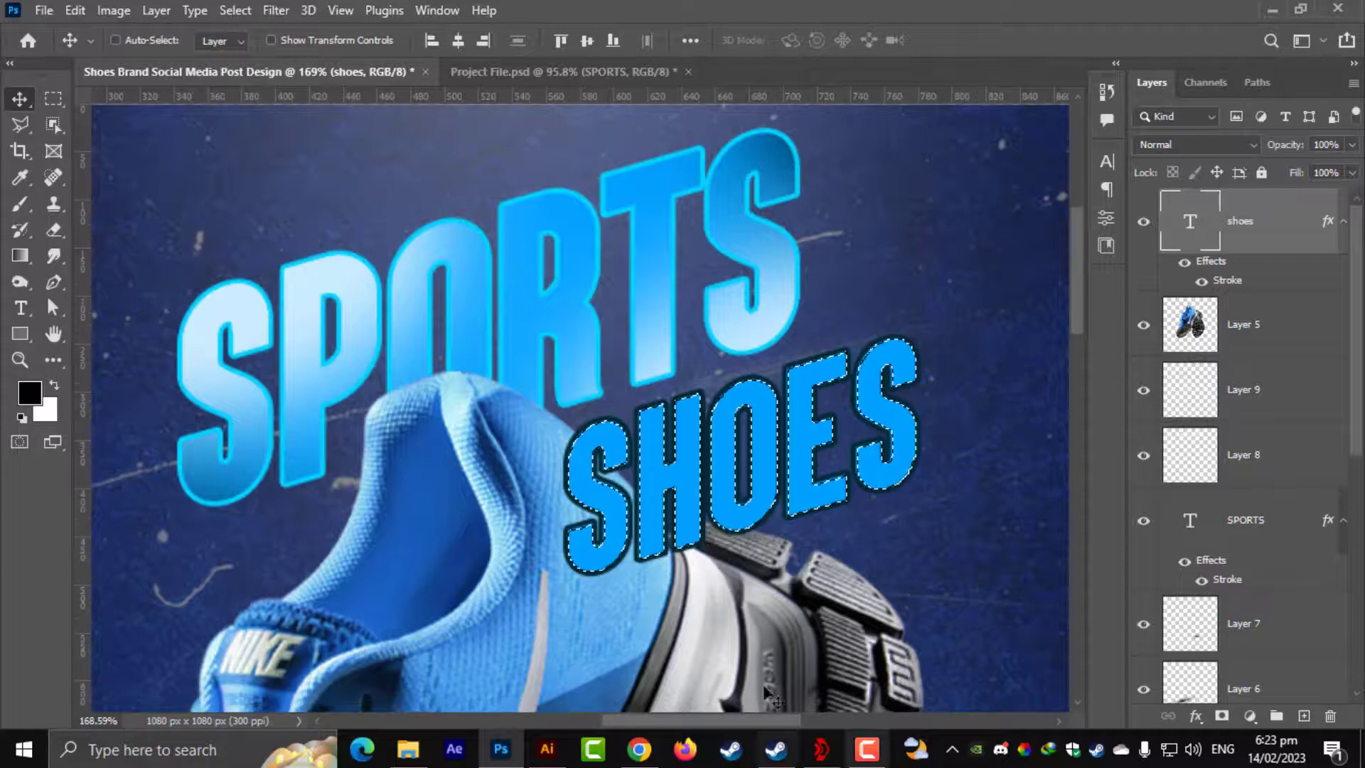
left_click(1304, 716)
left_click(19, 204)
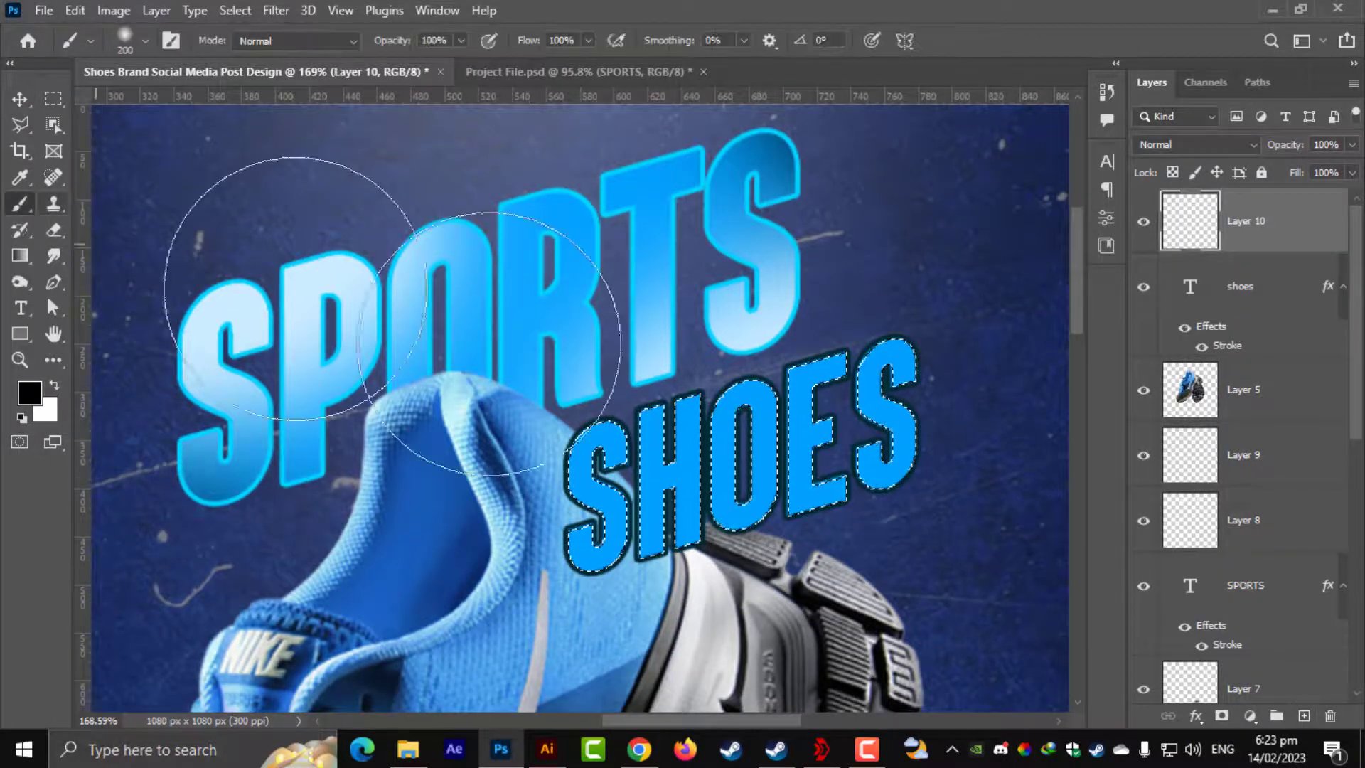
key("ctrl+z")
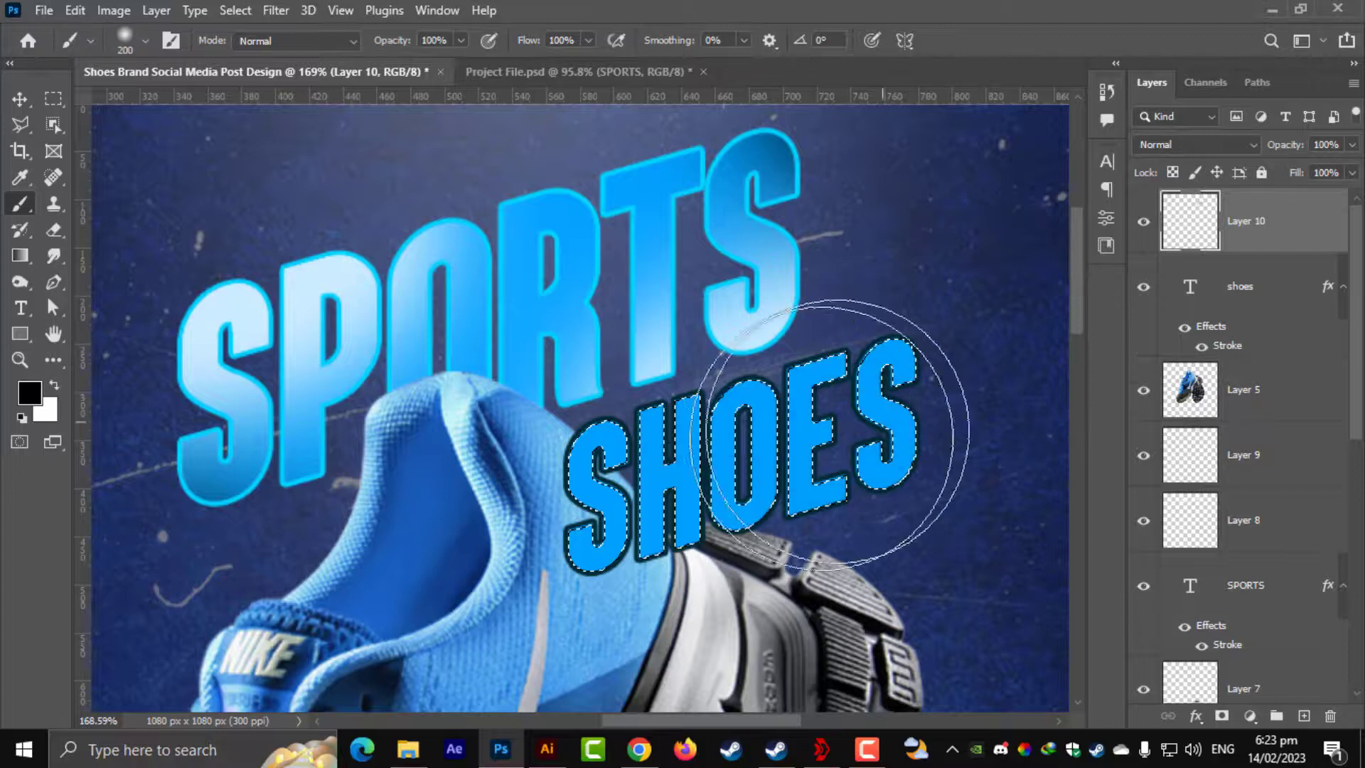
key("x")
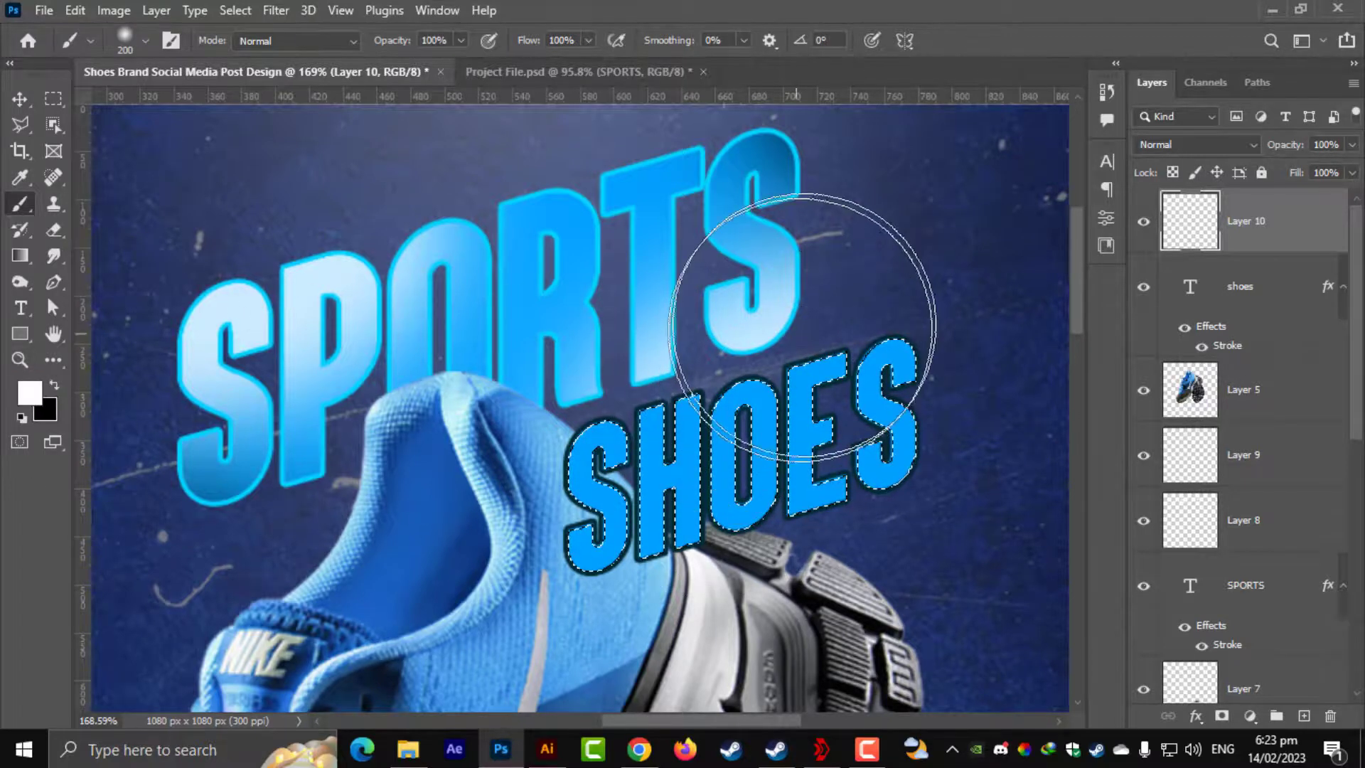
left_click_drag(875, 305, 1019, 366)
key("ctrl+d")
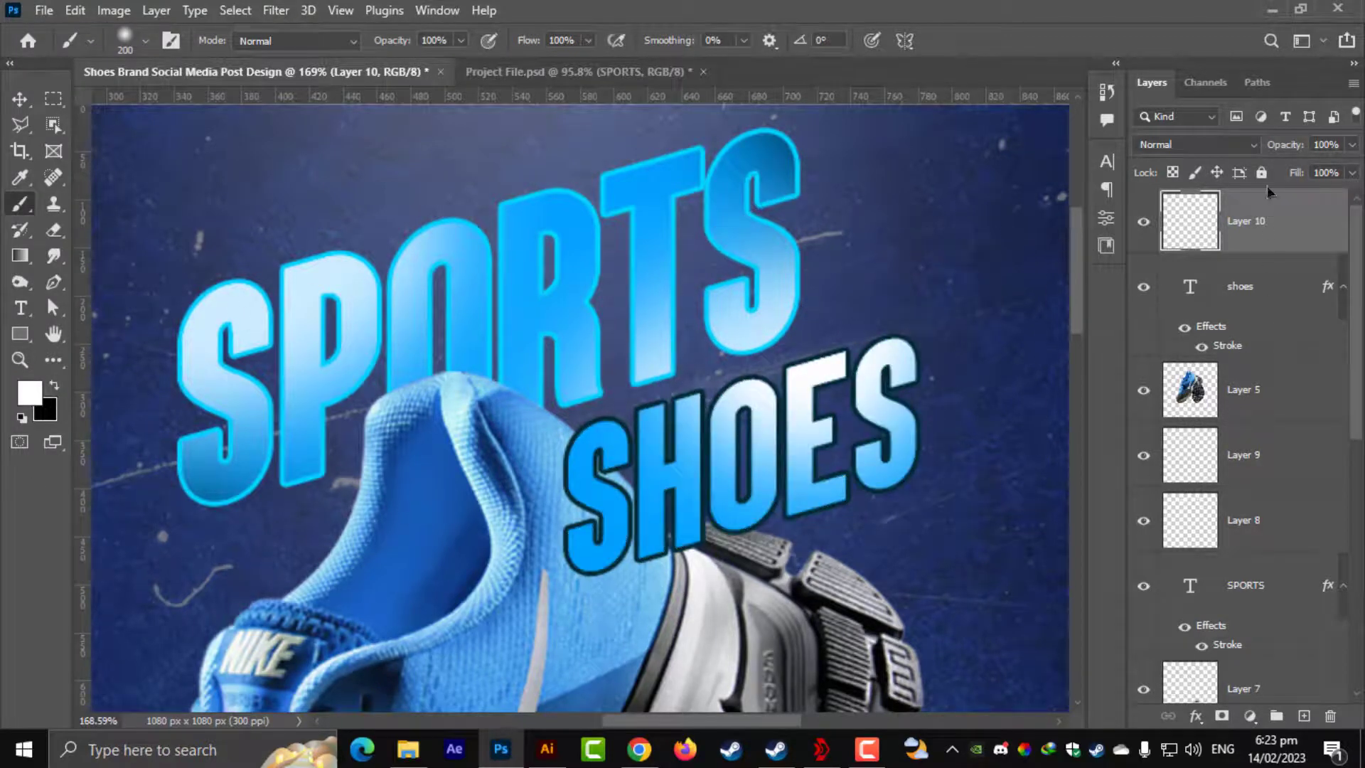
Step: Set the opacity of the SHOES highlight layer, Layer 10, to 80%
left_click(1353, 145)
left_click(1307, 170)
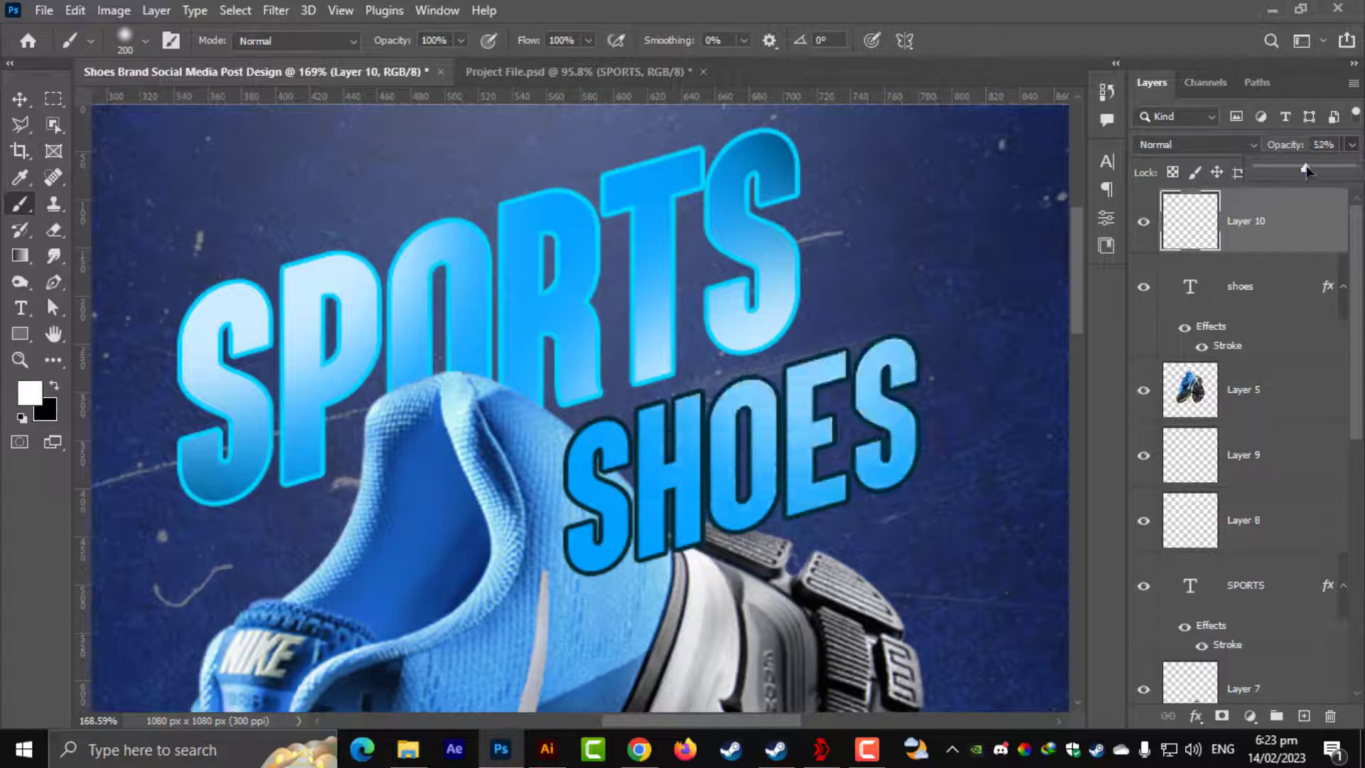
left_click_drag(1329, 165, 1348, 166)
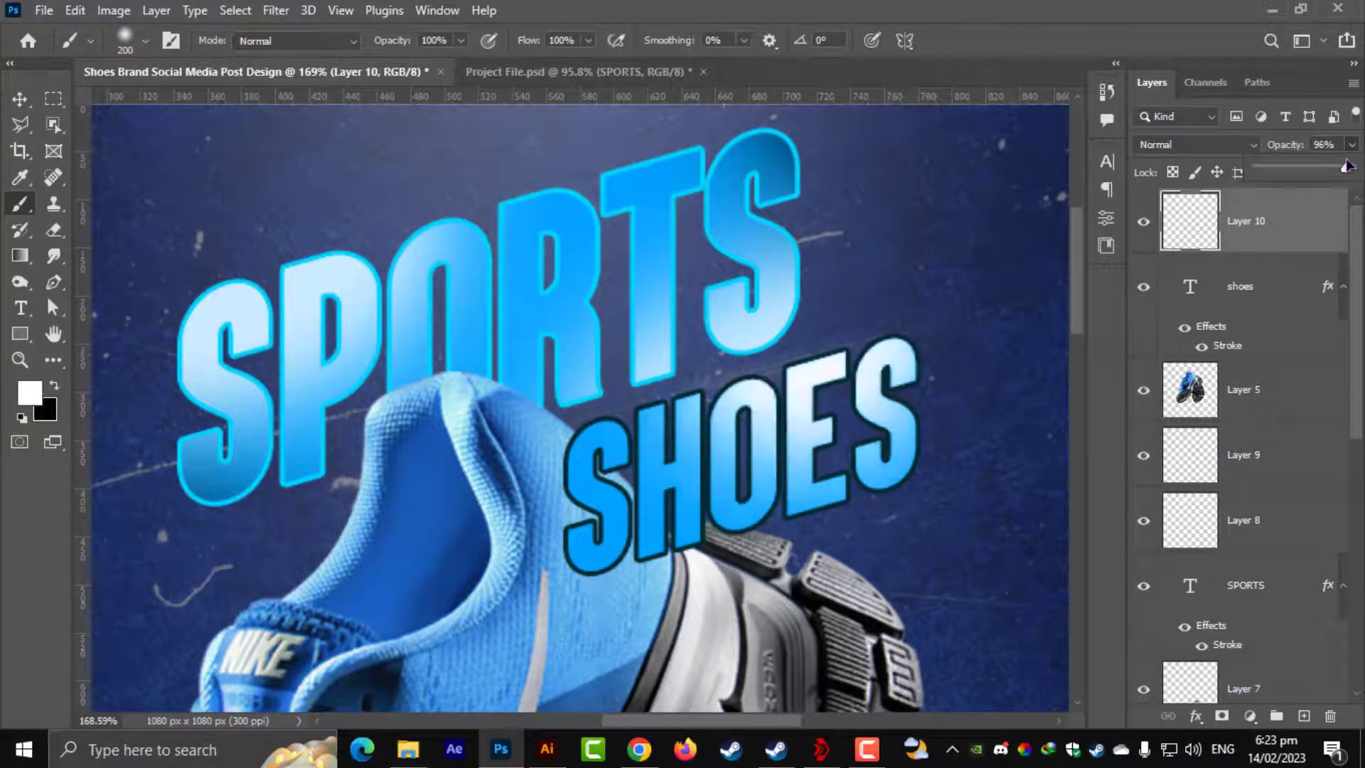
left_click(1324, 145)
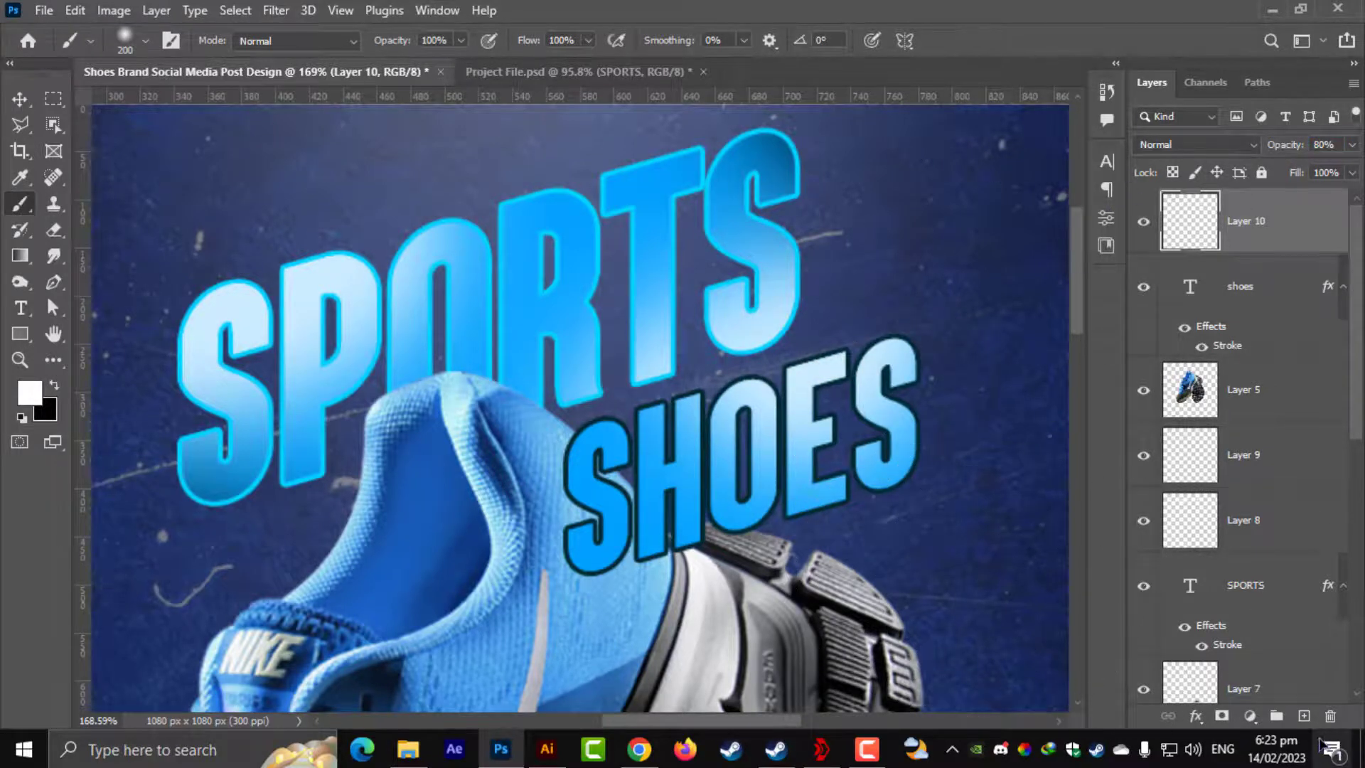
left_click(1304, 717)
left_click(600, 635)
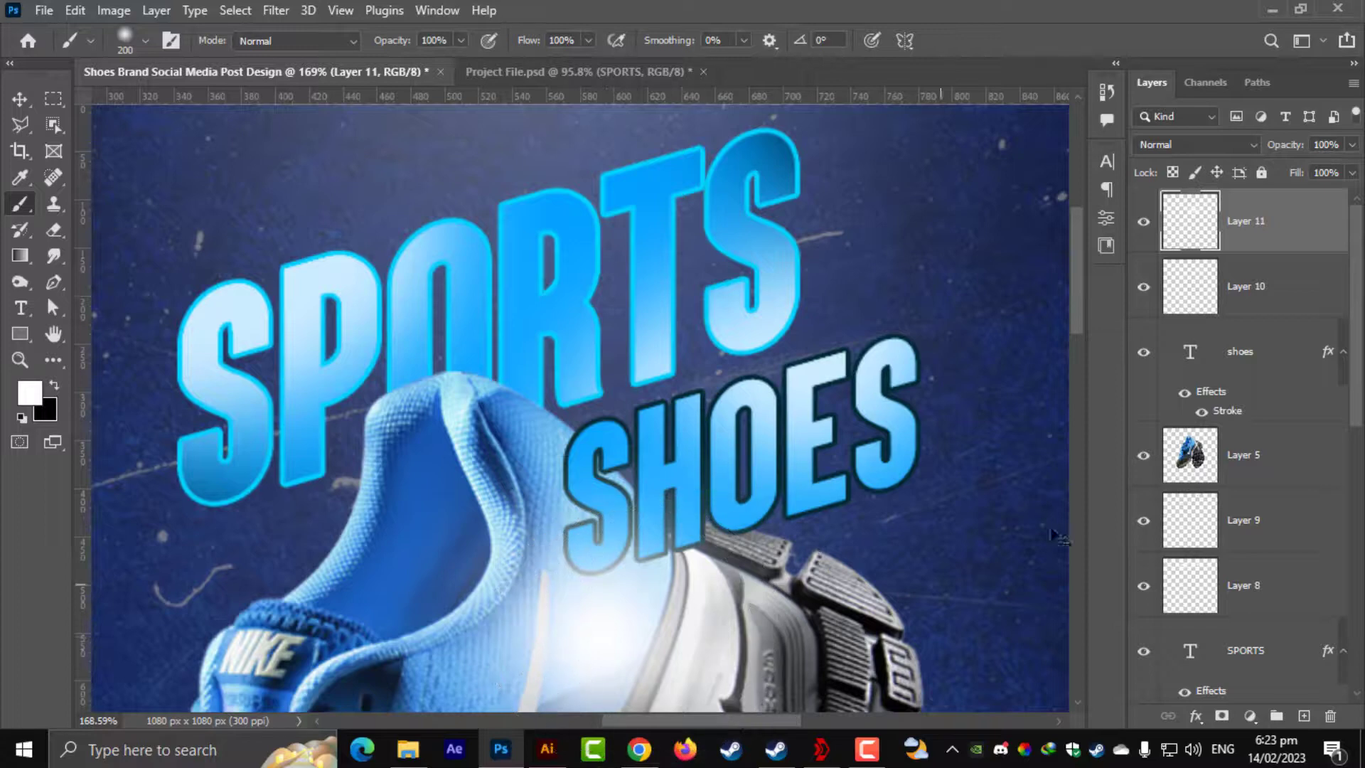
key("ctrl+z")
Step: Paint a soft black 200 px brush shadow along the lower left SHOES letters on a new layer, and clear the selection
left_click(1191, 352, "ctrl")
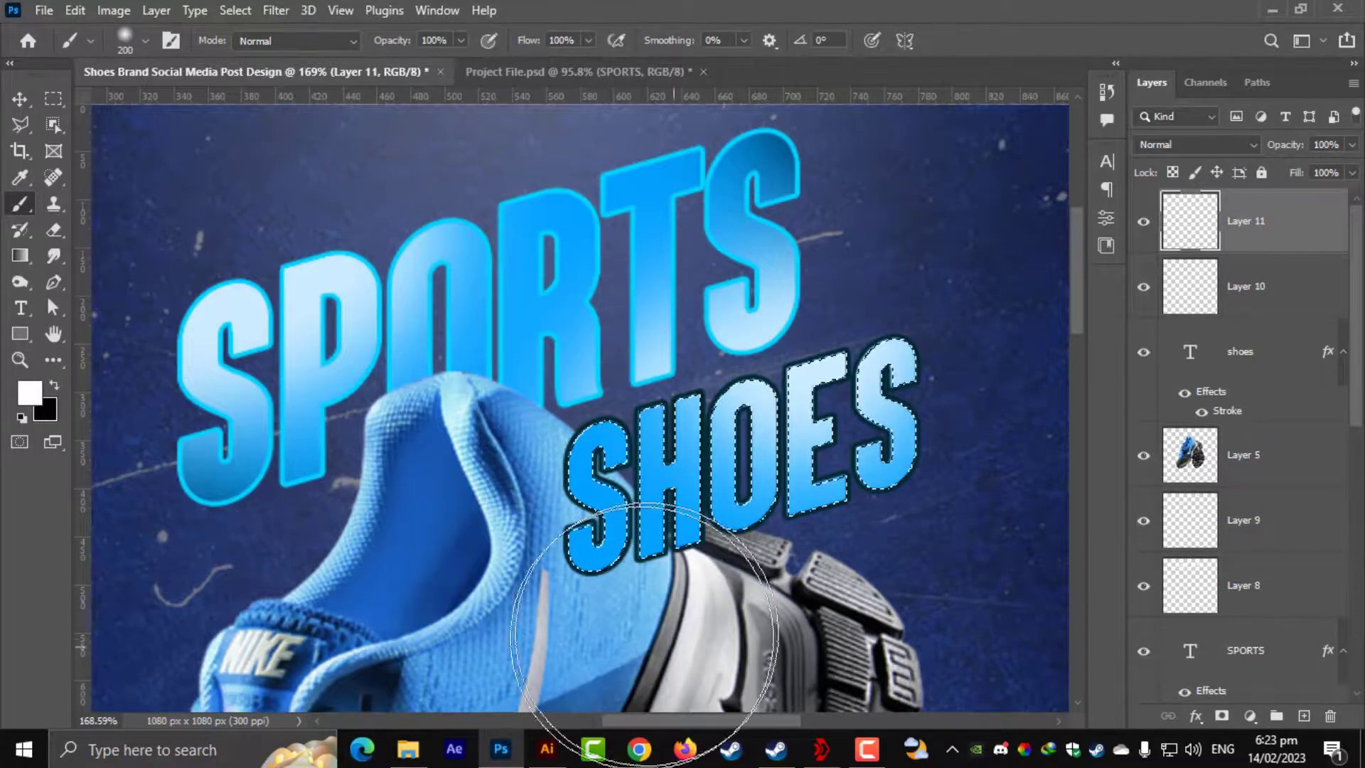
left_click(1305, 717)
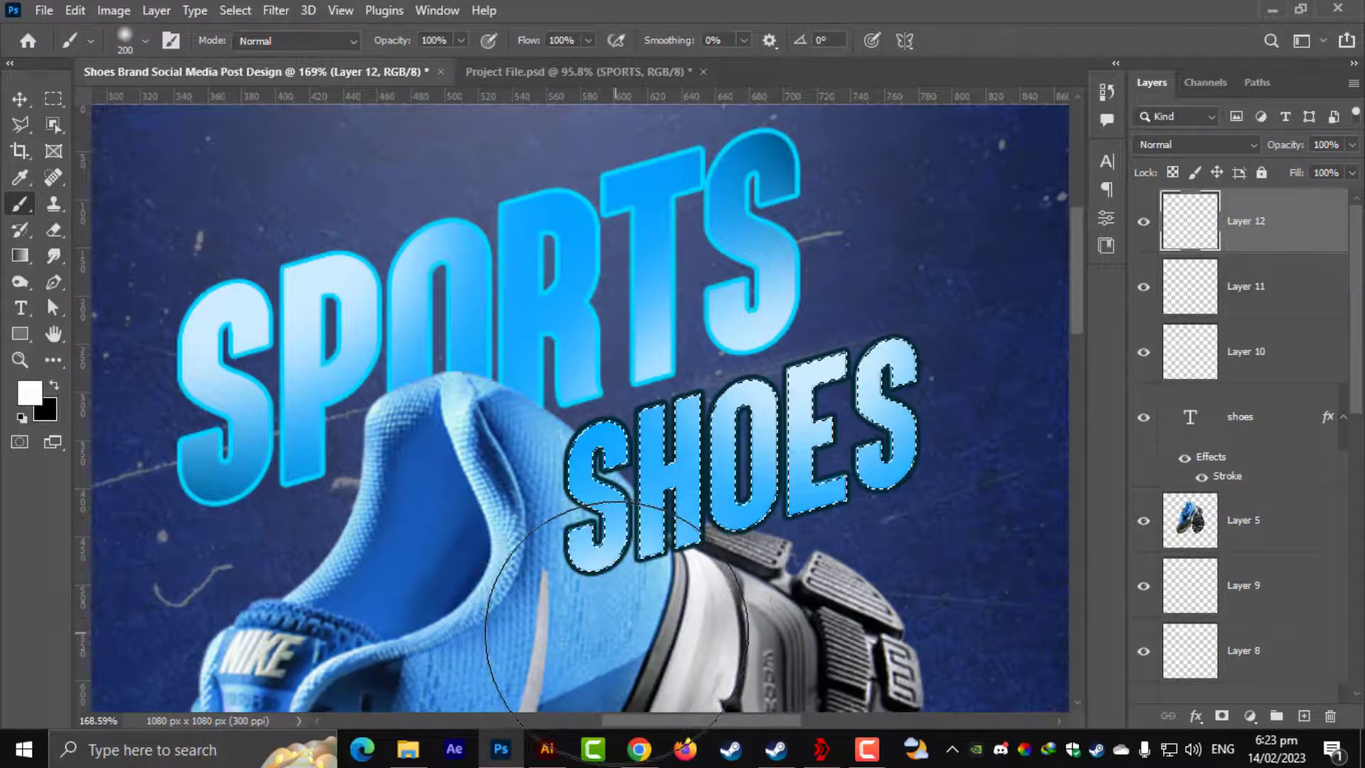
left_click(54, 385)
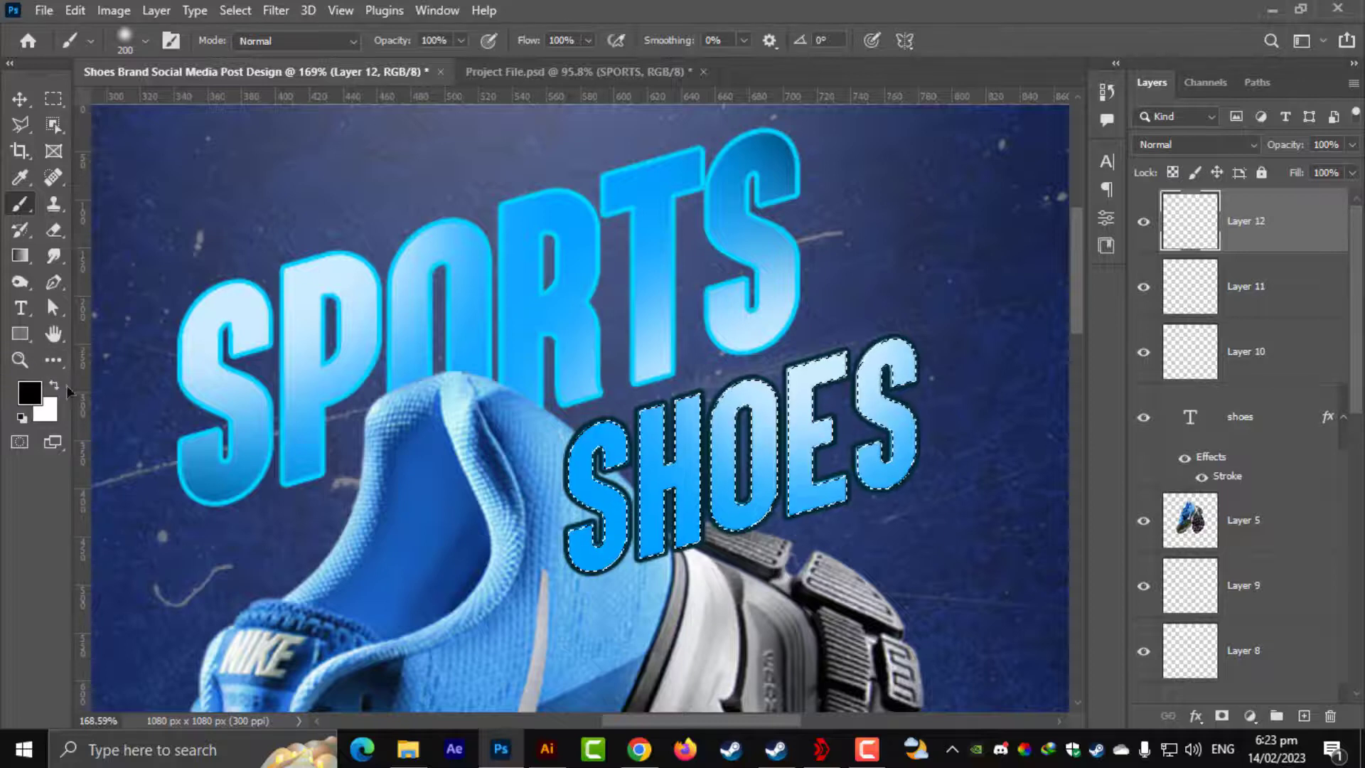
left_click(673, 653)
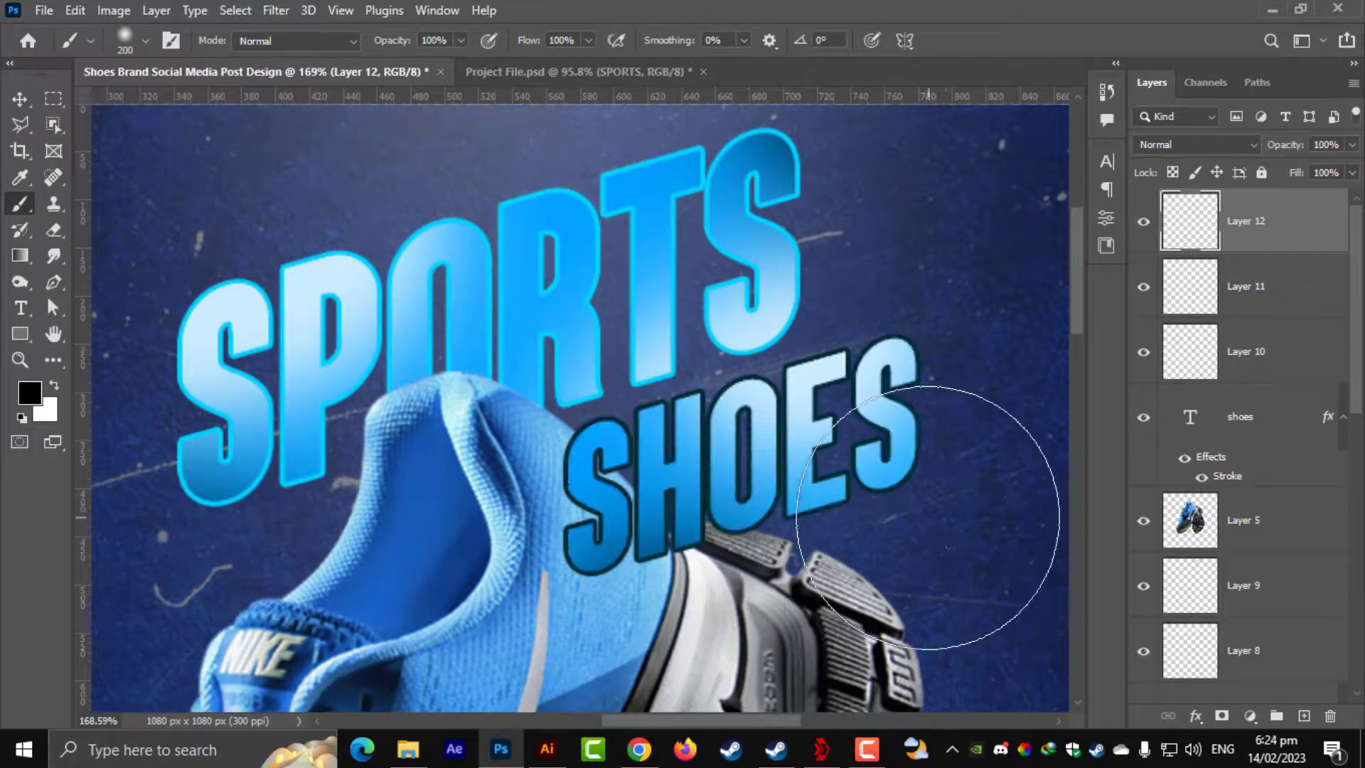
Step: Add a Drop Shadow effect to the SHOES text layer
scroll(918, 519, "down", 5)
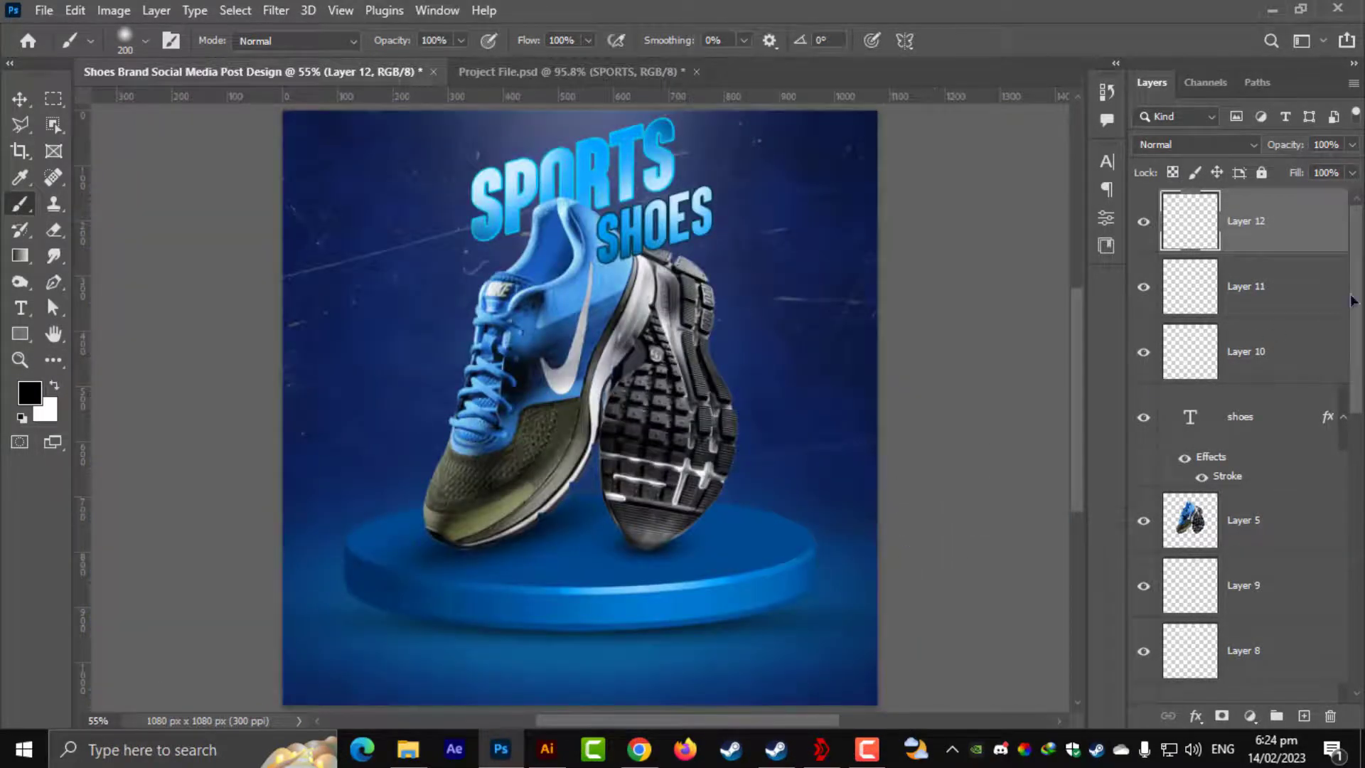
right_click(1256, 425)
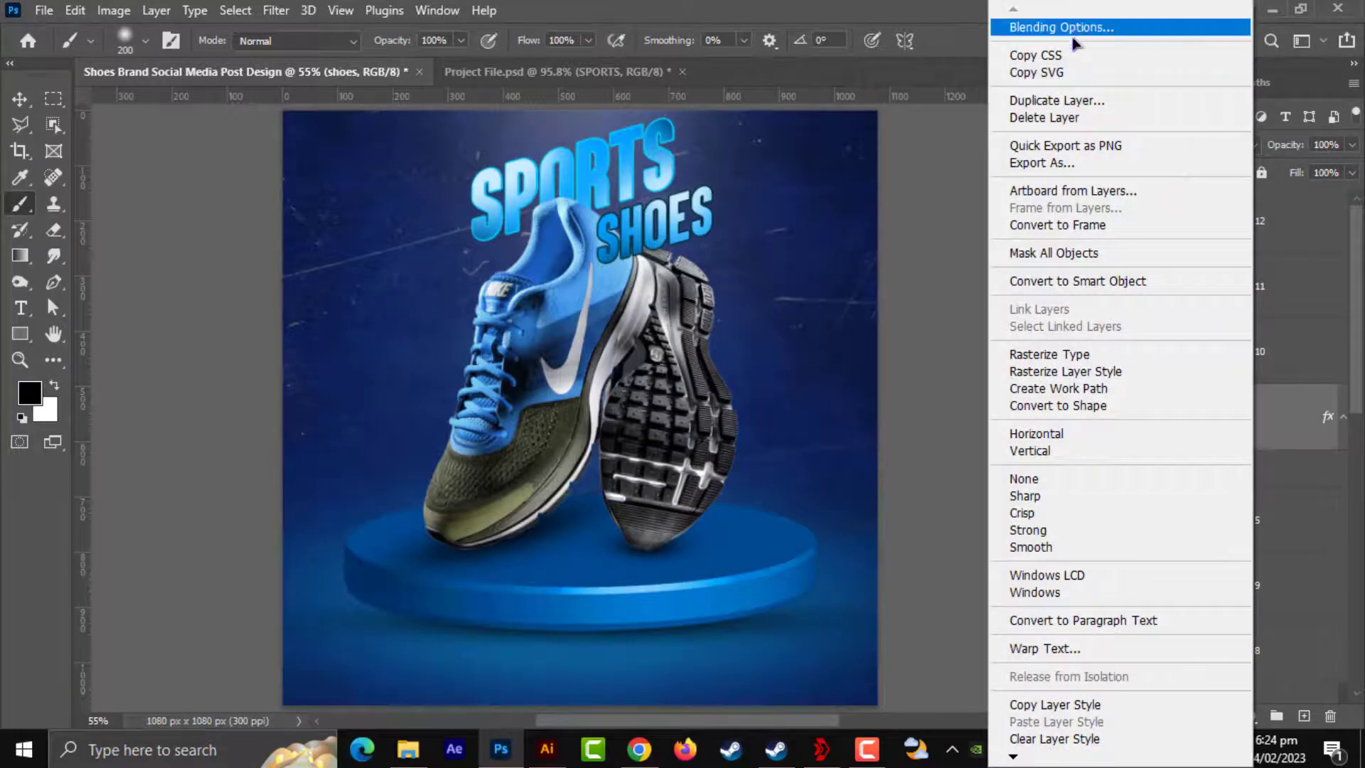
left_click(1032, 27)
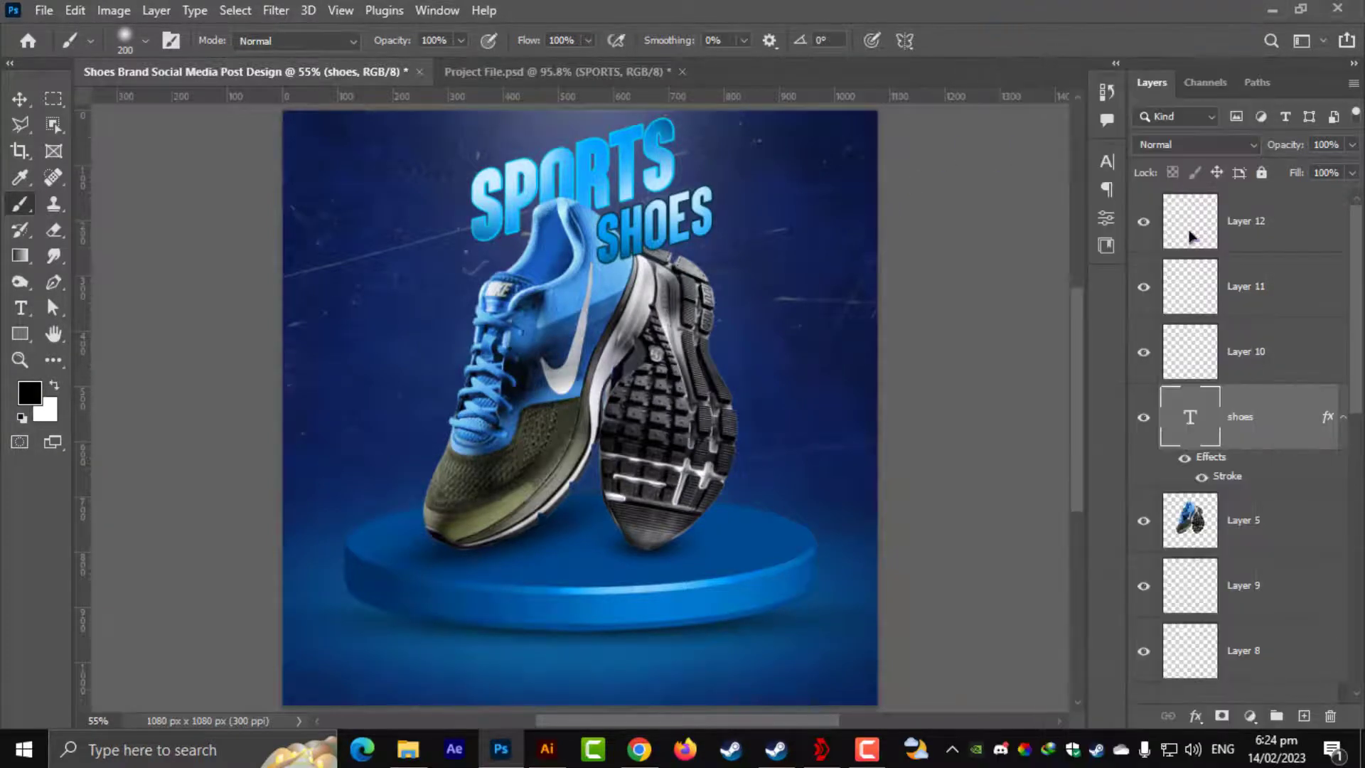
left_click(1281, 221)
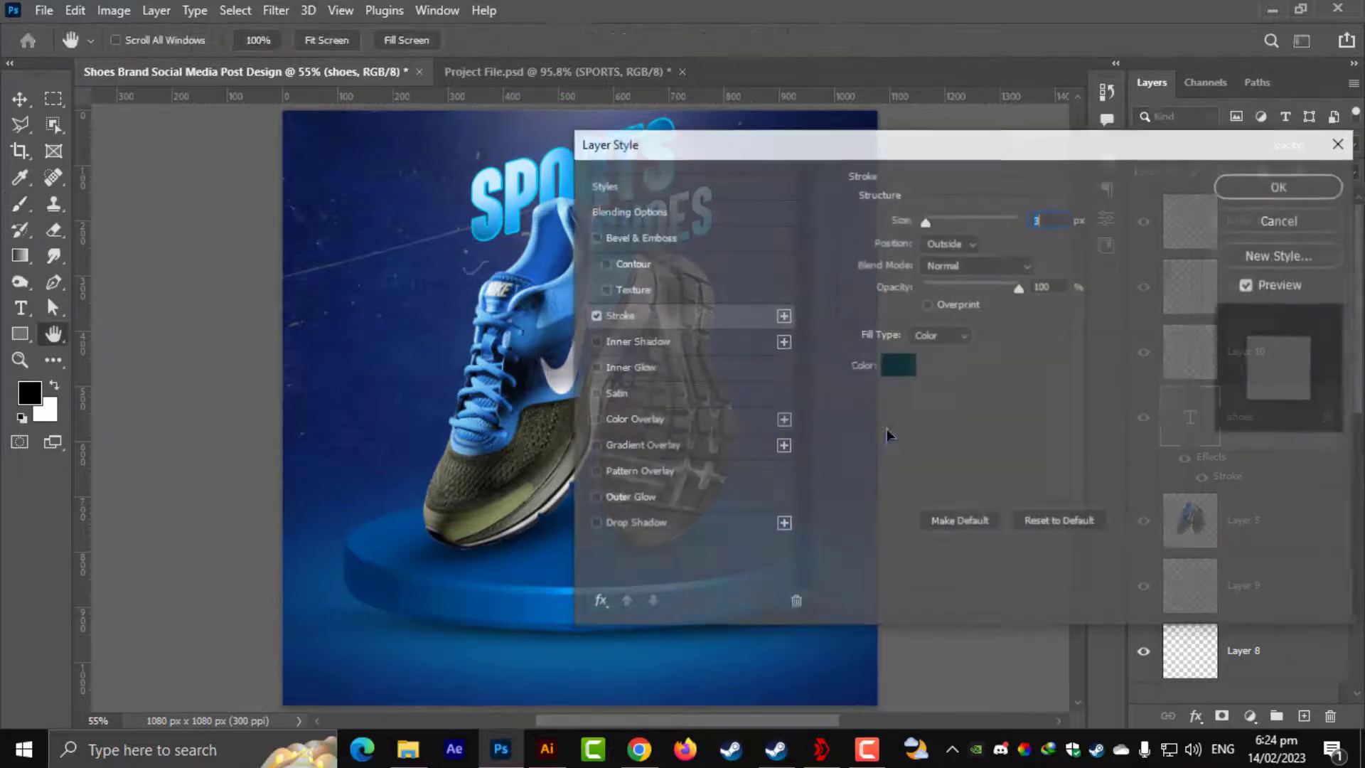
left_click(615, 524)
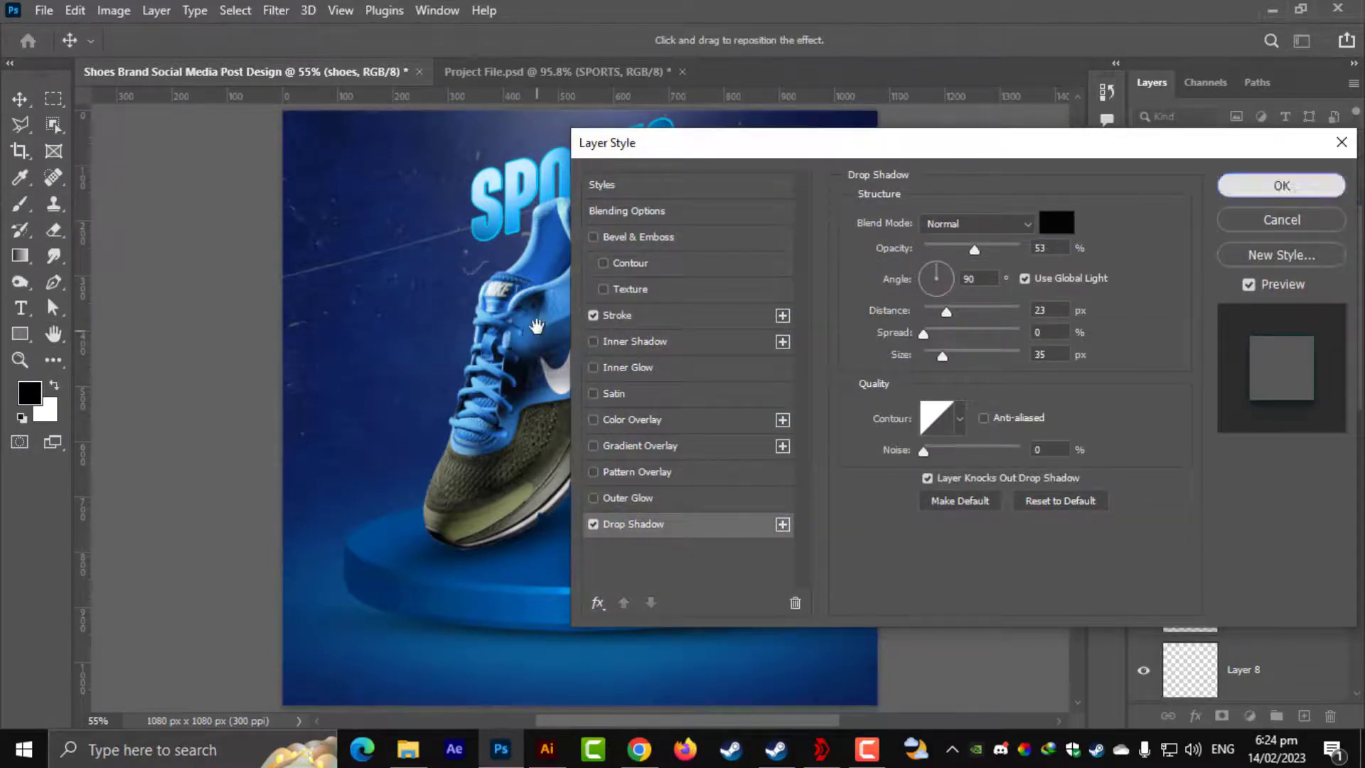
key("Return")
Step: Set the SHOES text's drop shadow to a 58° angle, 15 px distance, and 5 px size
scroll(778, 277, "up", 5)
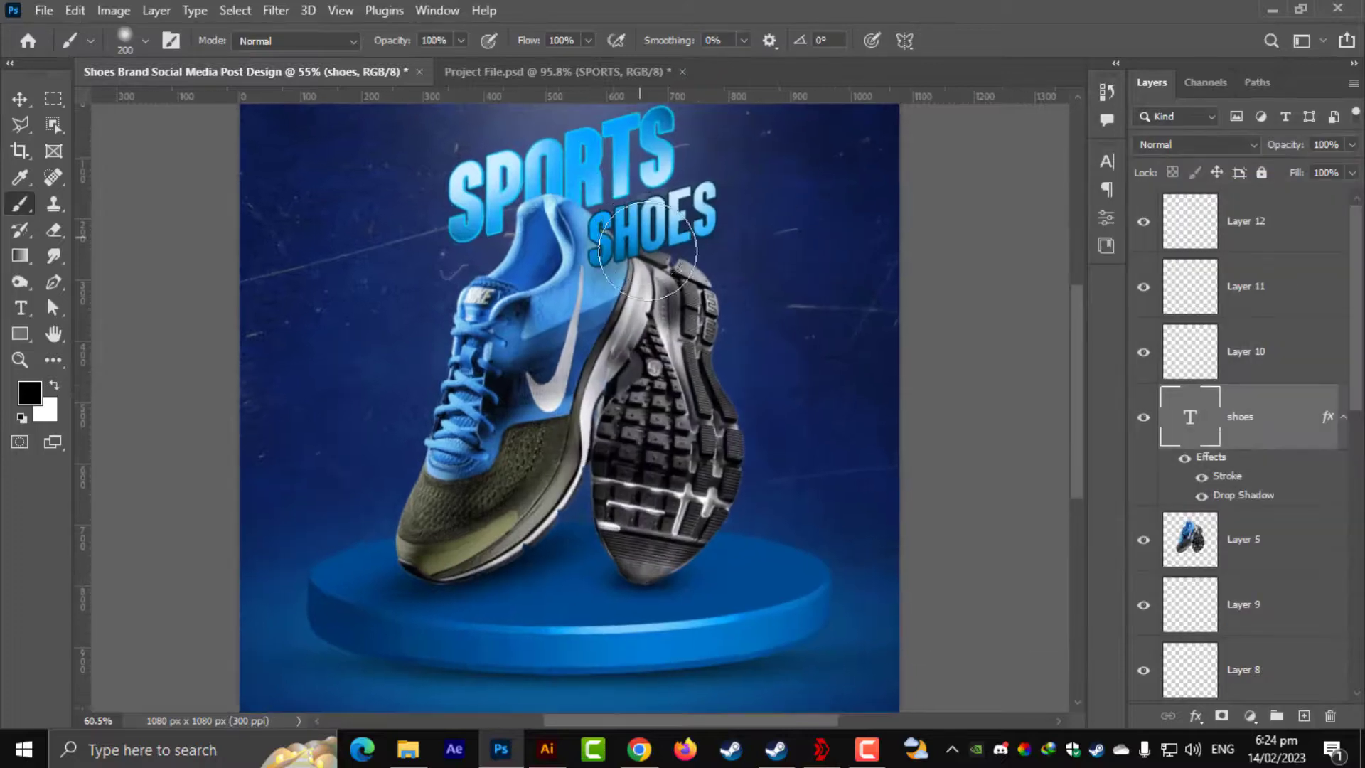
scroll(719, 281, "up", 2)
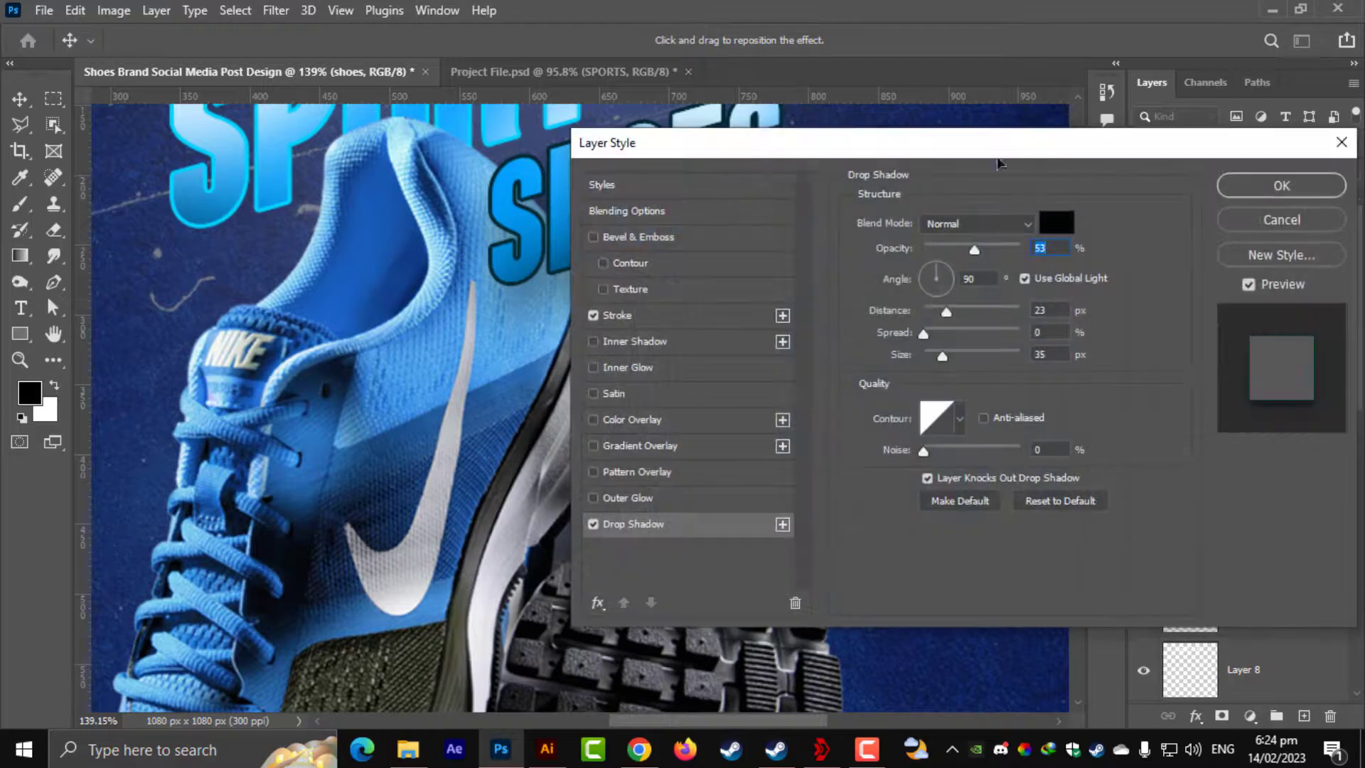
left_click_drag(998, 164, 1364, 175)
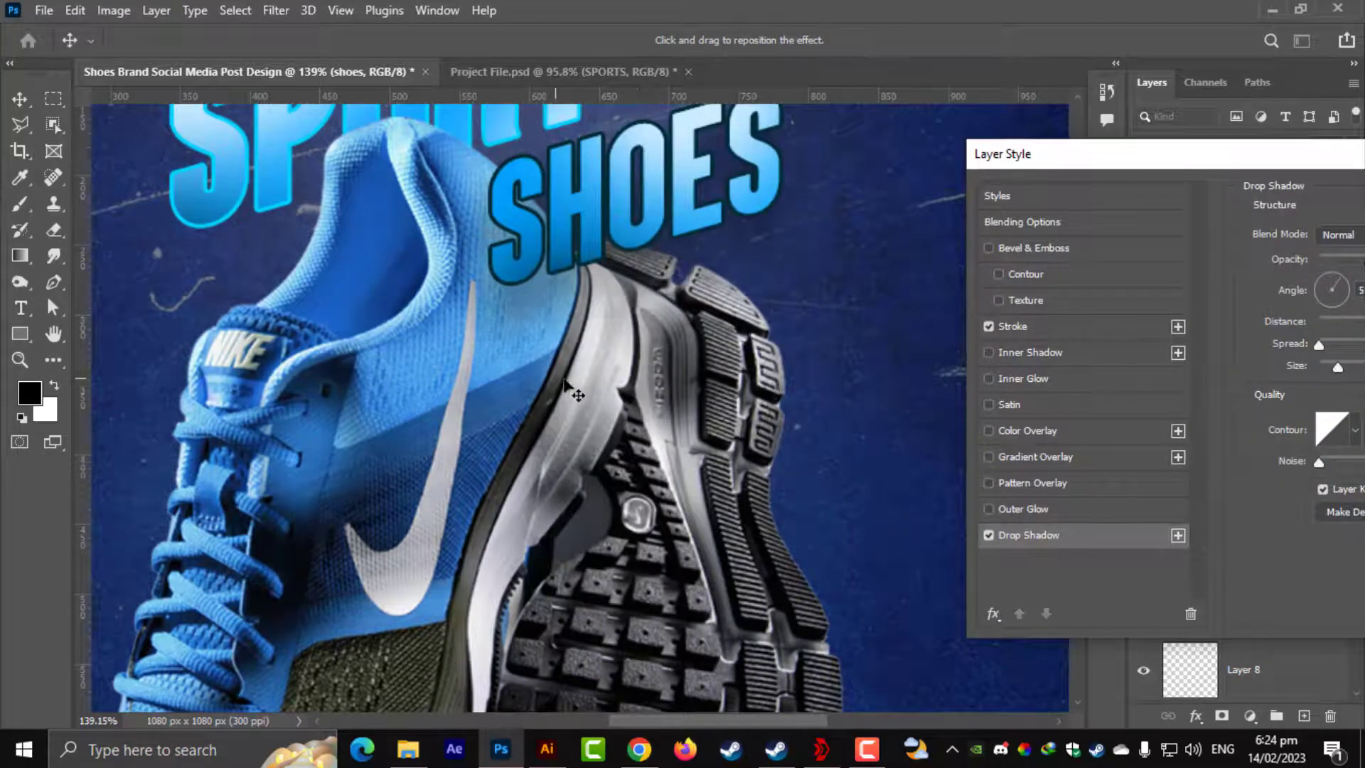
left_click_drag(639, 306, 613, 293)
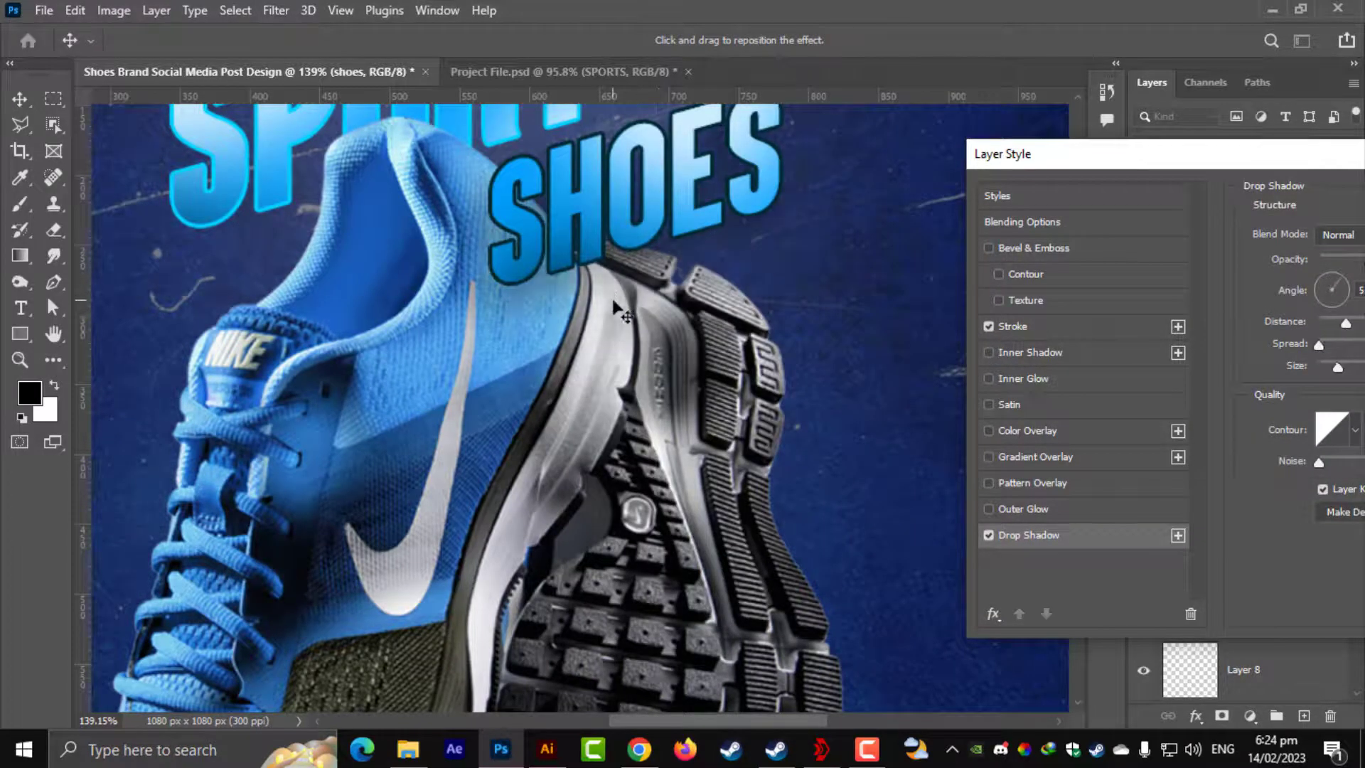
left_click_drag(1266, 158, 1103, 164)
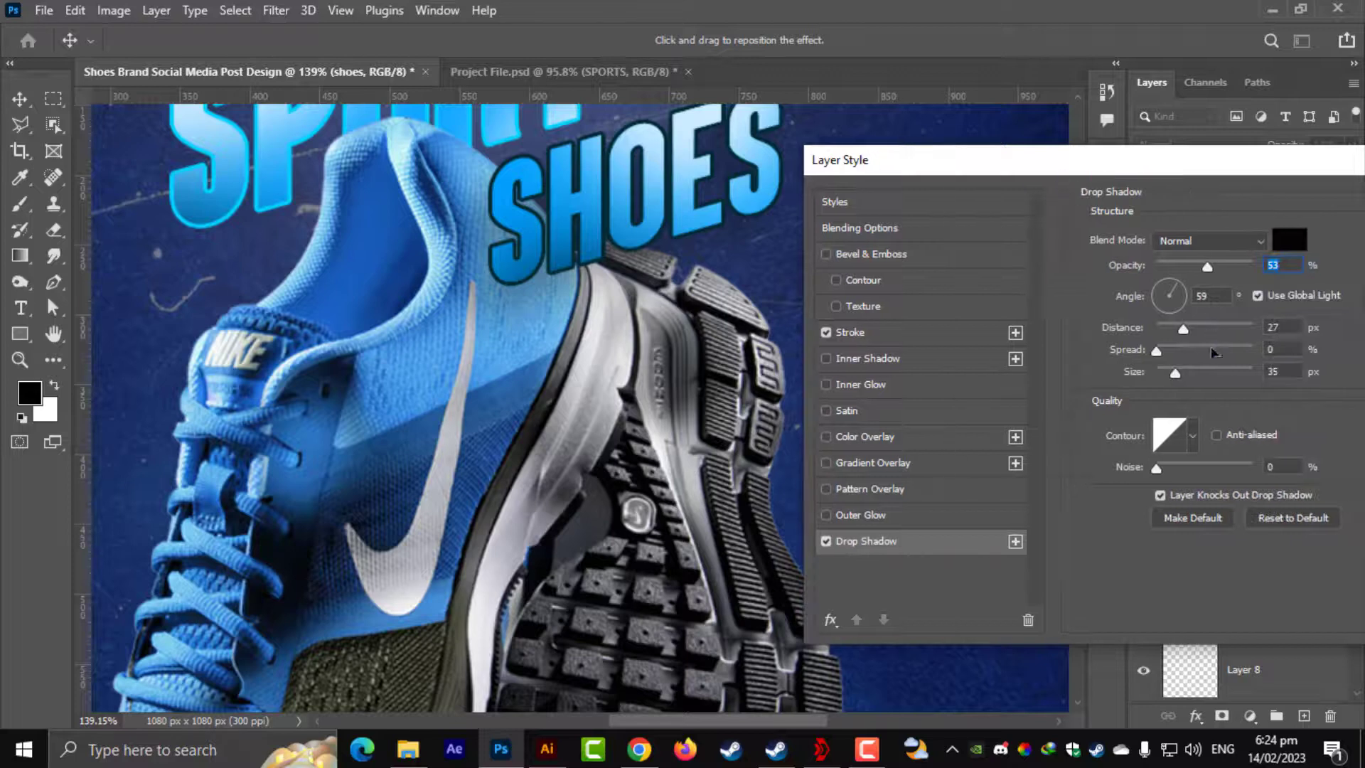
left_click_drag(1175, 374, 1163, 372)
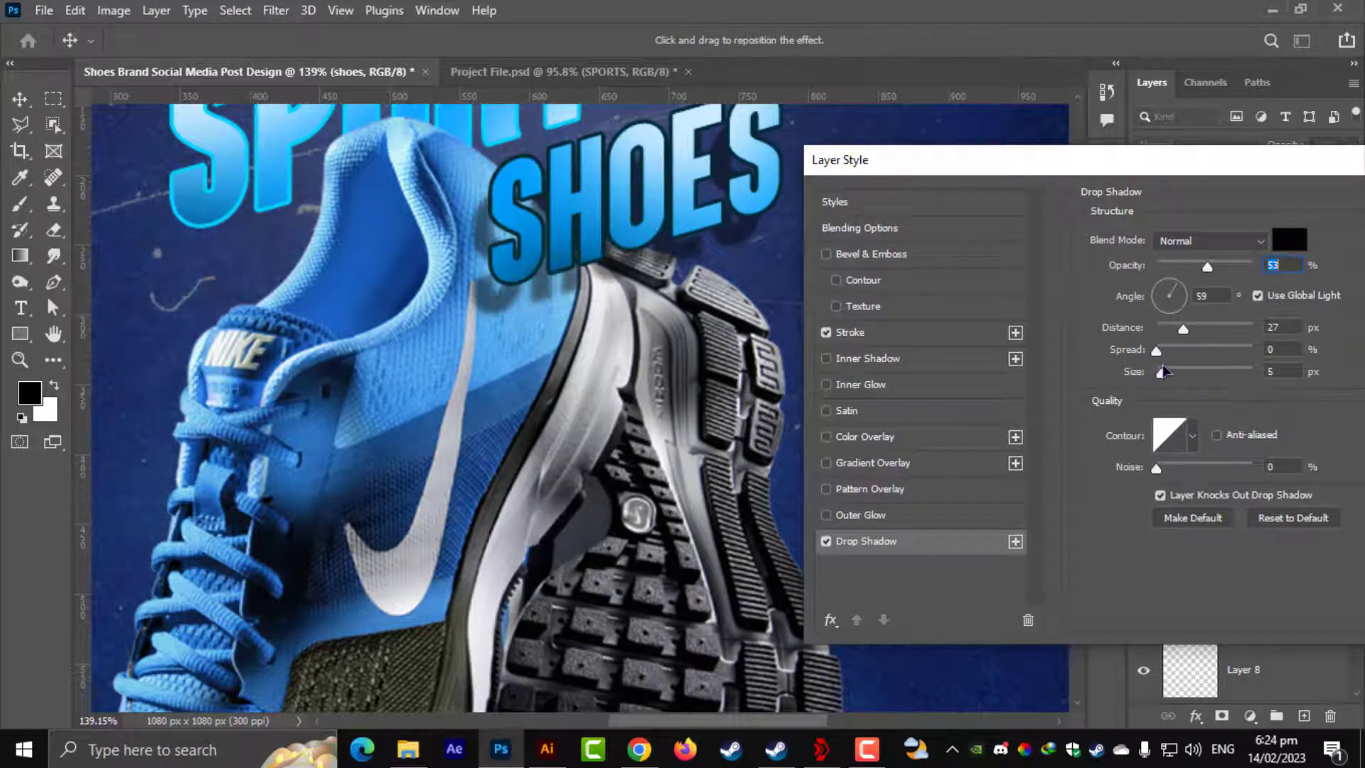
left_click_drag(562, 272, 573, 261)
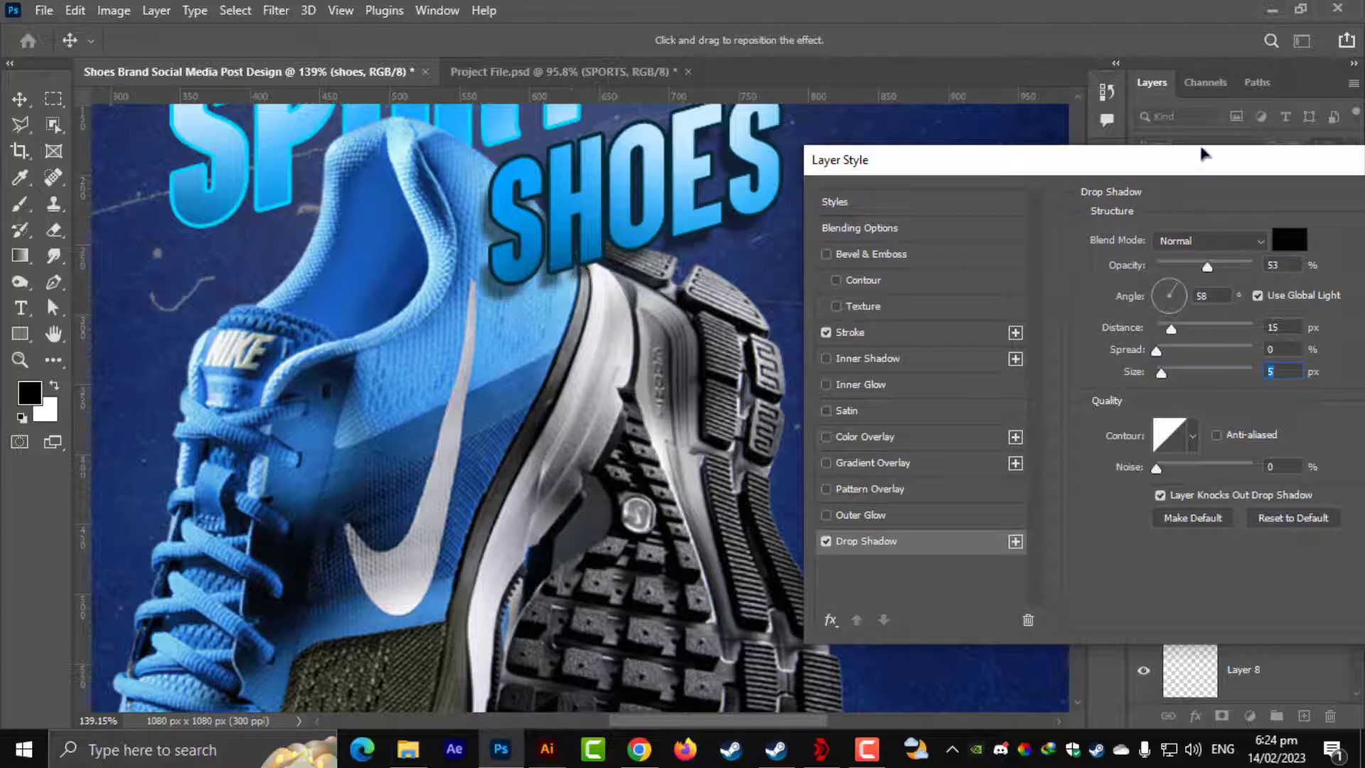
left_click_drag(1201, 152, 853, 200)
left_click(1261, 250)
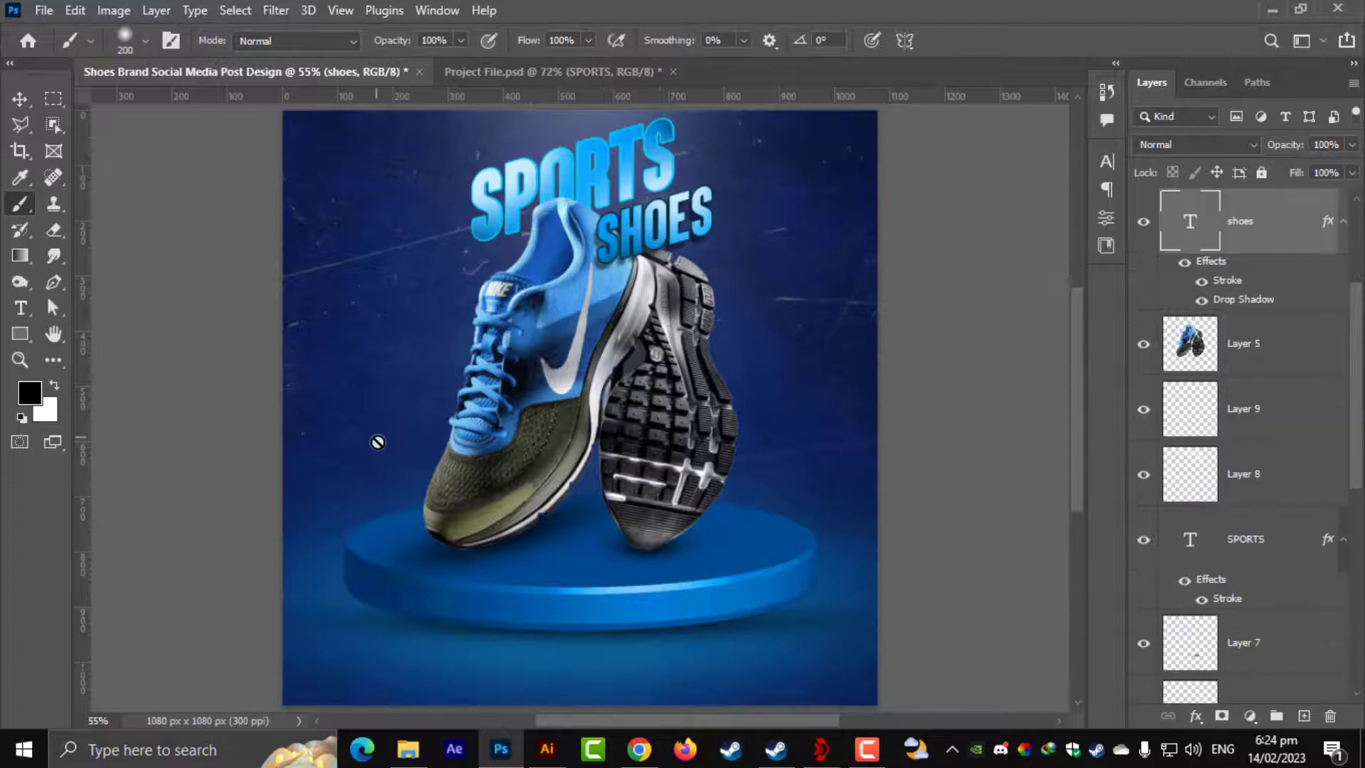
Step: Draw a circle about 147 px wide with the Ellipse tool over the right edge of the upright shoe's sole
scroll(756, 484, "up", 4)
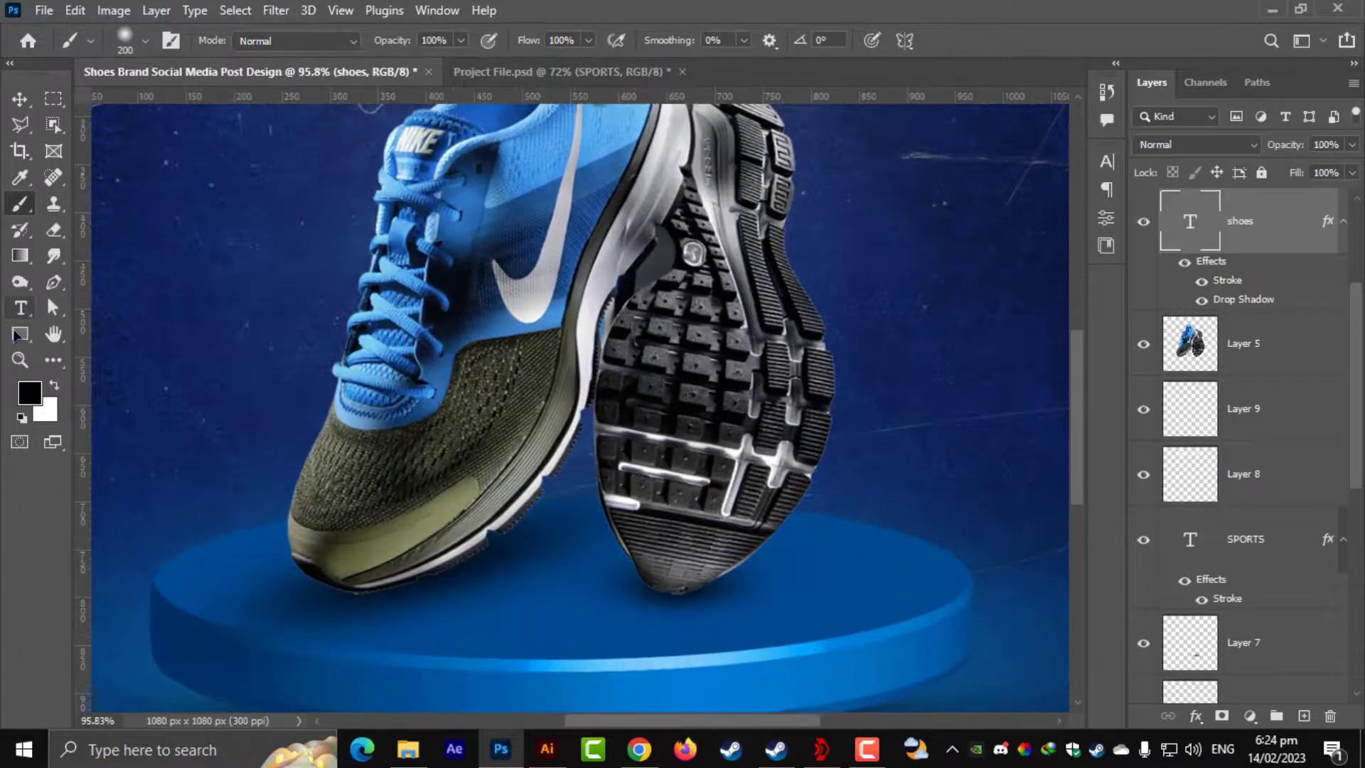
right_click(20, 334)
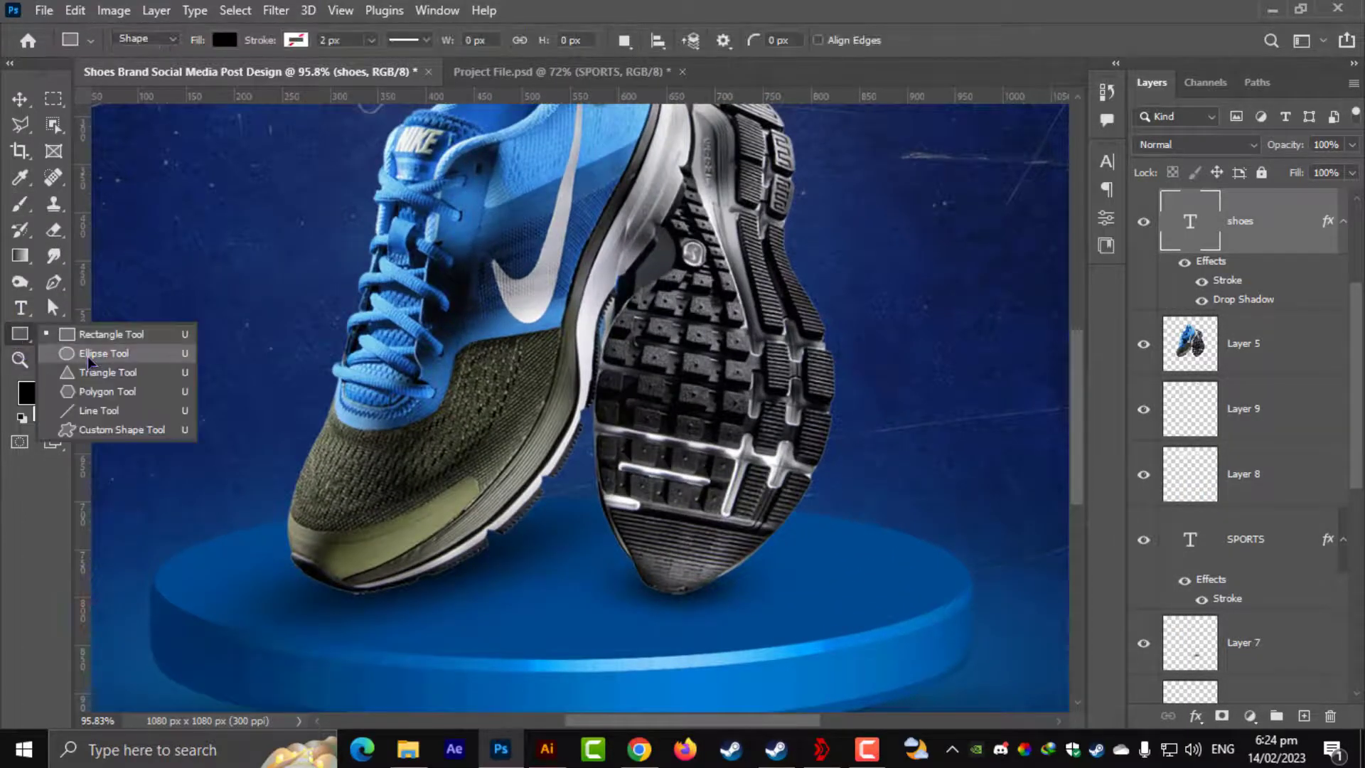
left_click(92, 344)
scroll(789, 382, "up", 2)
left_click_drag(770, 318, 1021, 488)
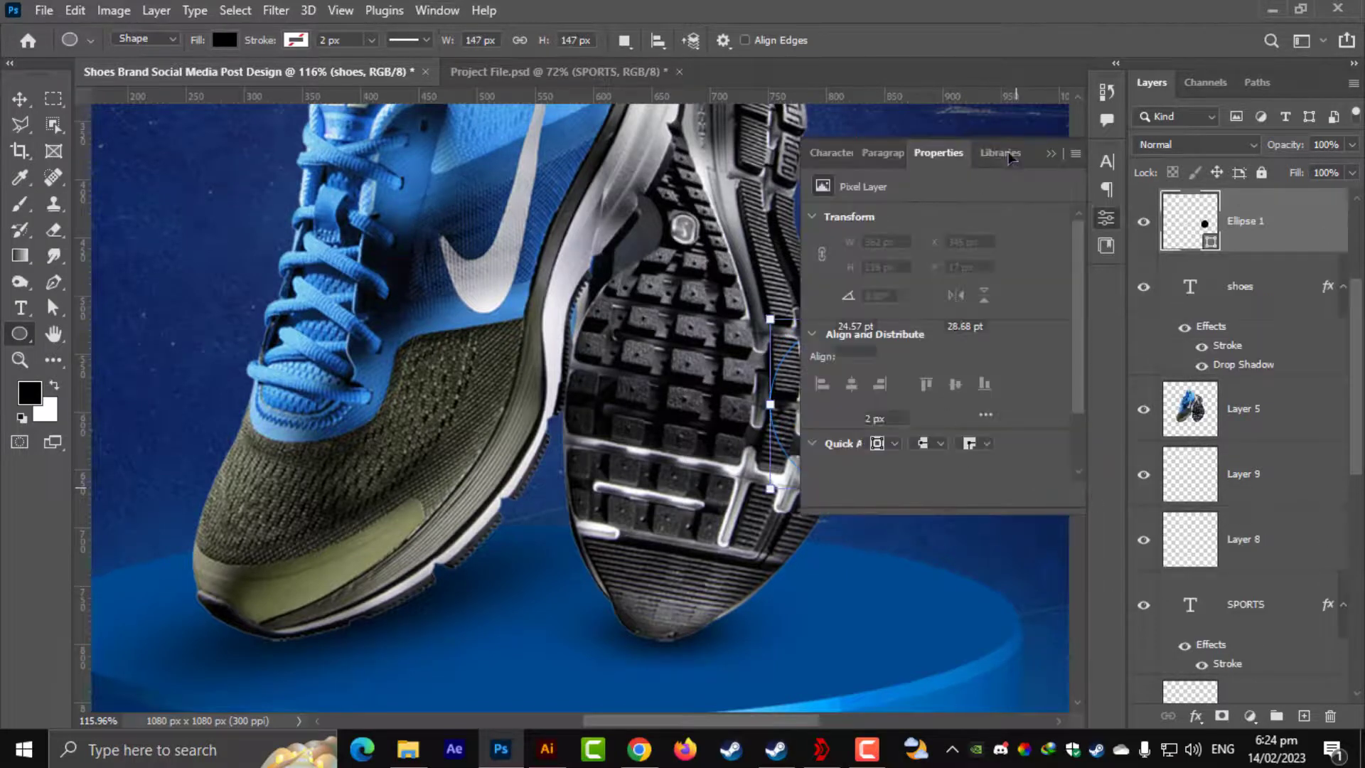
left_click(1051, 154)
left_click_drag(922, 295, 793, 458)
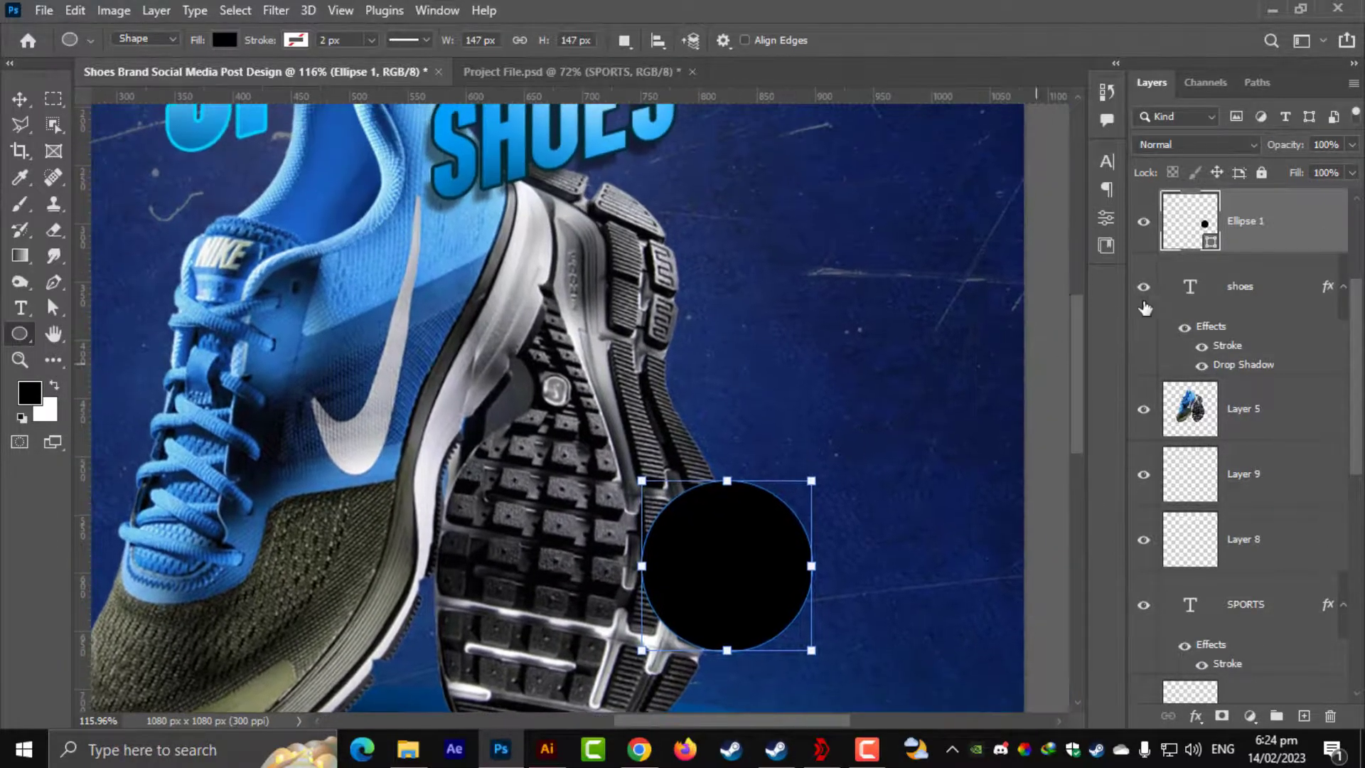
Step: Recolor the circle's fill to the bright blue 0b98ea sampled from the SHOES lettering
left_click(1144, 222)
double_click(1197, 226)
left_click(603, 166)
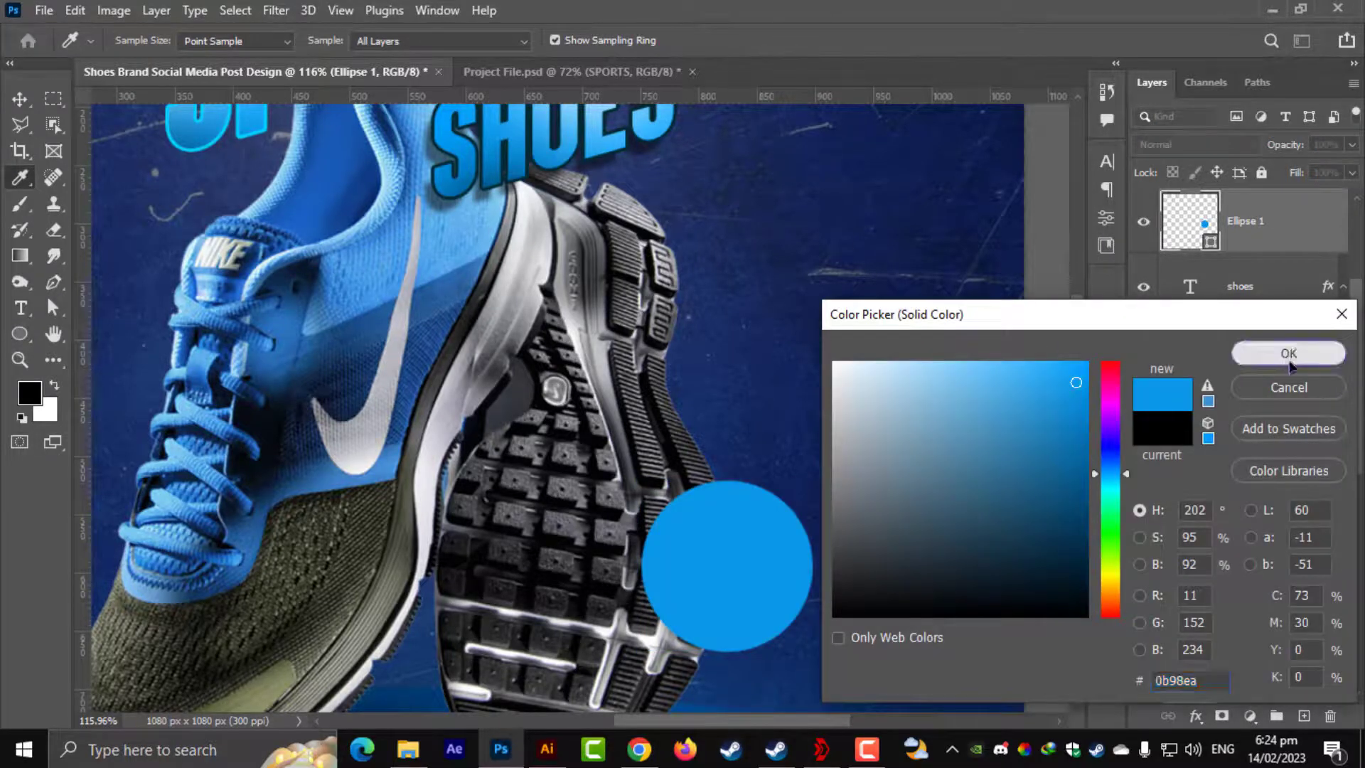
left_click(1289, 354)
Step: Copy the layer style of the SHOES text and paste it onto the Ellipse 1 circle
left_click(1187, 244, "ctrl")
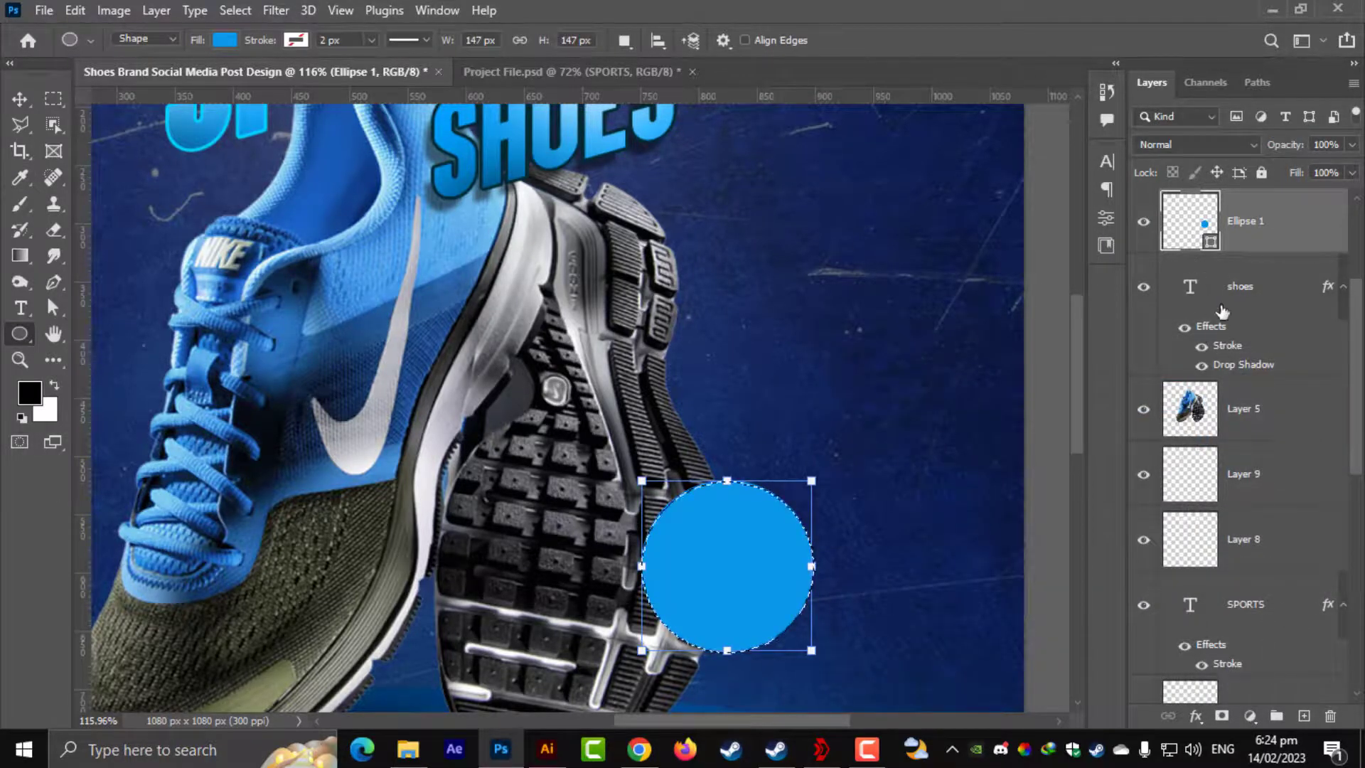
left_click(1243, 343)
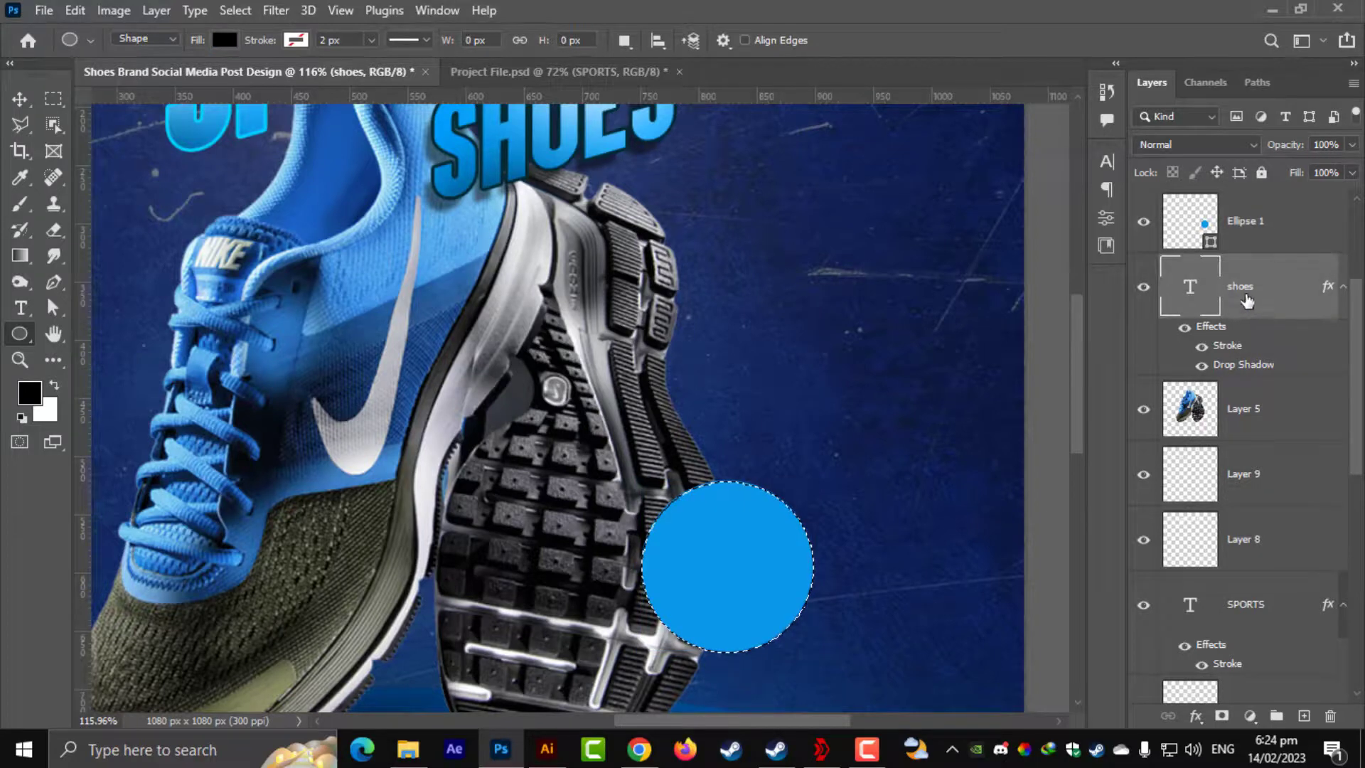
right_click(1247, 302)
left_click(1052, 705)
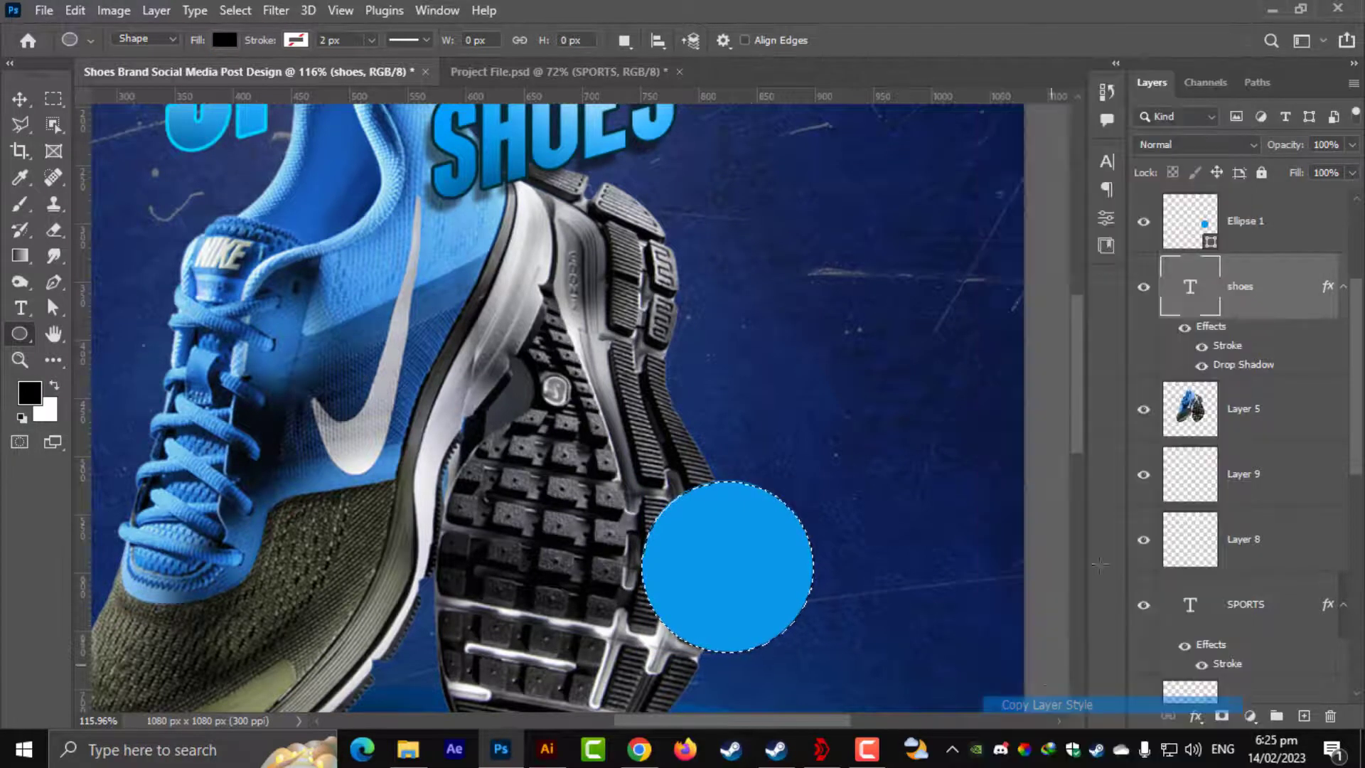
left_click(1237, 220)
right_click(1236, 221)
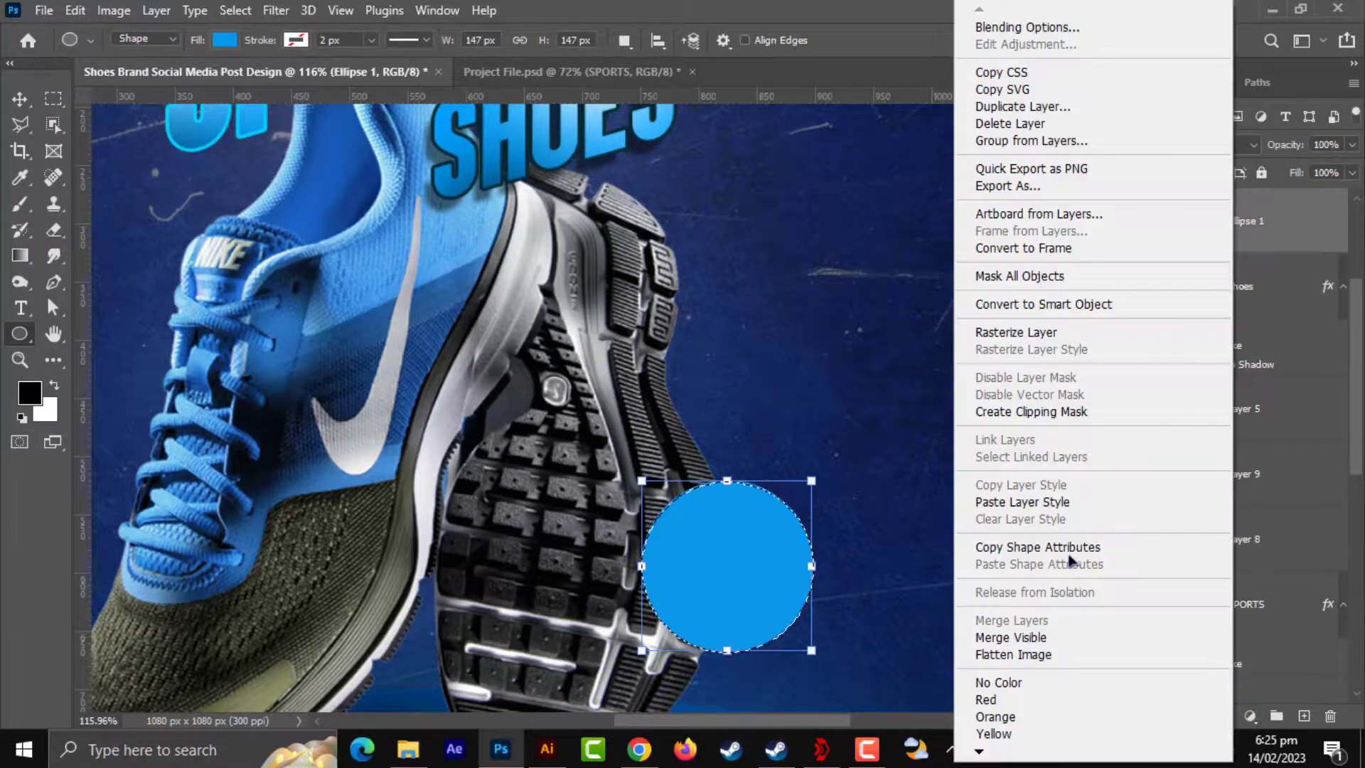
left_click(1024, 501)
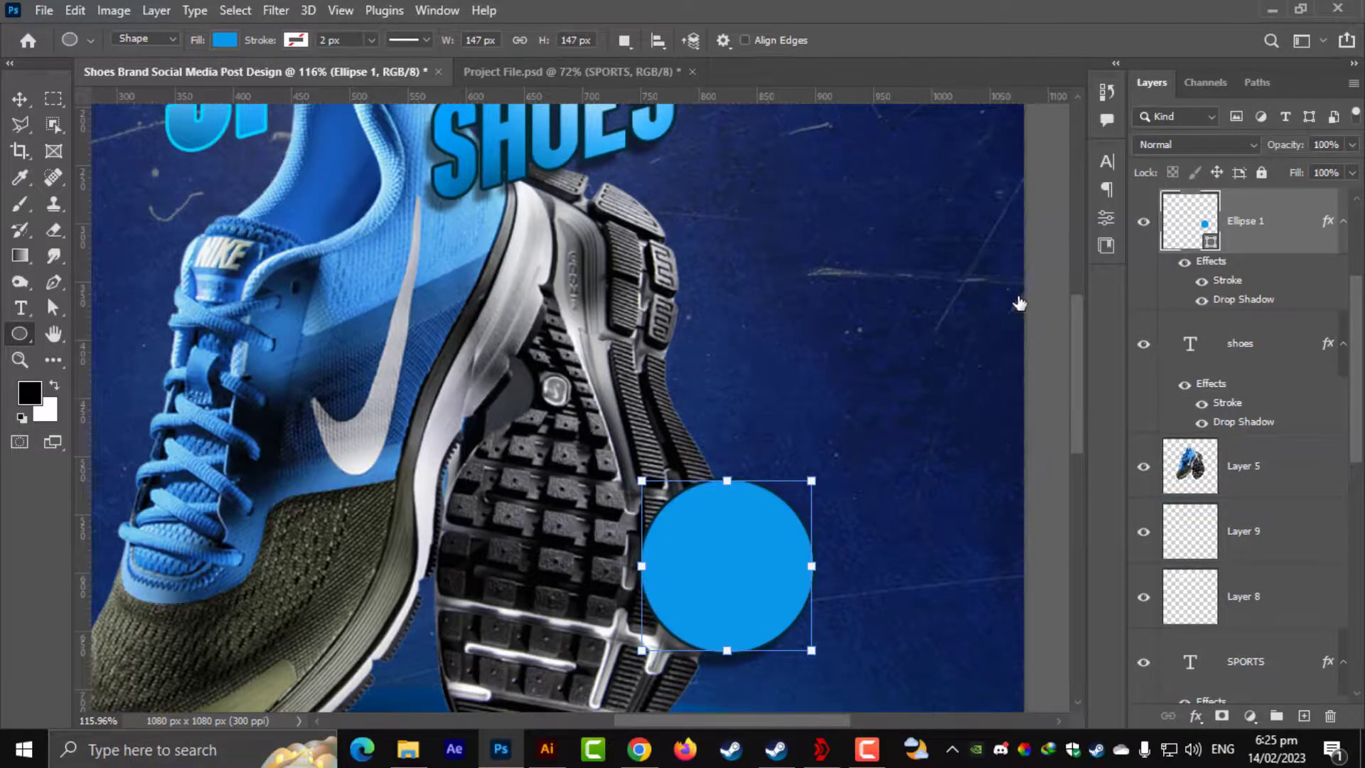
Step: Recolor the circle's 3 px outside stroke to the bright cyan sampled from the SPORTS outline
double_click(1228, 279)
left_click(889, 428)
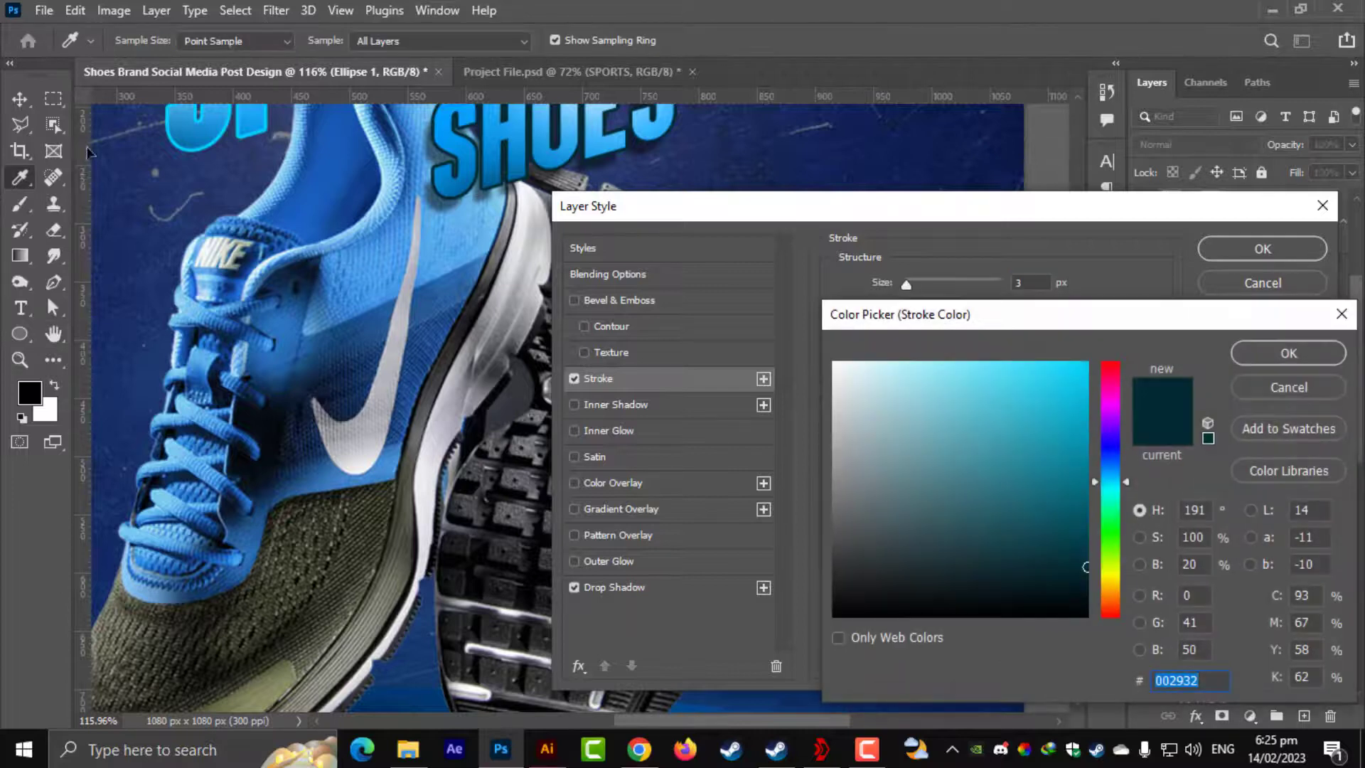
left_click(191, 142)
left_click(1249, 348)
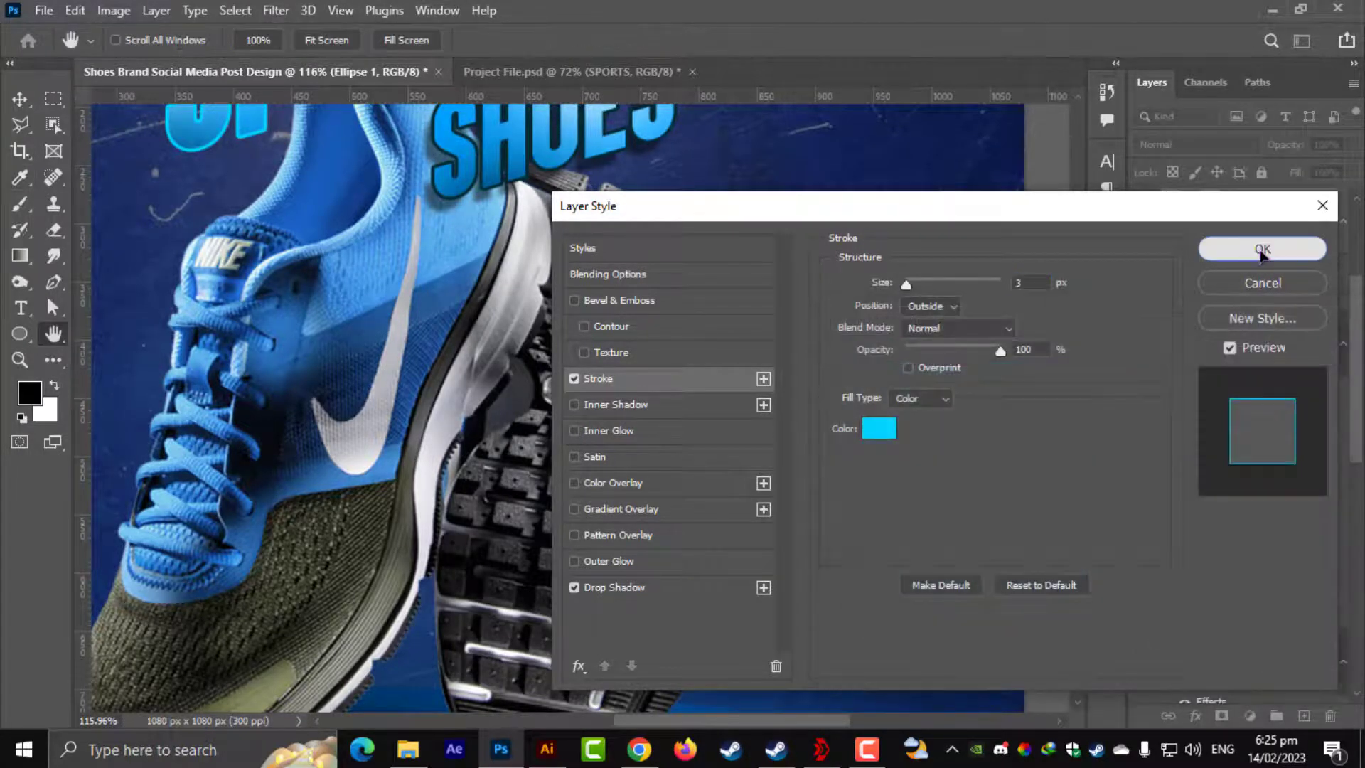
left_click(1263, 248)
scroll(751, 513, "up", 1)
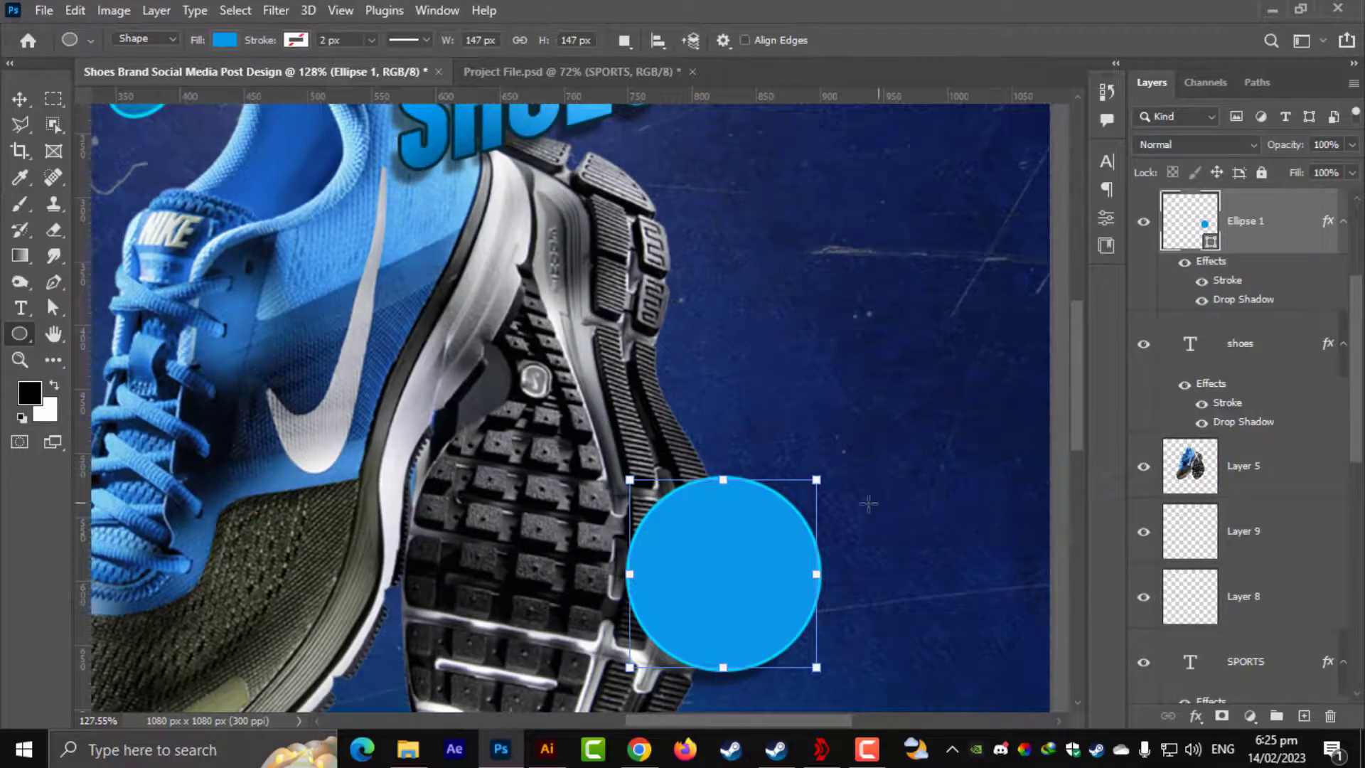
Step: Paint a soft white 200 px brush highlight inside the circle's upper right area on a new layer, and clear the selection
left_click(1303, 716)
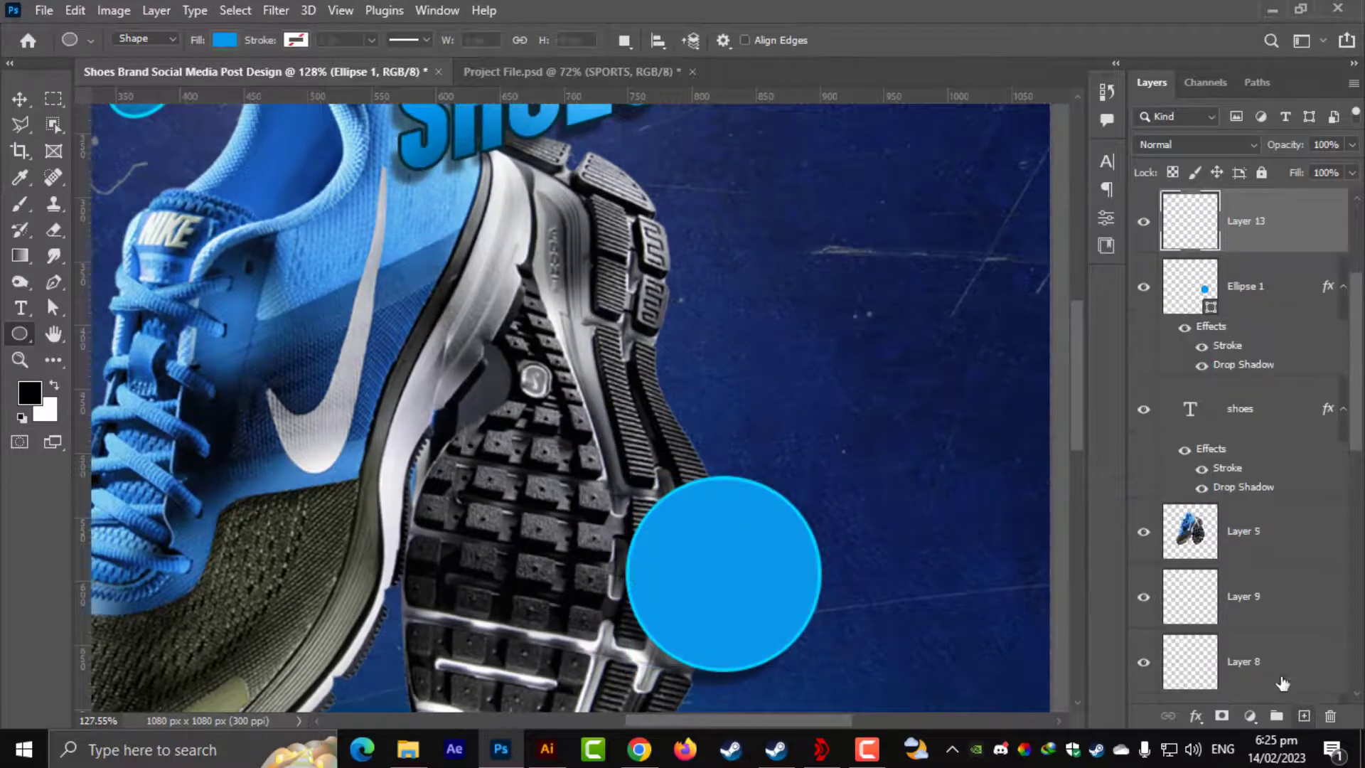
left_click(1186, 298, "ctrl")
left_click(20, 204)
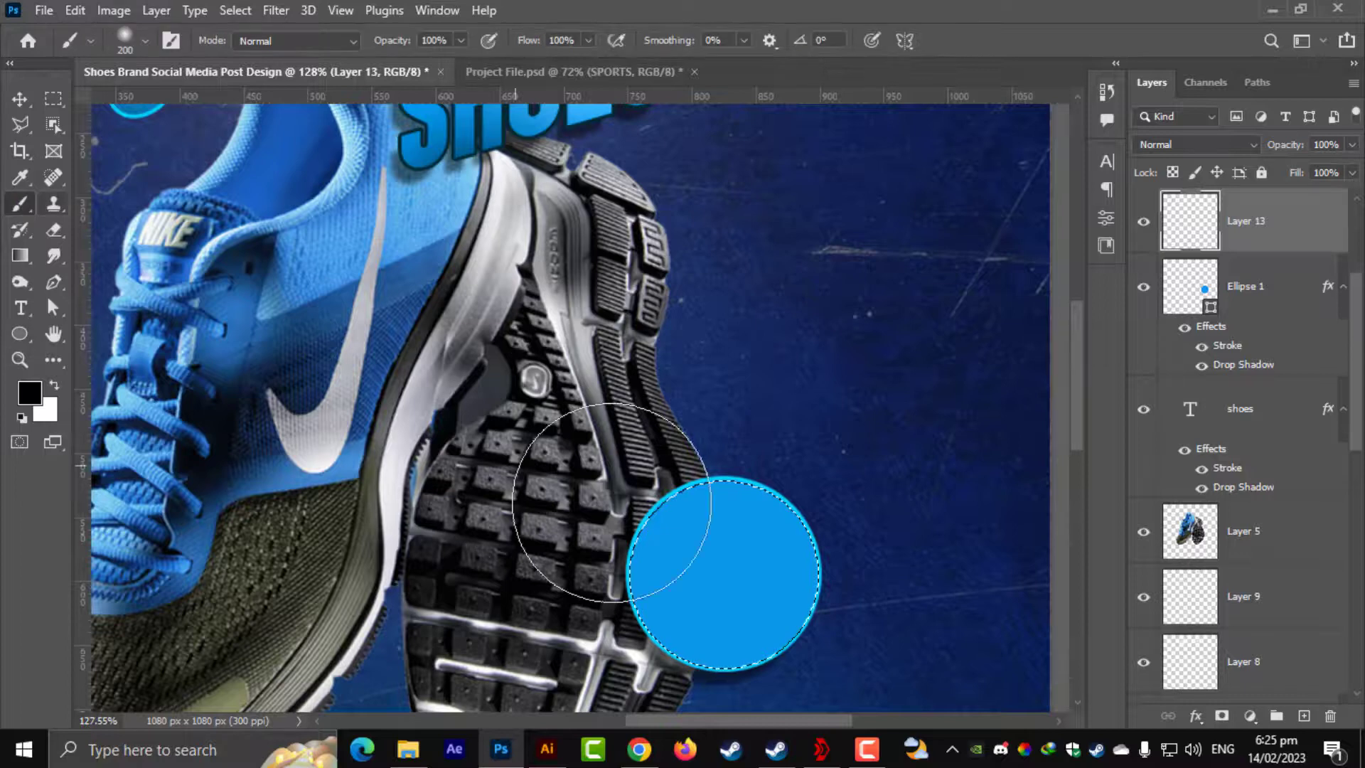
left_click(54, 386)
left_click_drag(756, 543, 777, 503)
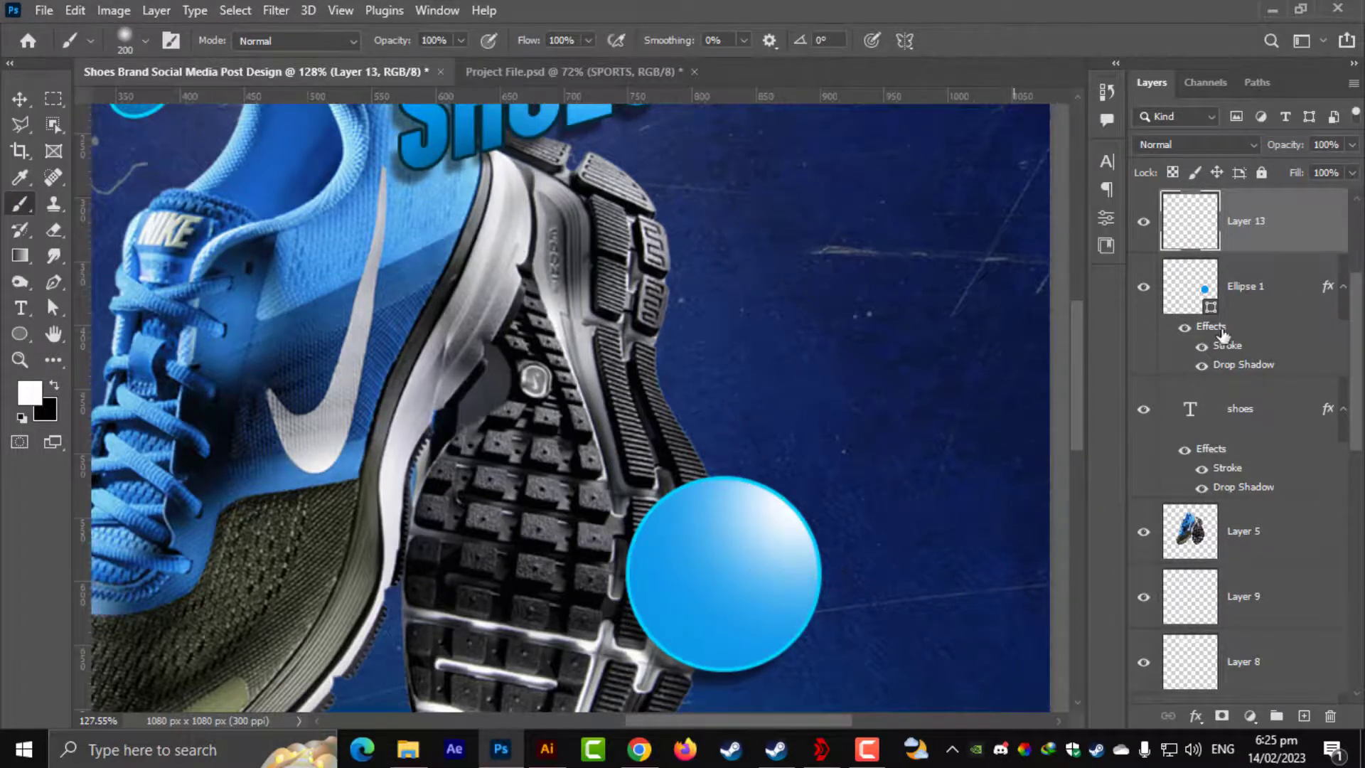
Step: Add white two-line text reading "50% OFF" in the Aku & Kamu font, on a new text layer over the shoes
left_click(1353, 172)
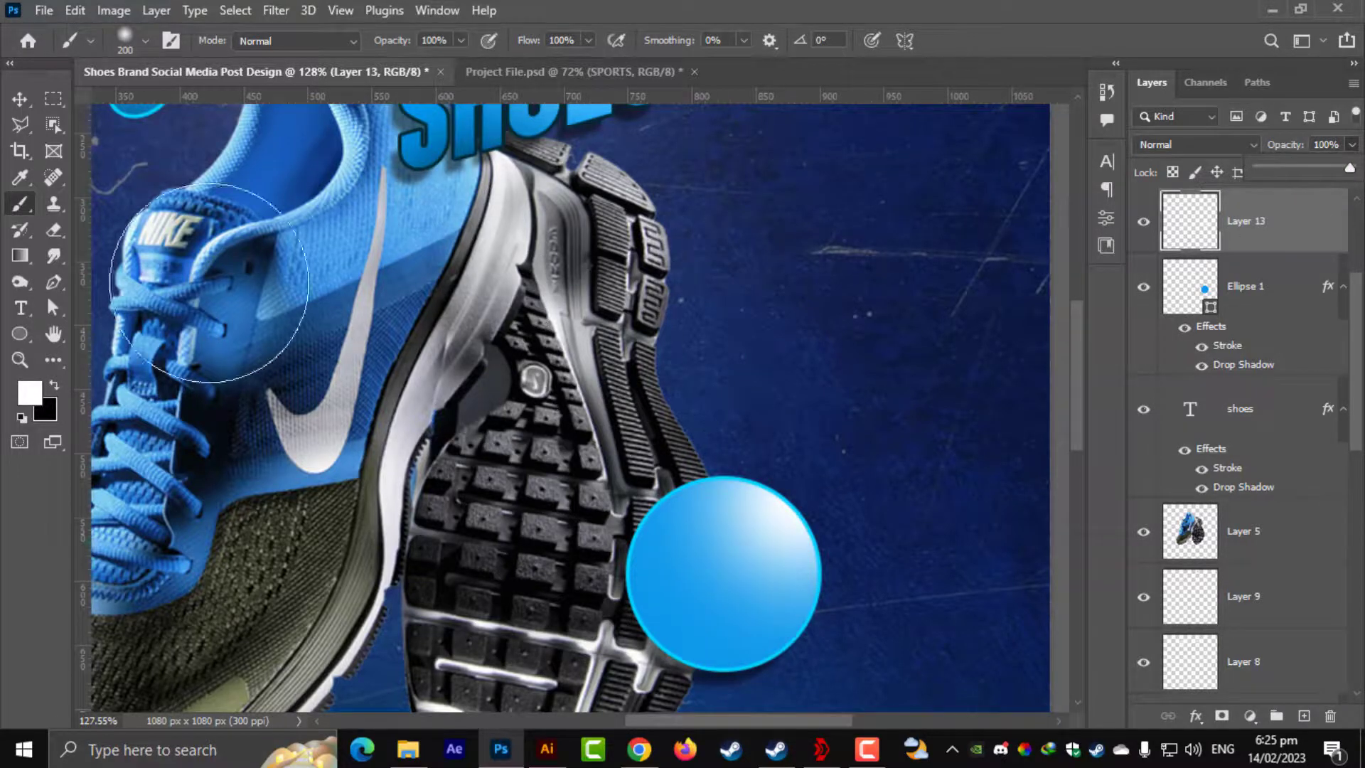
left_click(13, 106)
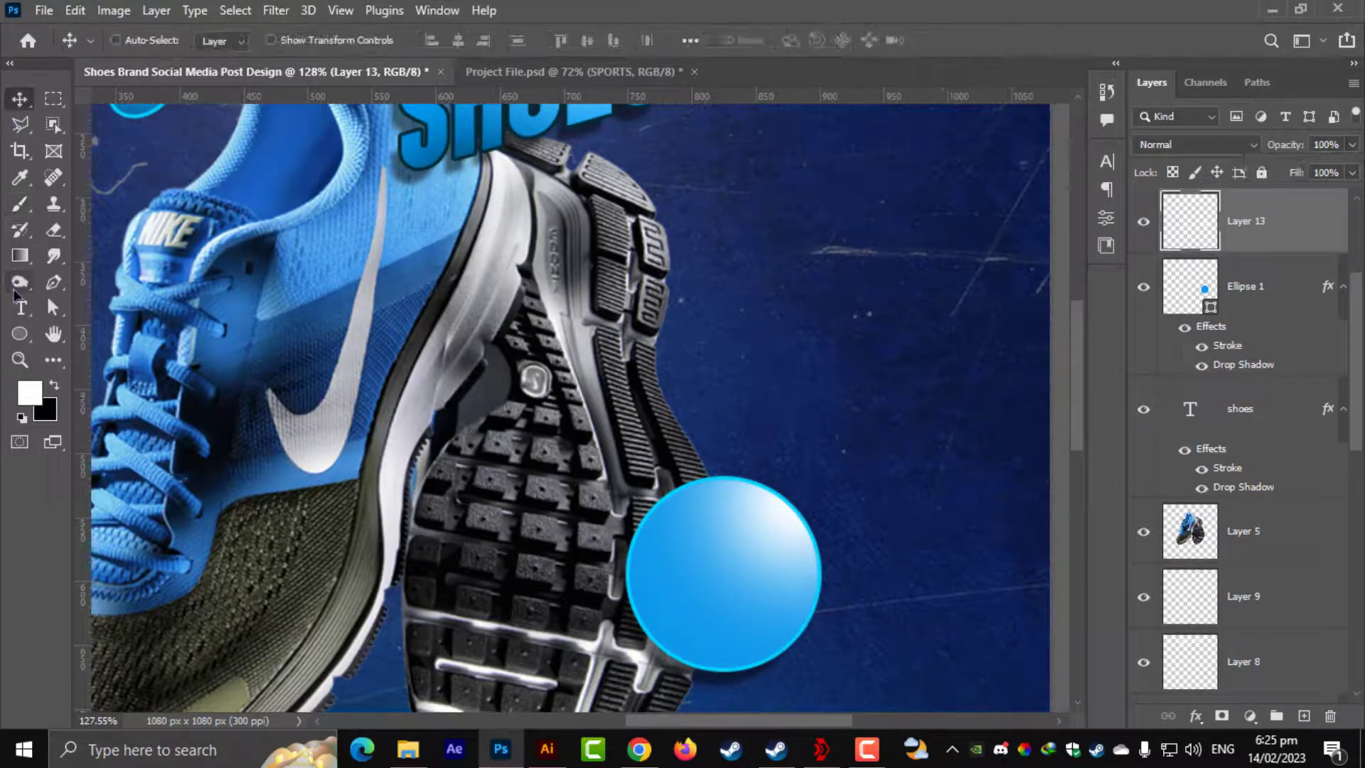
left_click(21, 307)
left_click(523, 382)
type("50")
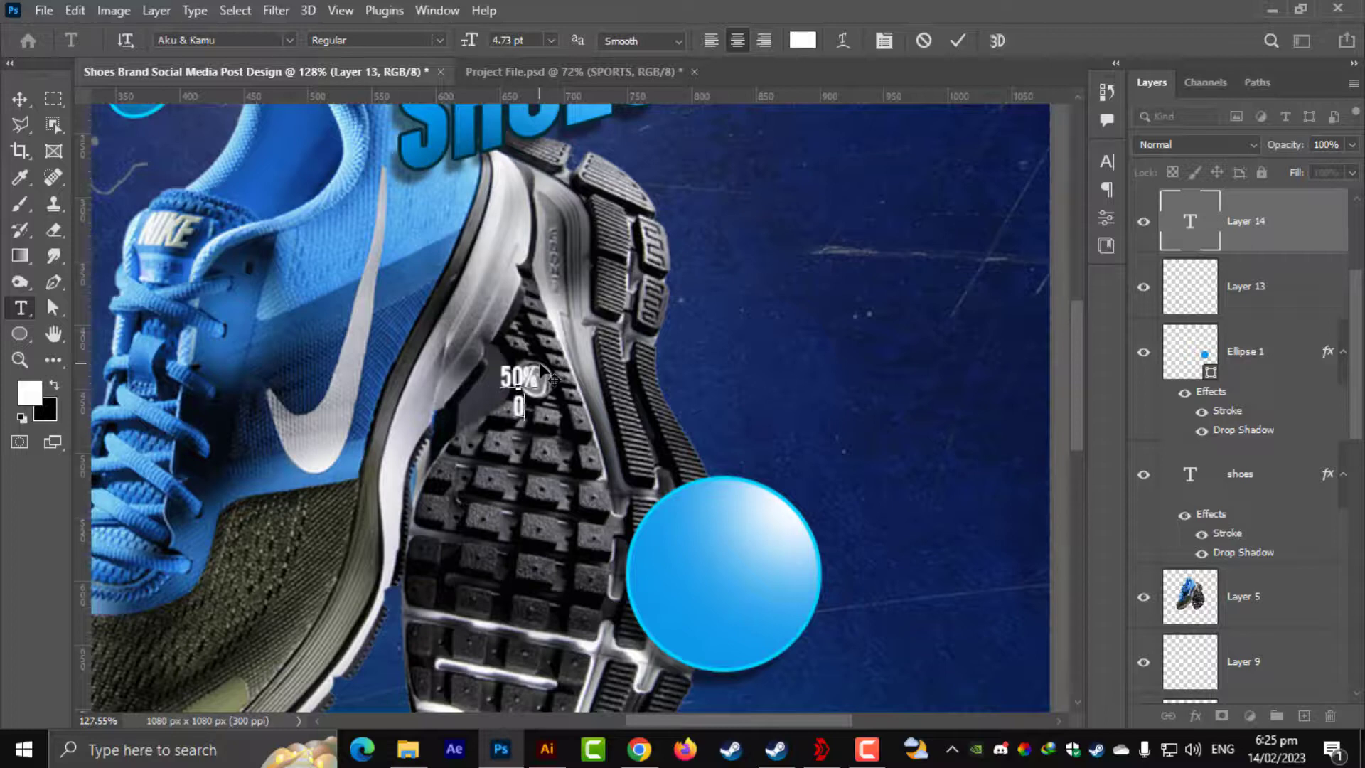
type("FF")
left_click(10, 100)
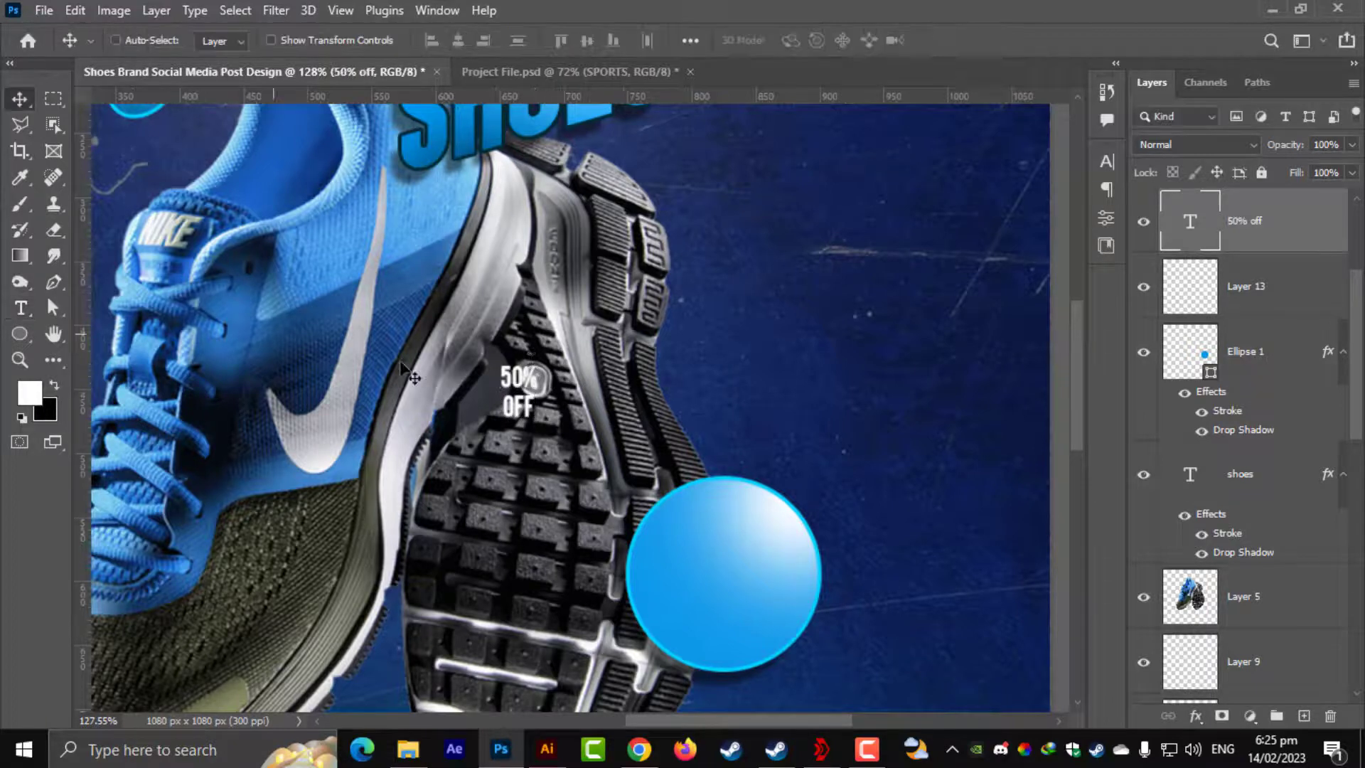
Step: Scale the 50% OFF text to about 248% and position it in the middle of the blue circle badge
key("ctrl+t")
left_click_drag(527, 393, 768, 502)
left_click_drag(736, 553, 737, 558)
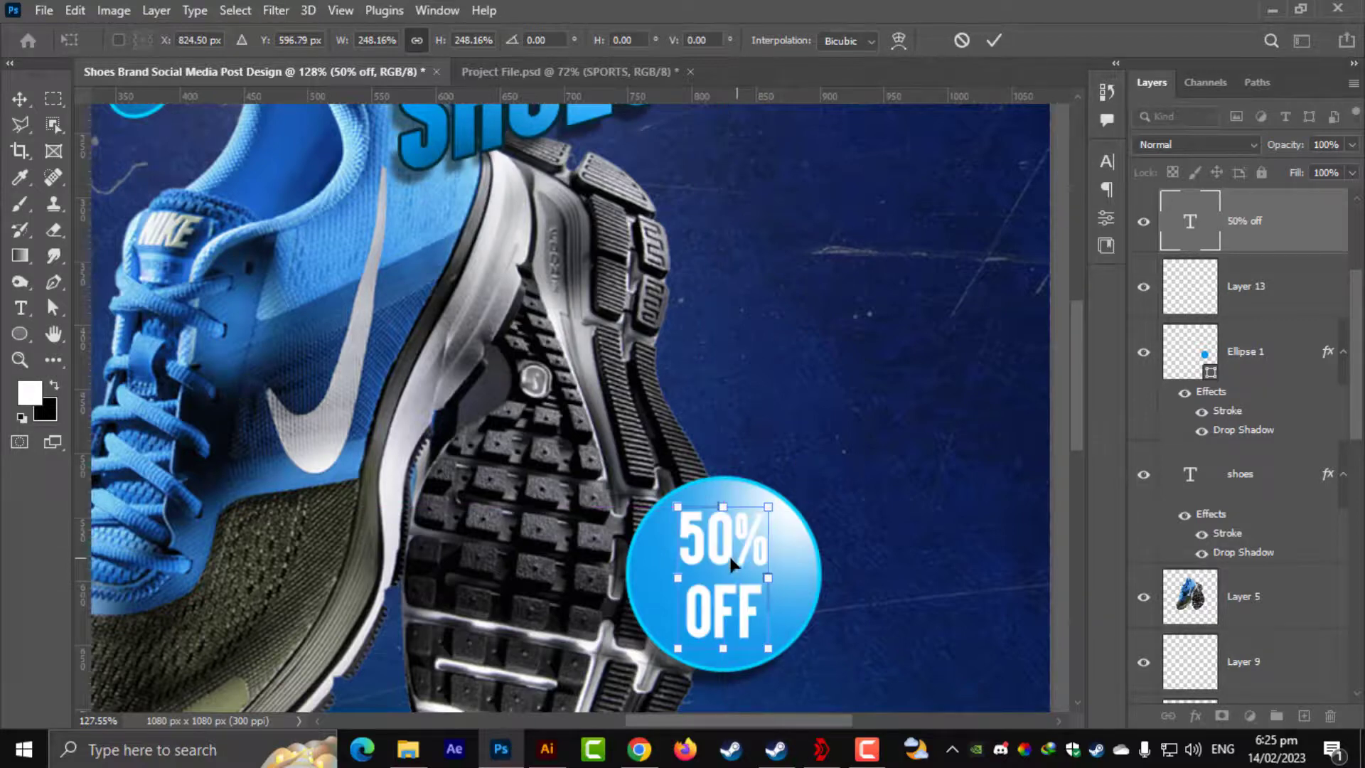
key("Return")
key("ctrl+0")
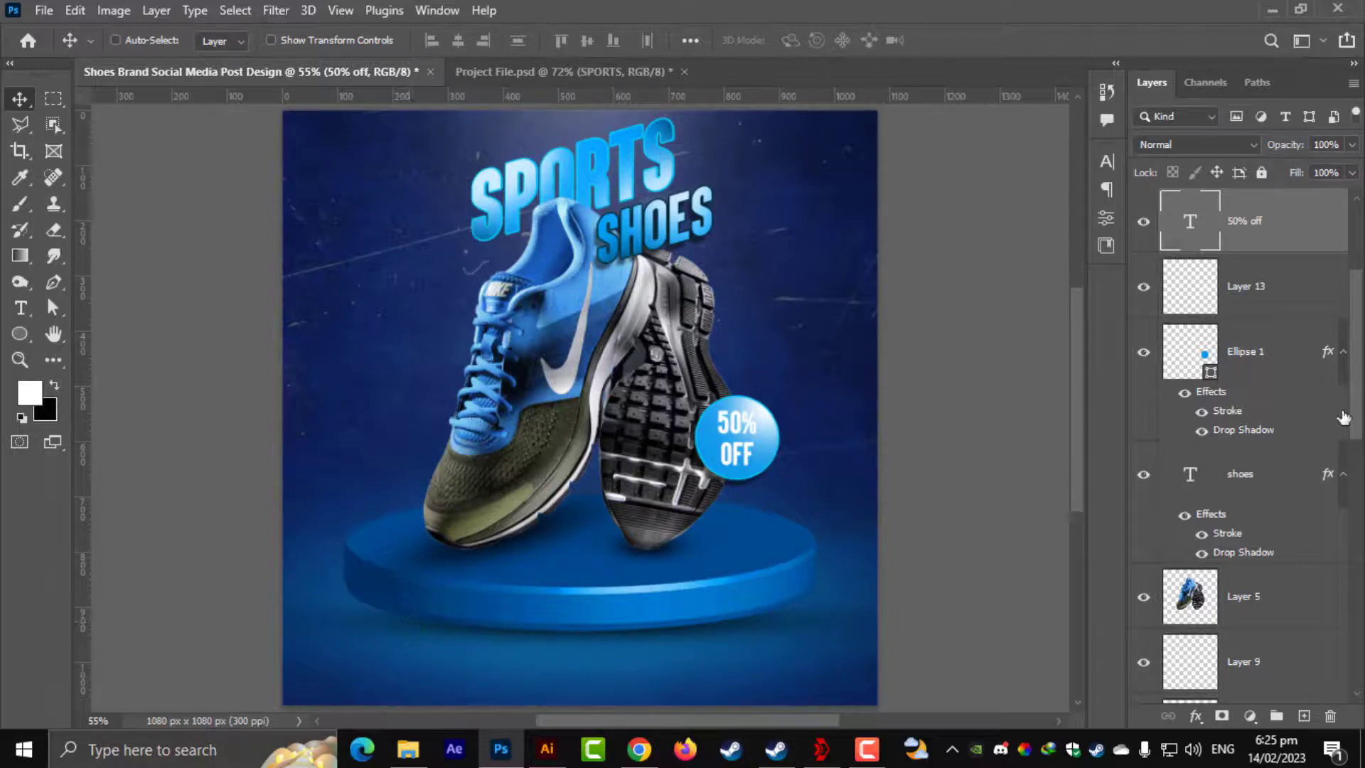
Step: Reduce the opacity of the white highlight on Layer 13 to 62%
left_click(1290, 291)
left_click(1353, 144)
left_click_drag(1353, 167, 1316, 173)
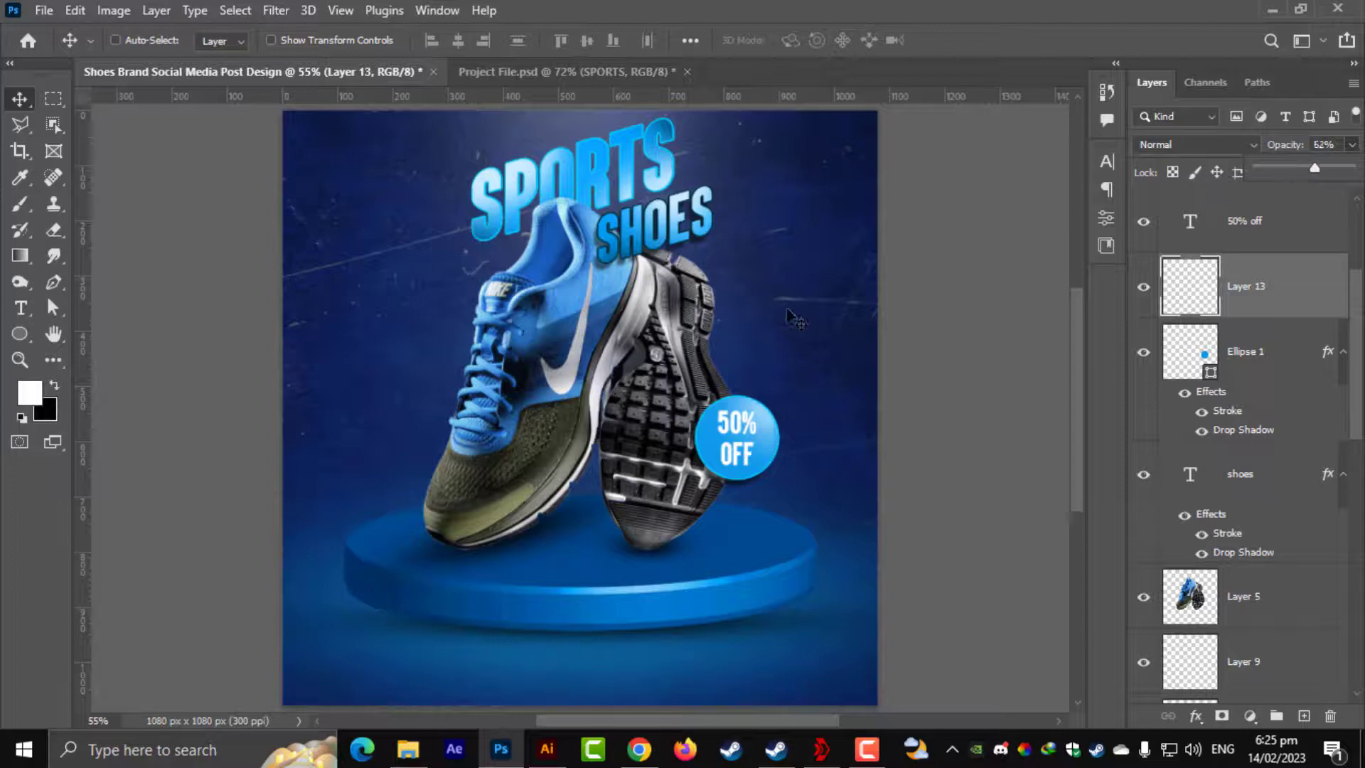
Step: Paste the Social Media icon group from Project File.psd into the post's upper right corner, and paste in the Call and Logo groups
key("ctrl")
key("ctrl+v")
key("ctrl+t")
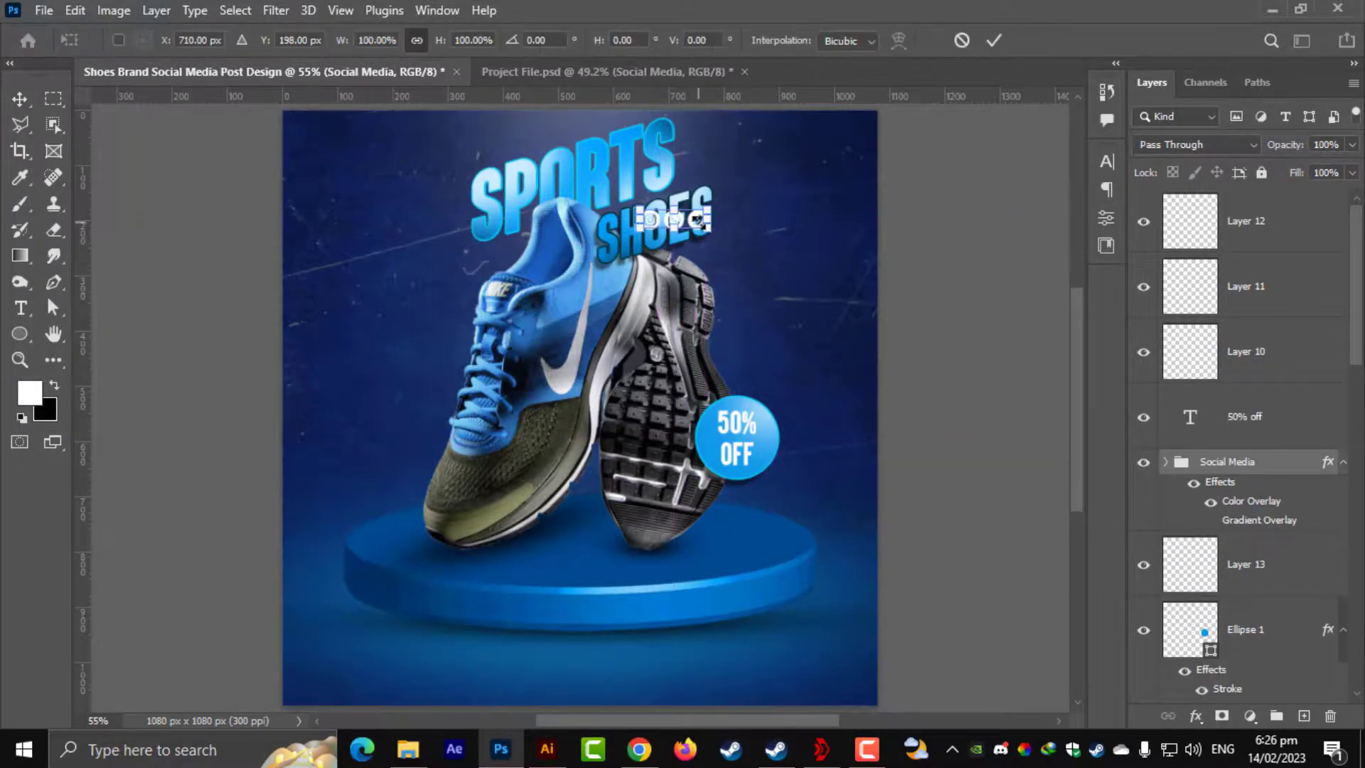
left_click_drag(693, 226, 830, 155)
key("Return")
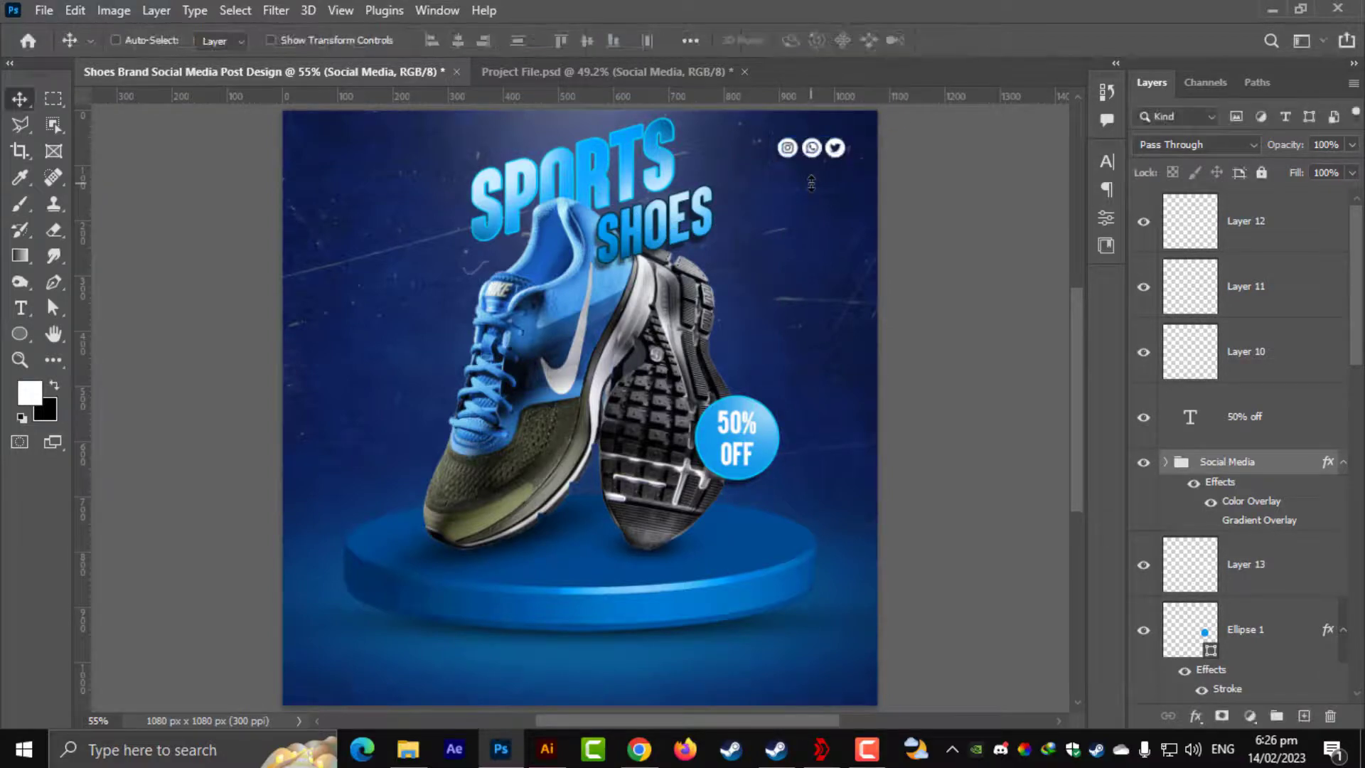
key("ctrl+v")
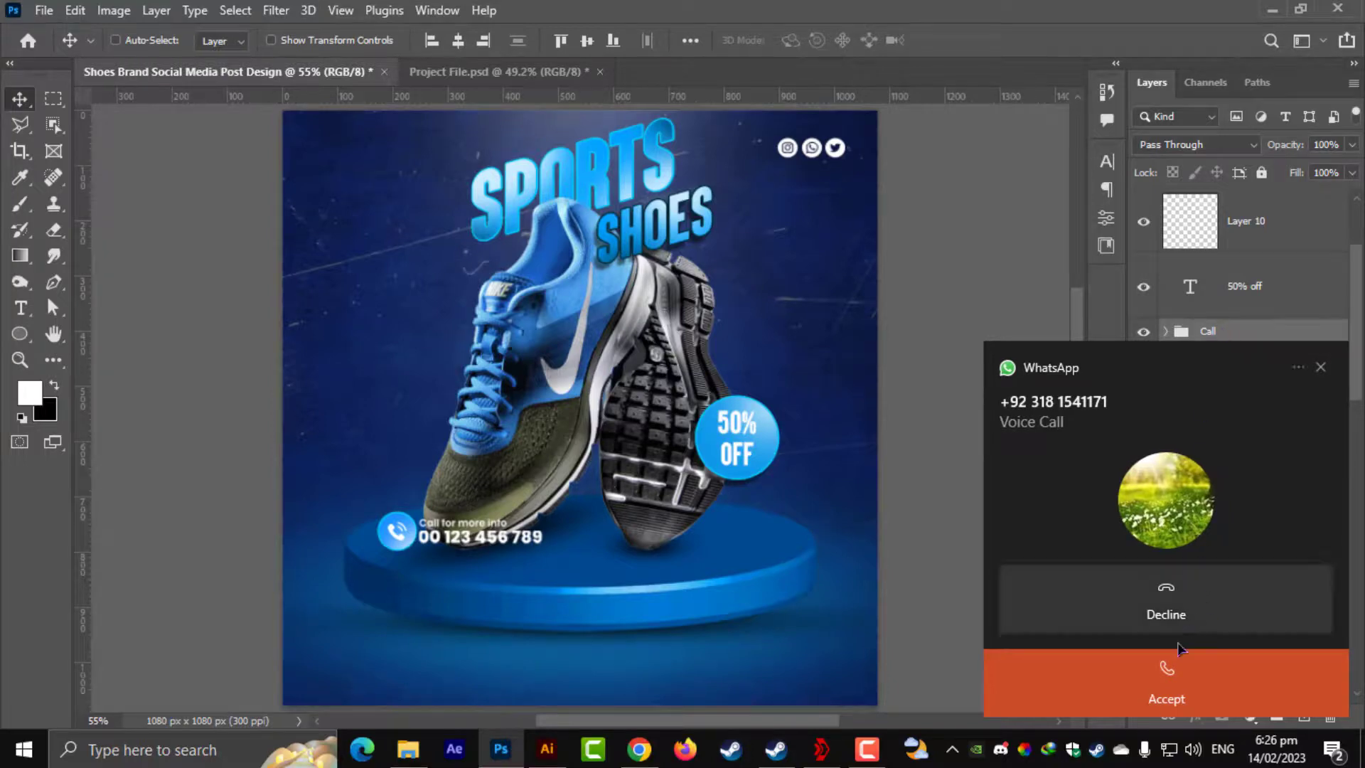
left_click(1166, 682)
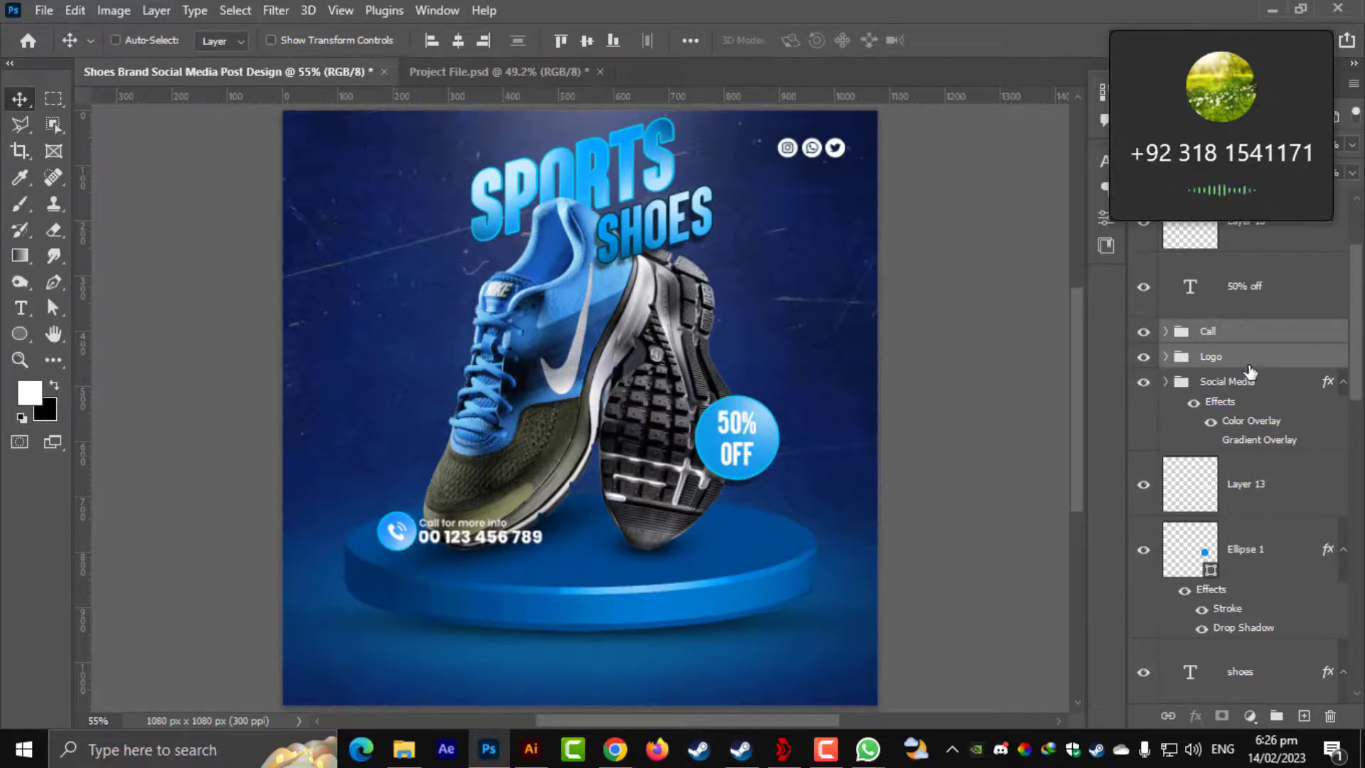
Step: Move the Call contact group to the post's lower left corner, at about X 198 px, Y 1006 px, transforming it despite the missing font
left_click(1243, 340)
key("ctrl+t")
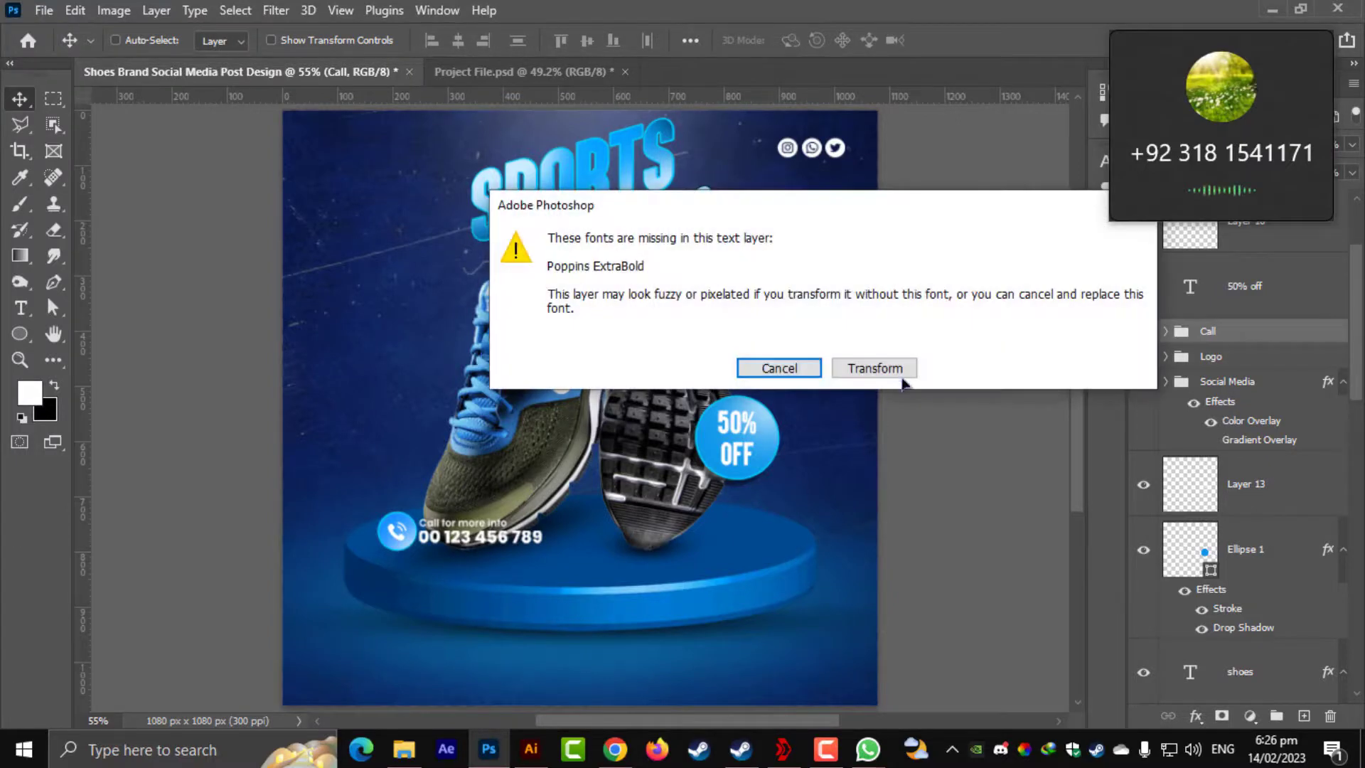
left_click(904, 370)
left_click_drag(497, 542, 458, 558)
scroll(430, 670, "up", 4)
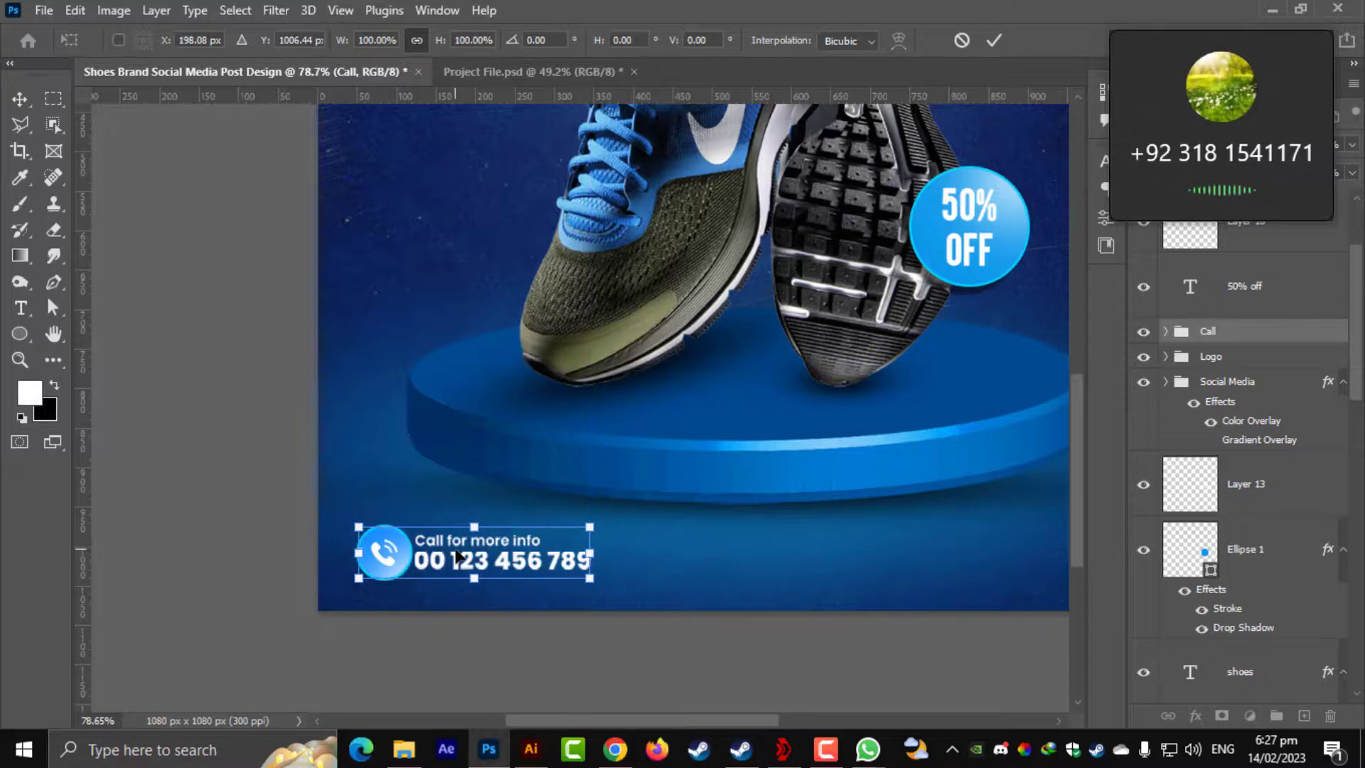
key("Return")
scroll(459, 562, "down", 2)
scroll(537, 405, "up", 1)
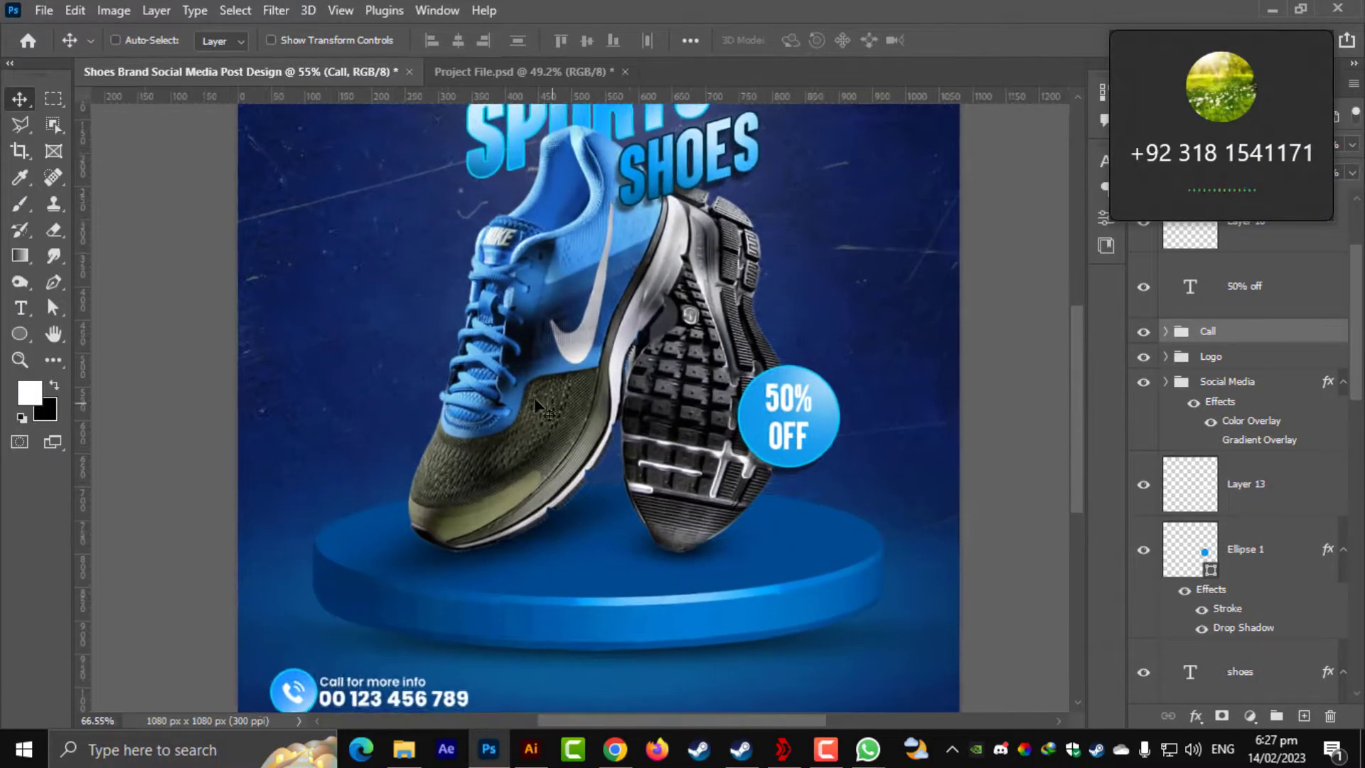
scroll(537, 405, "down", 1)
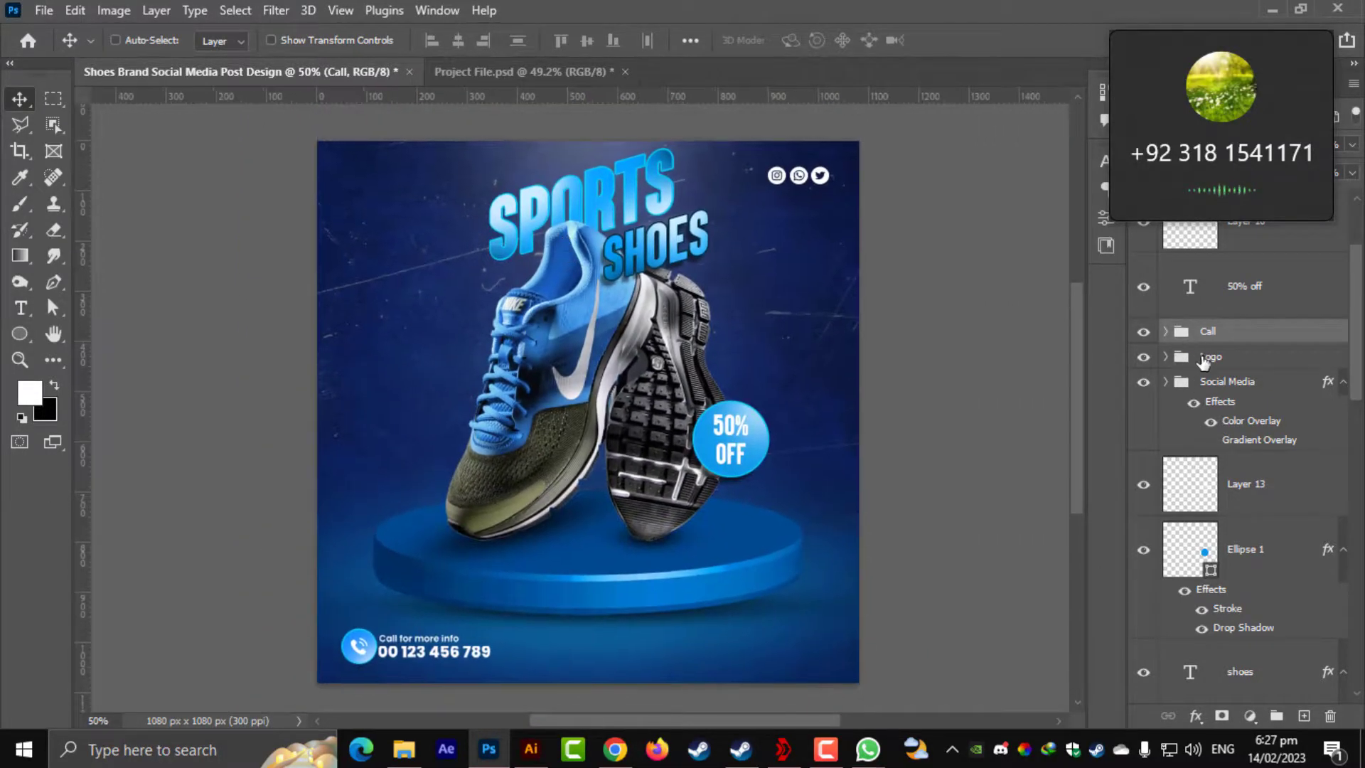
Step: Move the Logo group from above the canvas into the post's upper left corner, at about X 150 px, Y 79 px
left_click(1202, 361)
key("ctrl+t")
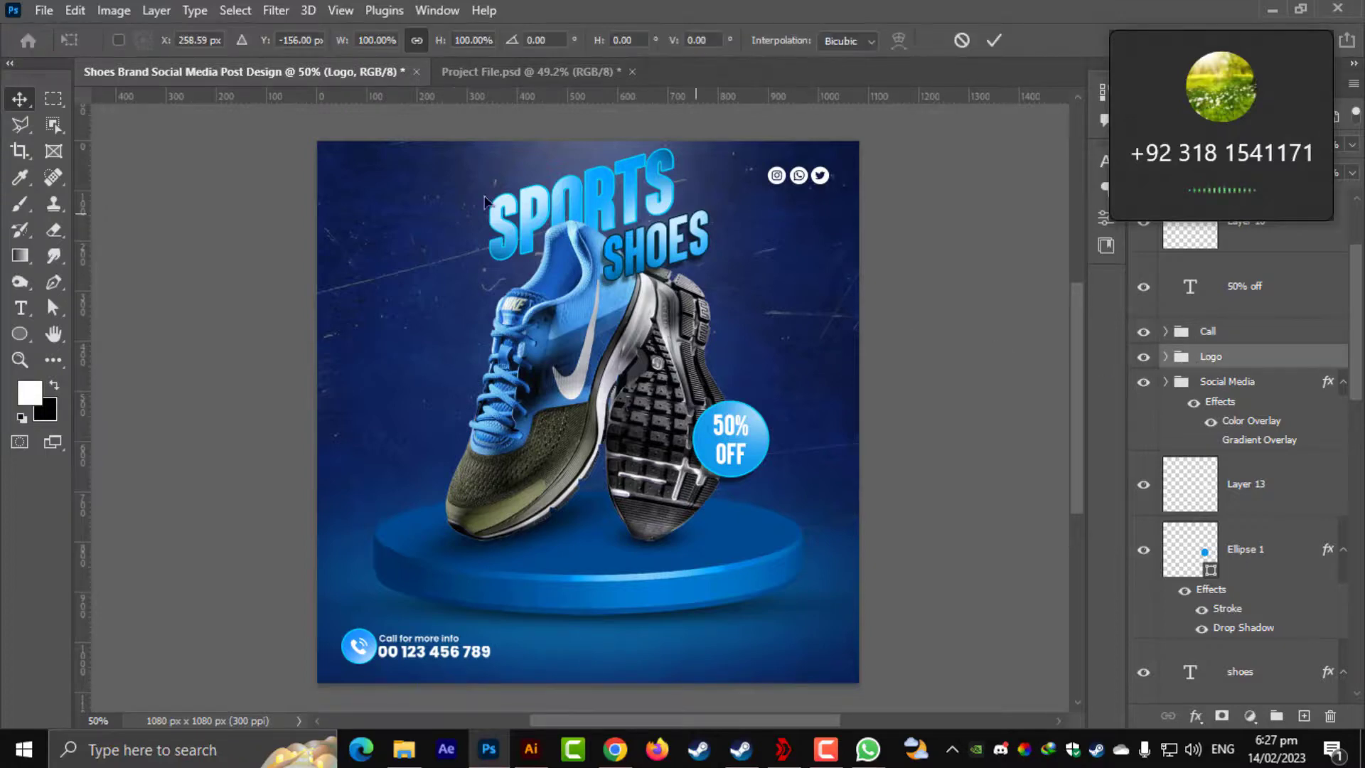
scroll(505, 246, "down", 1)
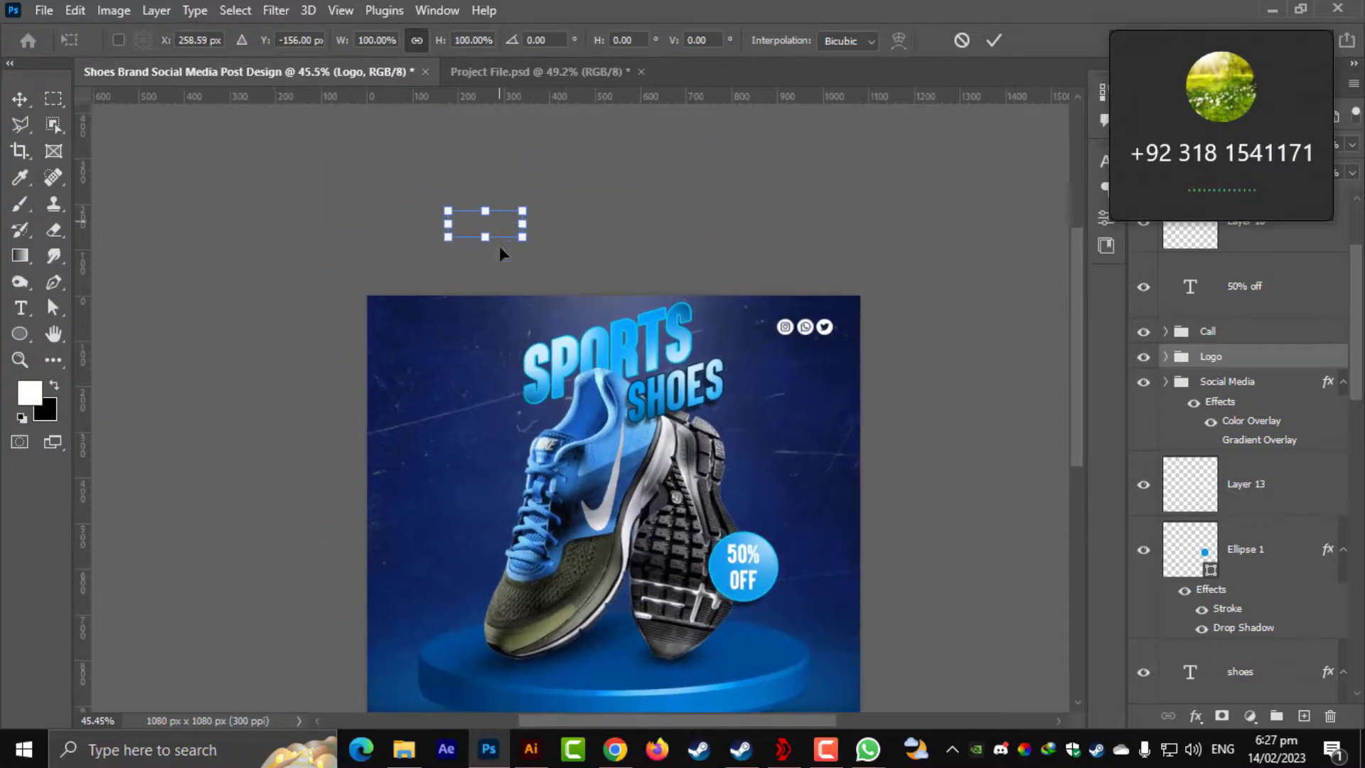
left_click_drag(503, 227, 451, 290)
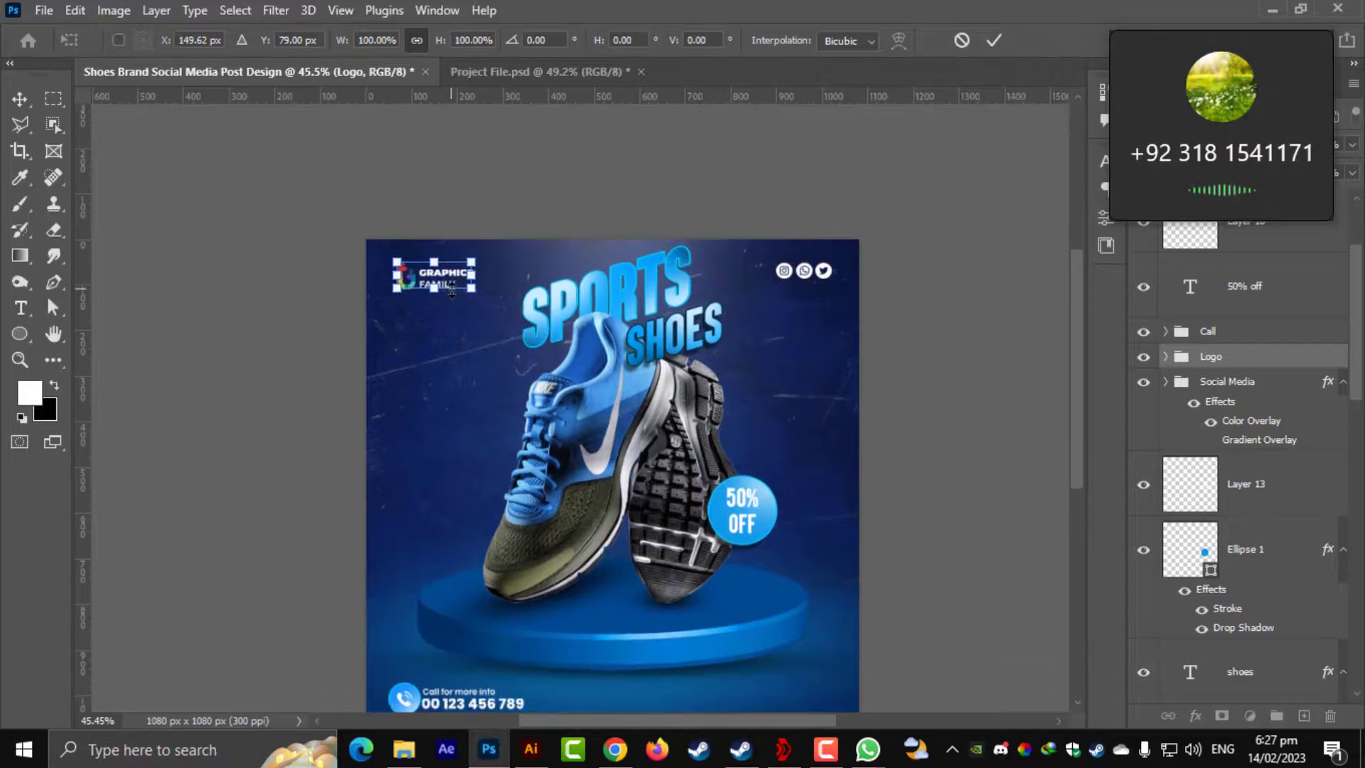
key("Return")
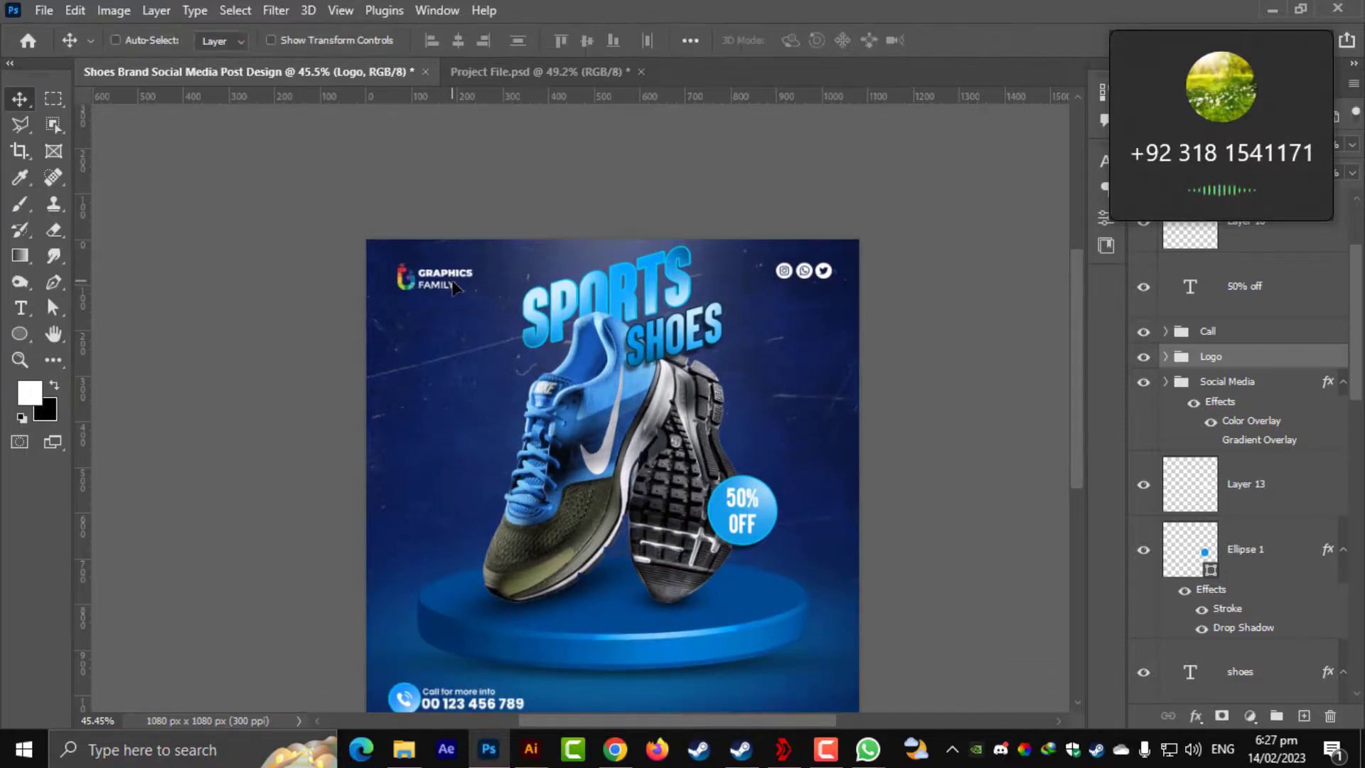
Step: Paste the ORDER NOW button layers and move them to the post's lower right corner, level with the contact details
scroll(455, 284, "up", 2)
left_click_drag(584, 448, 561, 323)
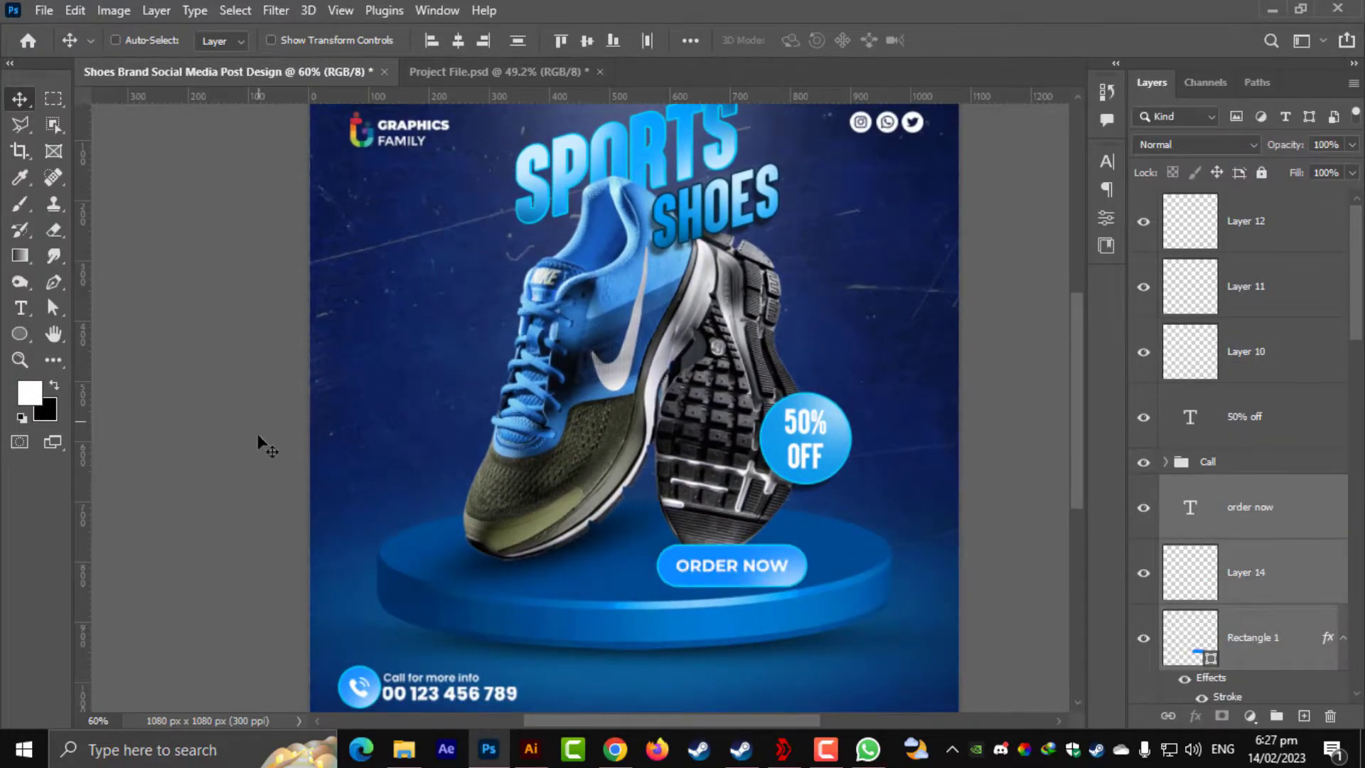
scroll(484, 542, "up", 1)
left_click_drag(527, 494, 417, 337)
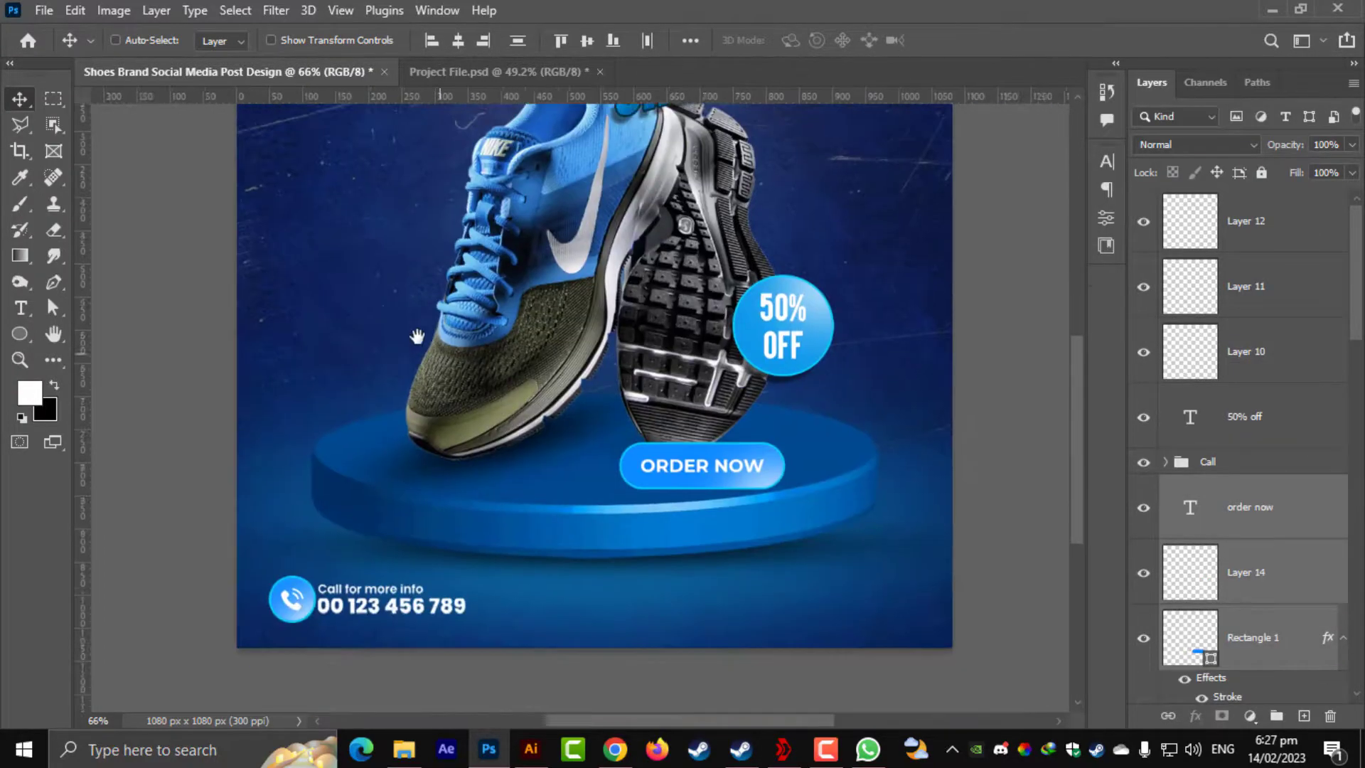
key("ctrl+t")
left_click_drag(660, 425, 788, 556)
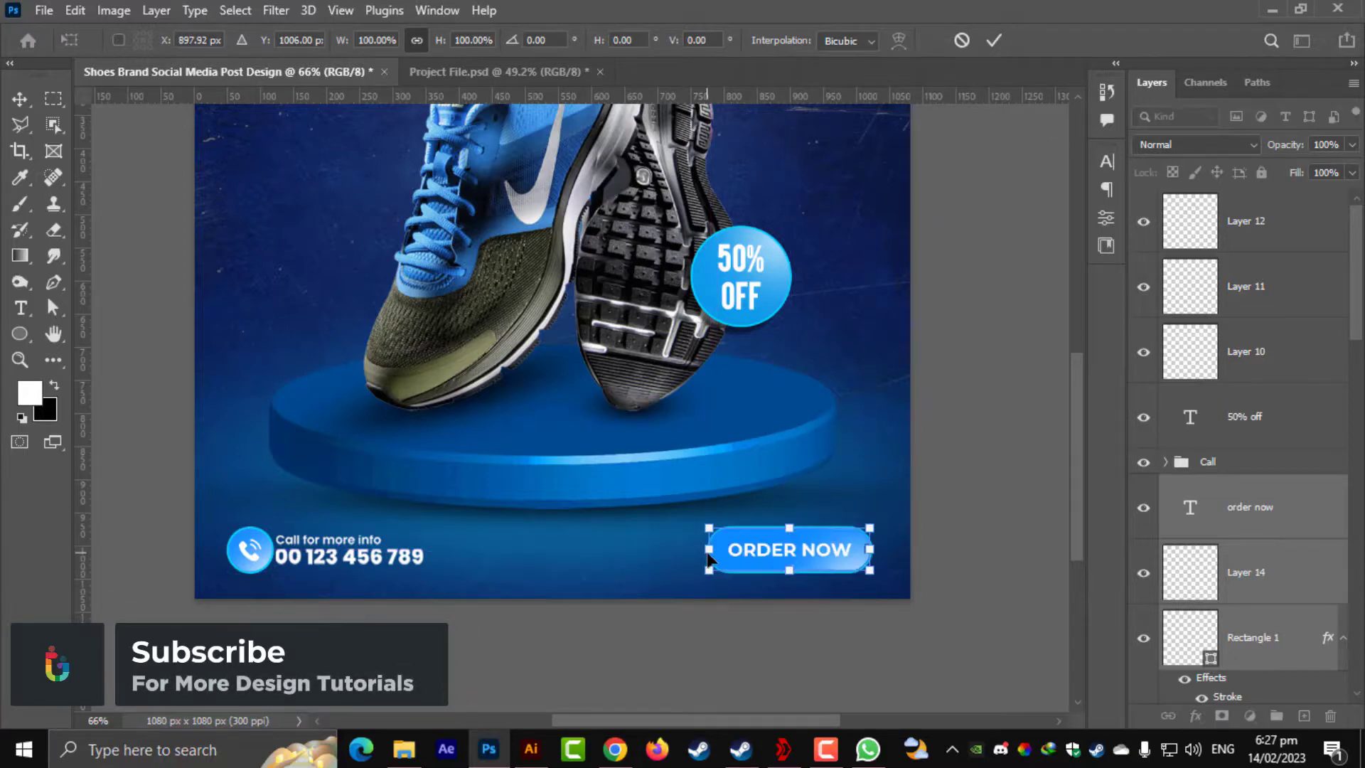
key("Return")
key("ctrl+0")
scroll(640, 541, "down", 2)
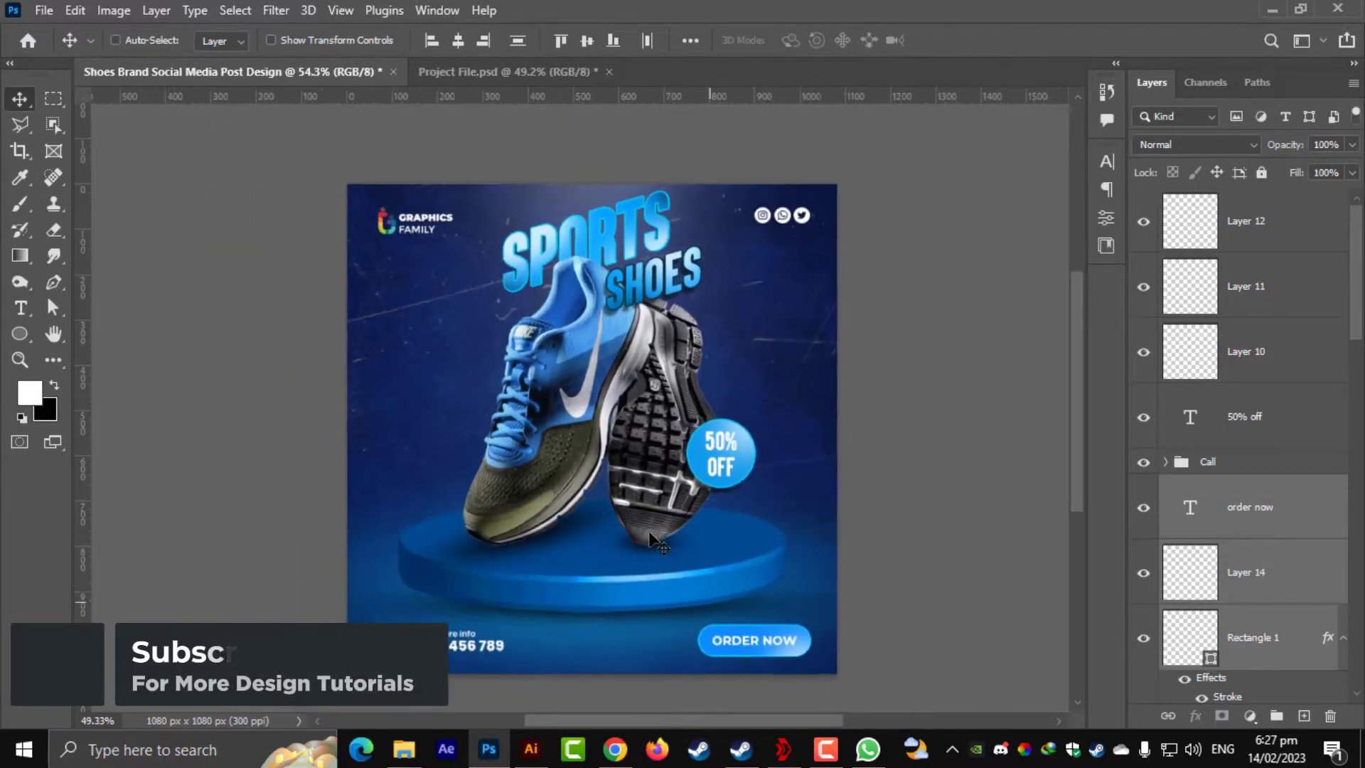